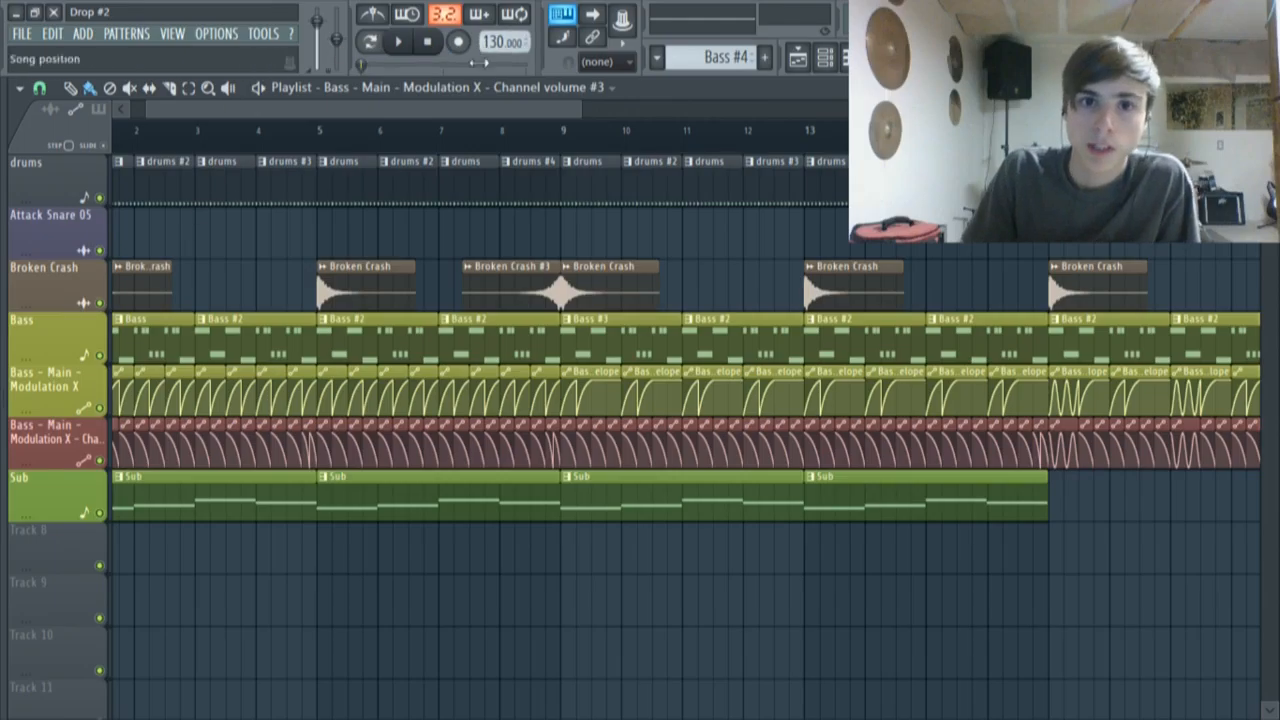
Open the Kick channel's settings from the channel rack and audition its Grv Kick 25 sample
left_click_drag(365, 109, 345, 109)
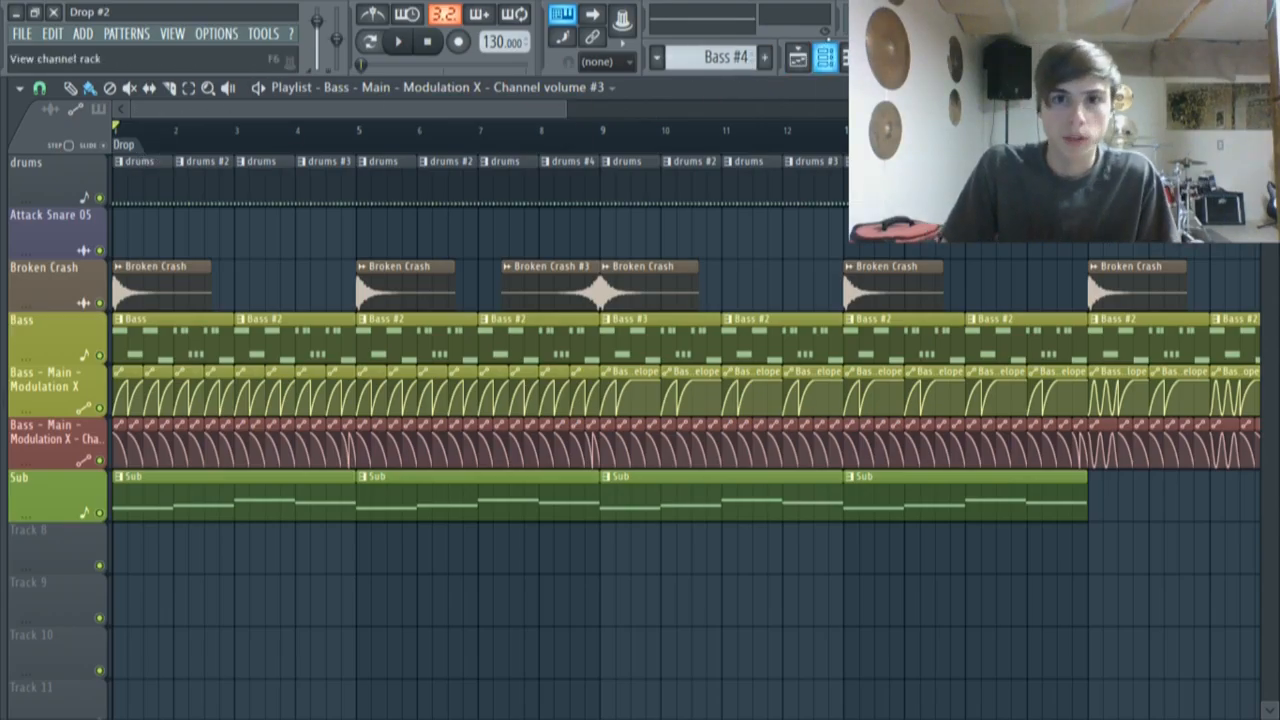
left_click(825, 57)
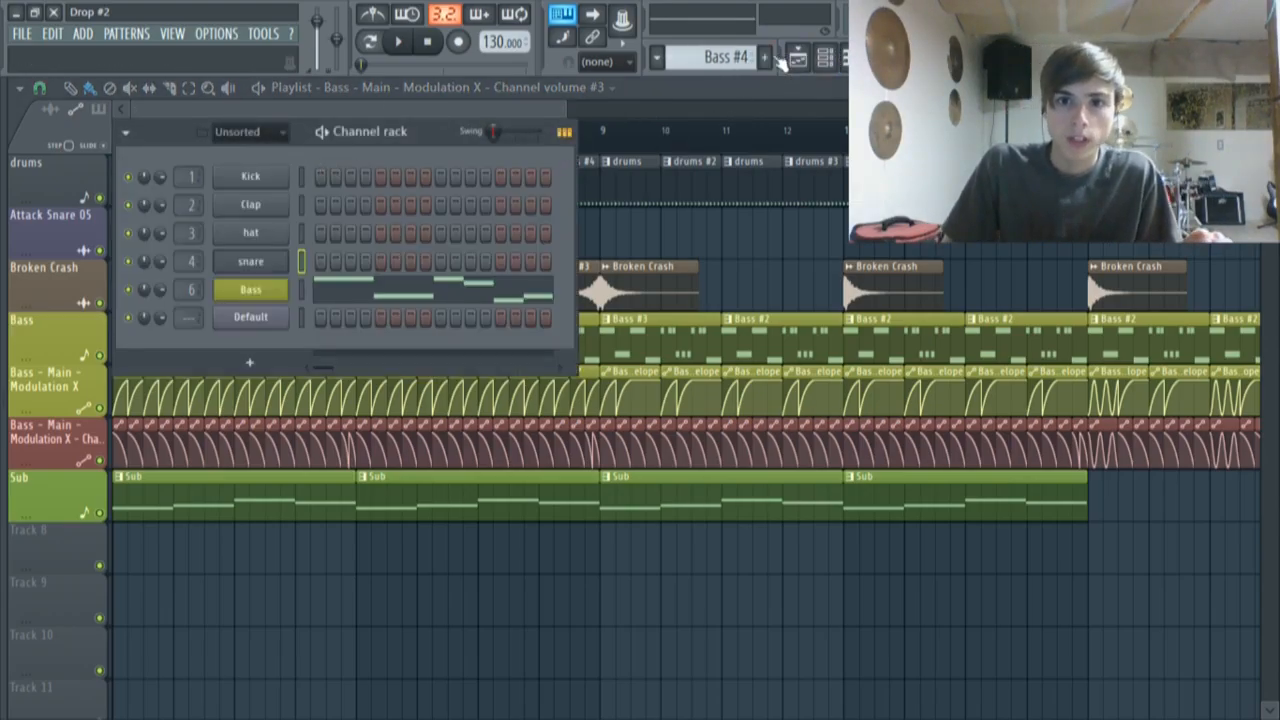
left_click(255, 176)
left_click_drag(373, 219, 411, 191)
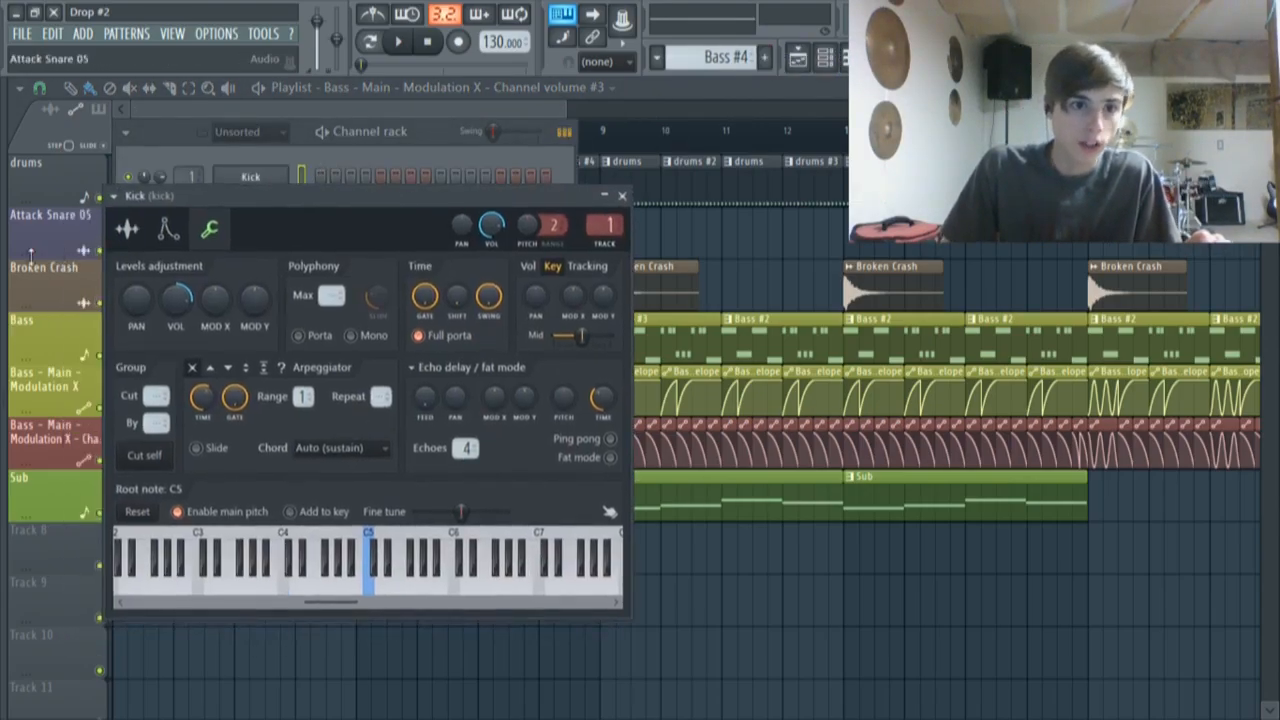
left_click(127, 229)
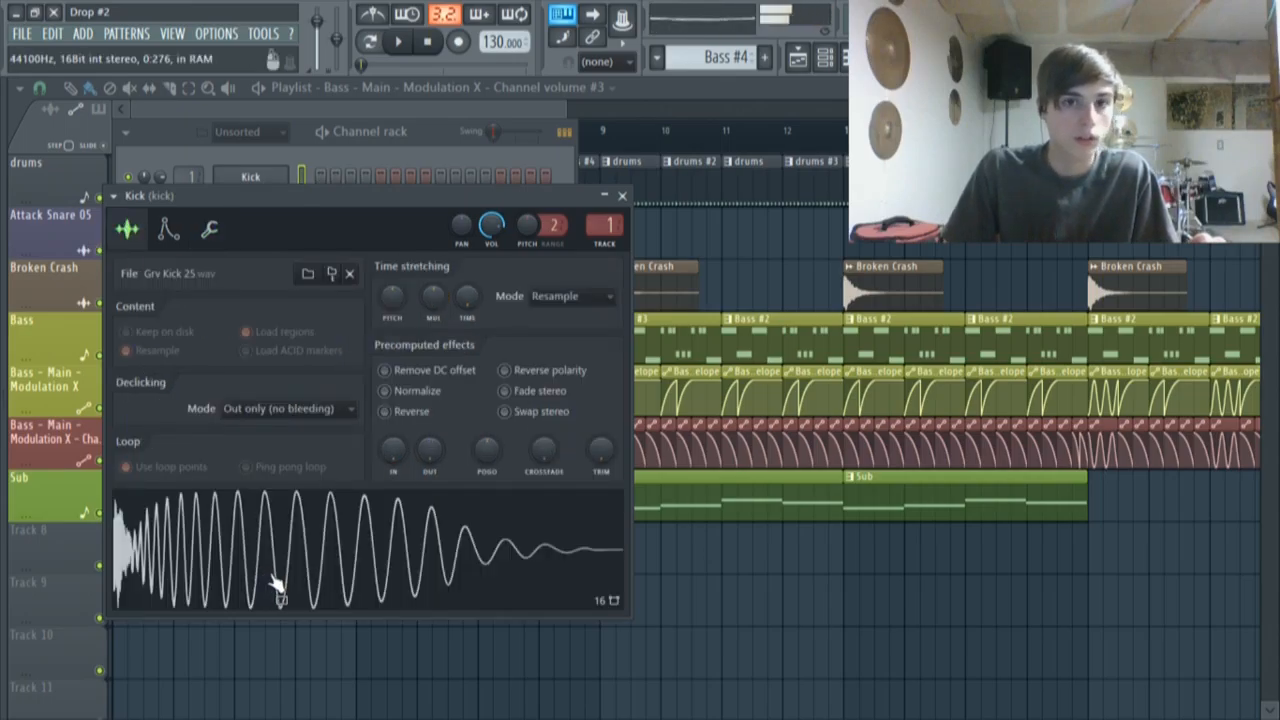
left_click(282, 588)
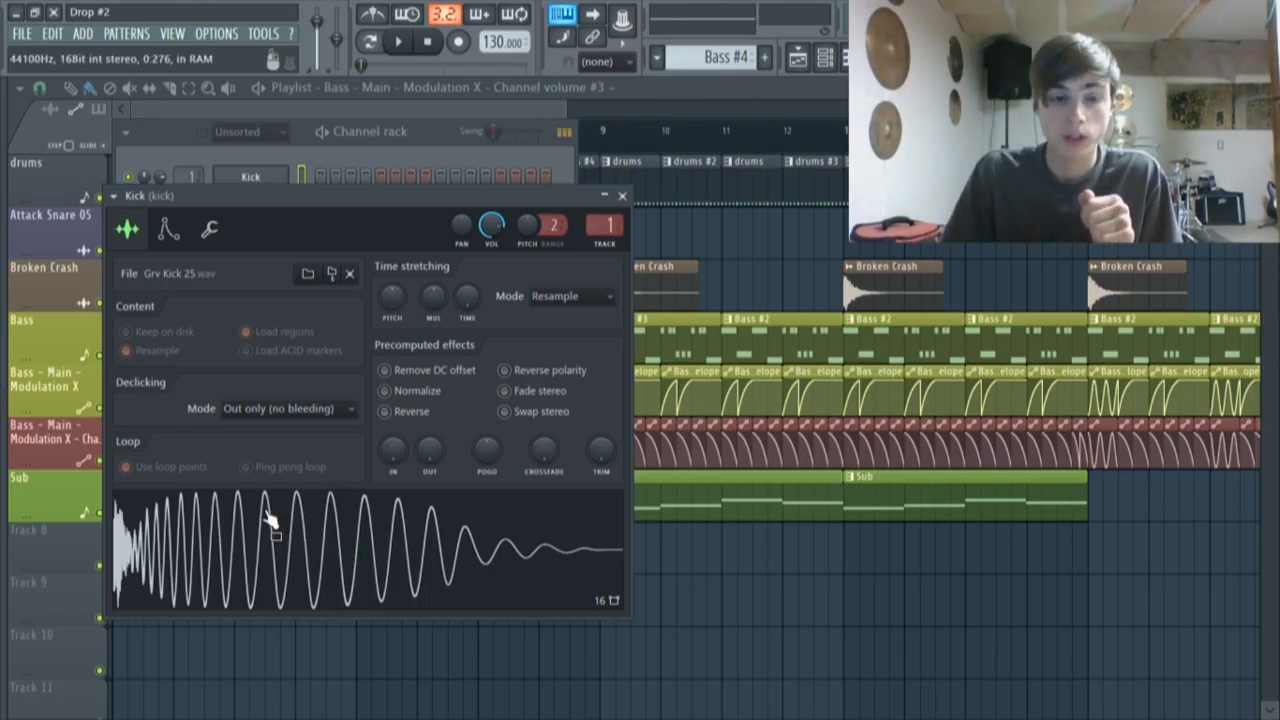
left_click_drag(428, 196, 448, 172)
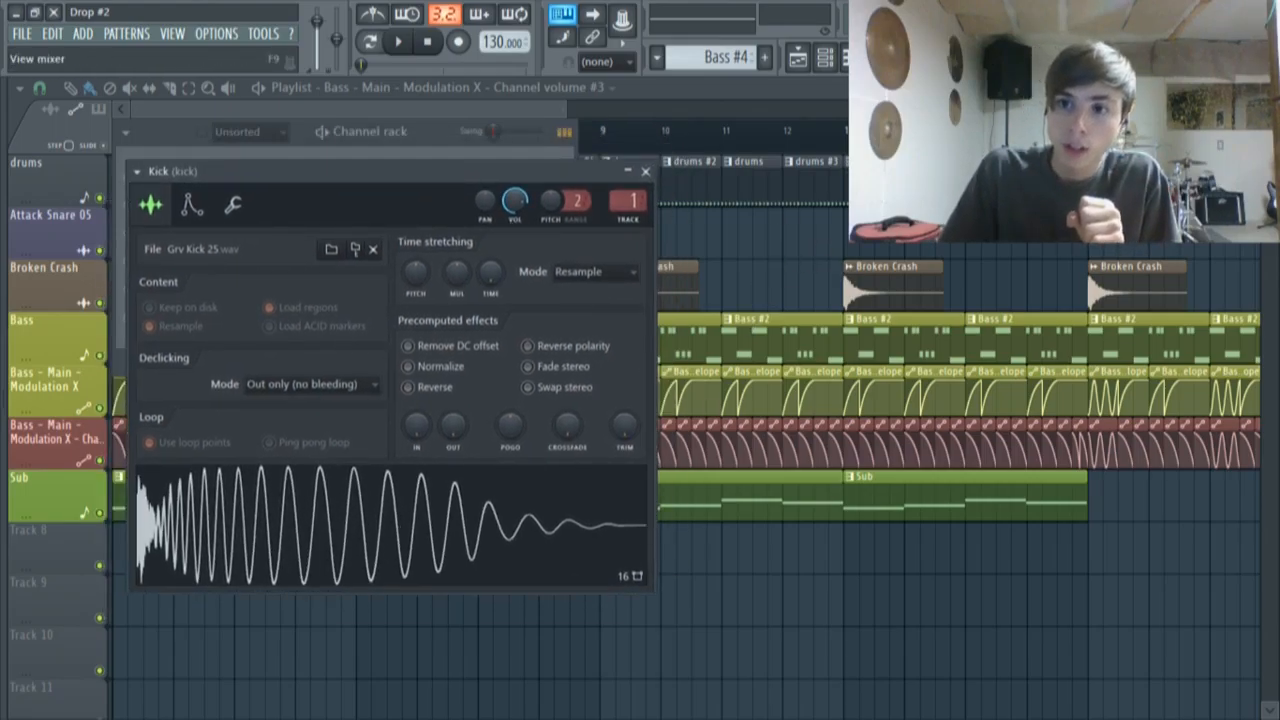
Review the Kick channel's miscellaneous and volume envelope settings, returning to its sample settings
left_click(232, 205)
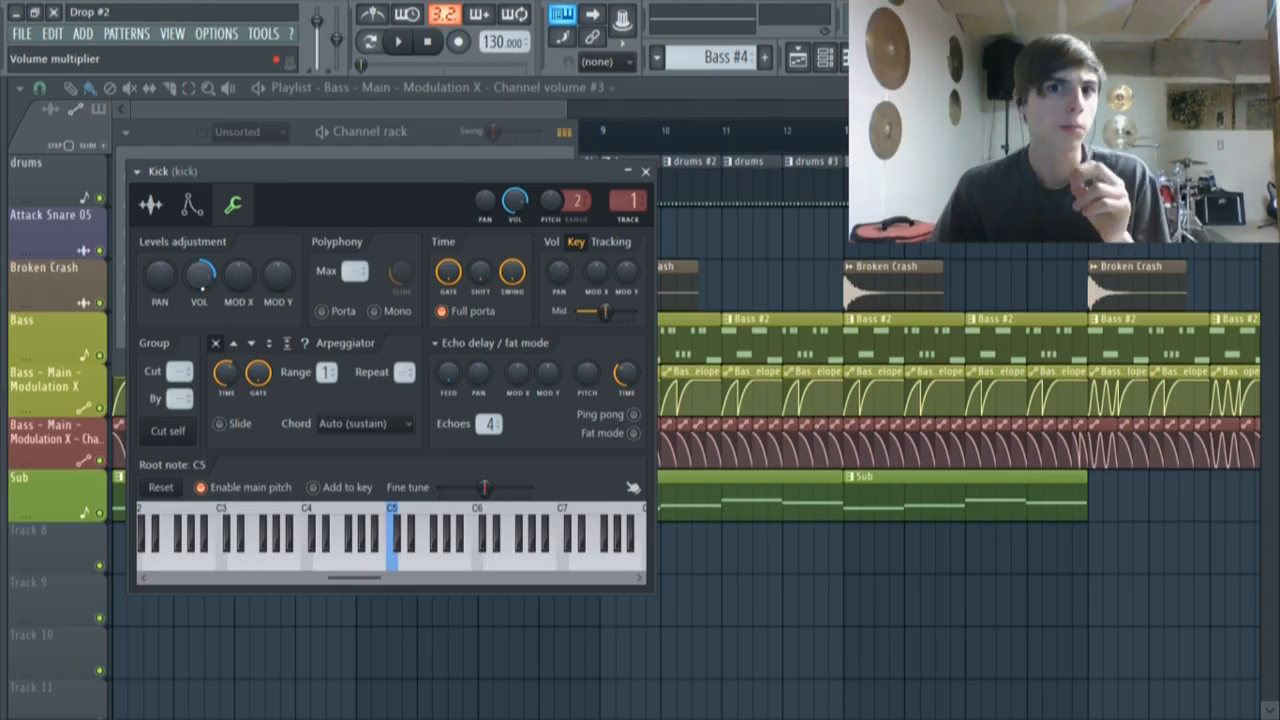
left_click(185, 210)
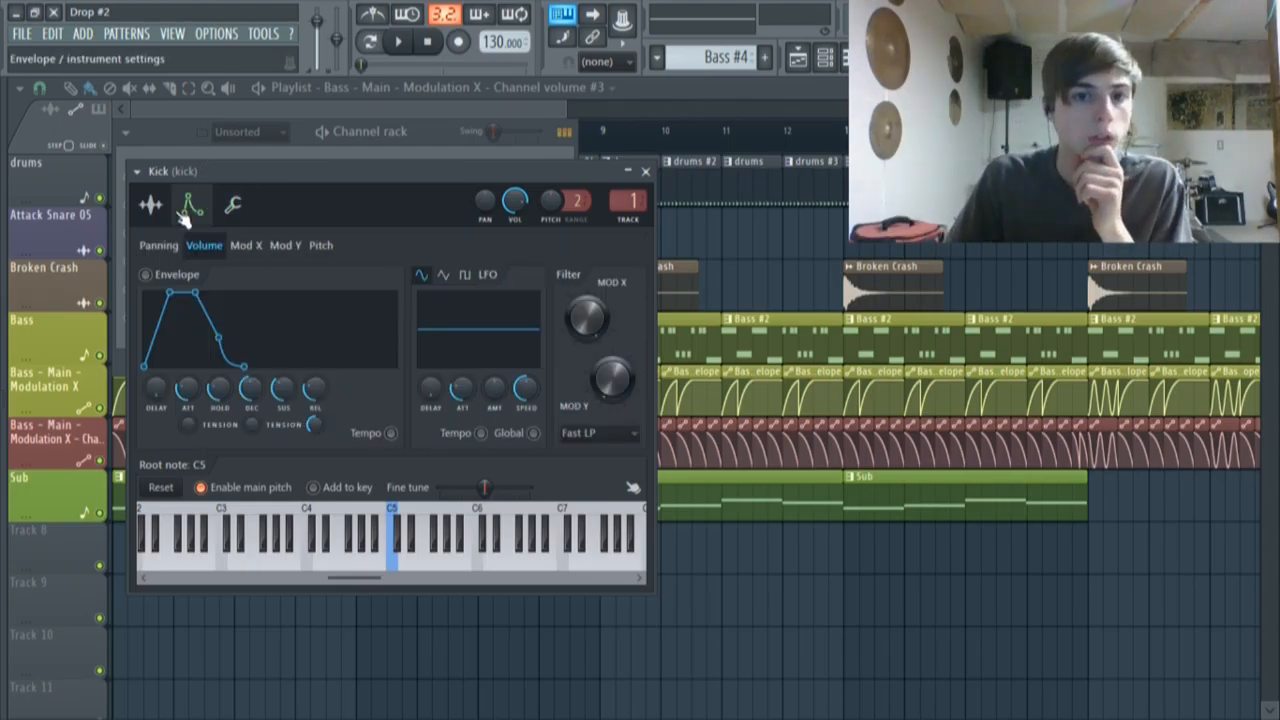
left_click(148, 207)
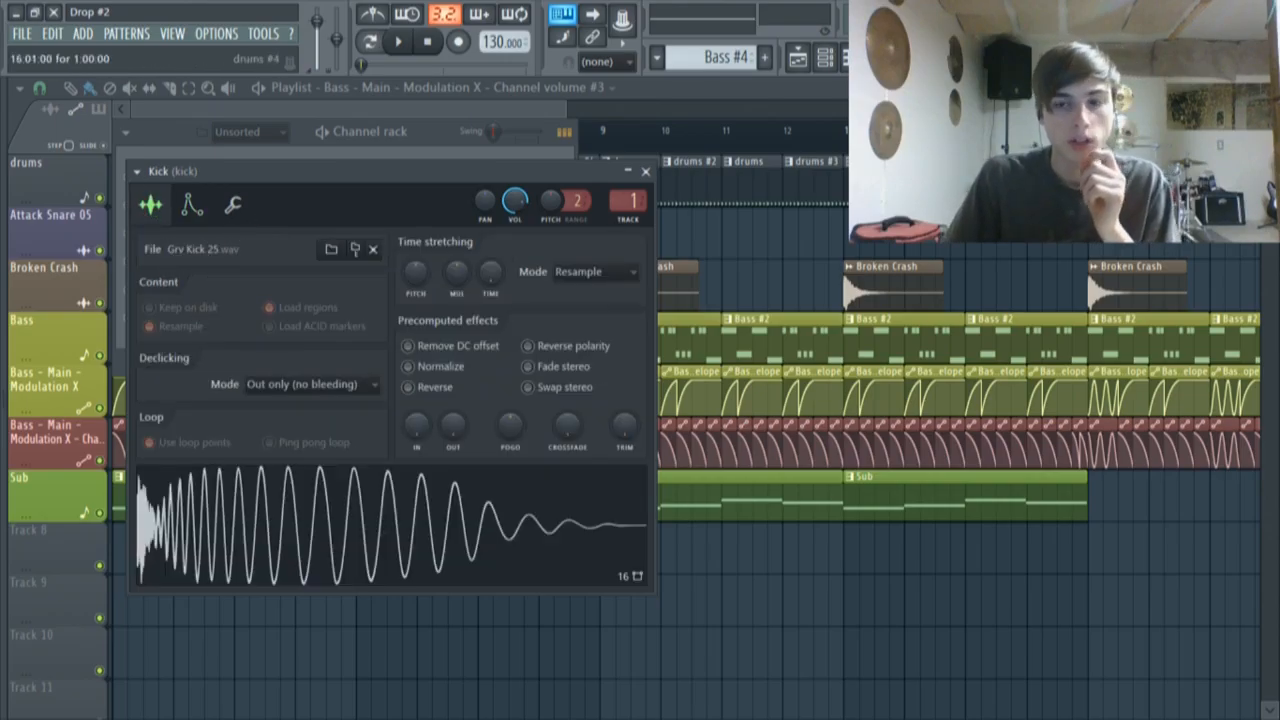
mouse_move(326, 186)
left_mouse_down()
mouse_move(306, 198)
mouse_move(327, 190)
left_mouse_up()
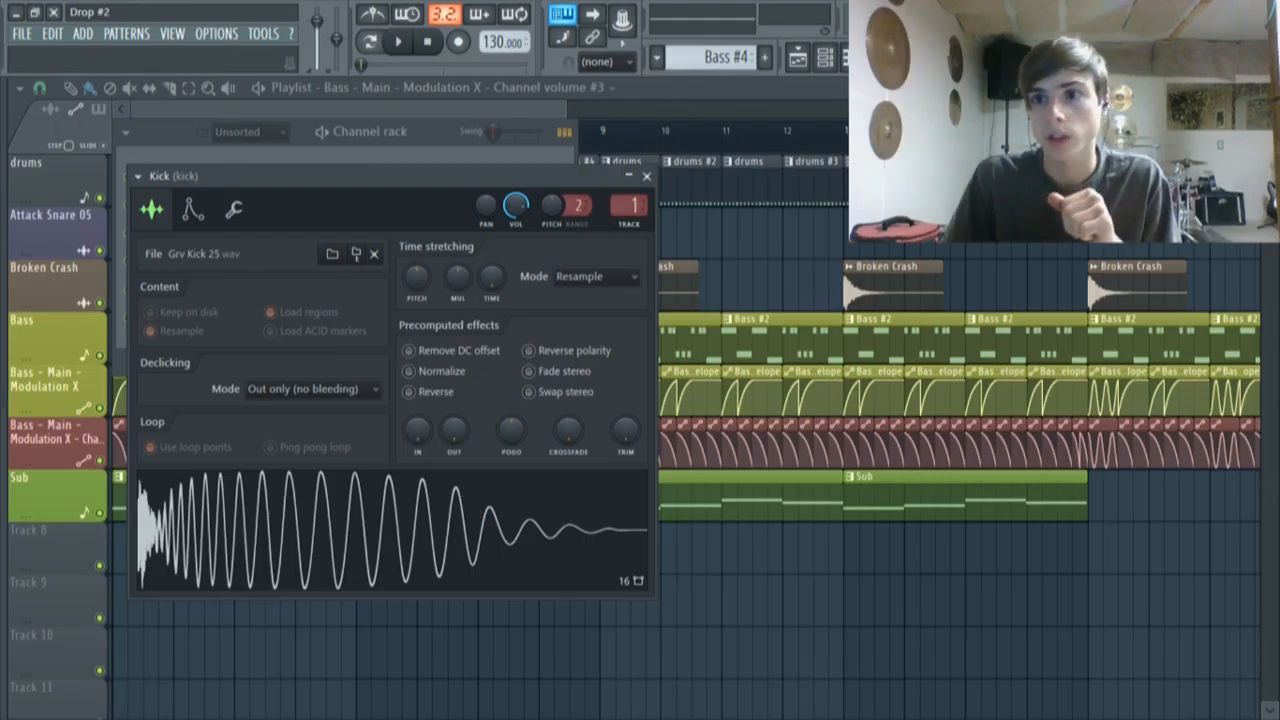
Open Fruity Reeverb 2 on the kick's mixer track and examine its dry, early reflection and wet levels
key("F9")
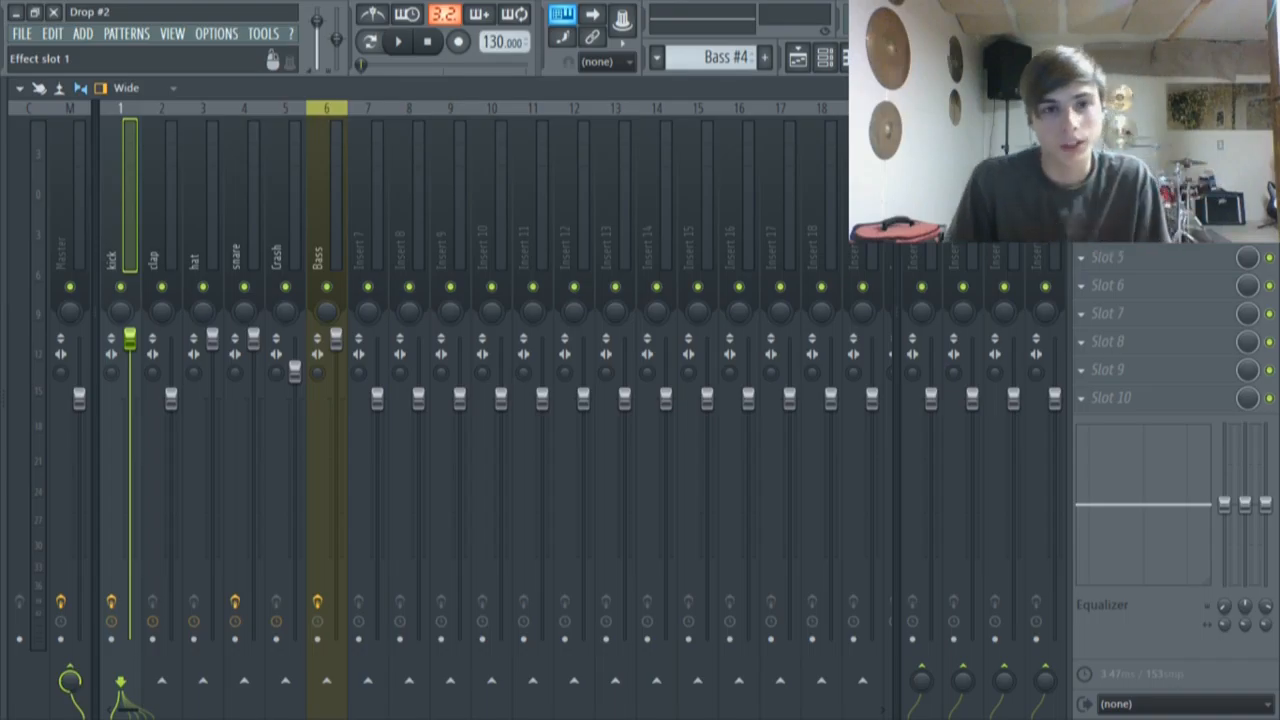
left_click(1140, 145)
left_click_drag(344, 274, 344, 142)
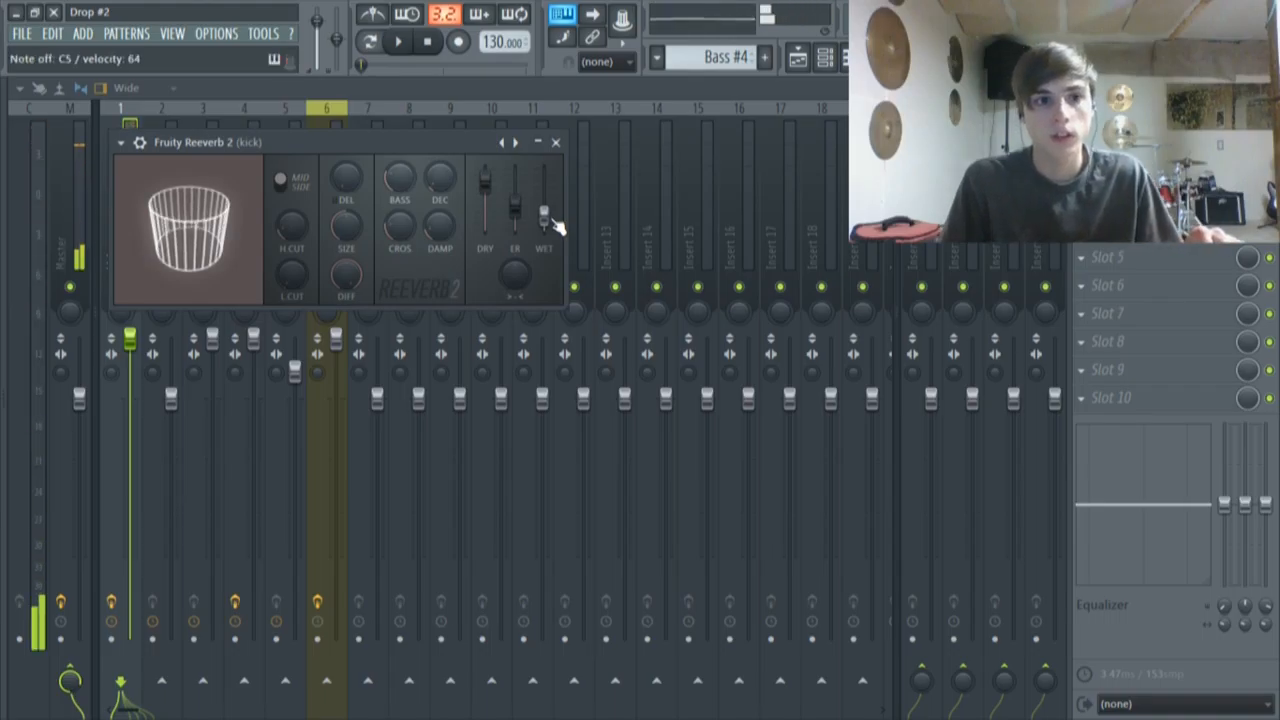
left_click_drag(309, 142, 574, 133)
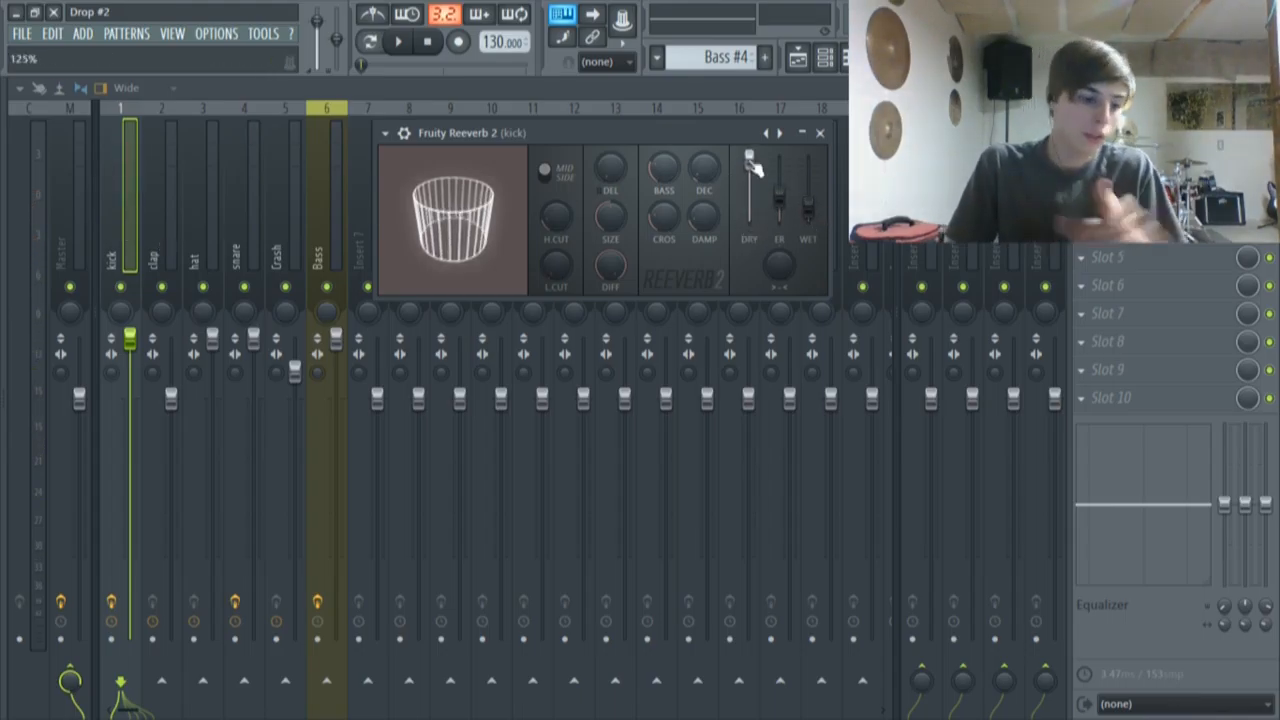
left_click_drag(752, 167, 768, 182)
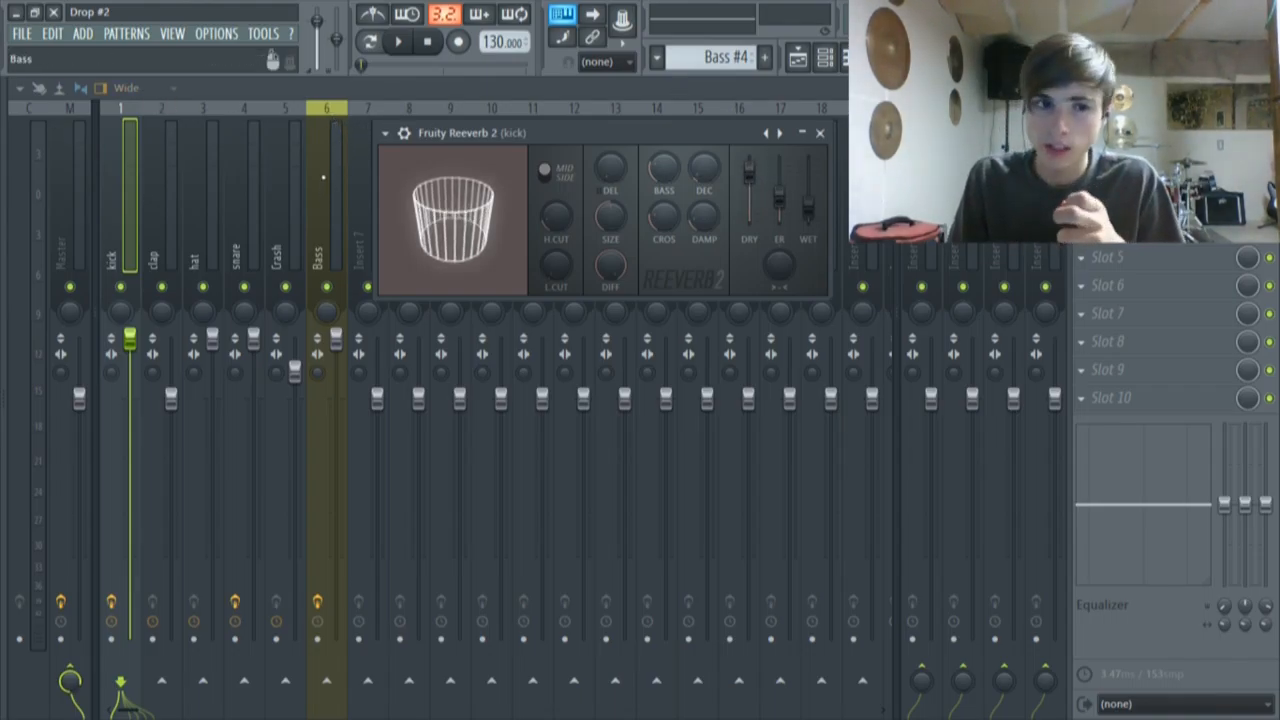
Return to the playlist and inspect the Clap channel's sample from the channel rack, closing its settings when done
left_click(800, 57)
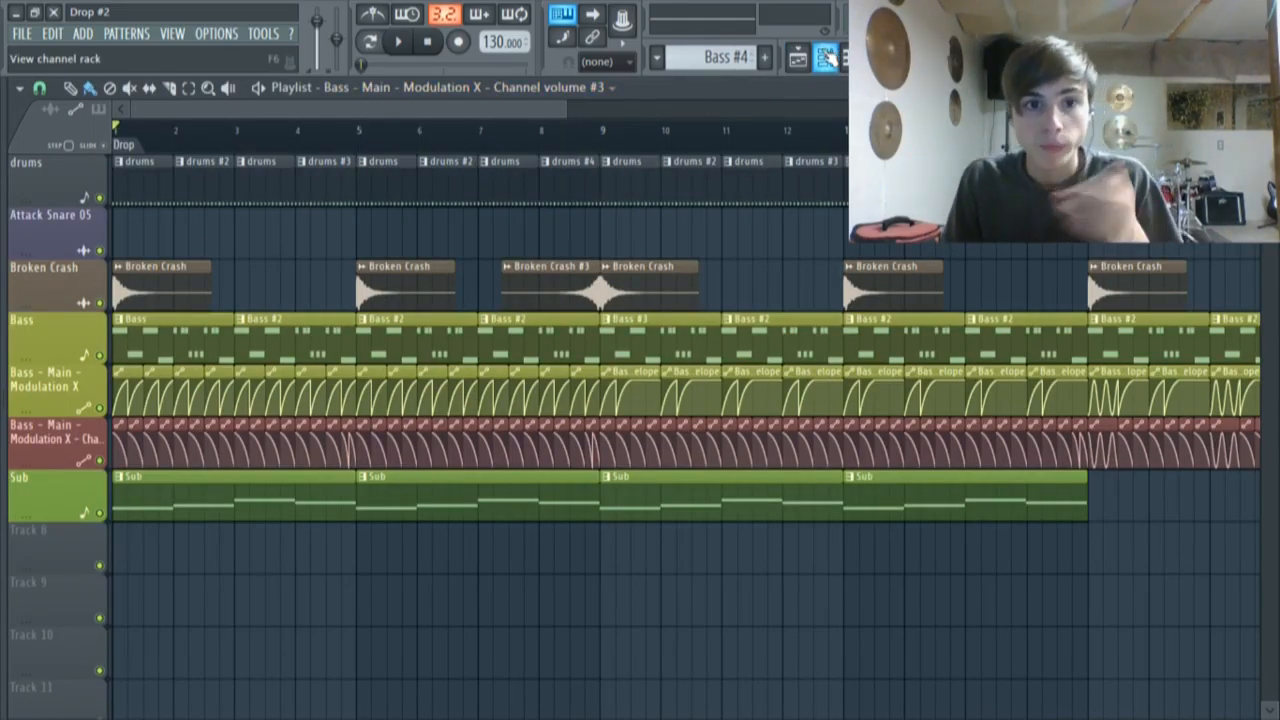
left_click(828, 57)
left_click(276, 207)
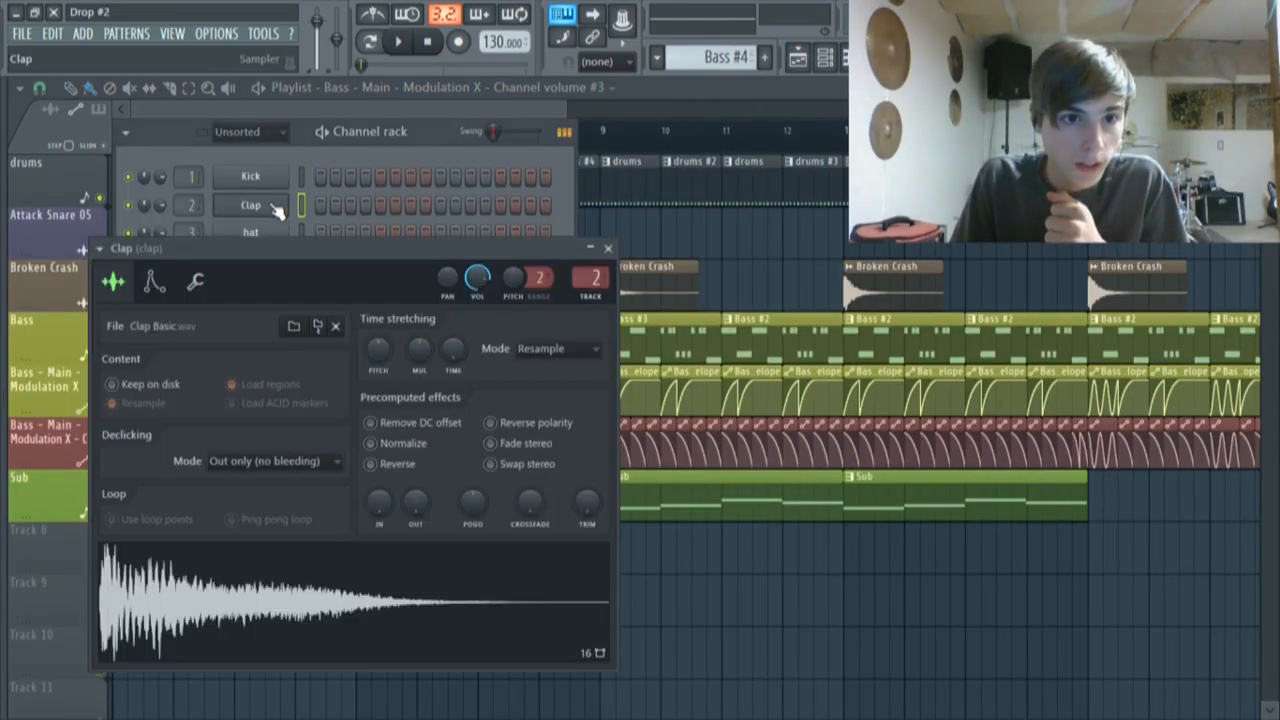
left_click(607, 248)
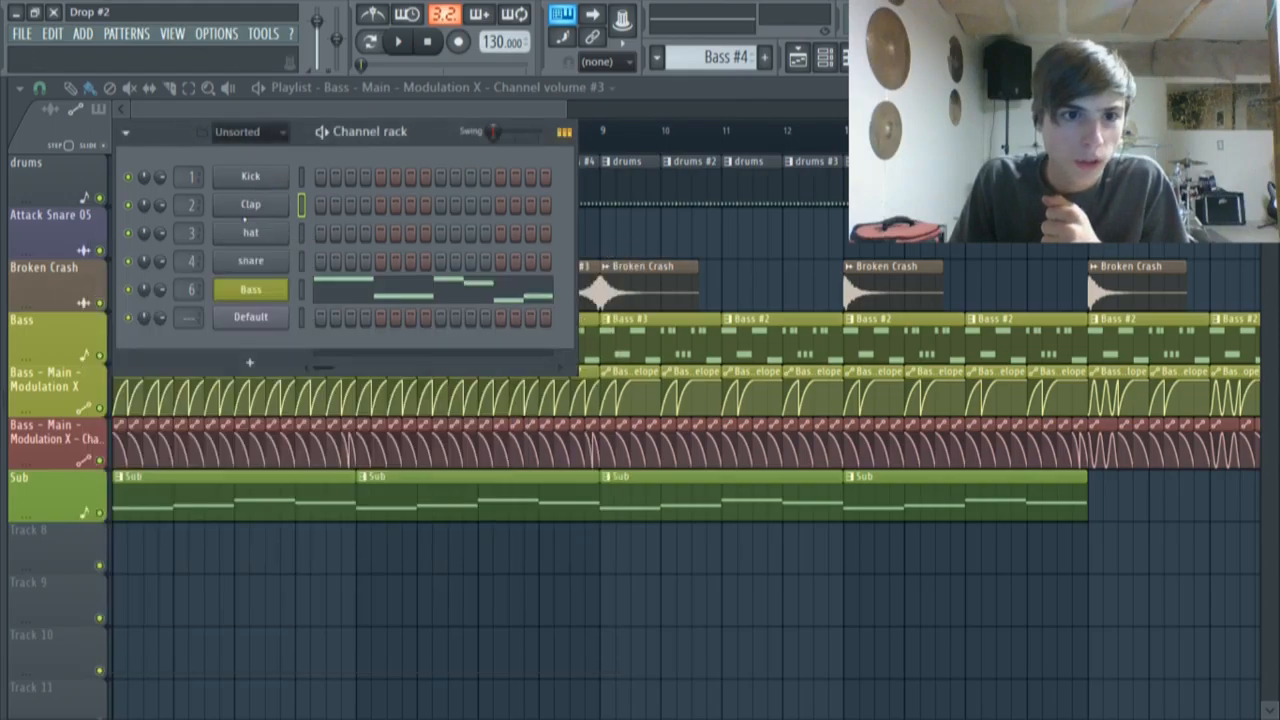
Inspect the hat channel's sample and miscellaneous settings and its mixer track, closing the channel settings when done
left_click(258, 238)
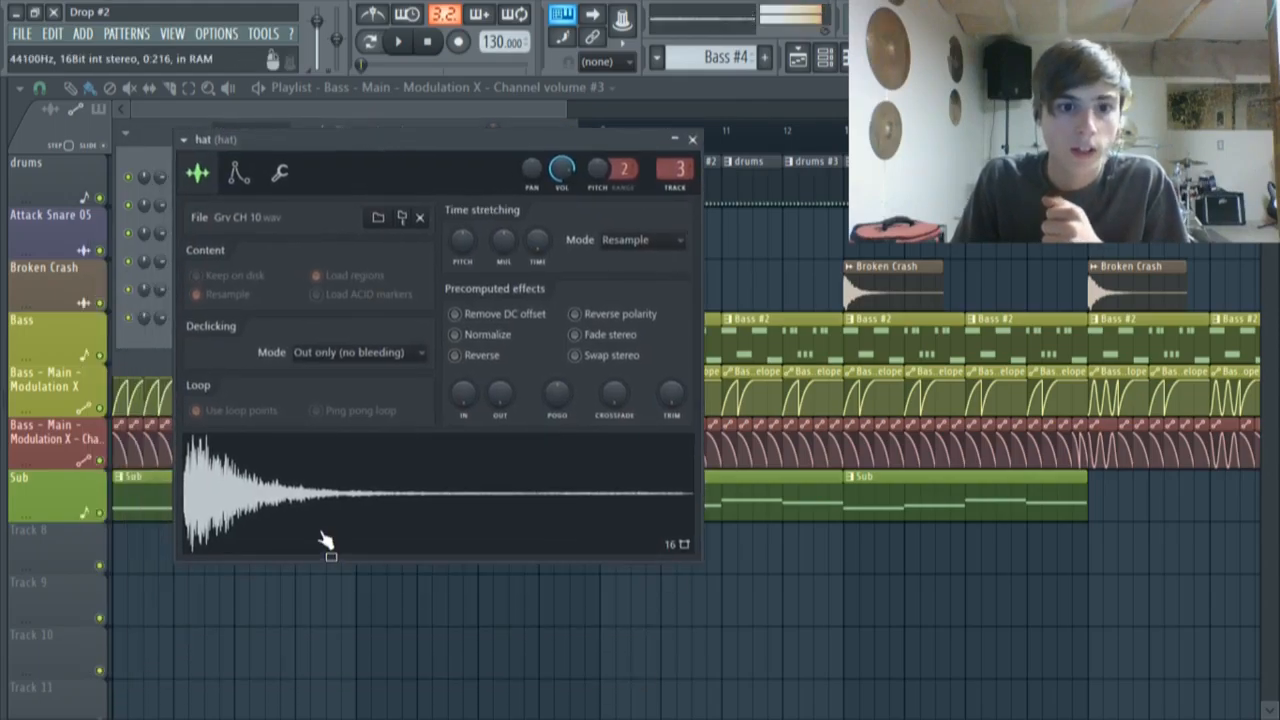
left_click(280, 175)
left_click(197, 173)
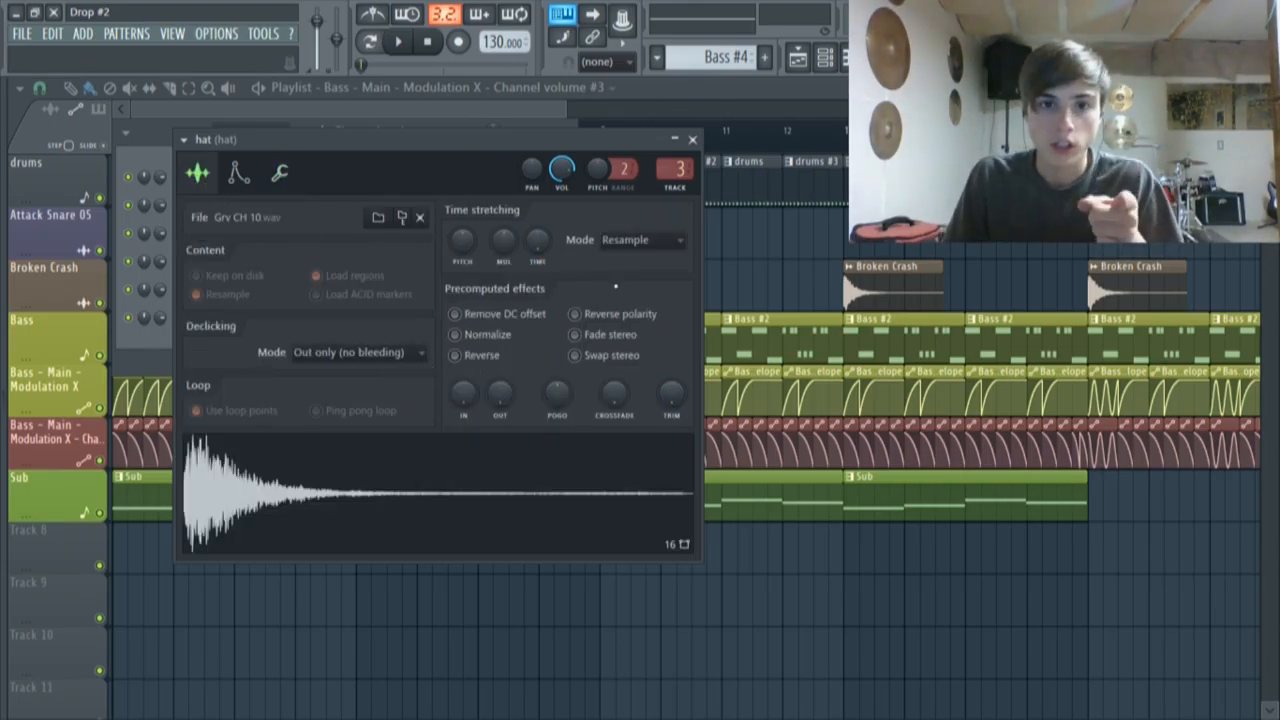
key("F9")
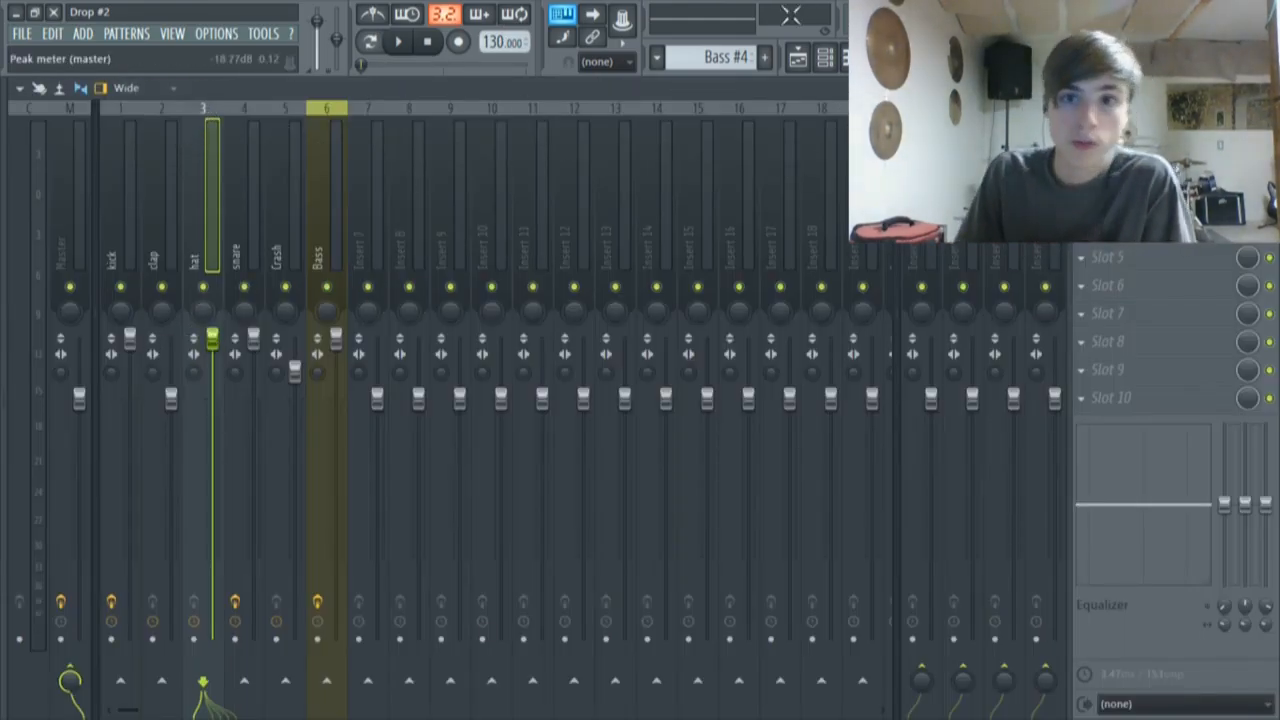
left_click(797, 57)
left_click(825, 57)
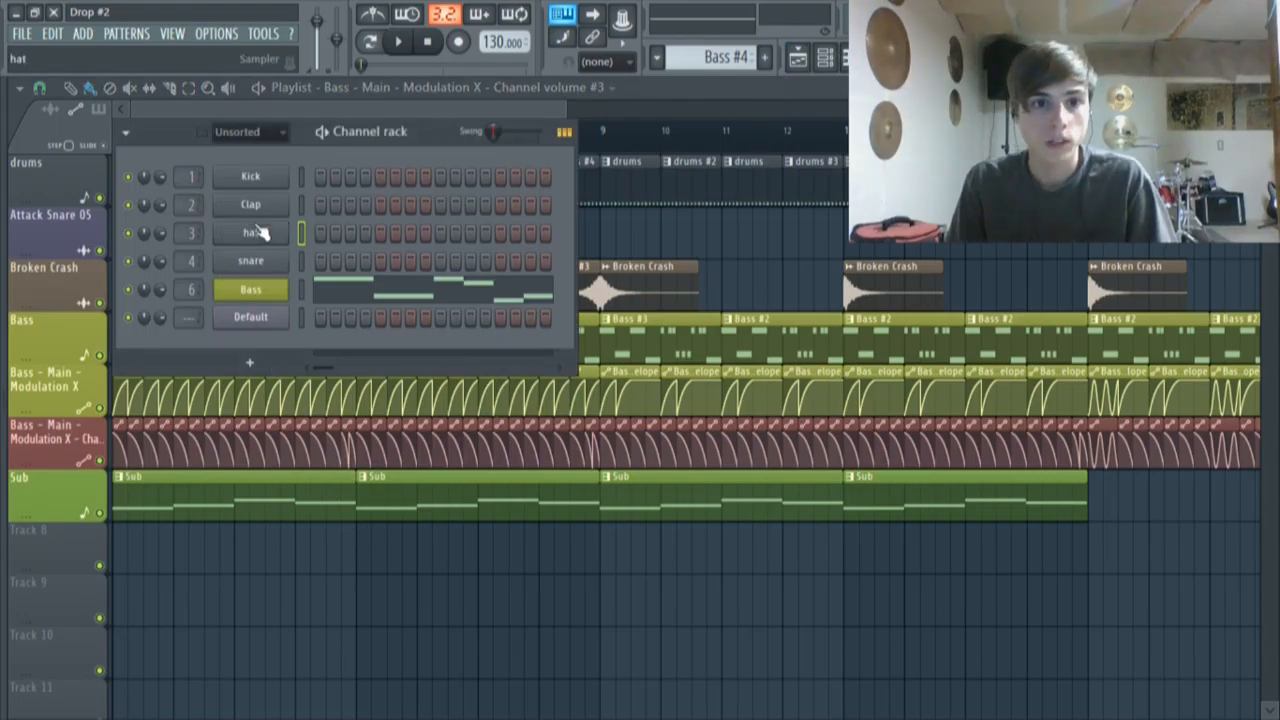
left_click(250, 232)
left_click(692, 139)
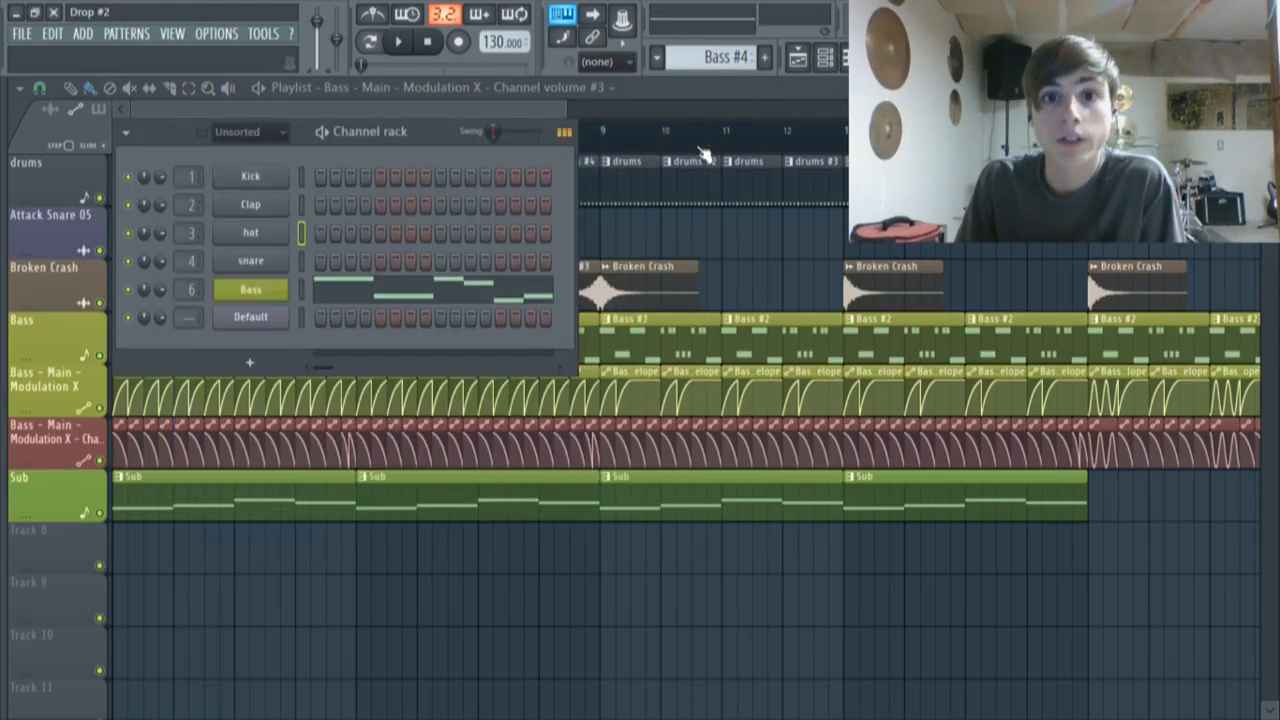
Open the snare channel, audition its Attack Snare 05 sample and check its miscellaneous settings
left_click(825, 57)
left_click(826, 58)
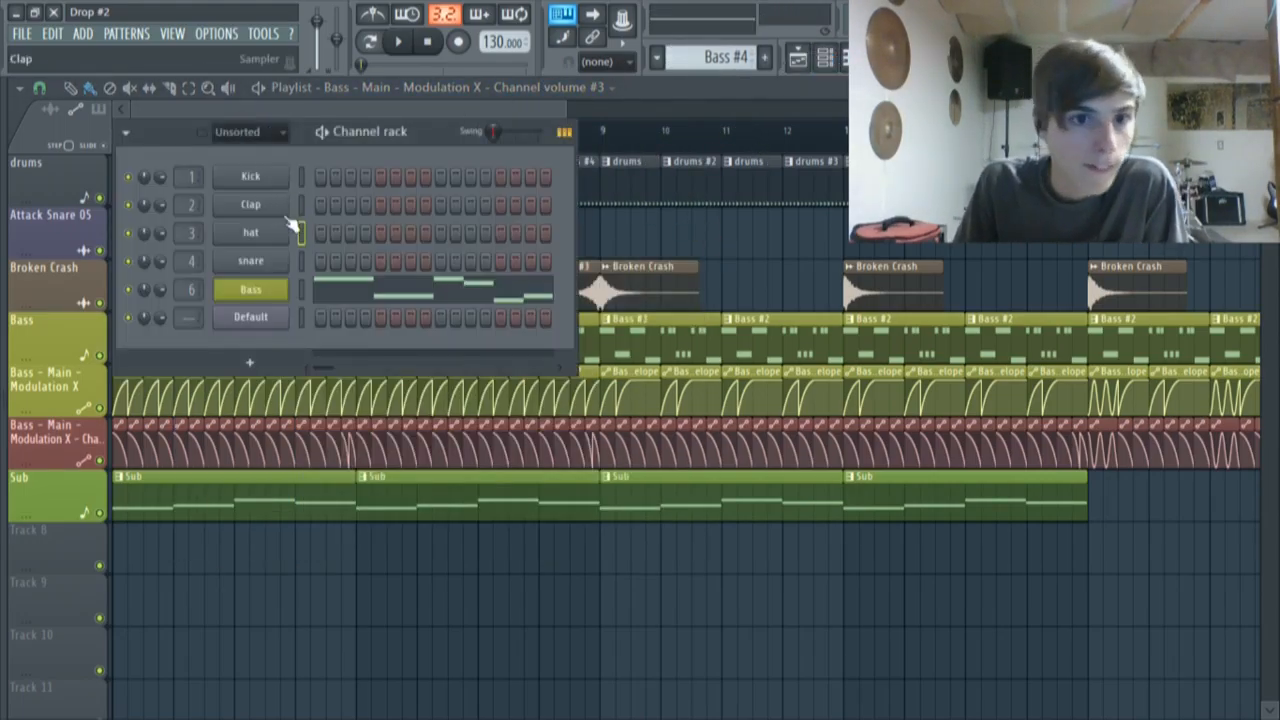
left_click(252, 262)
left_click_drag(262, 296, 275, 110)
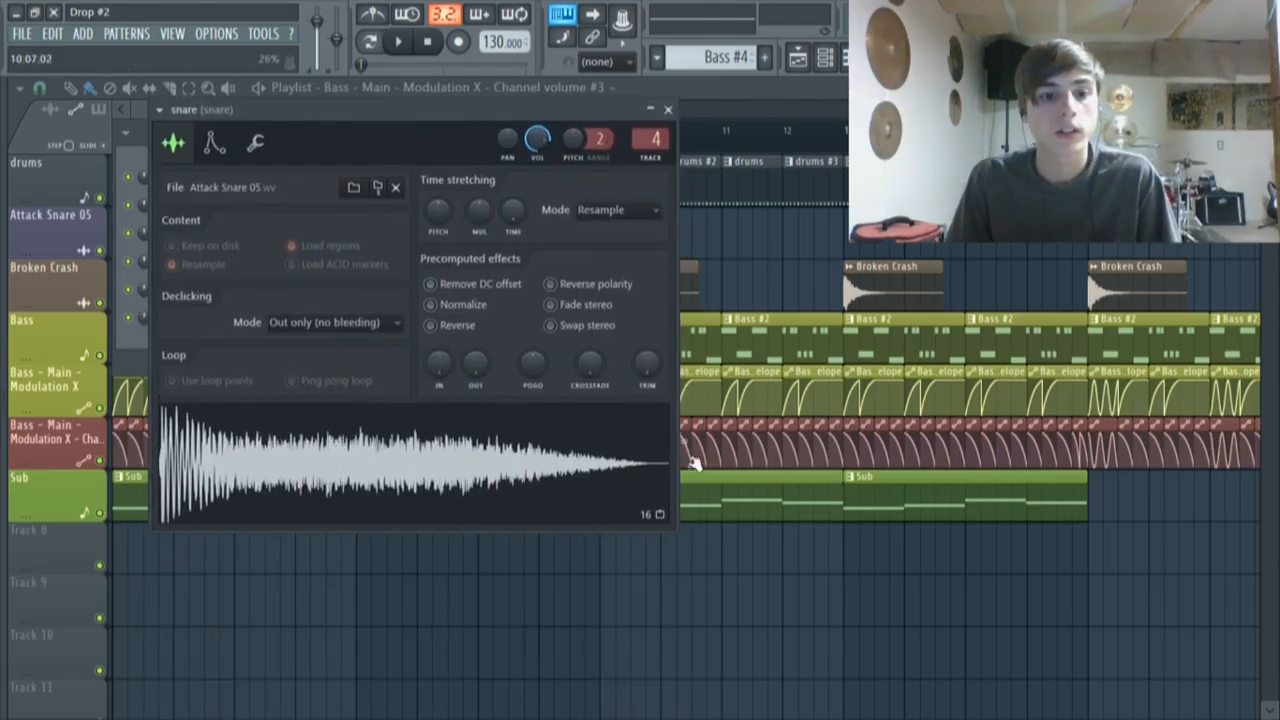
left_click(369, 473)
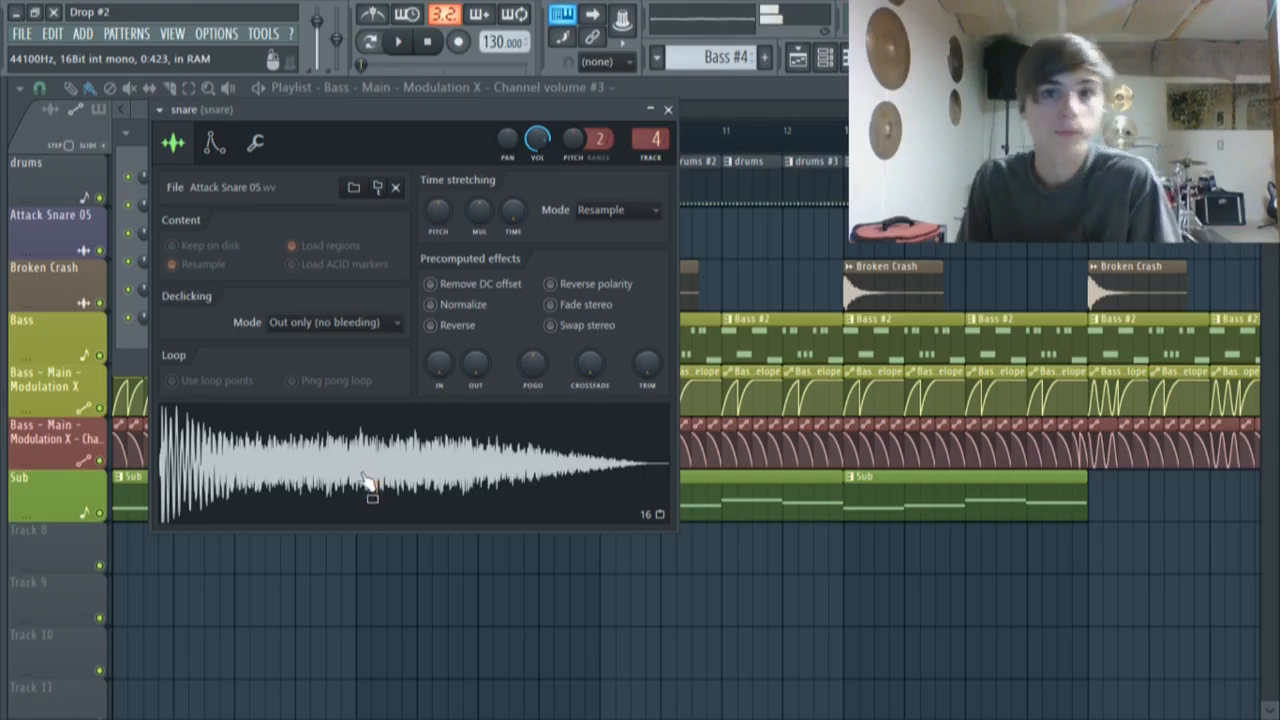
left_click(255, 143)
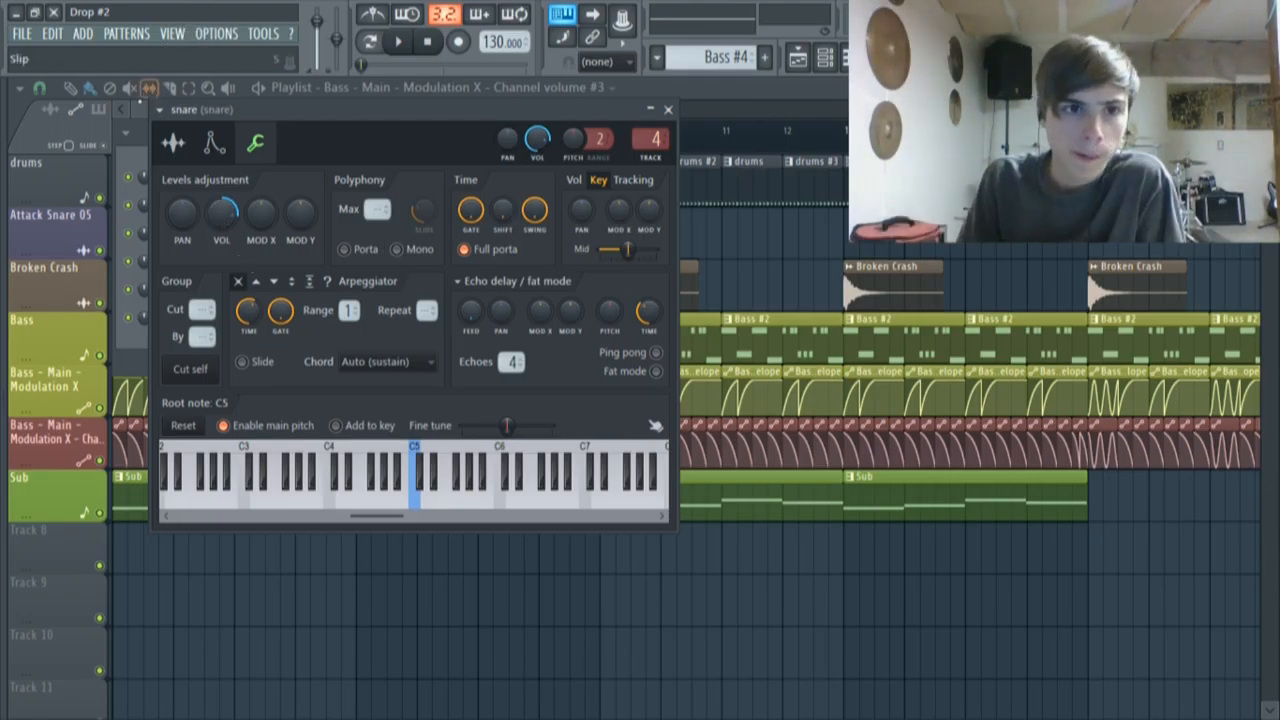
left_click(172, 143)
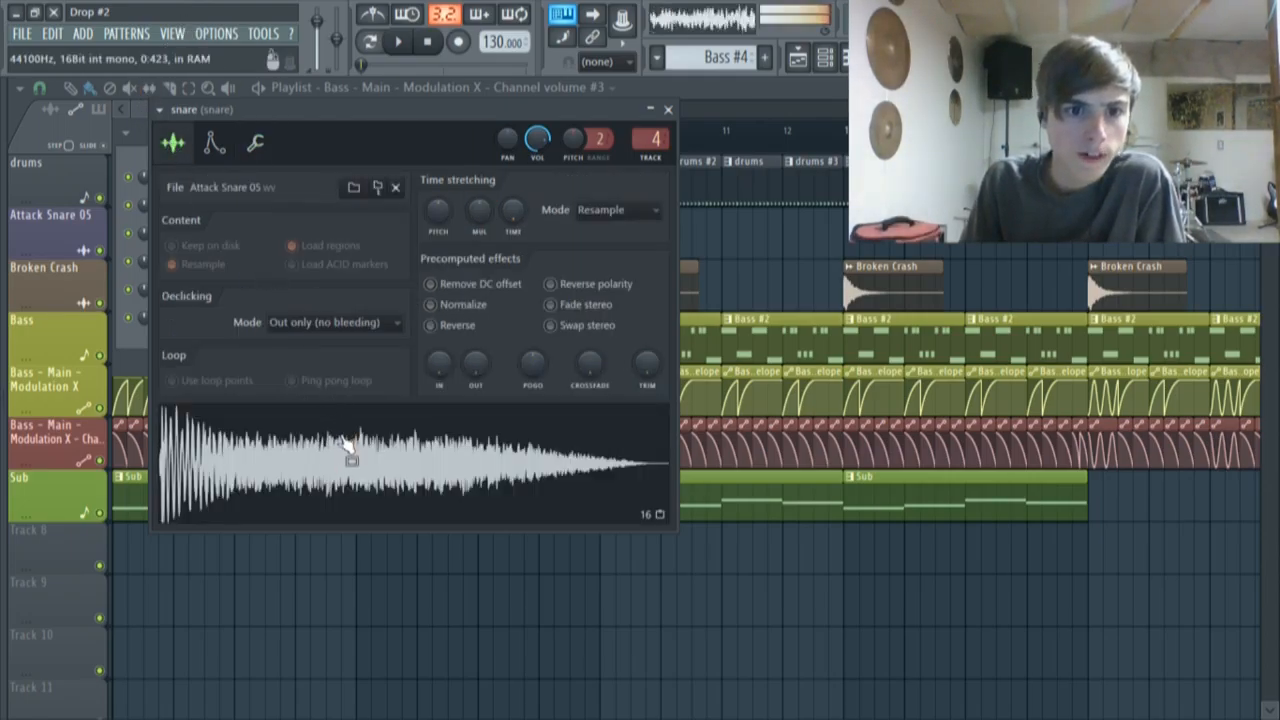
Open Fruity Reeverb 2 on the snare's mixer track and examine its reverb levels
key("F9")
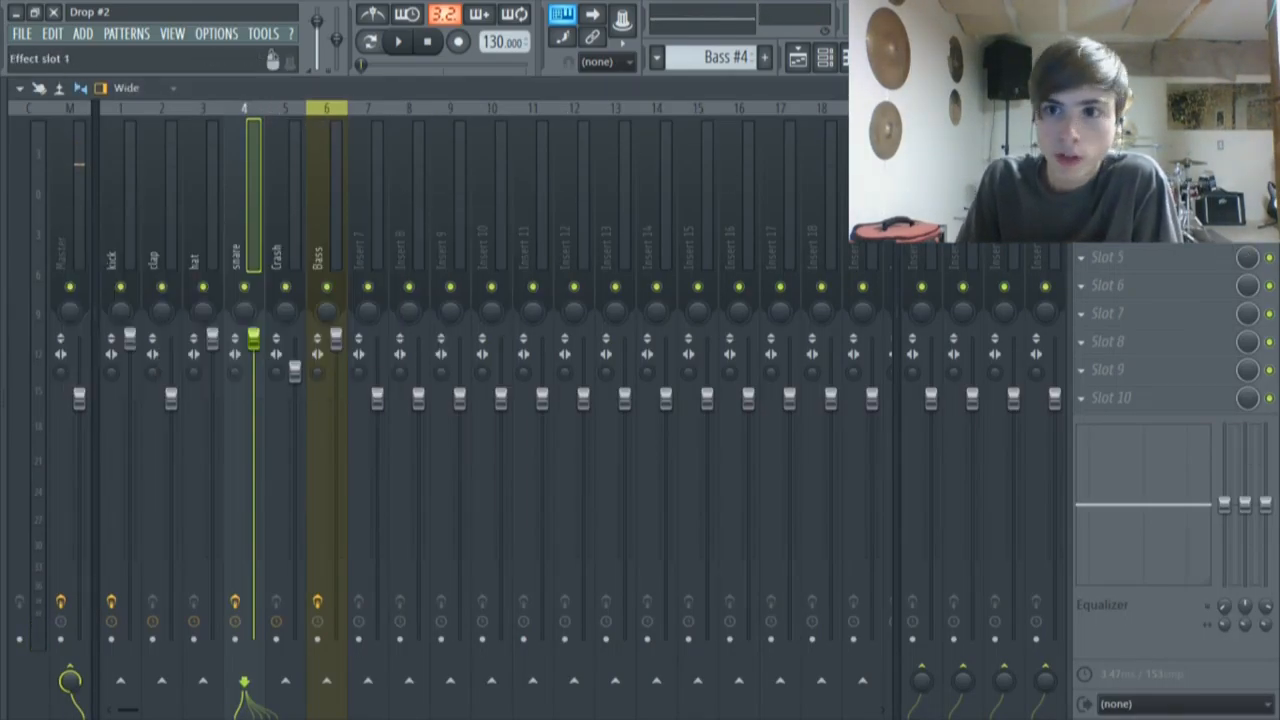
left_click(1135, 145)
left_click_drag(328, 219, 256, 138)
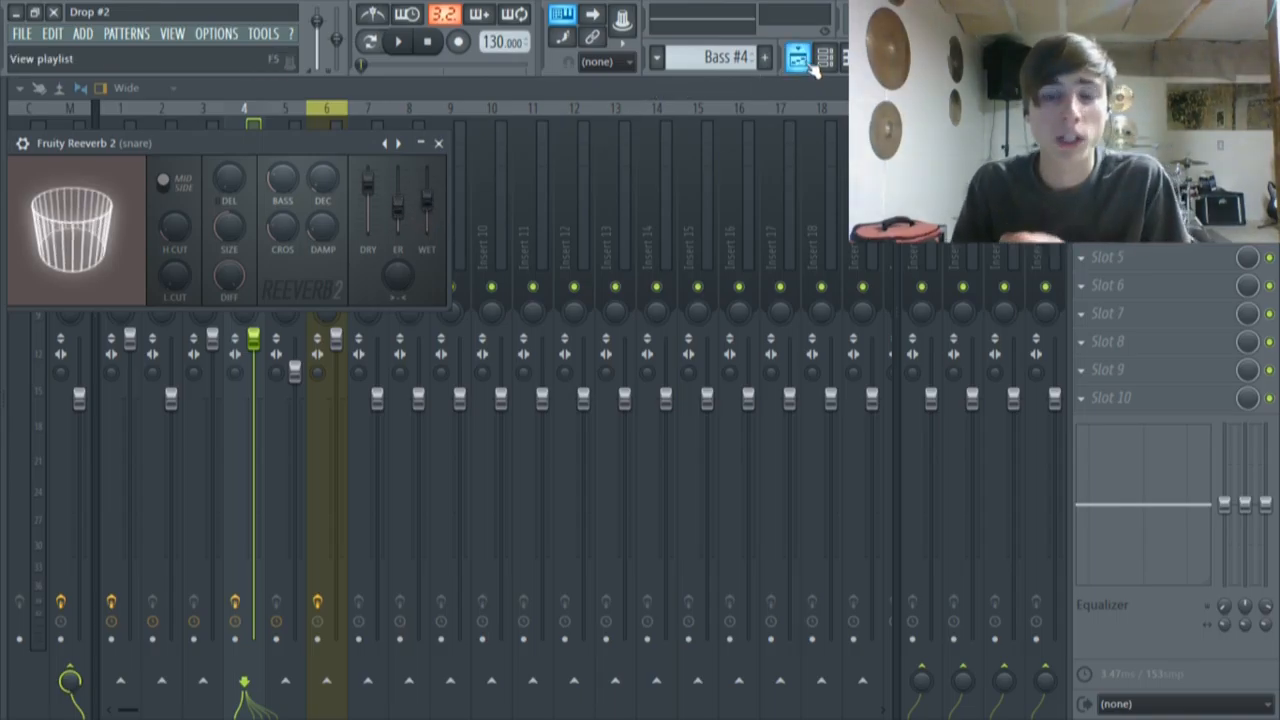
Solo the drums track in the playlist and play the arrangement from the start
left_click(797, 57)
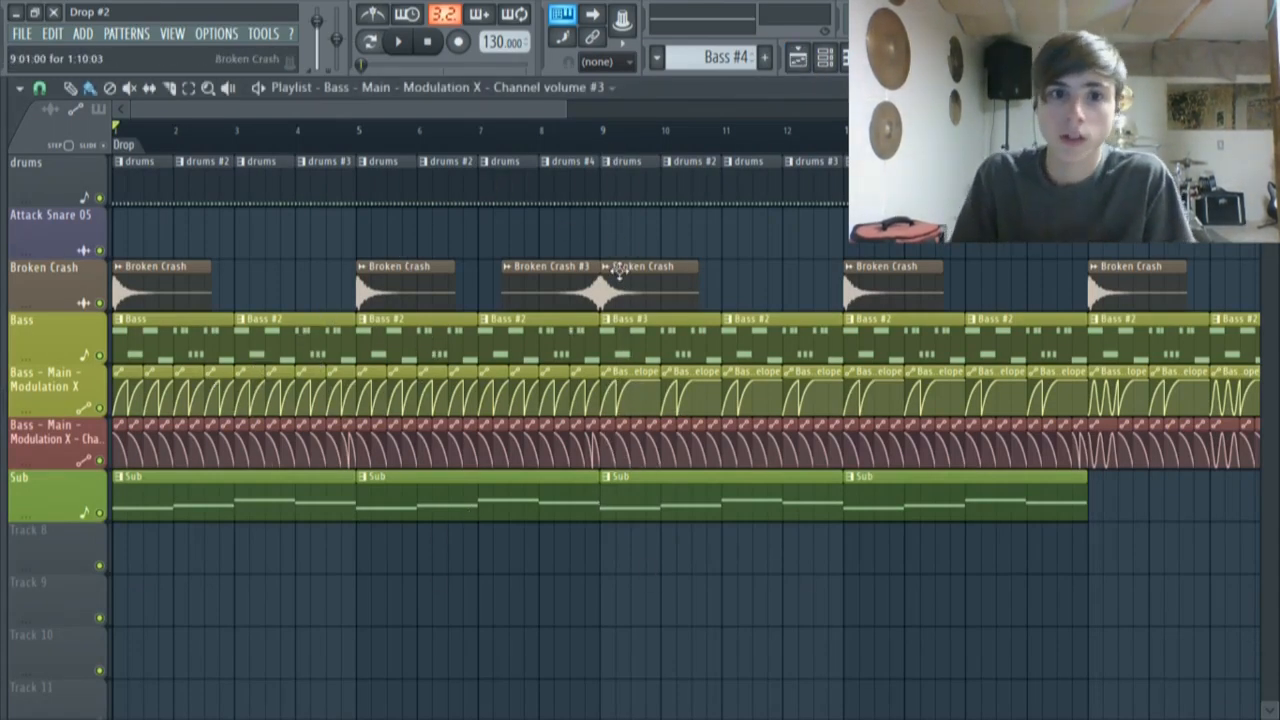
right_click(99, 250)
right_click(99, 250)
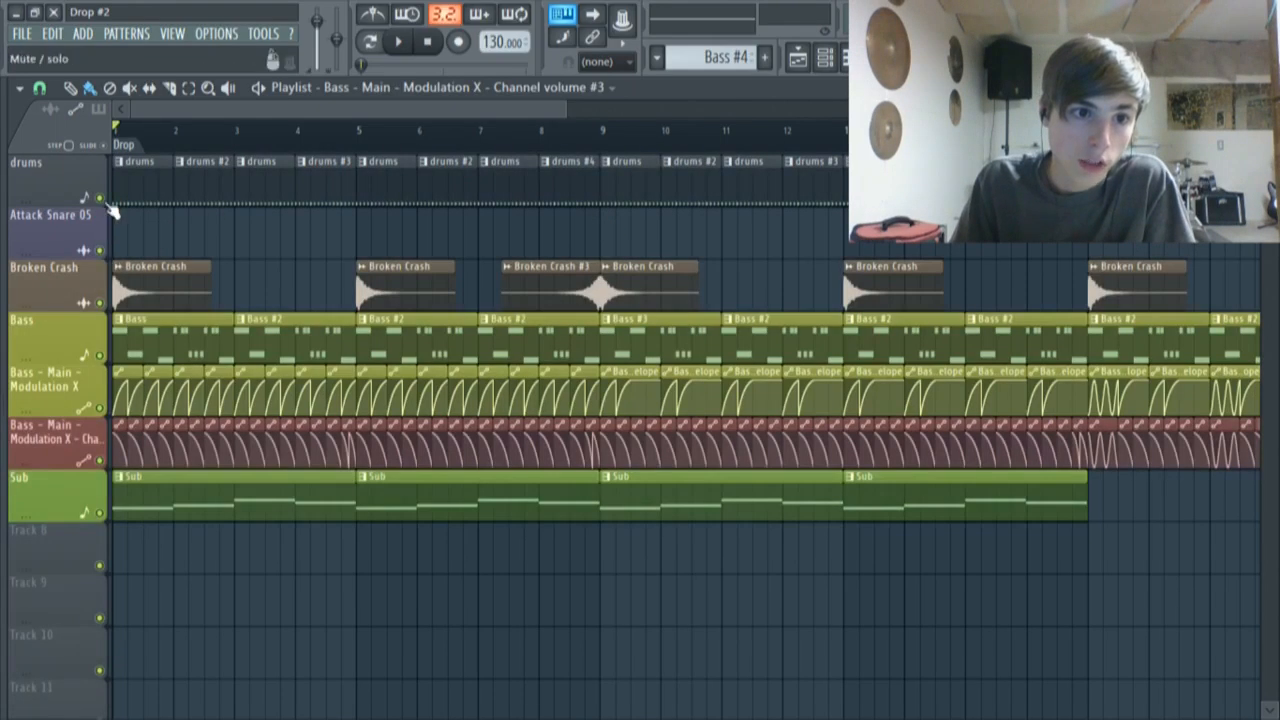
right_click(99, 197)
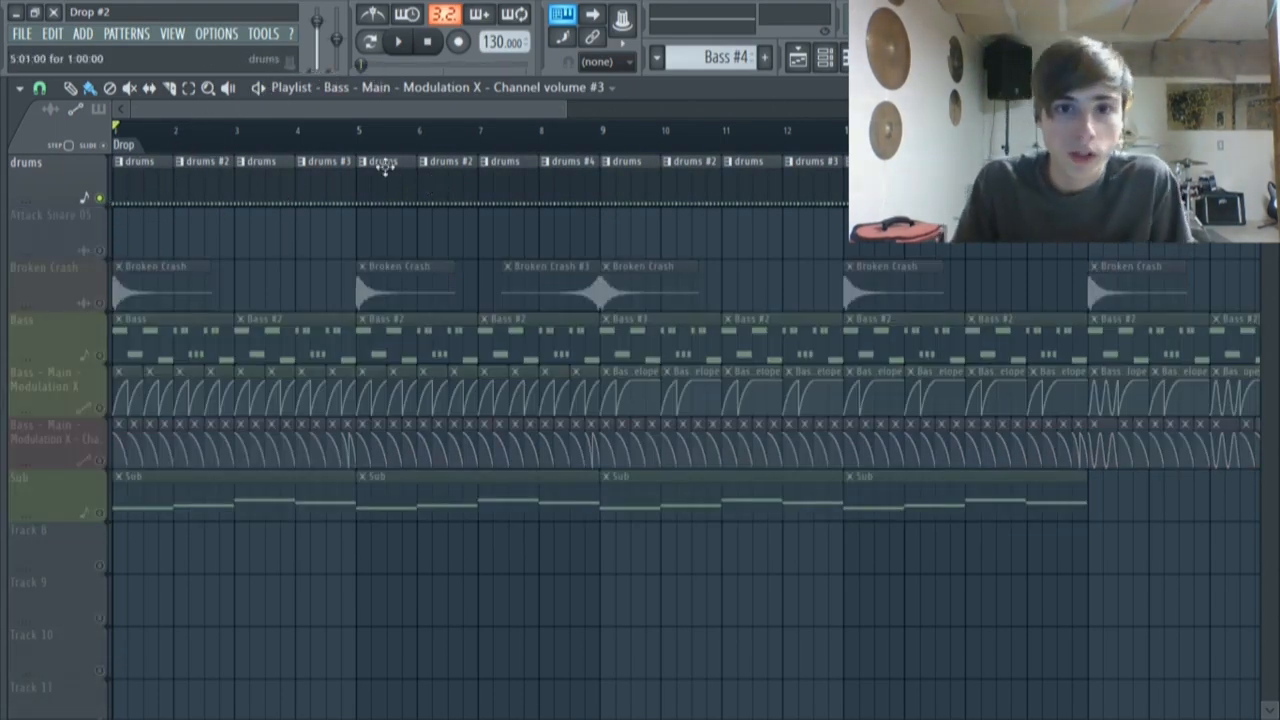
left_click(411, 40)
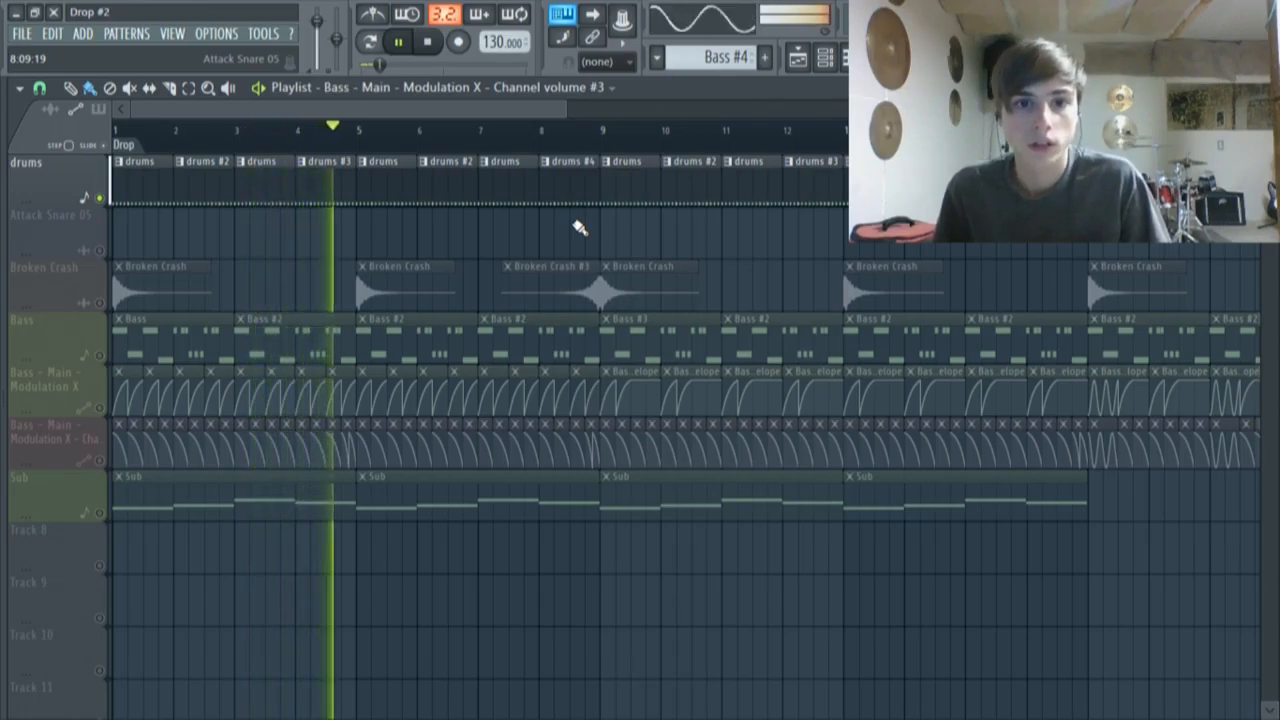
Stop playback, move the song position to bar 8 and play the drums #4 pattern
left_click(397, 41)
left_click_drag(408, 128, 565, 152)
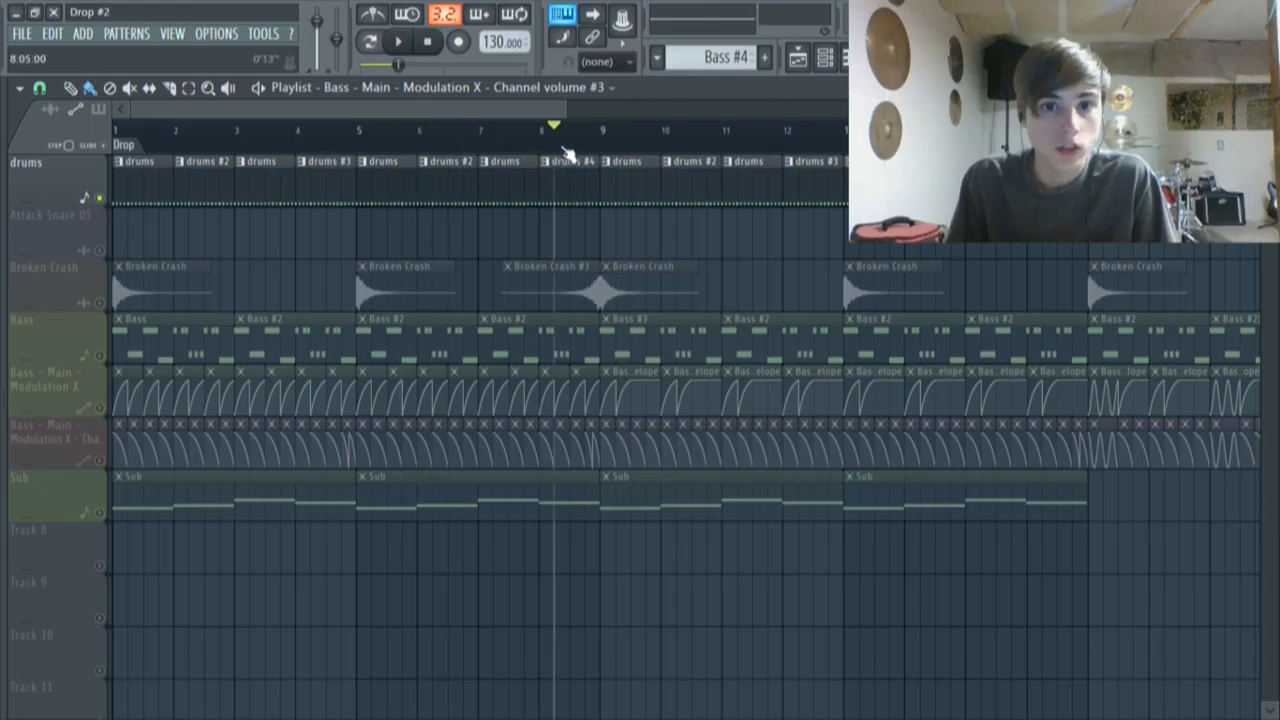
left_click(545, 128)
left_click(399, 44)
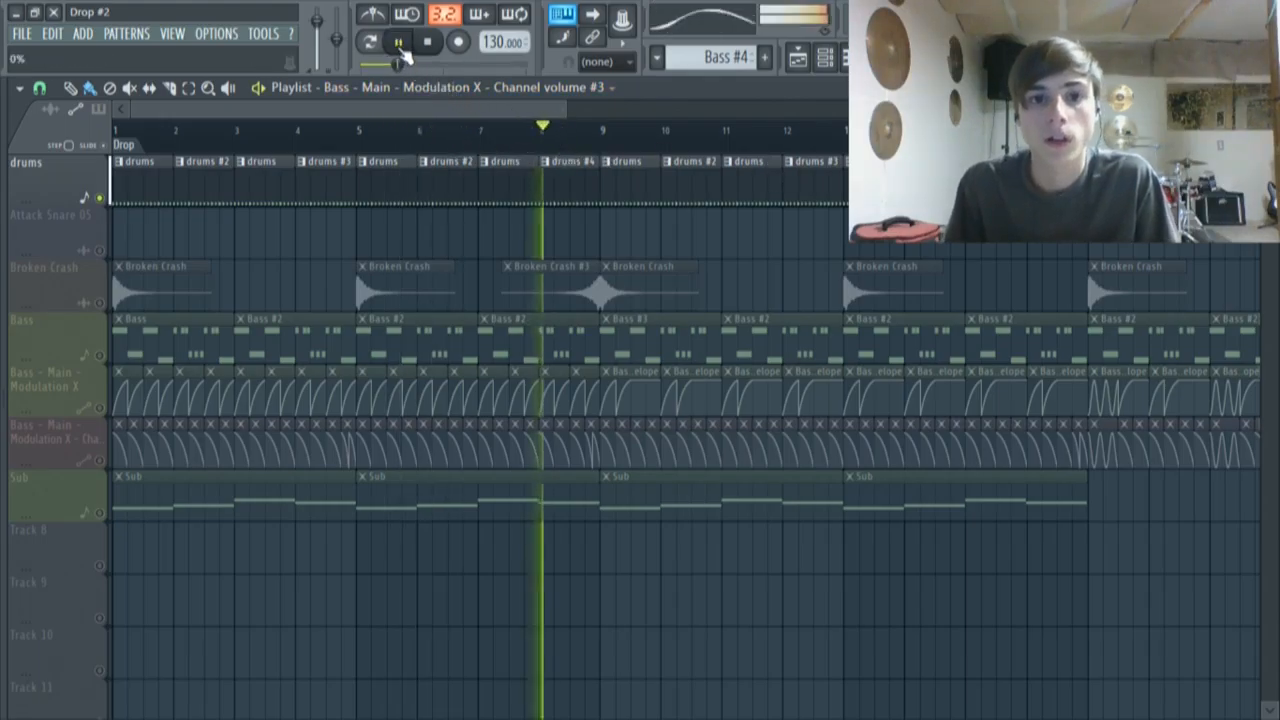
Stop playback and unsolo the drums track so all playlist tracks are active
left_click(401, 47)
right_click(100, 199)
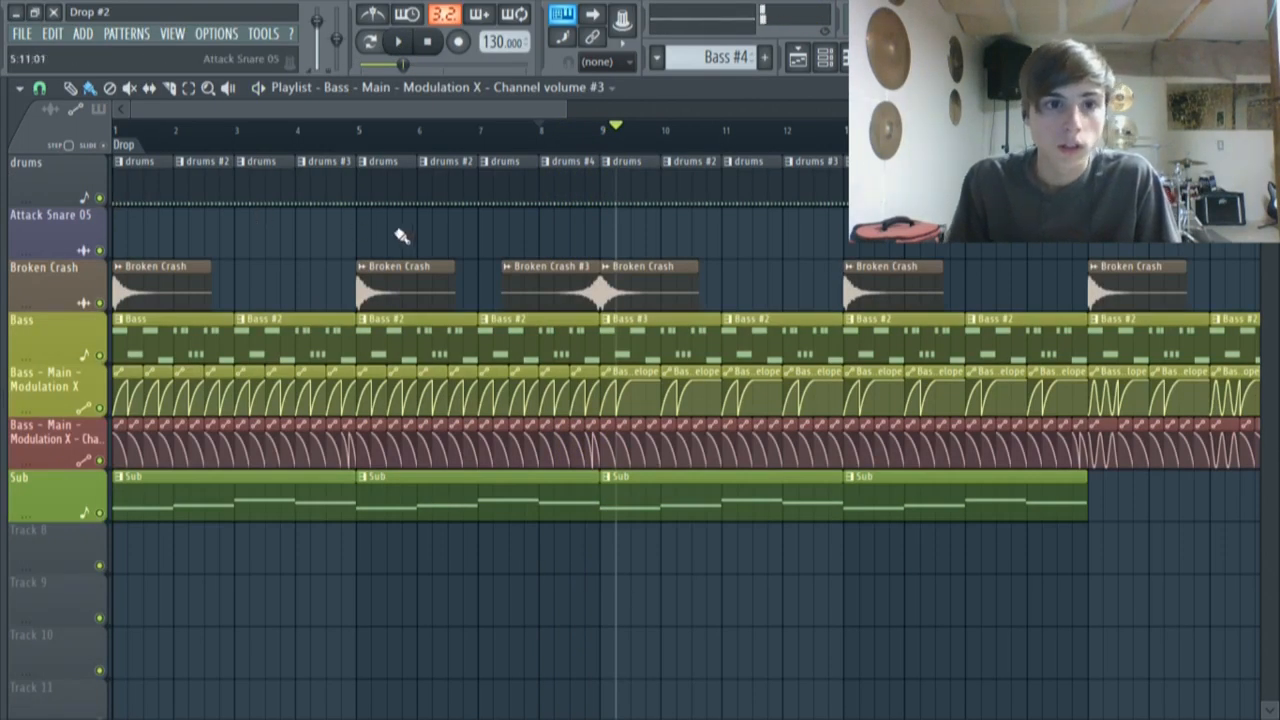
Show the drums pattern in the channel rack and play it on its own in pattern mode
double_click(134, 170)
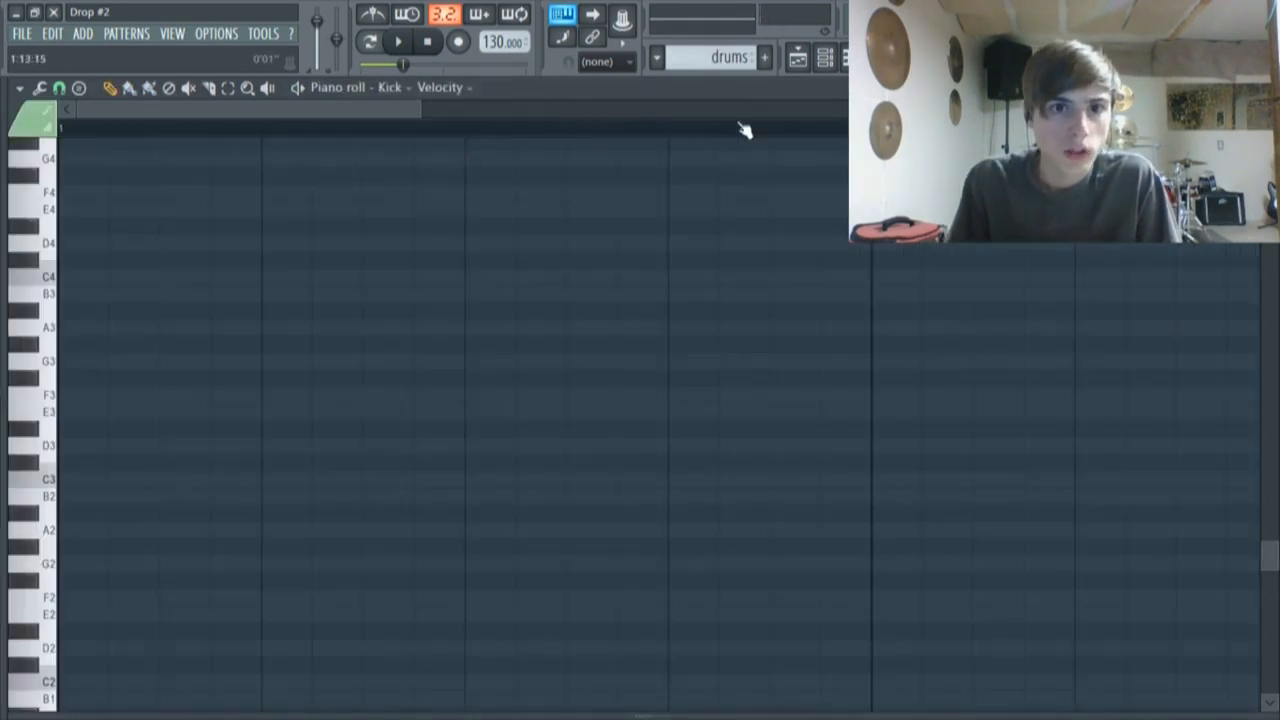
left_click(834, 58)
left_click_drag(403, 134, 480, 133)
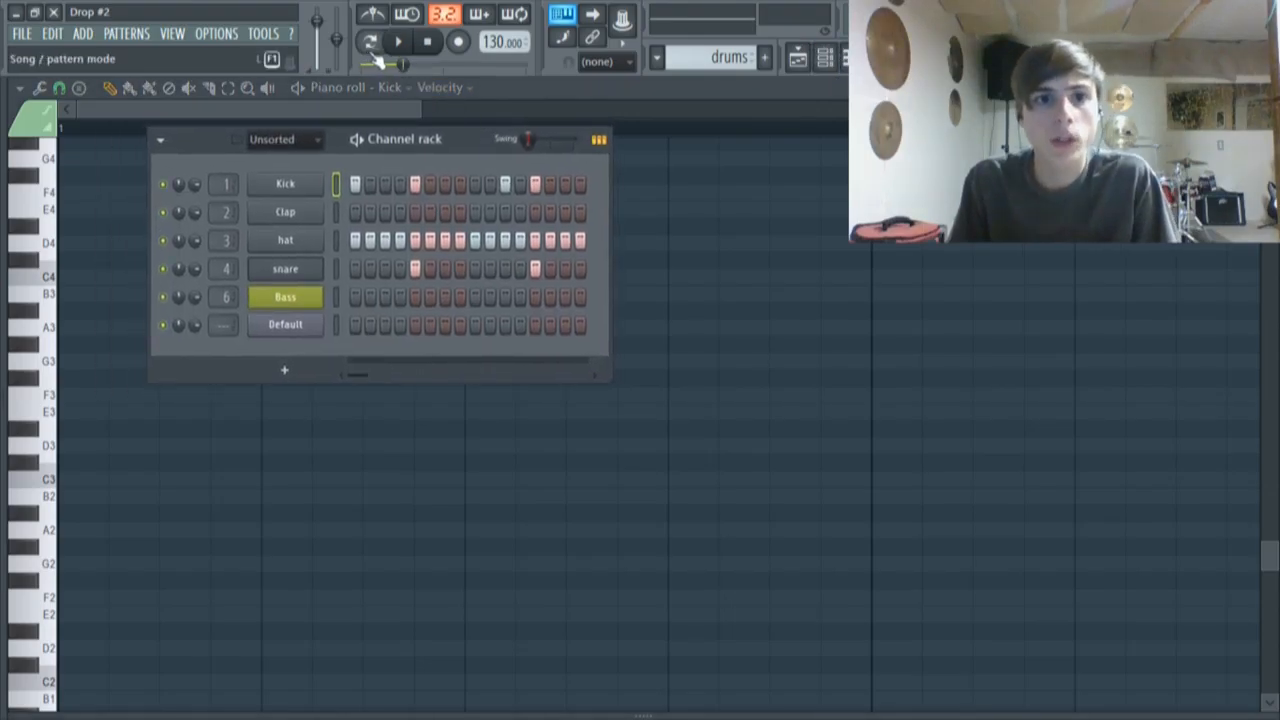
left_click(395, 42)
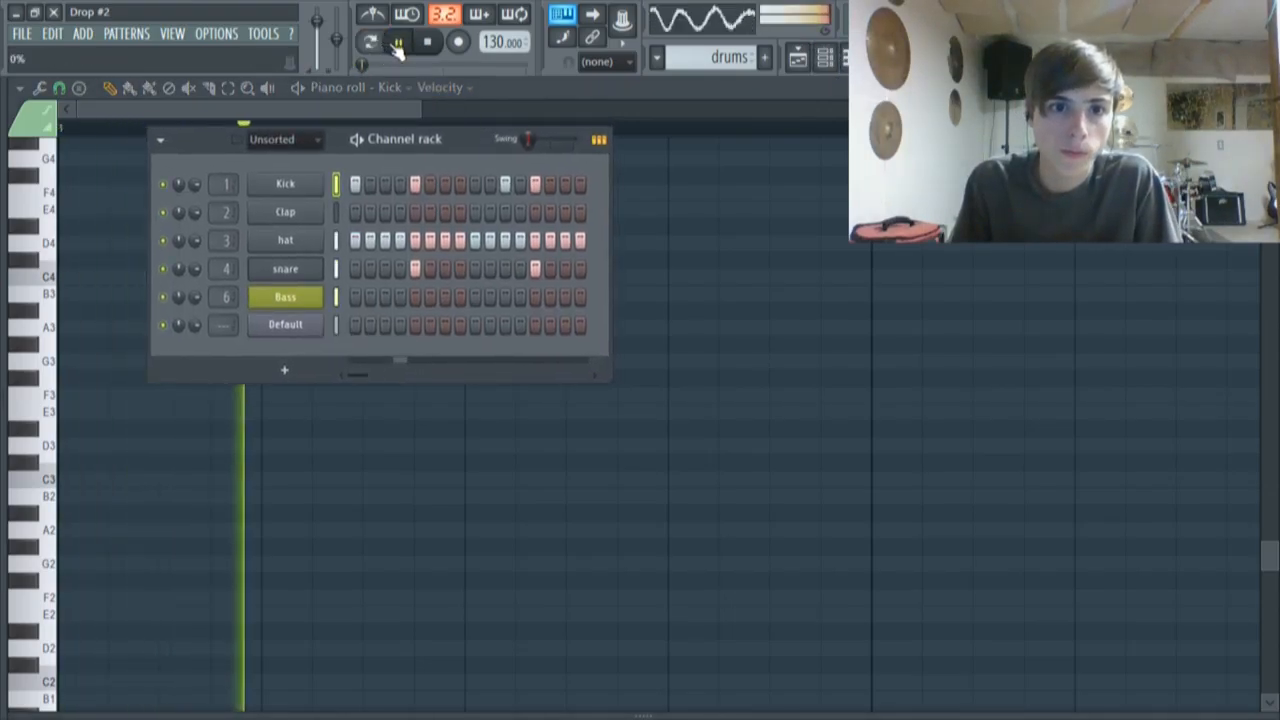
left_click(370, 41)
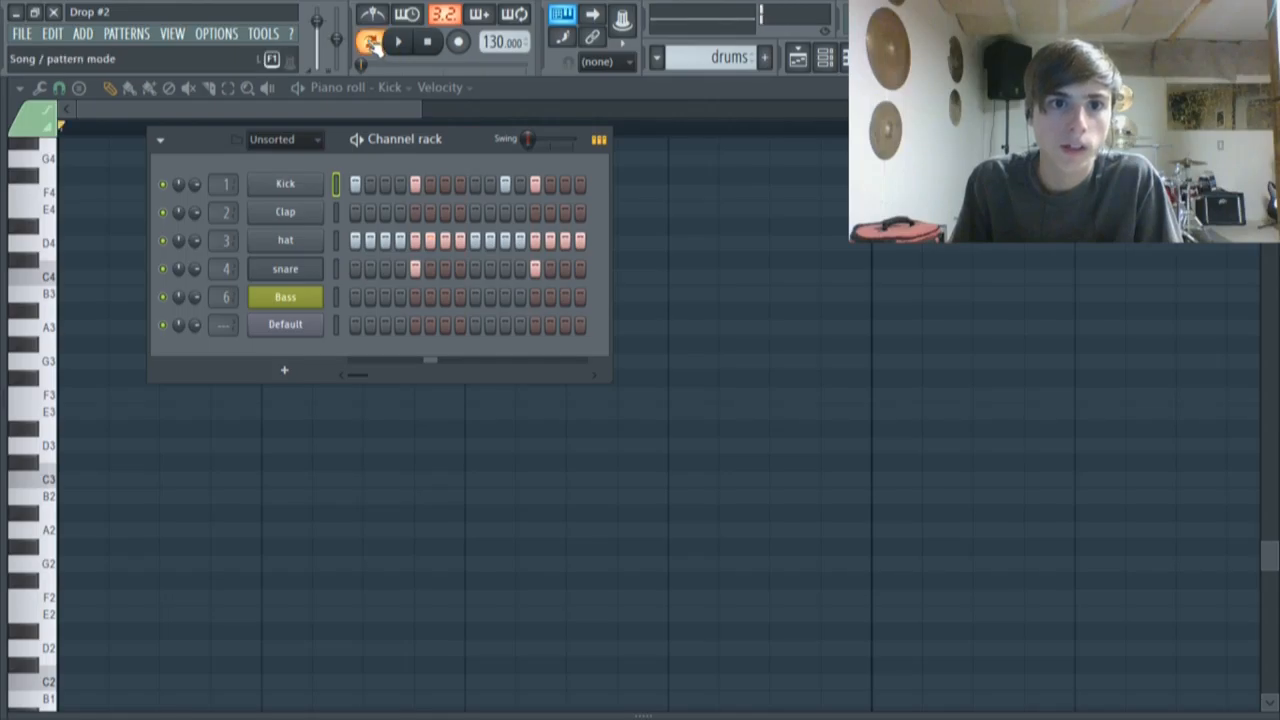
left_click(394, 46)
left_click(397, 42)
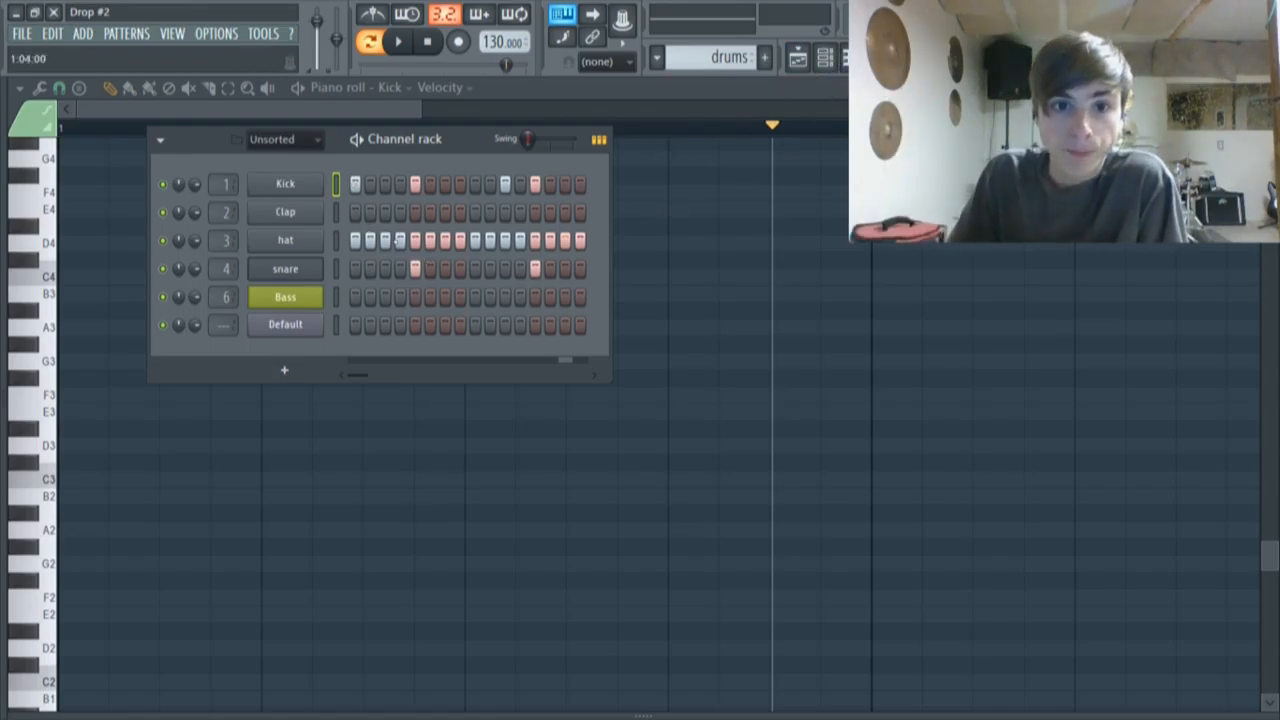
Open the hat's piano roll, enlarge the velocity lane to examine the note velocities, and shrink it back to a smaller height
right_click(299, 240)
left_click(357, 242)
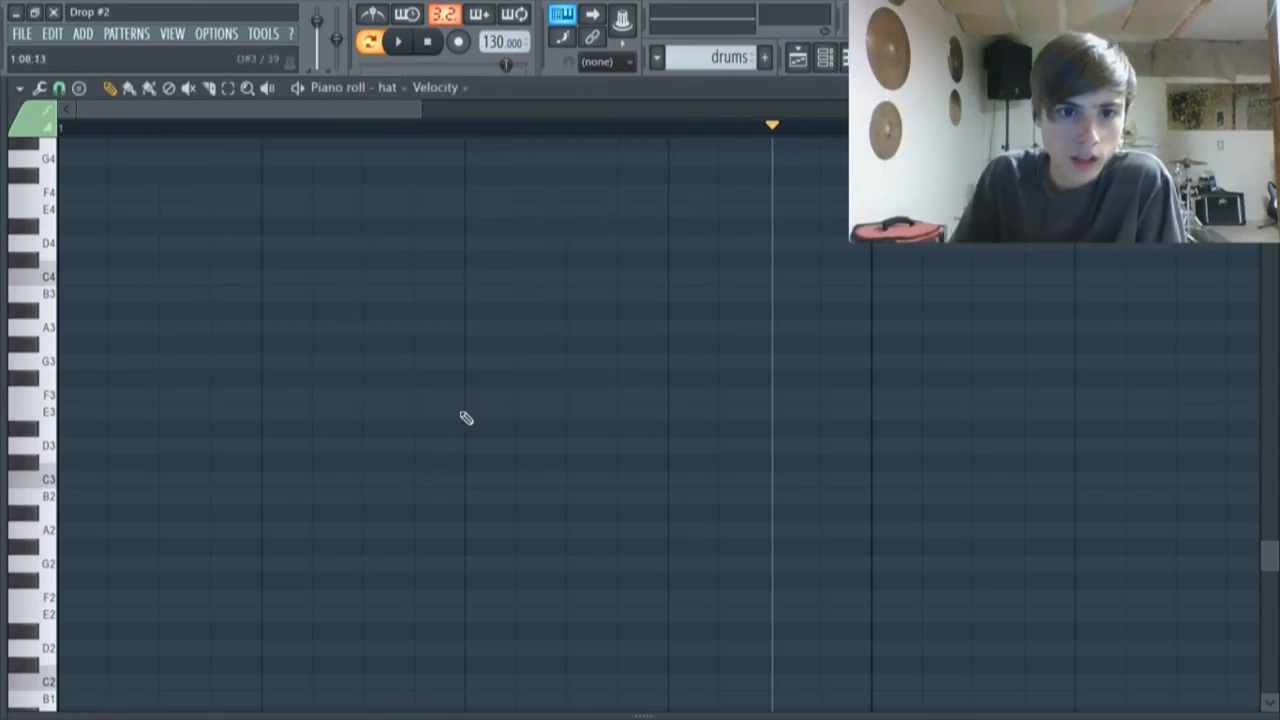
scroll(467, 430, "down", 3)
left_click_drag(418, 710, 417, 218)
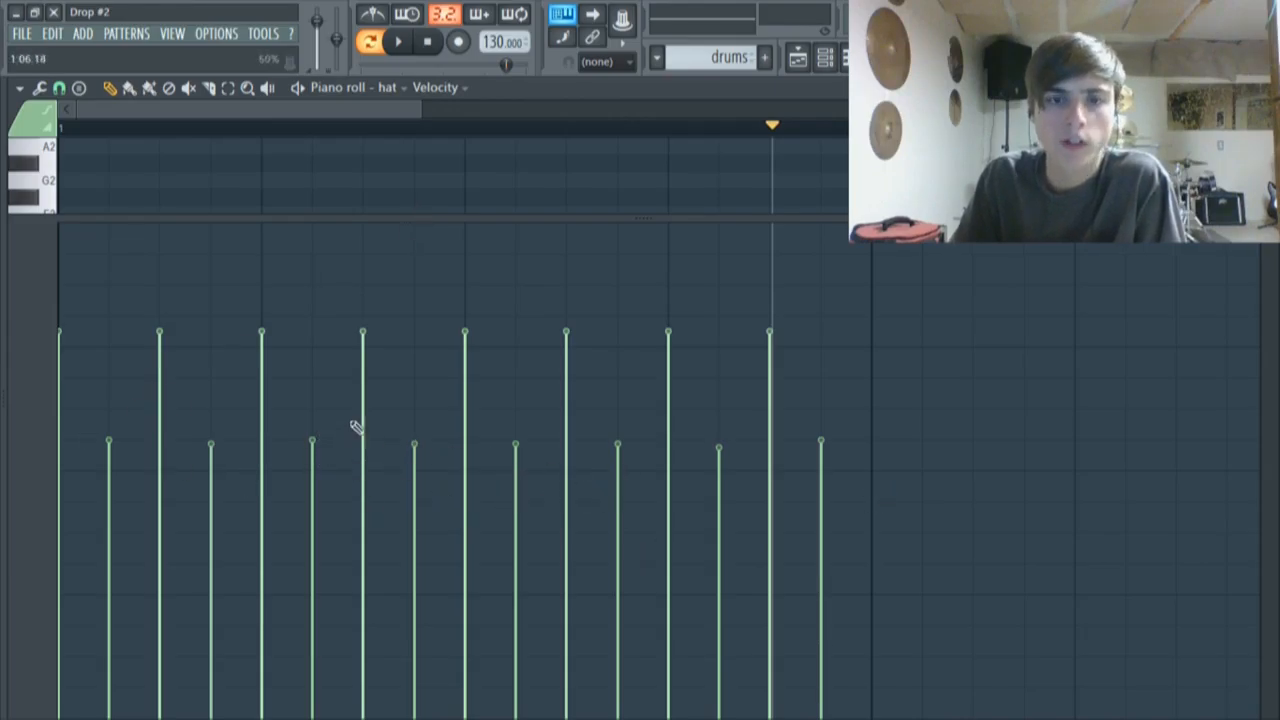
left_click_drag(517, 219, 527, 530)
Return to the playlist, switch to song mode and set the song position to the start
left_click(797, 57)
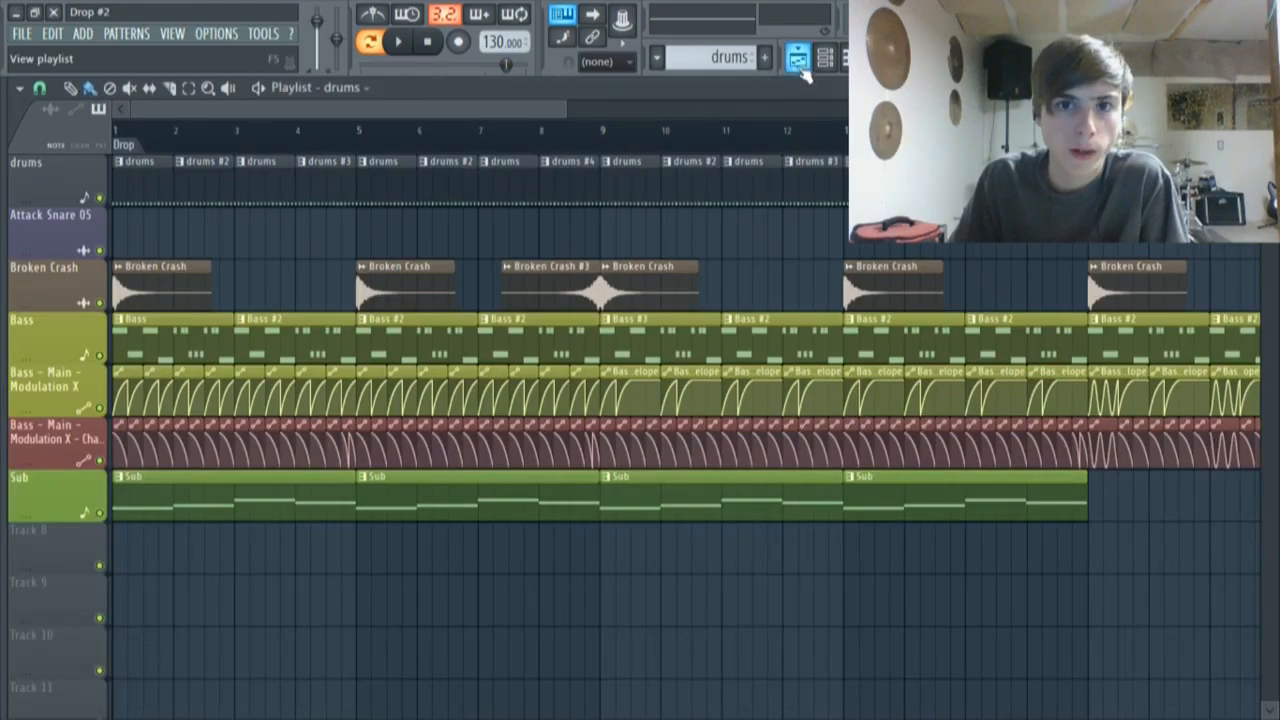
left_click(140, 134)
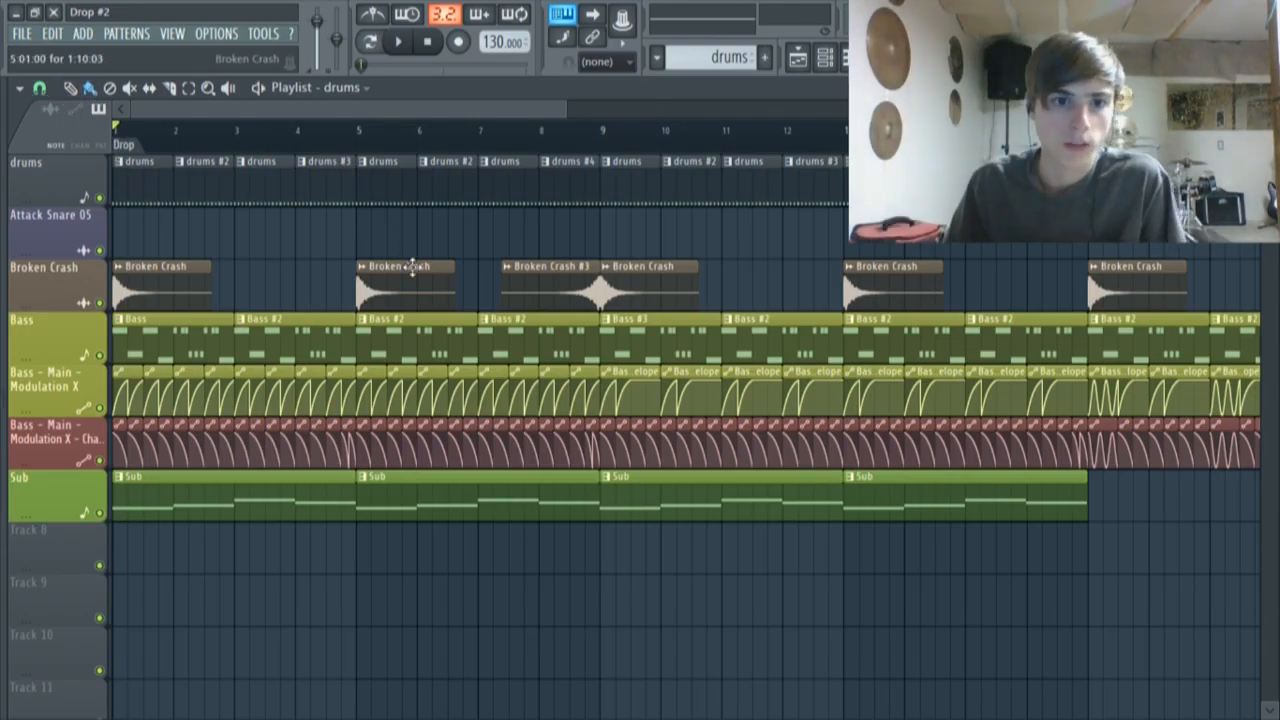
scroll(400, 272, "down", 2)
scroll(190, 375, "up", 2)
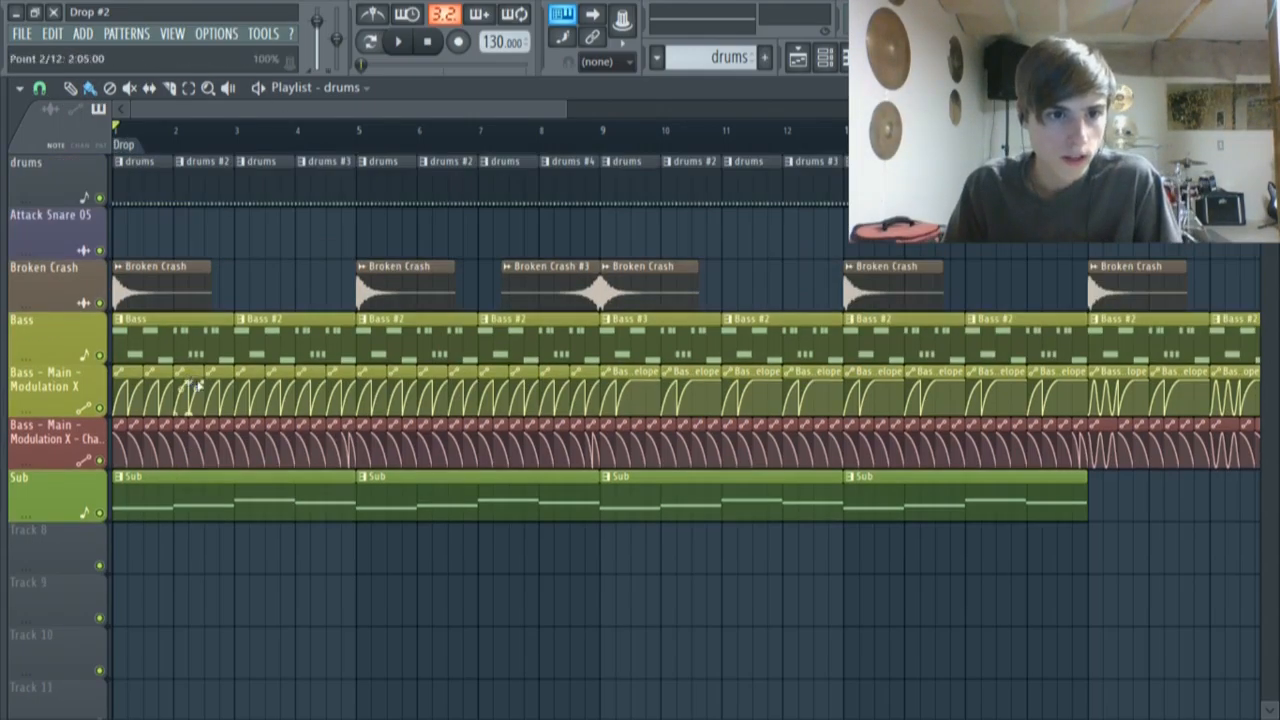
Open the Broken Crash clip's sample settings, audition the sample and check its mixer track
double_click(191, 289)
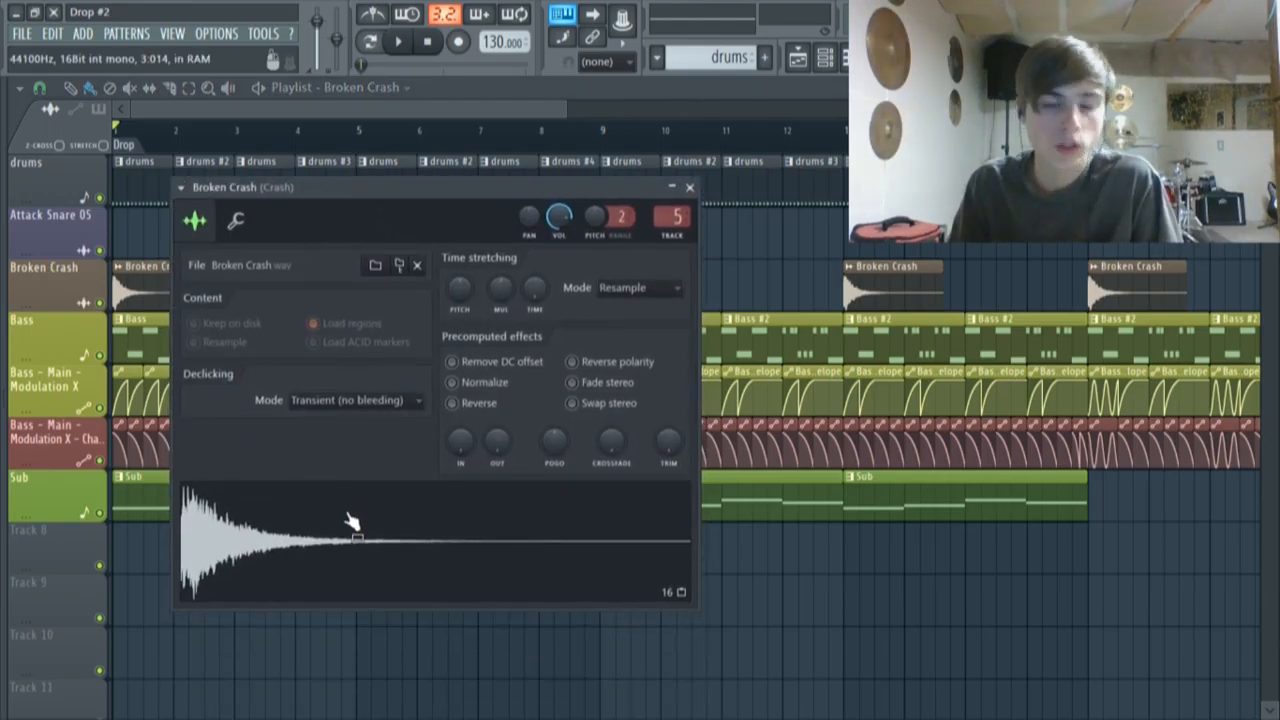
left_click(245, 224)
left_click(195, 221)
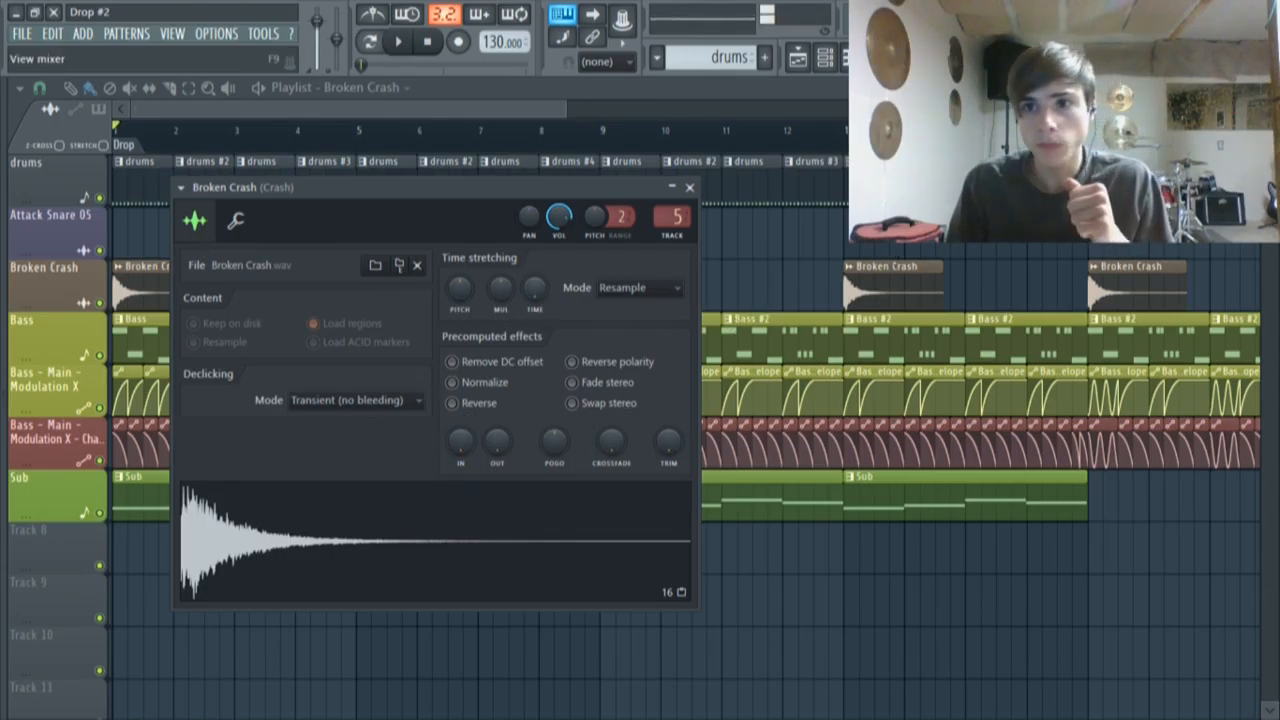
key("F9")
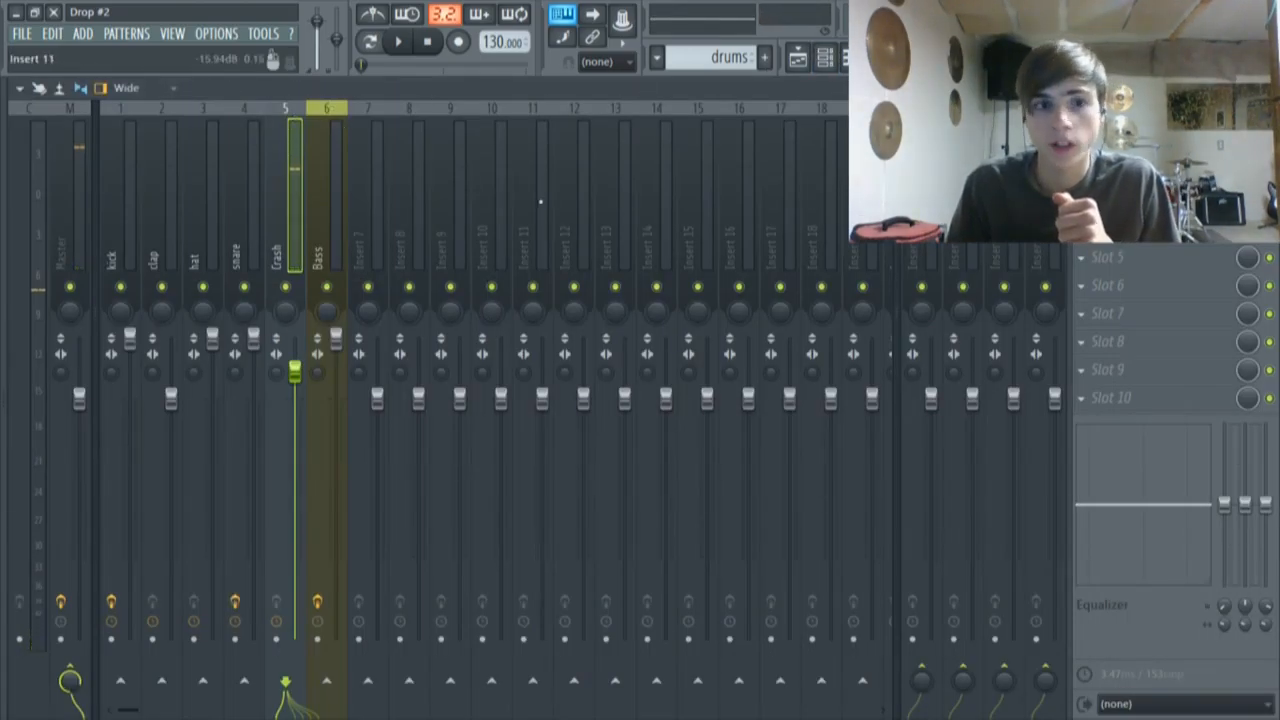
Open the Broken Crash #3 clip in the playlist, examine its Reverse setting and audition the sample
left_click(797, 60)
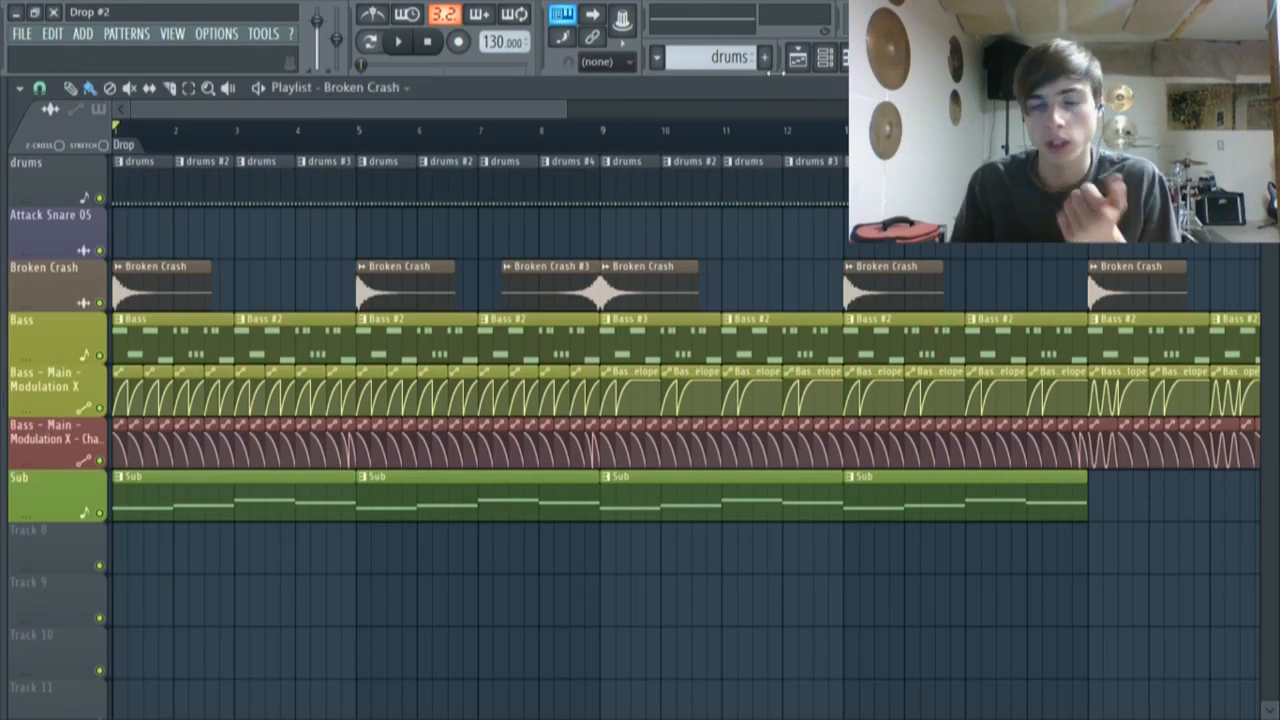
double_click(575, 295)
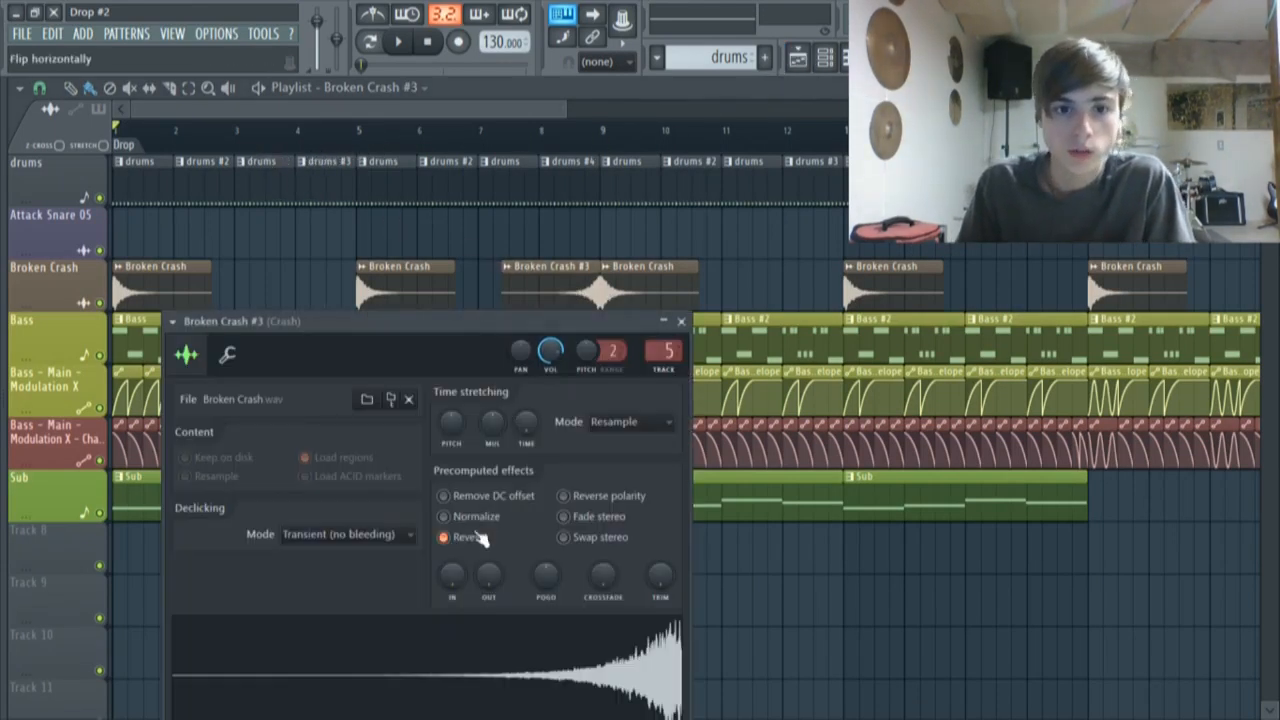
left_click_drag(483, 322, 468, 156)
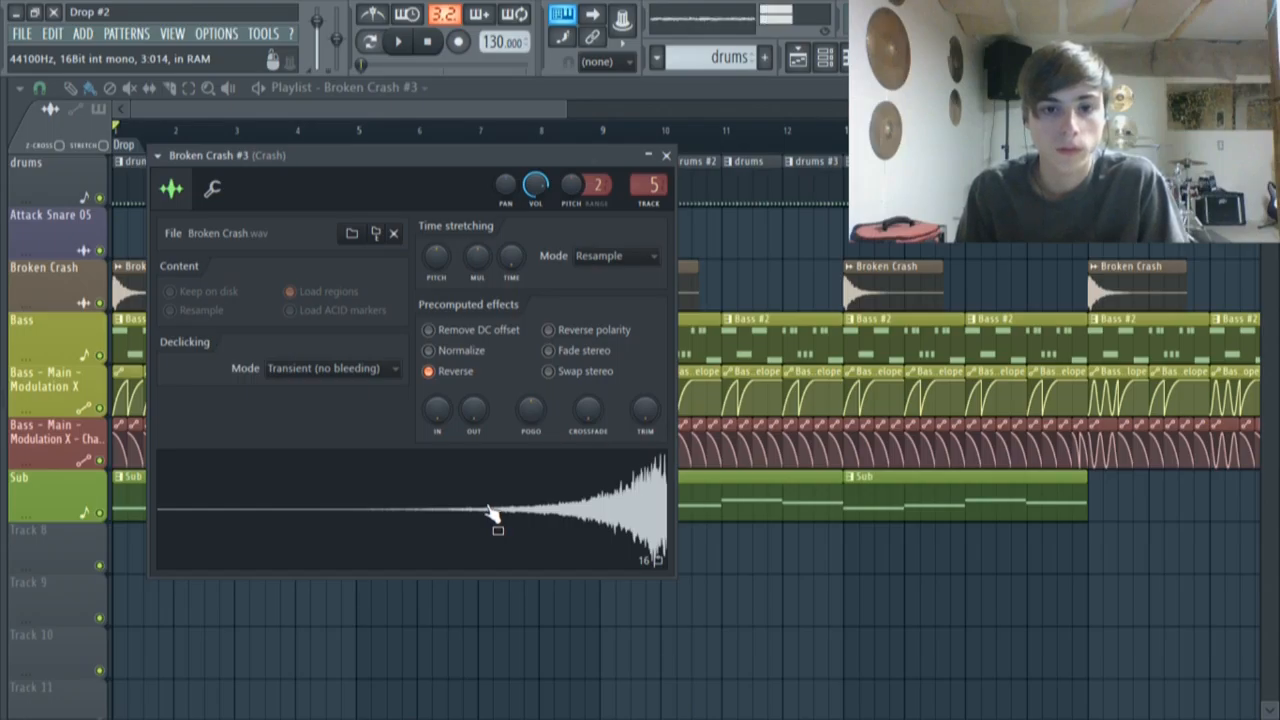
left_click(664, 156)
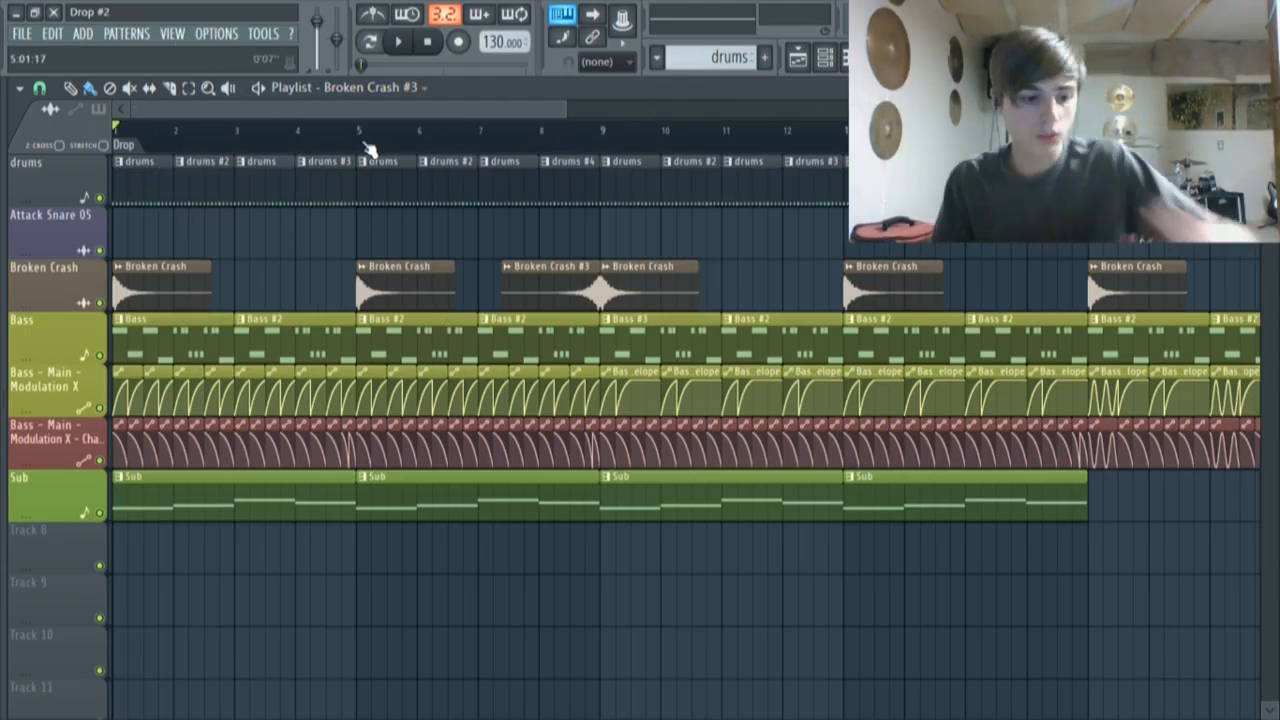
scroll(443, 217, "down", 3)
scroll(508, 377, "up", 3)
left_click_drag(533, 114, 261, 114)
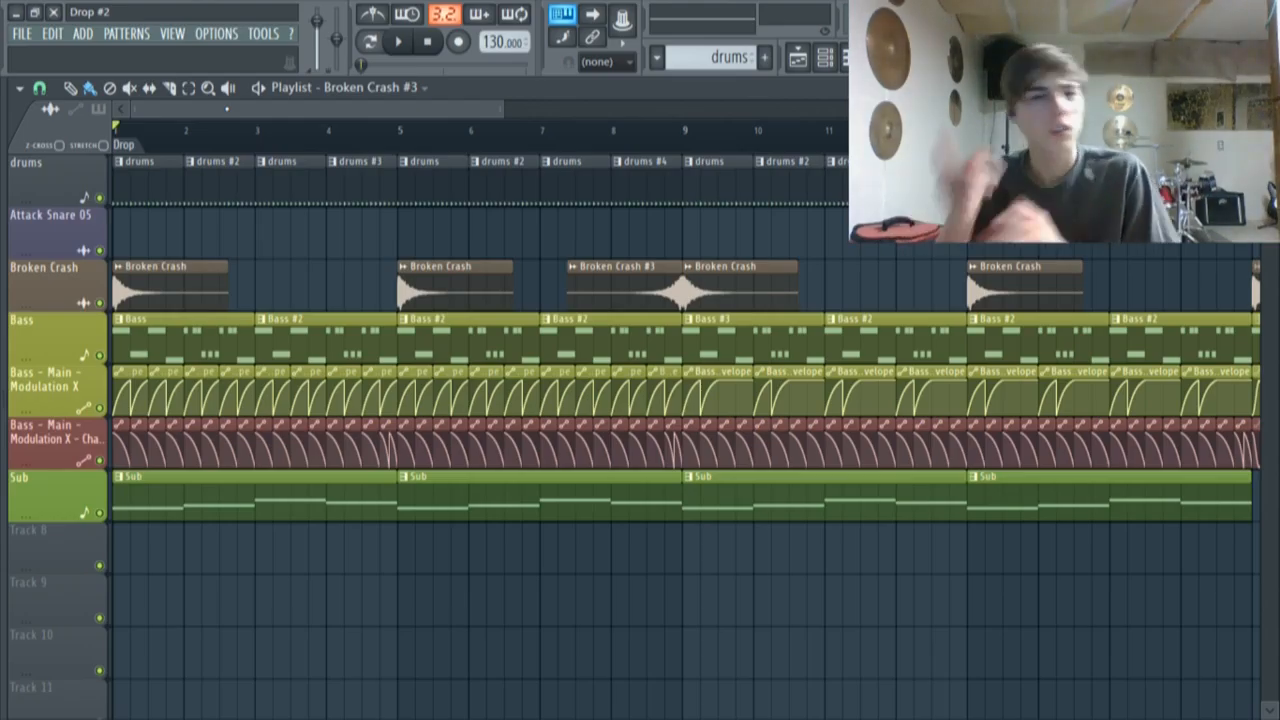
key("u")
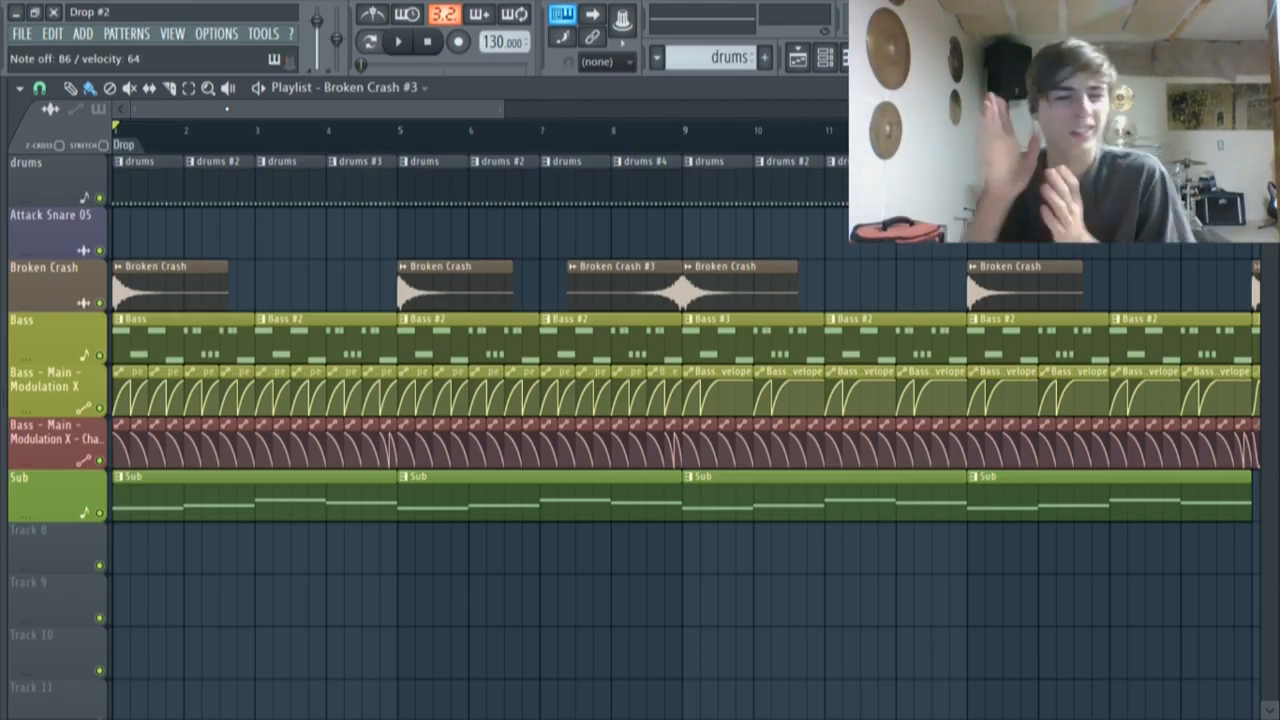
Open the Bass pattern's notes in the piano roll and look over the channel's Sytrus synth
double_click(160, 325)
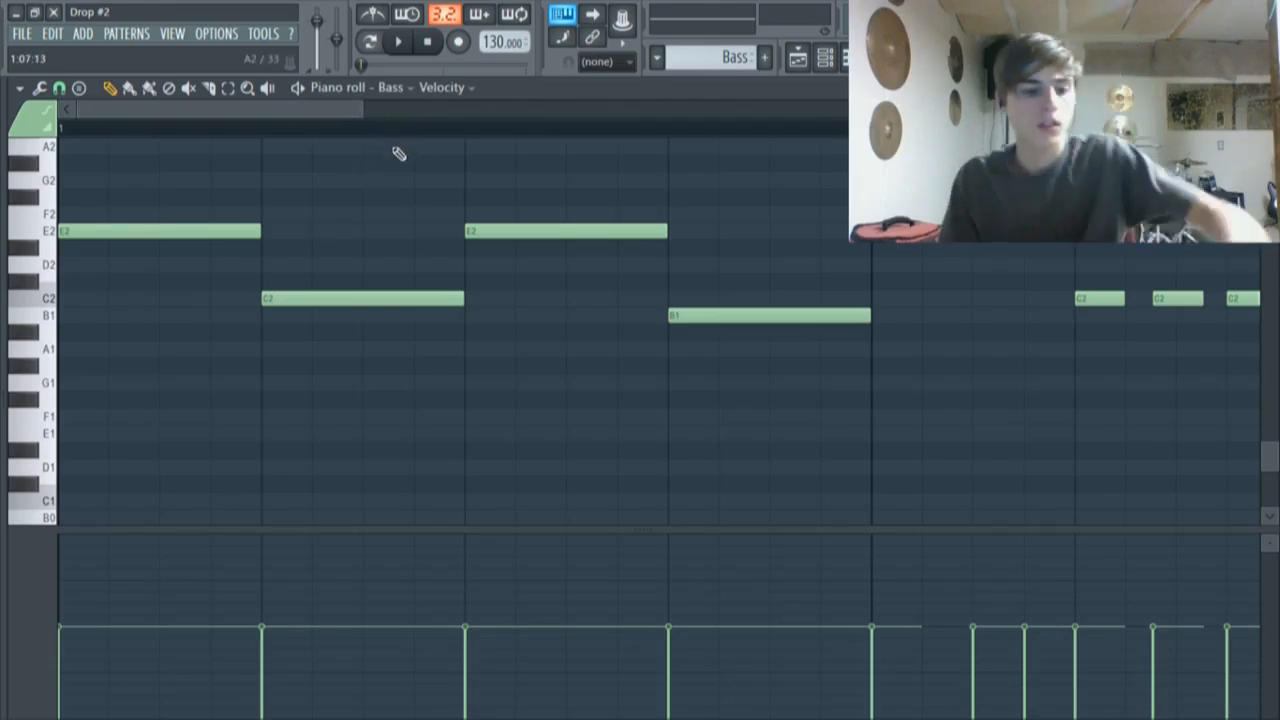
scroll(398, 155, "down", 4)
left_click(825, 57)
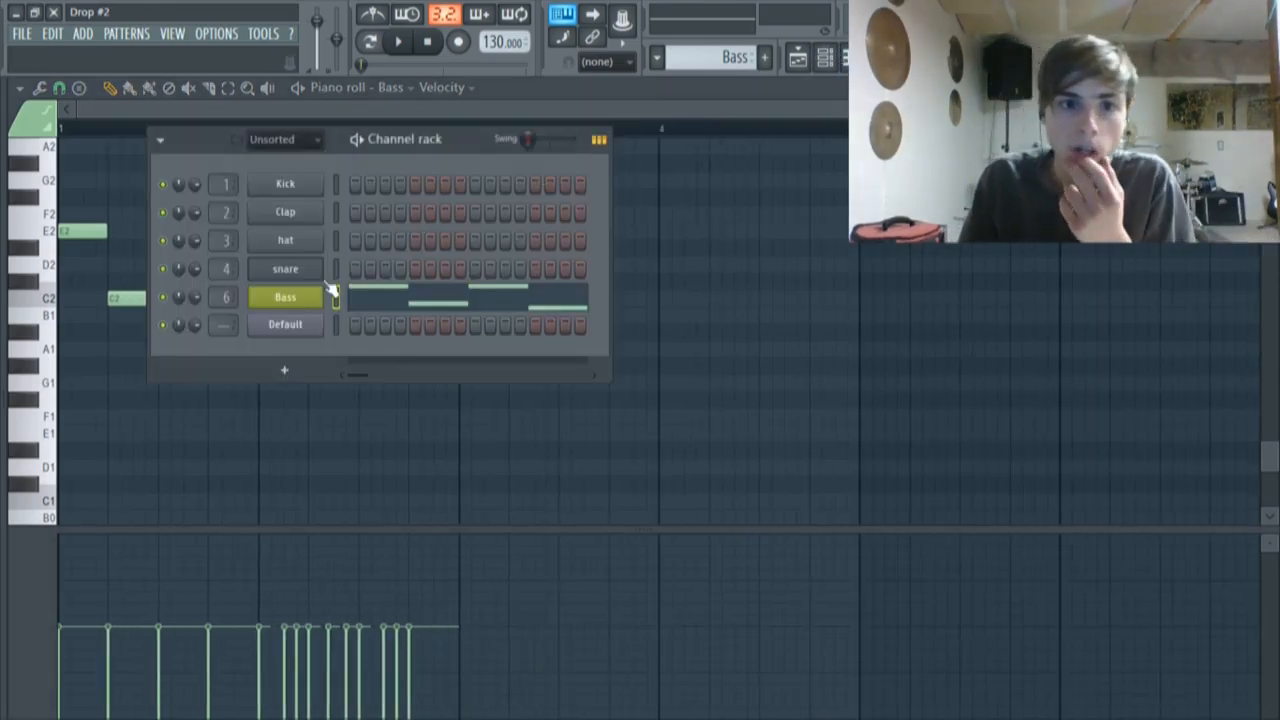
left_click(295, 297)
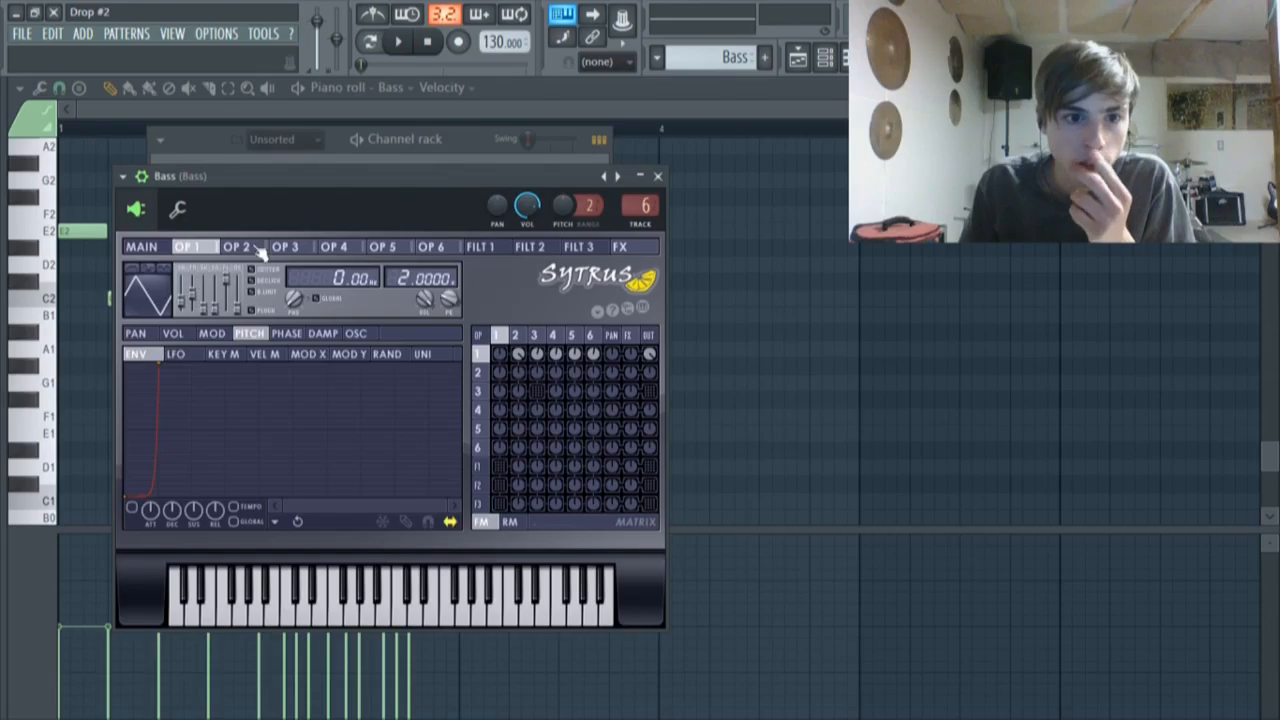
left_click(158, 252)
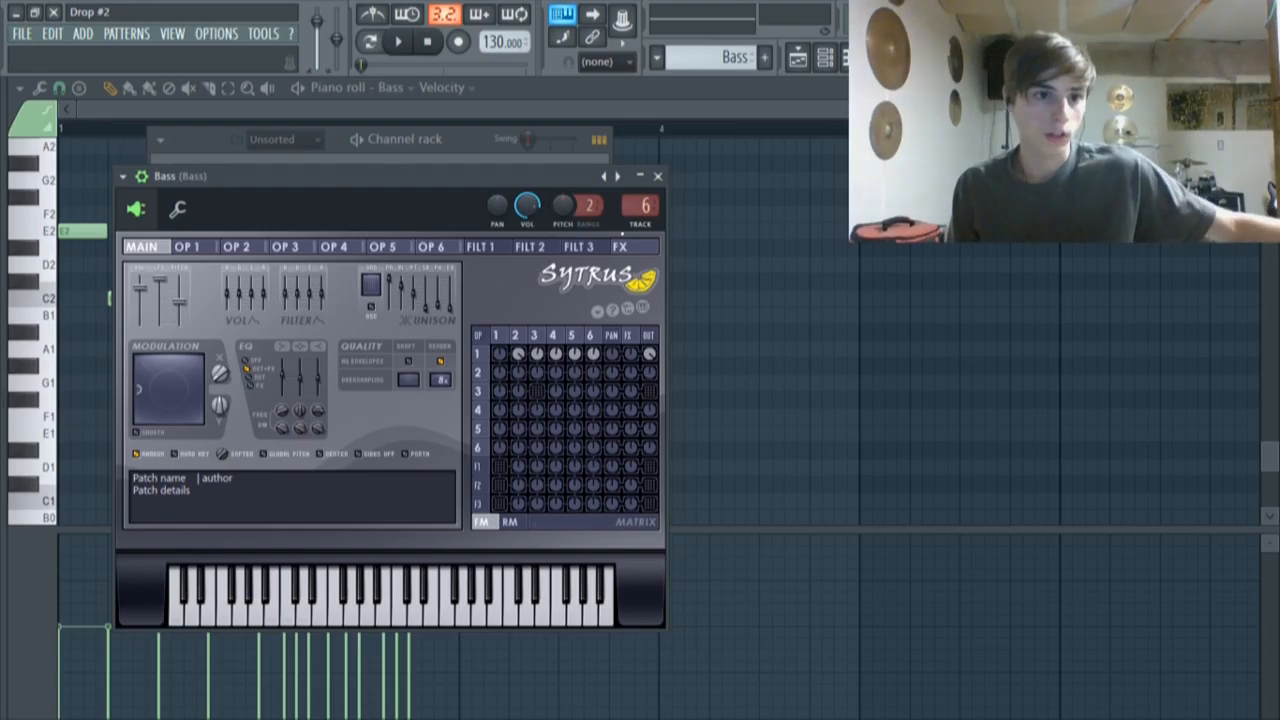
left_click(746, 266)
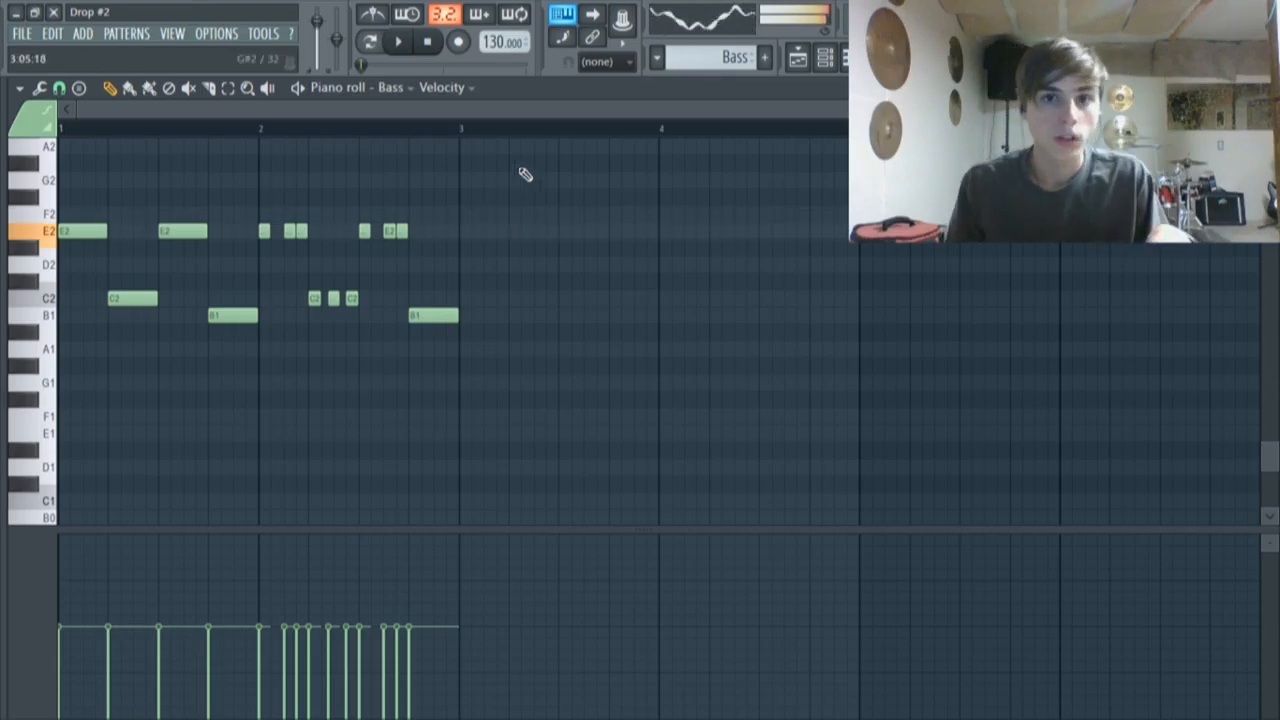
Reopen the Bass channel's Sytrus synth and demonstrate its Modulation X knob
left_click(824, 57)
left_click(300, 297)
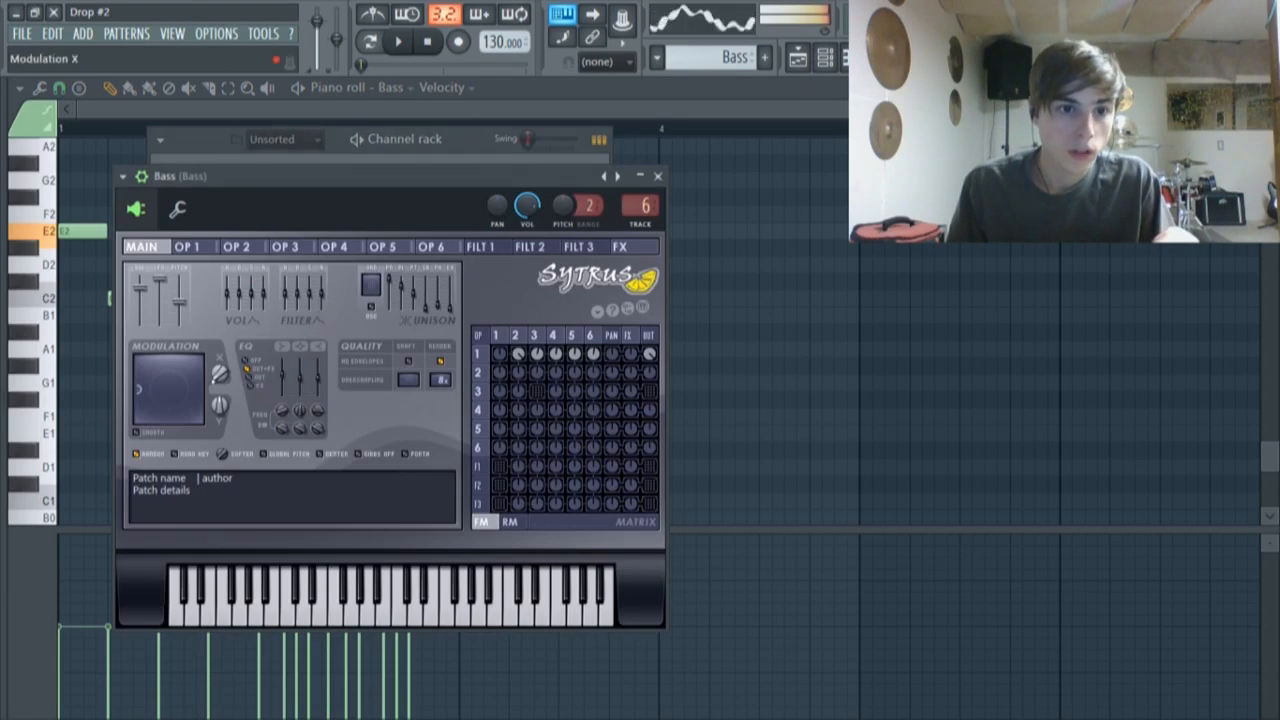
left_click_drag(220, 373, 219, 405)
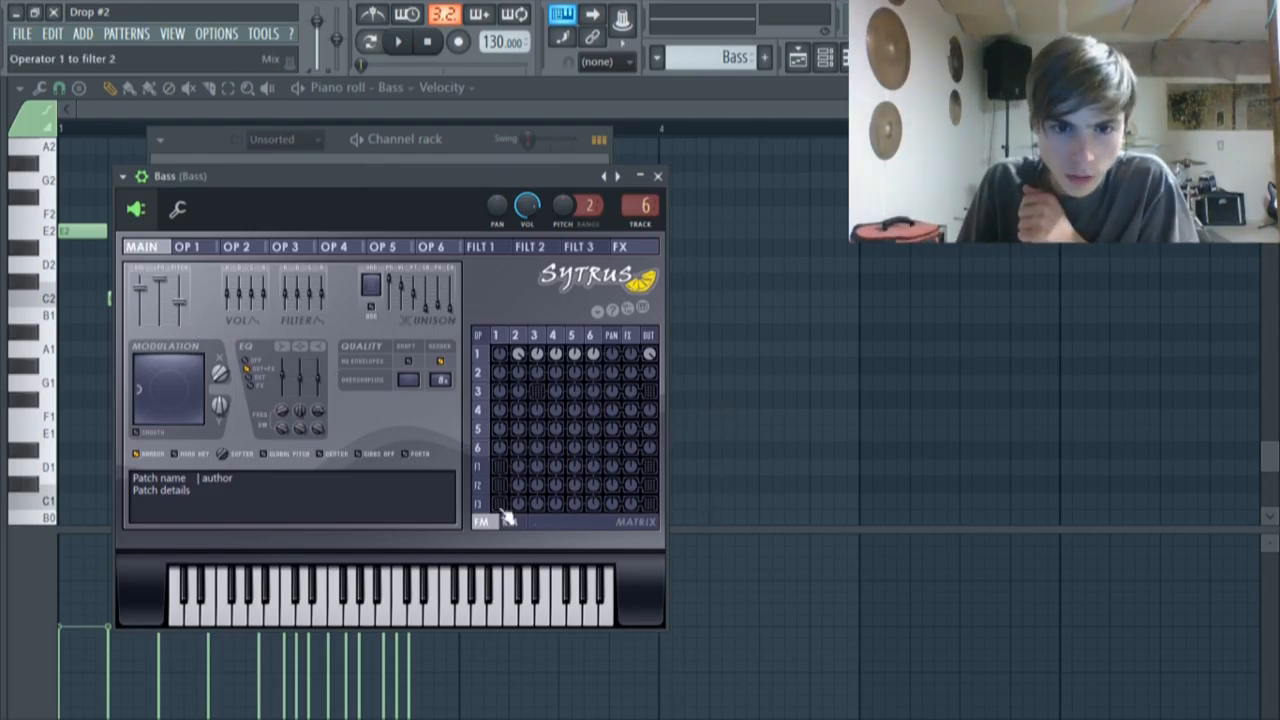
Check the Filter 1 page and try routing operator 1 through filters 1, 2 and 3 to the output
left_click(506, 248)
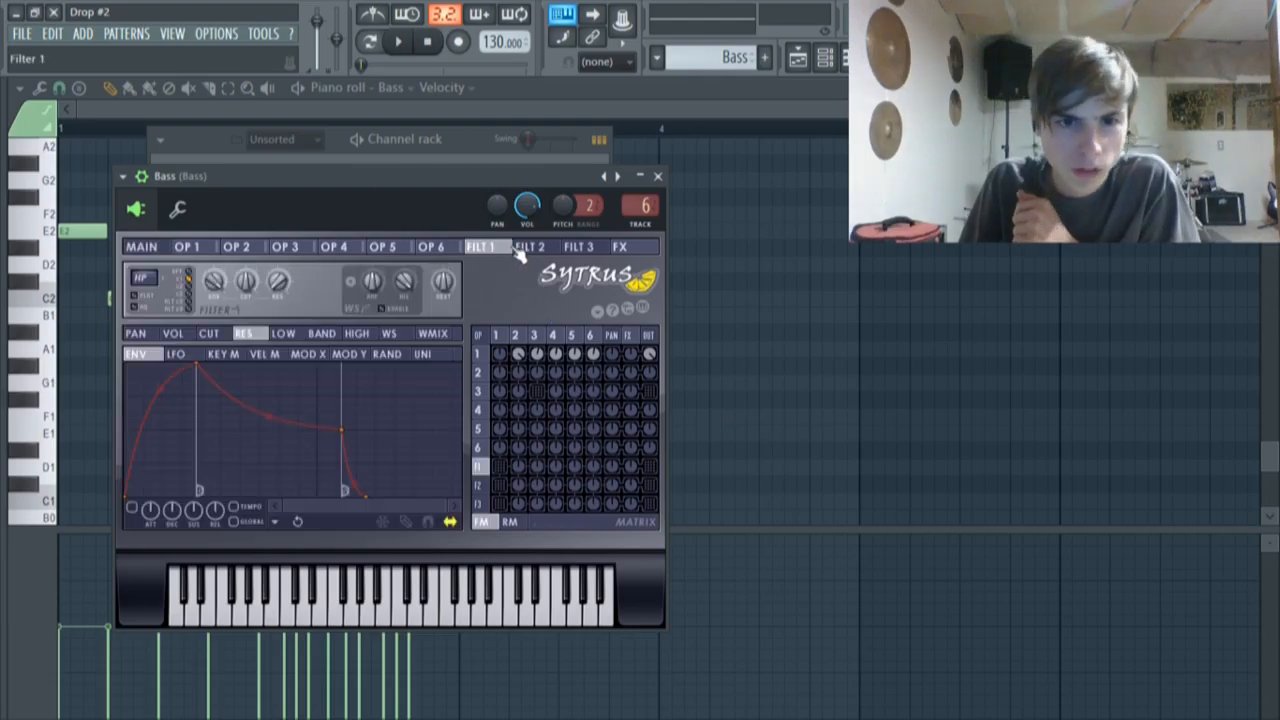
left_click(142, 246)
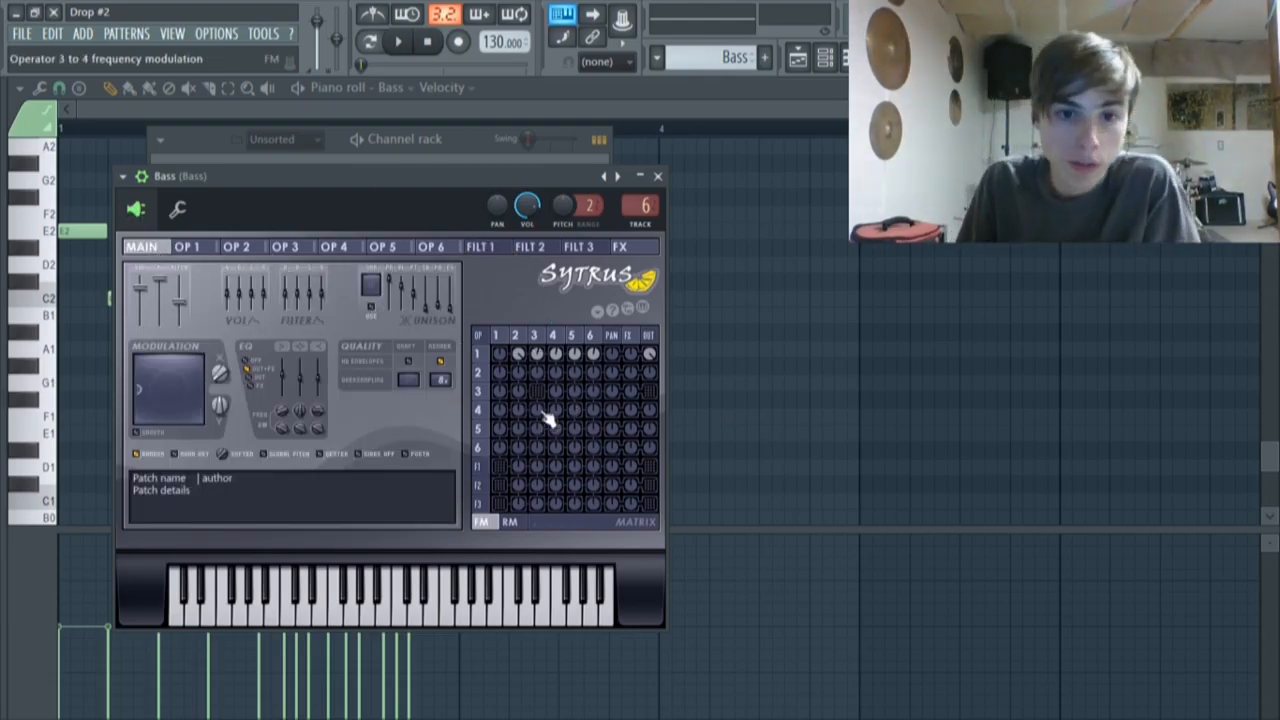
left_click(500, 470)
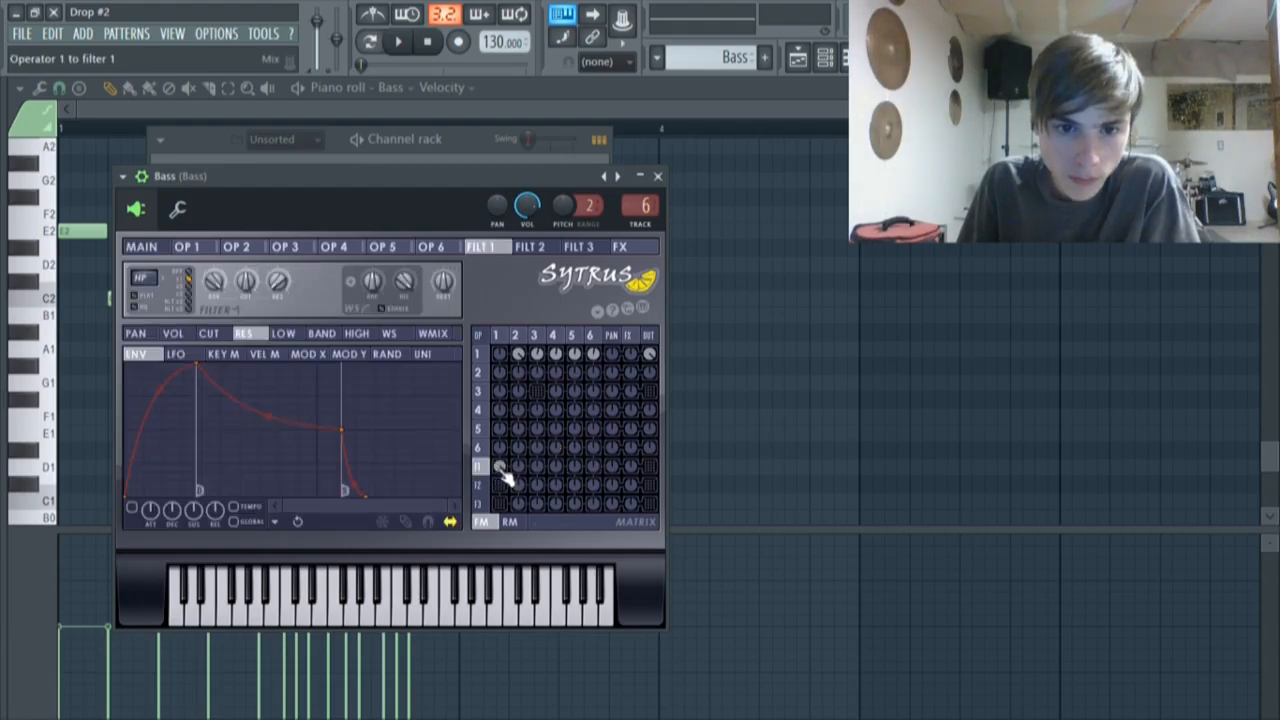
right_click(652, 468)
right_click(652, 486)
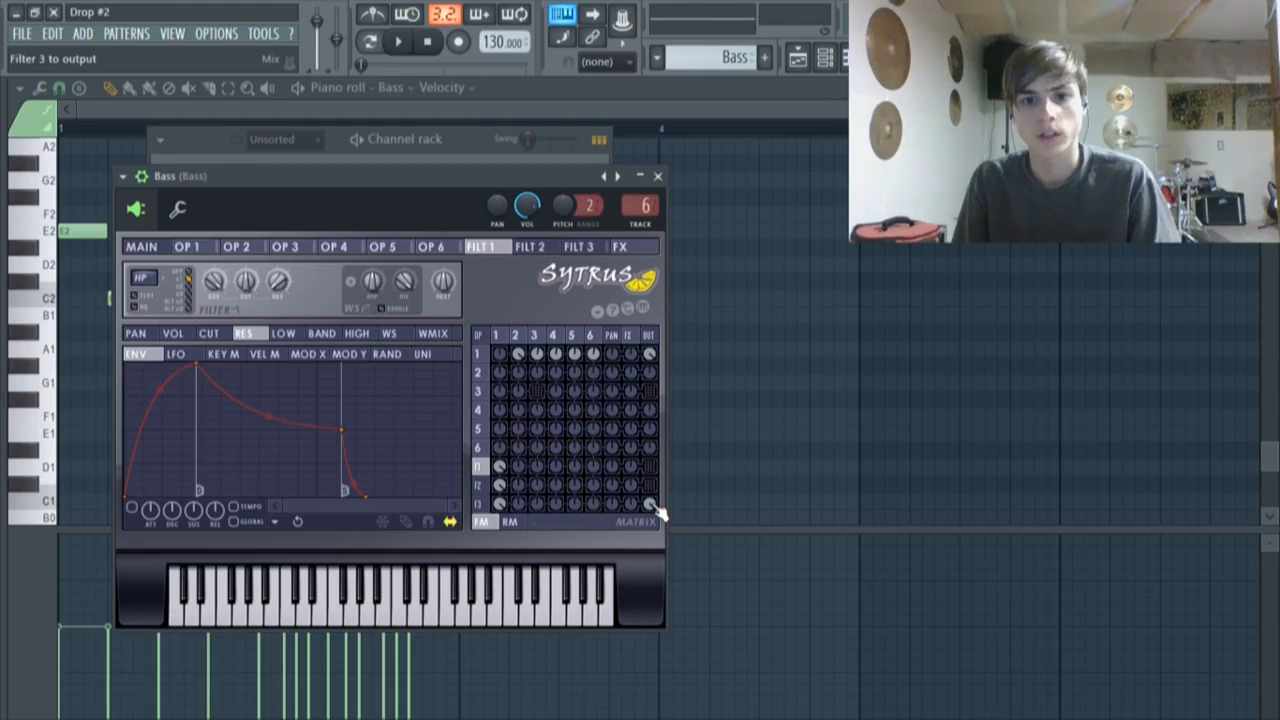
left_click(141, 246)
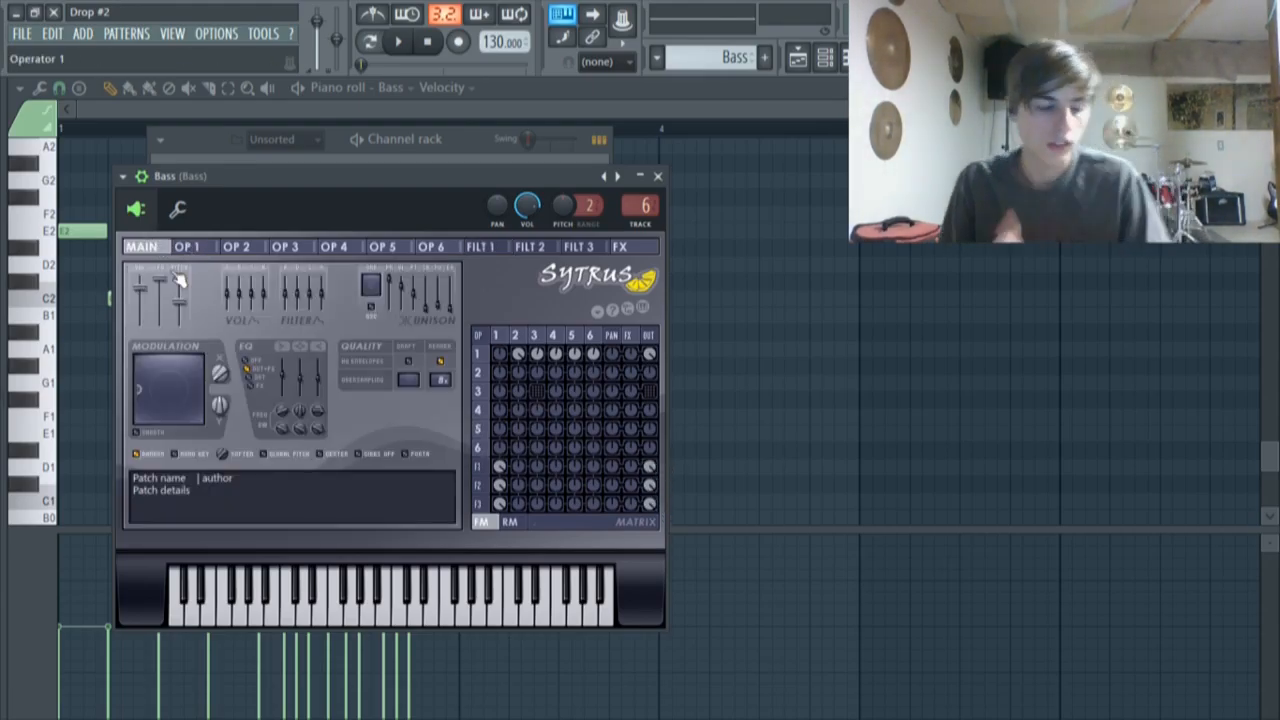
Demonstrate the Modulation X knob again and examine the pitch settings of the Sytrus operators, starting with operator 1
mouse_move(220, 373)
left_mouse_down()
mouse_move(220, 332)
mouse_move(220, 360)
left_mouse_up()
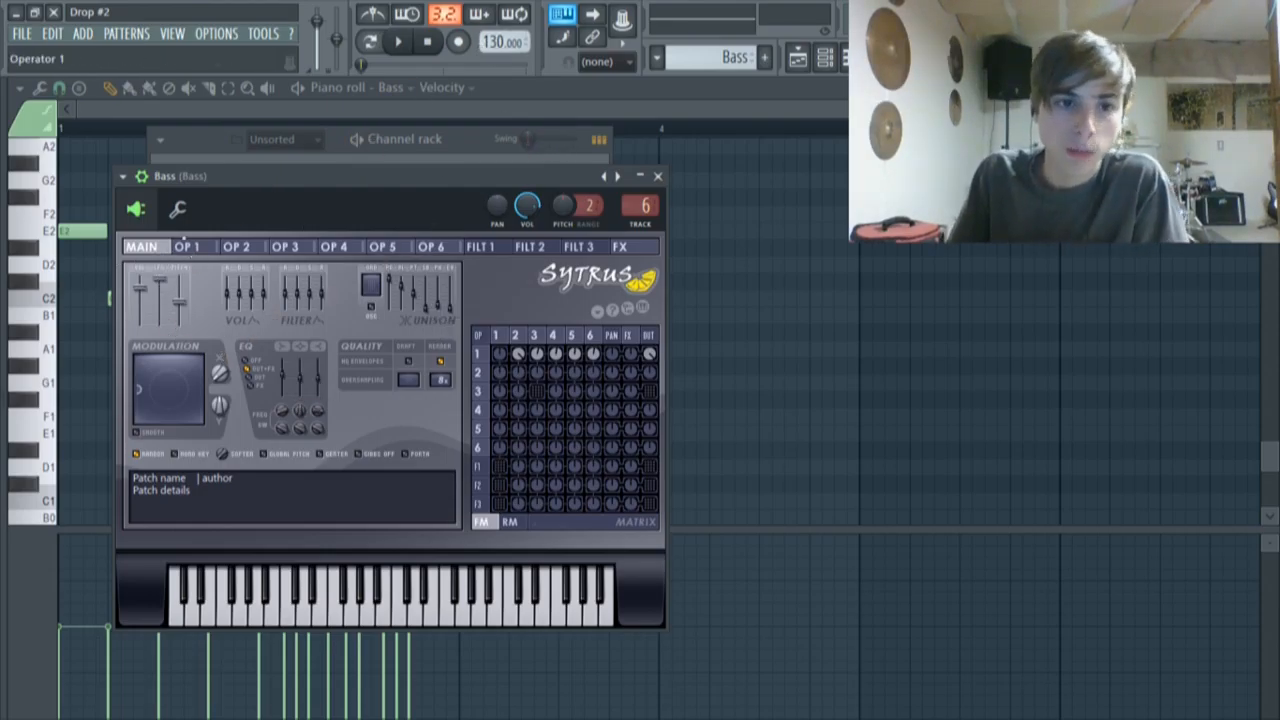
left_click(189, 248)
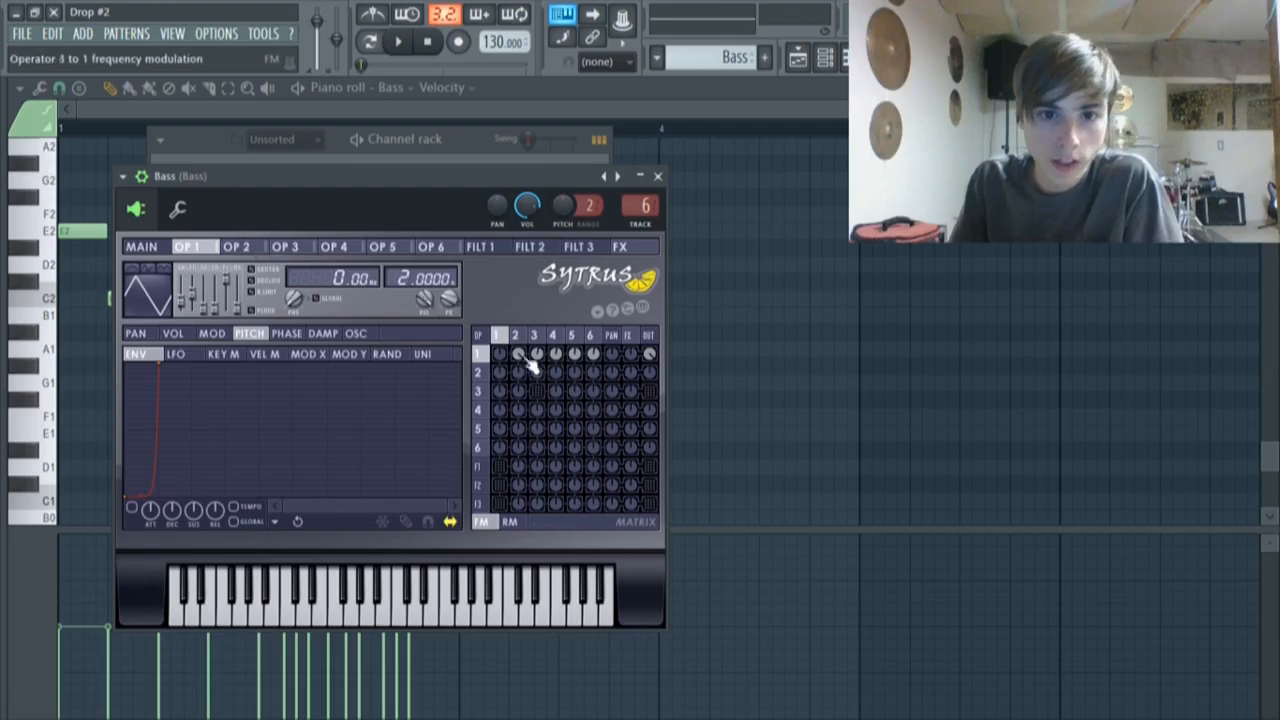
left_click(236, 246)
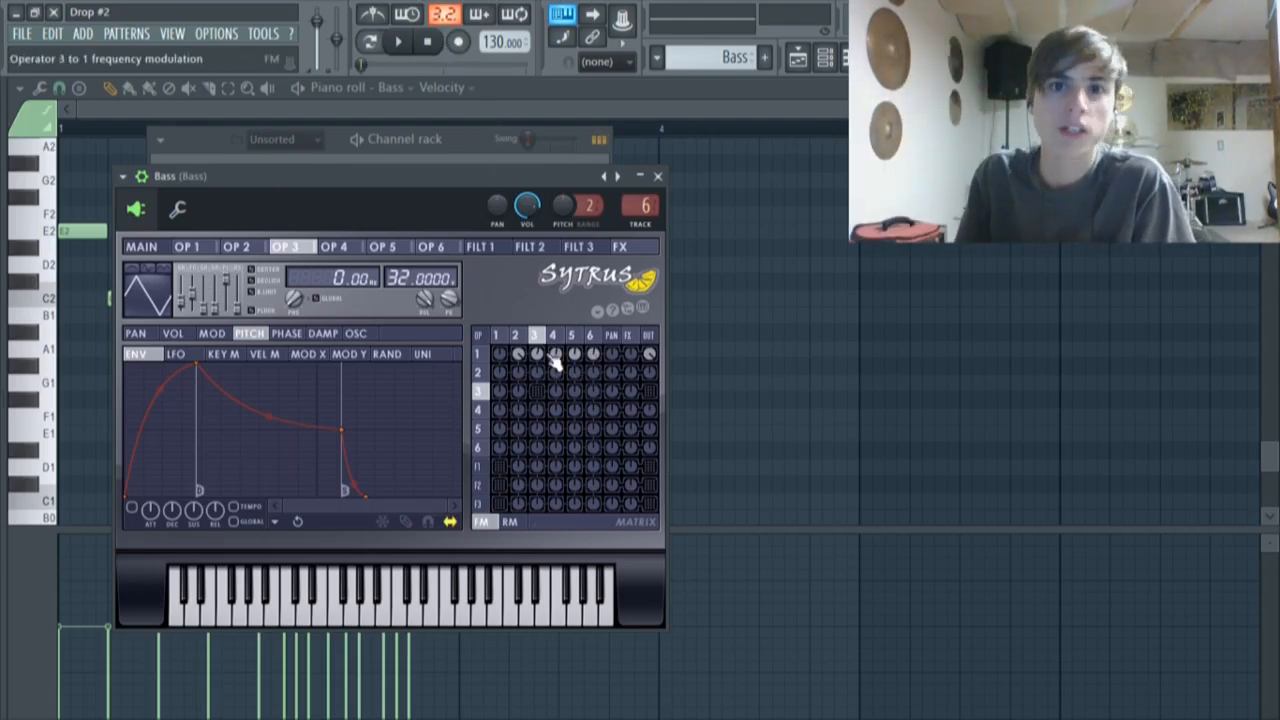
Examine the pitch settings of Sytrus operators 4, 5 and 6, ending on the main settings page
left_click(355, 250)
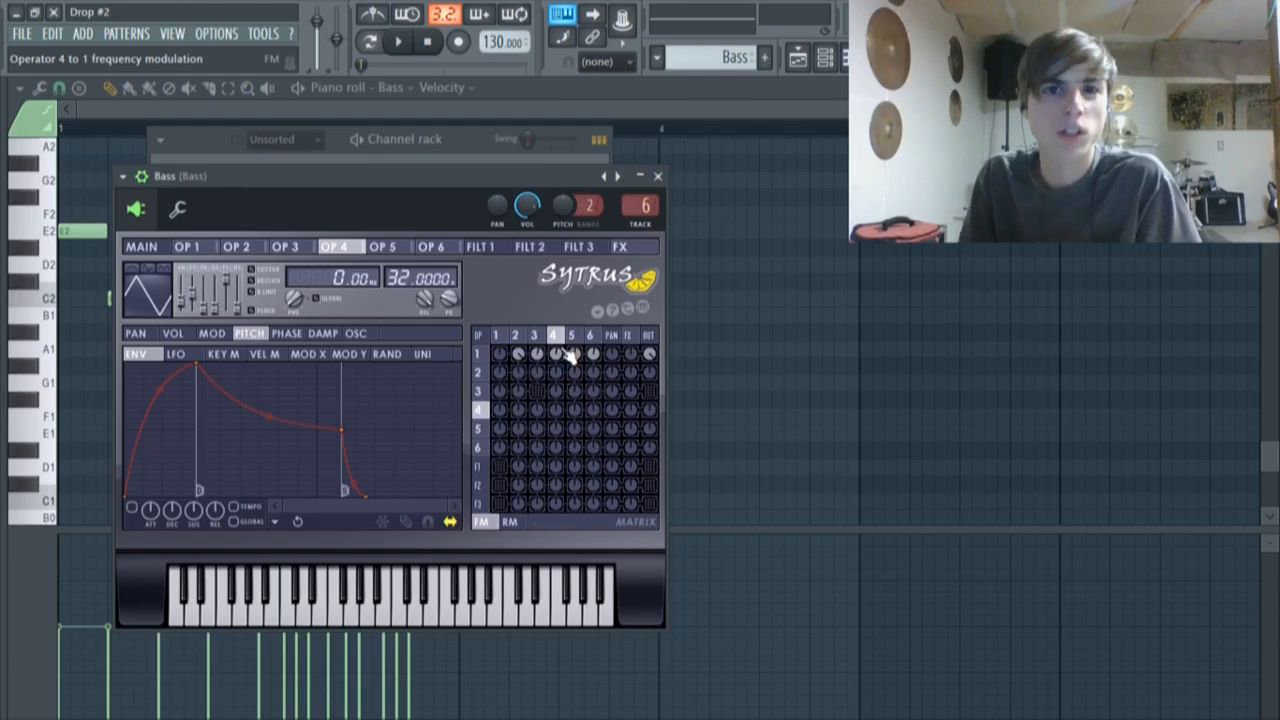
left_click(403, 248)
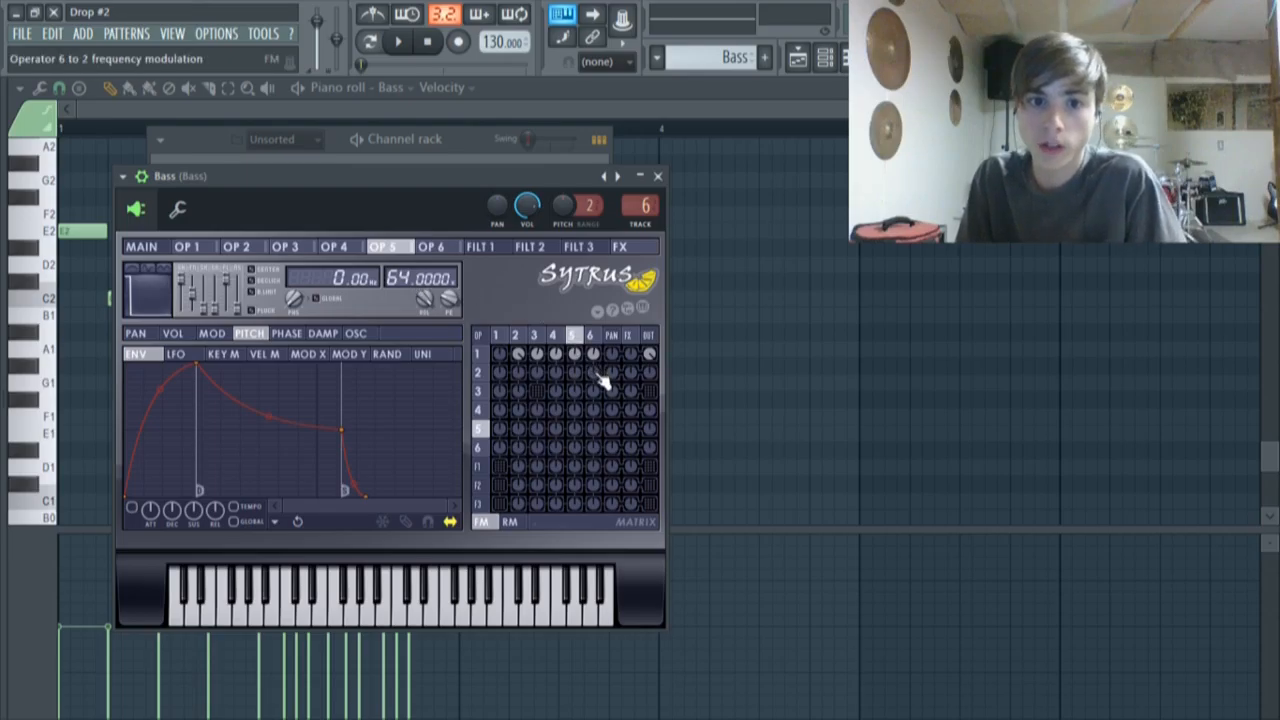
left_click(445, 250)
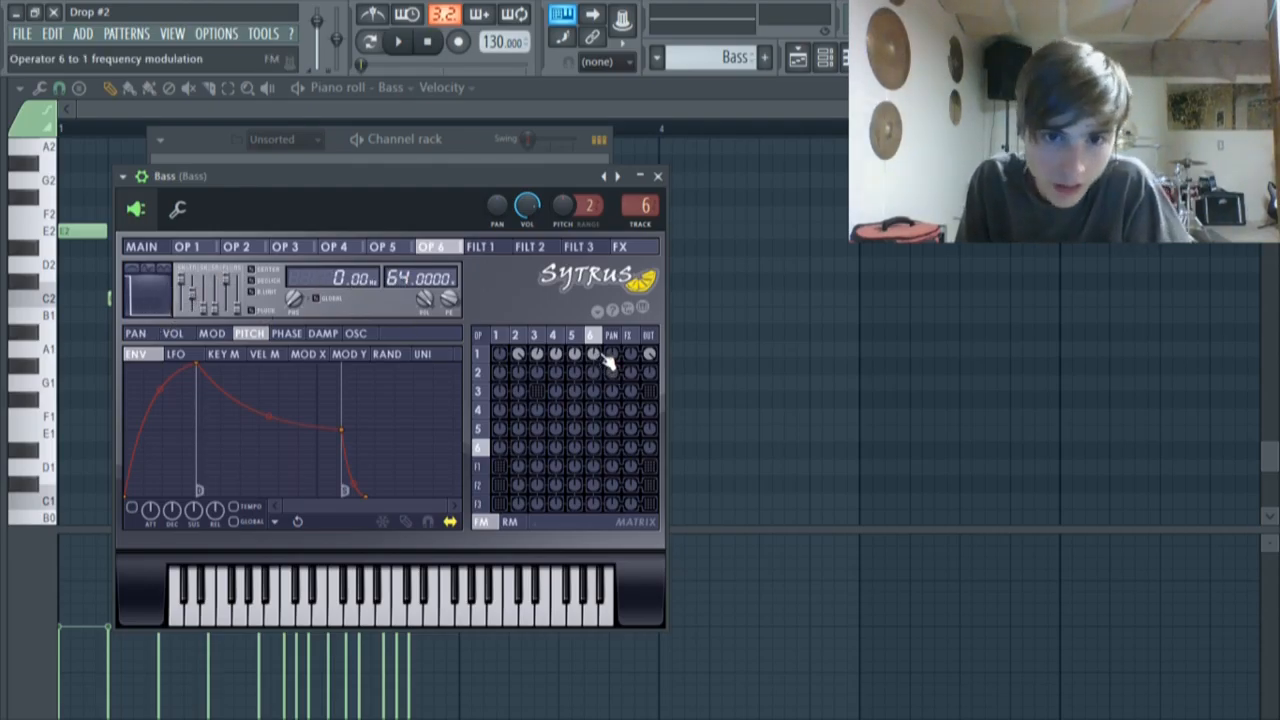
left_click(152, 252)
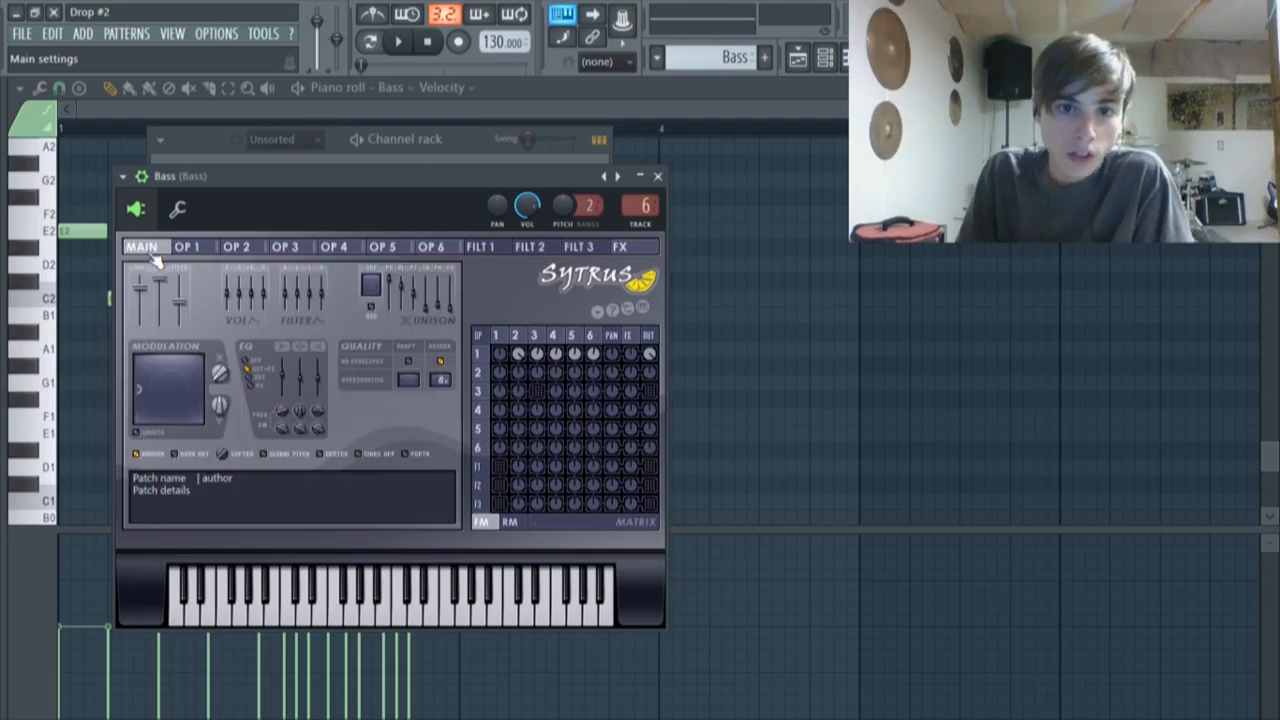
Examine the RM matrix of the Bass channel's Sytrus synth
left_click(510, 521)
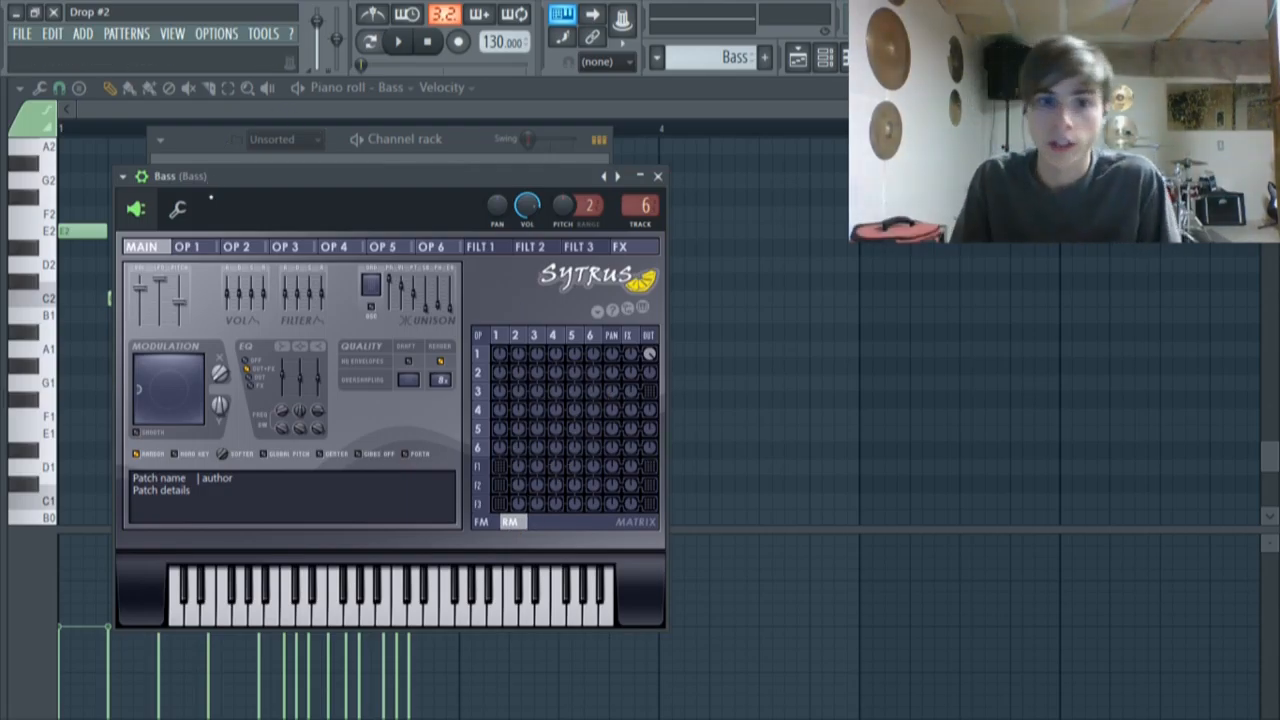
right_click(503, 485)
right_click(651, 467)
right_click(651, 486)
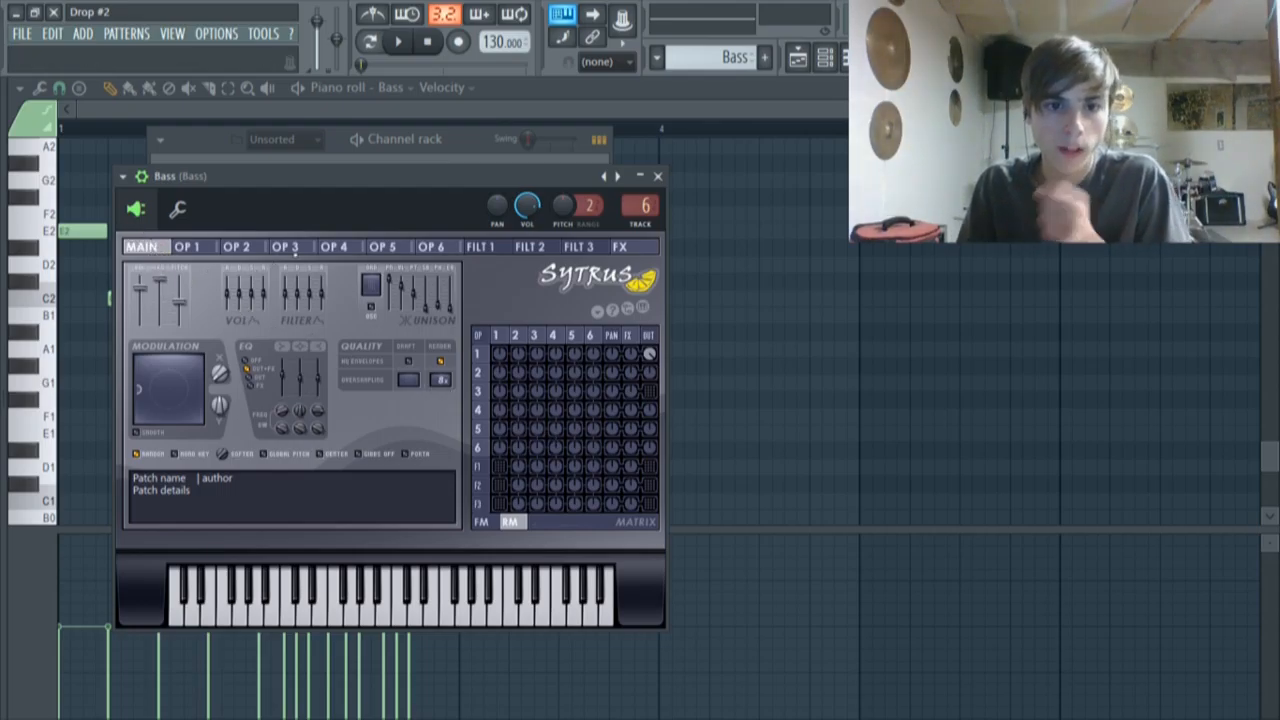
Move the Sytrus window aside and examine the Fruity Chorus settings in effect slot 1 of the Bass mixer track
left_click_drag(372, 176, 271, 103)
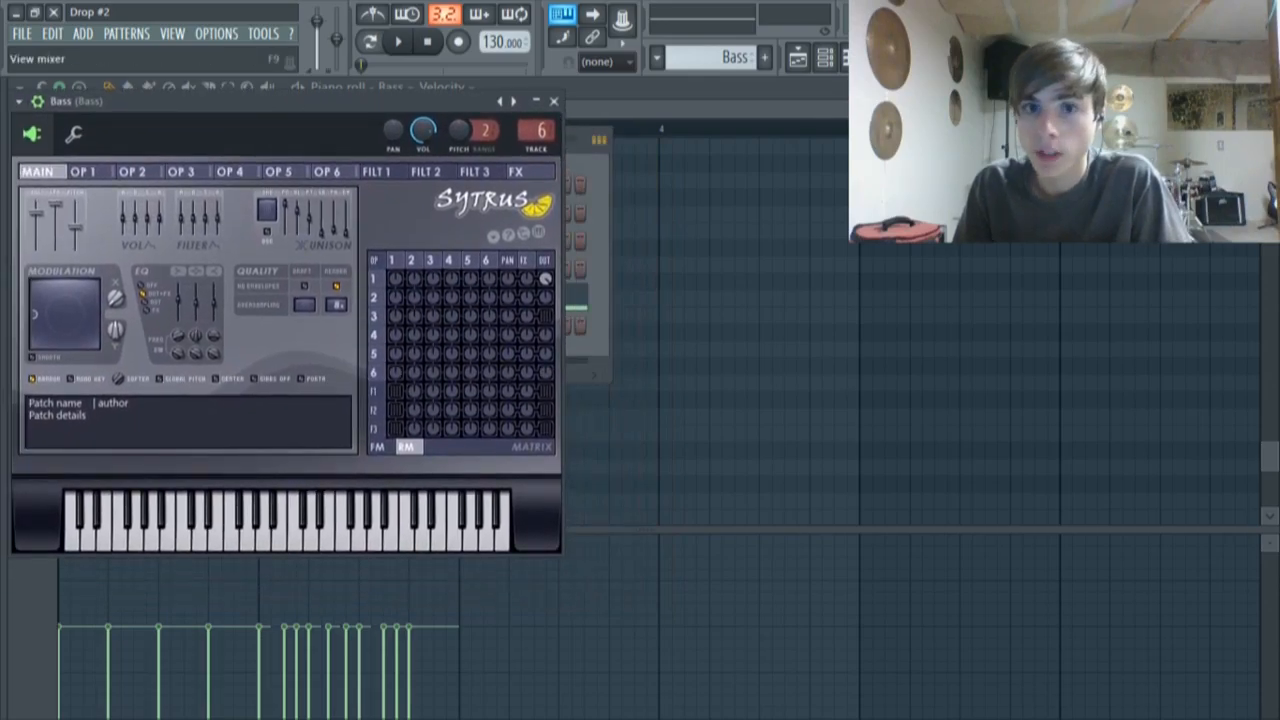
key("F9")
left_click(1140, 145)
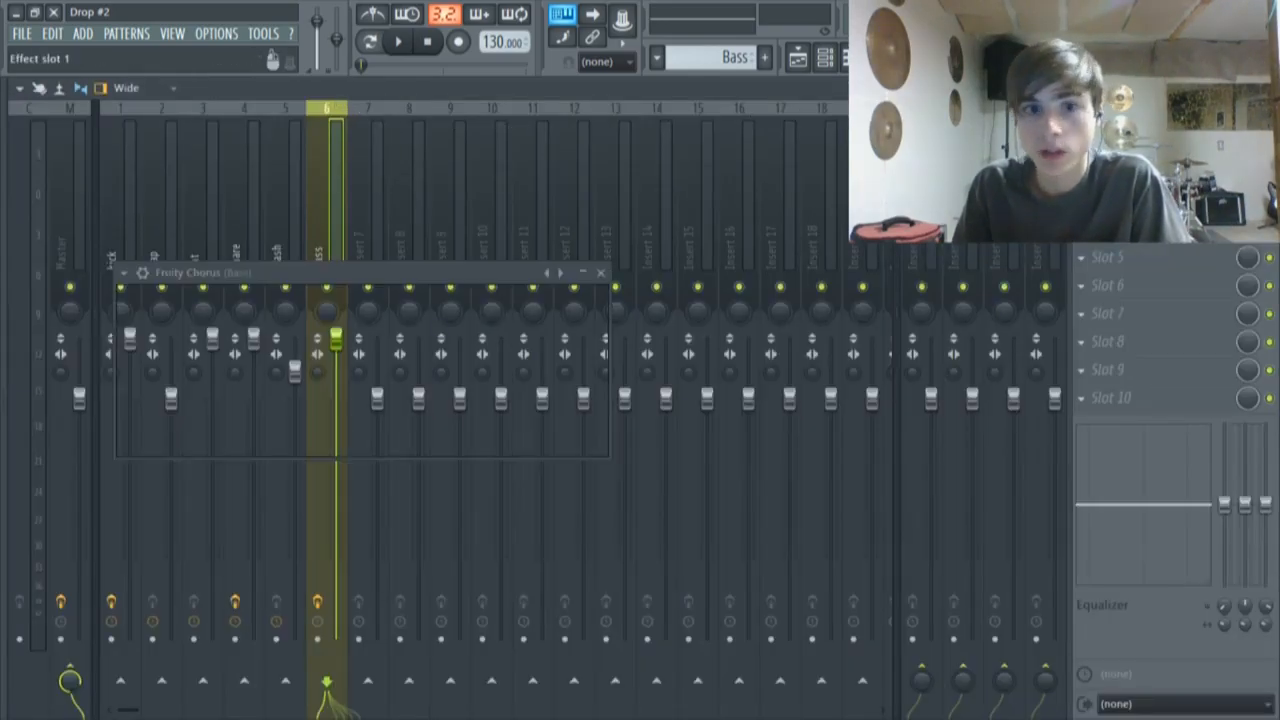
left_click_drag(442, 274, 413, 170)
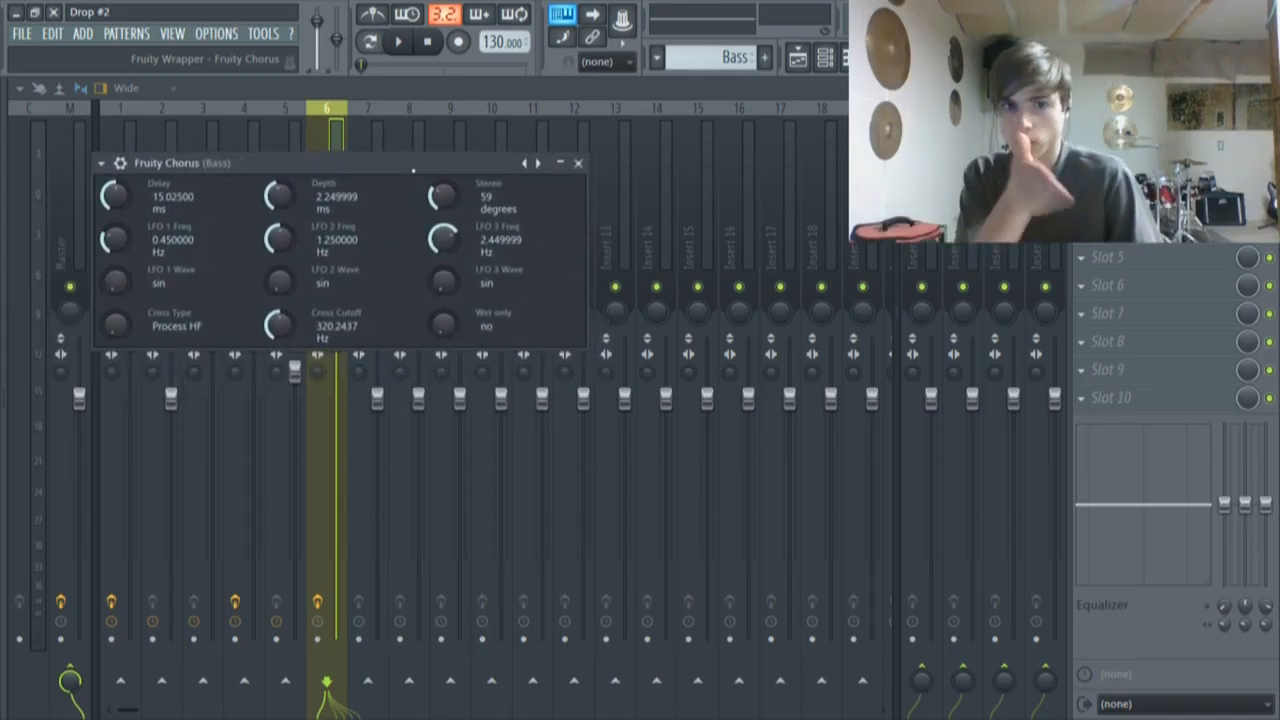
left_click_drag(413, 166, 413, 118)
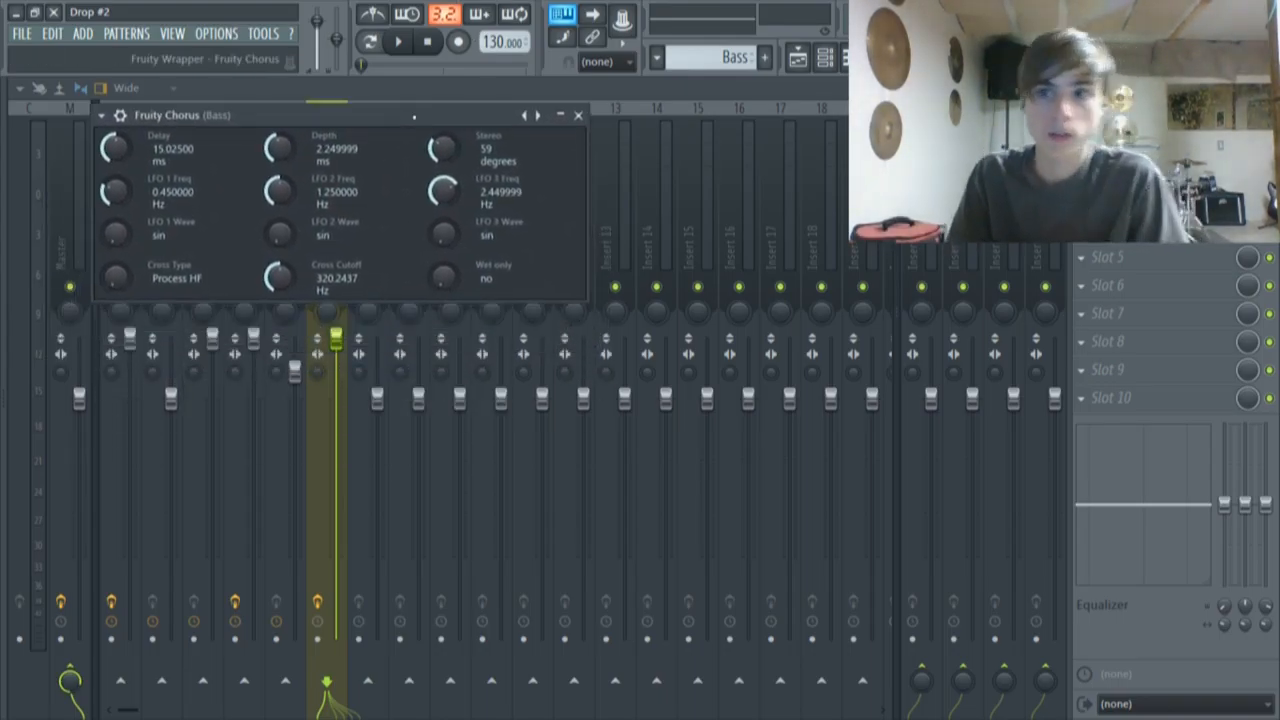
key("Escape")
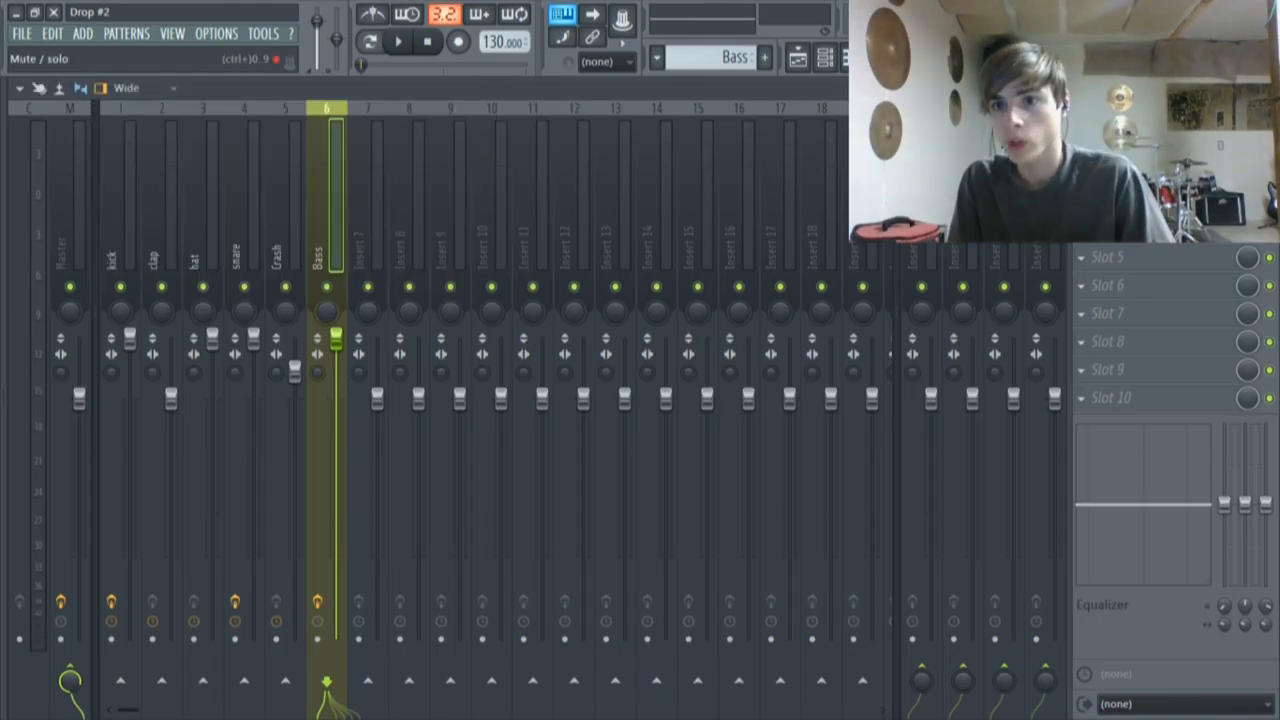
Reopen the Bass channel's Sytrus synth, demonstrate the Modulation X knob and set the matrix back to FM
left_click(825, 57)
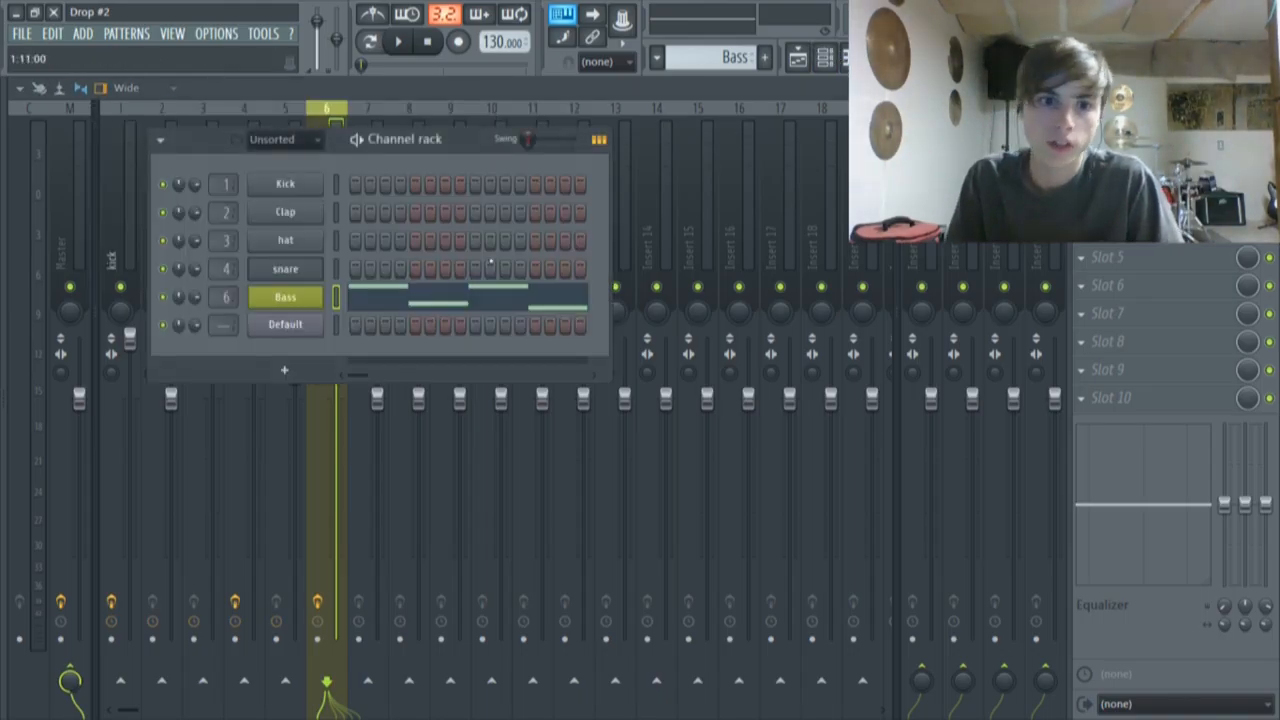
left_click(318, 300)
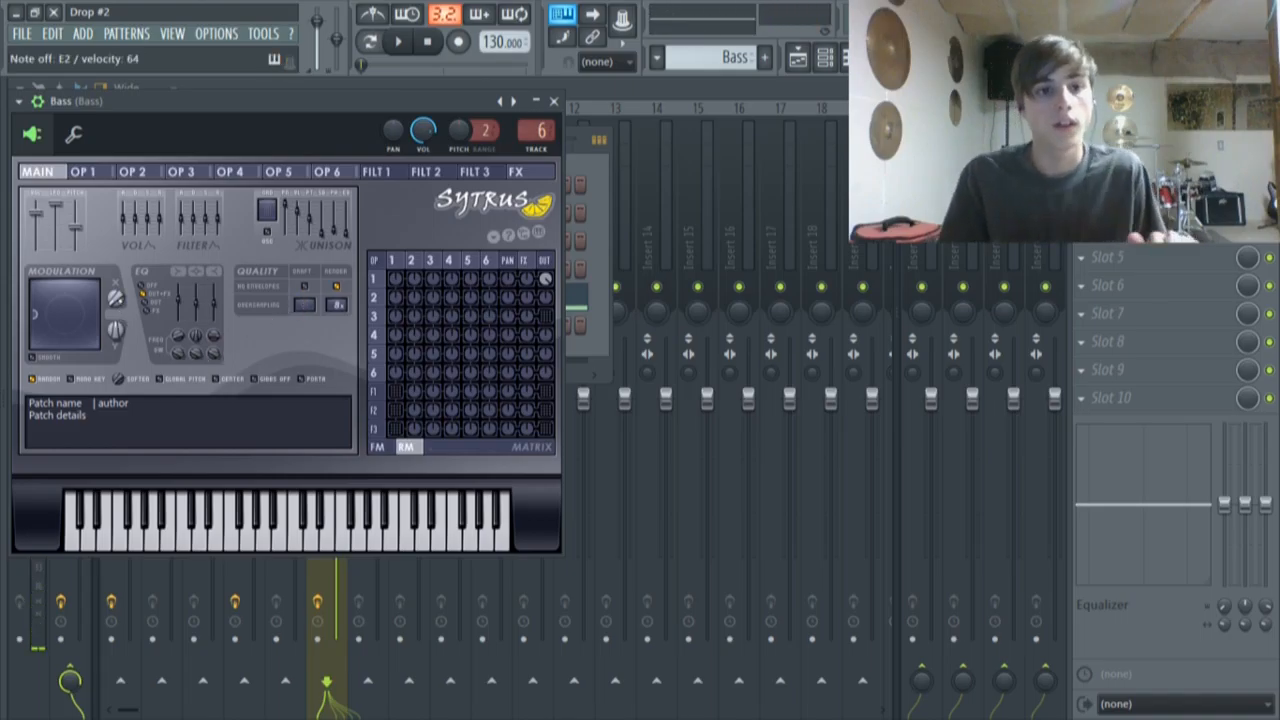
mouse_move(116, 298)
left_mouse_down()
mouse_move(116, 232)
mouse_move(116, 298)
left_mouse_up()
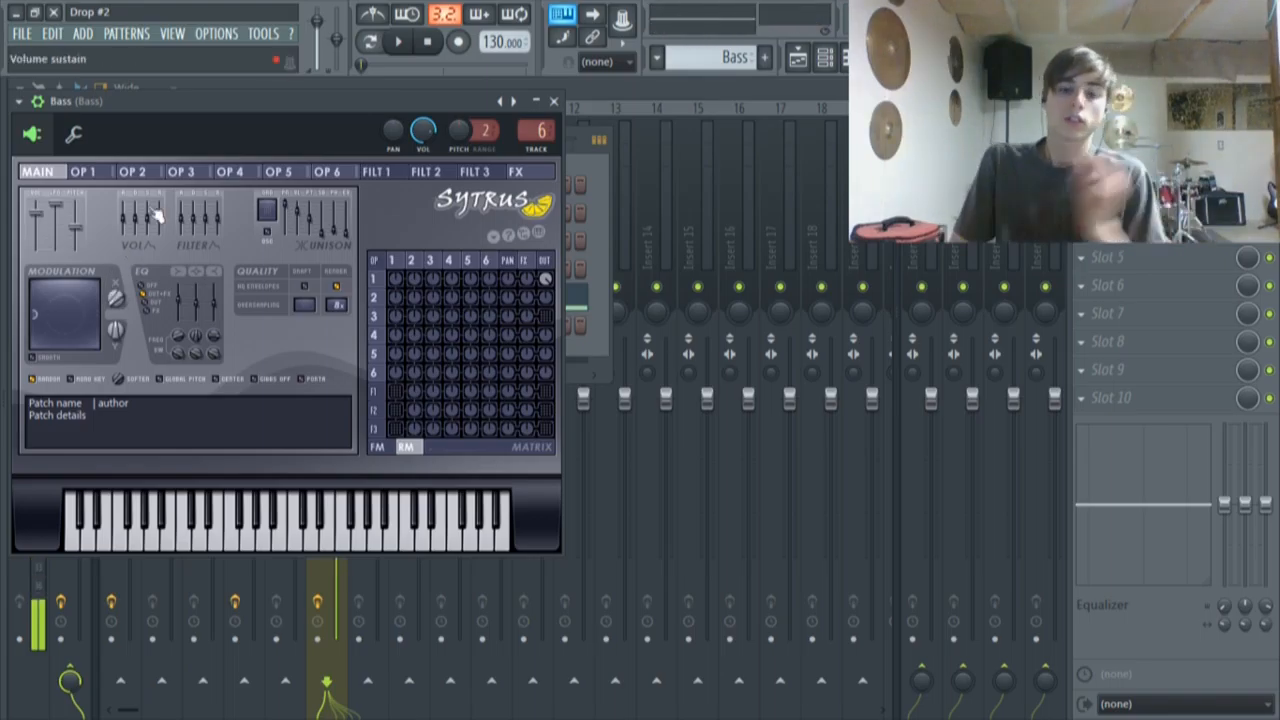
left_click(378, 446)
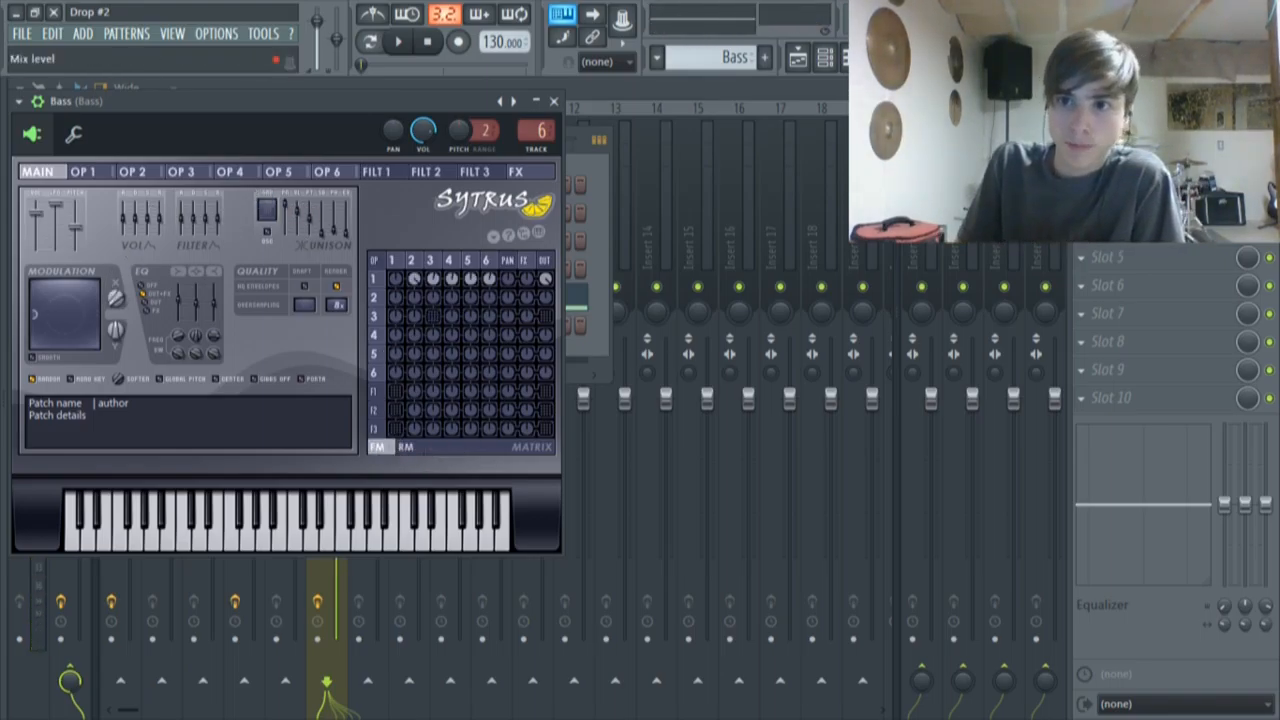
Return to the Bass channel's Sytrus synth, and examine the Vocodex effect on its mixer track
left_click(1266, 286)
left_click(847, 57)
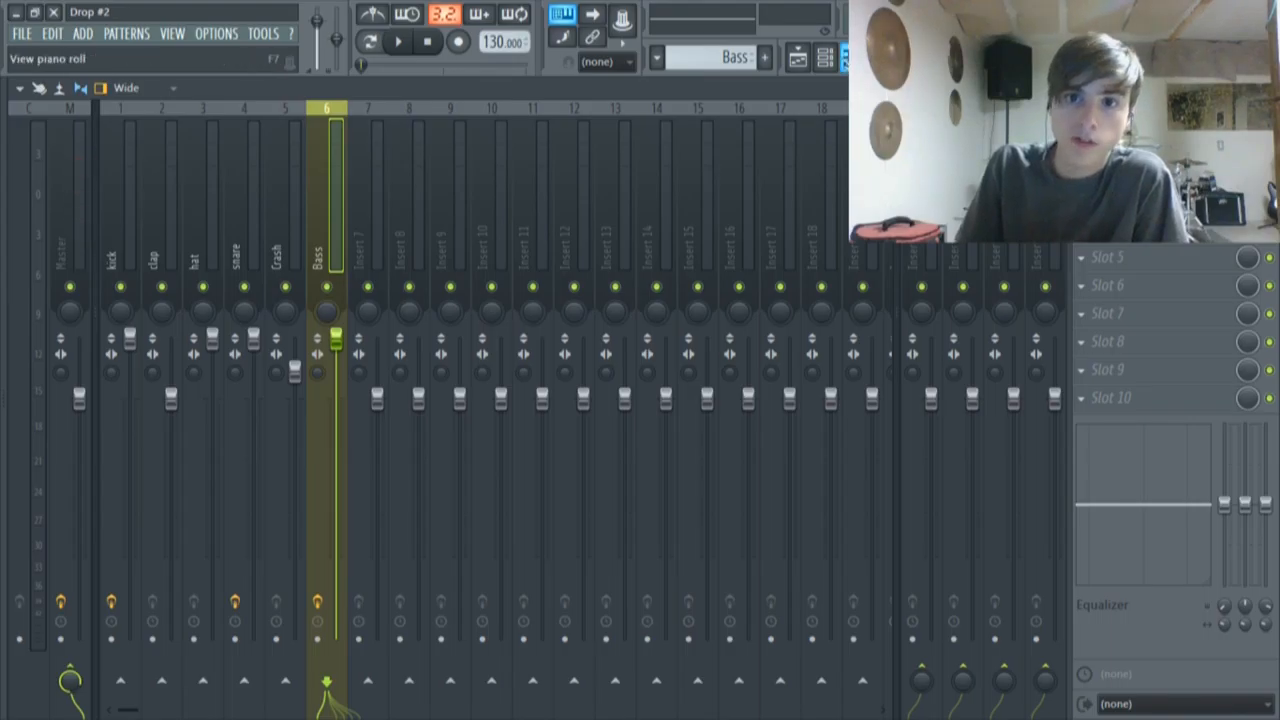
left_click(825, 57)
left_click(286, 300)
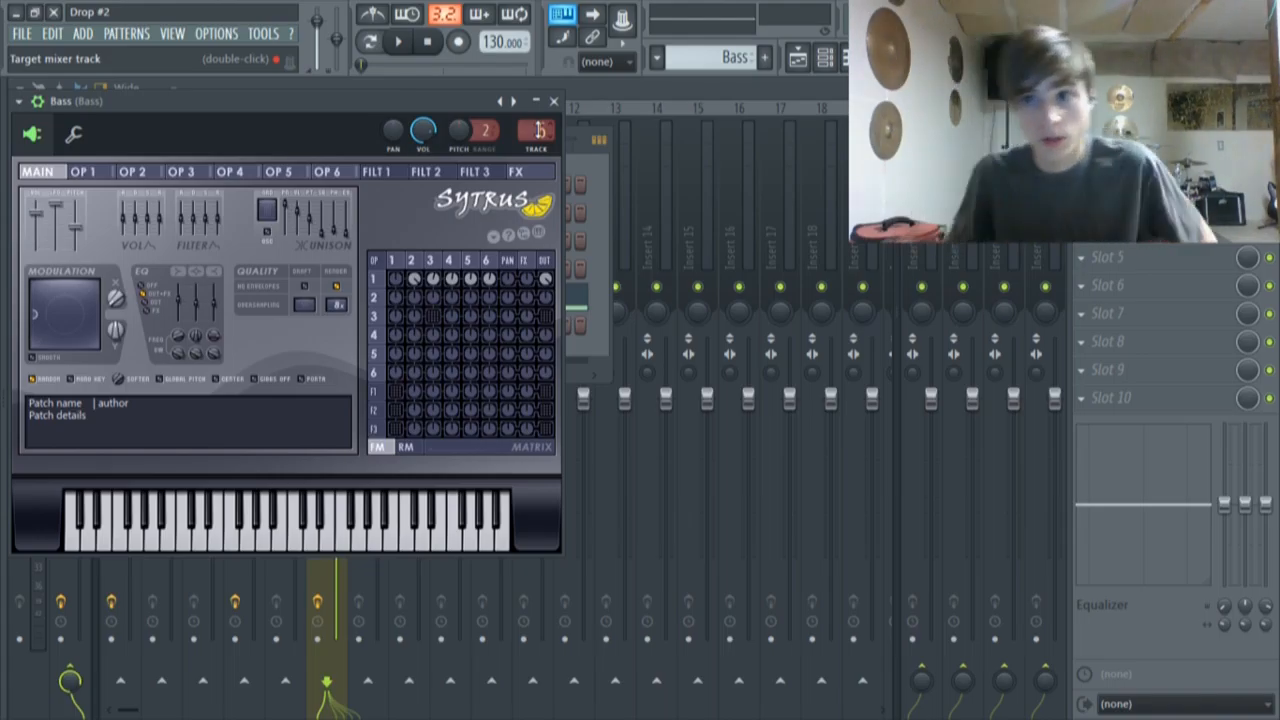
left_click(1140, 145)
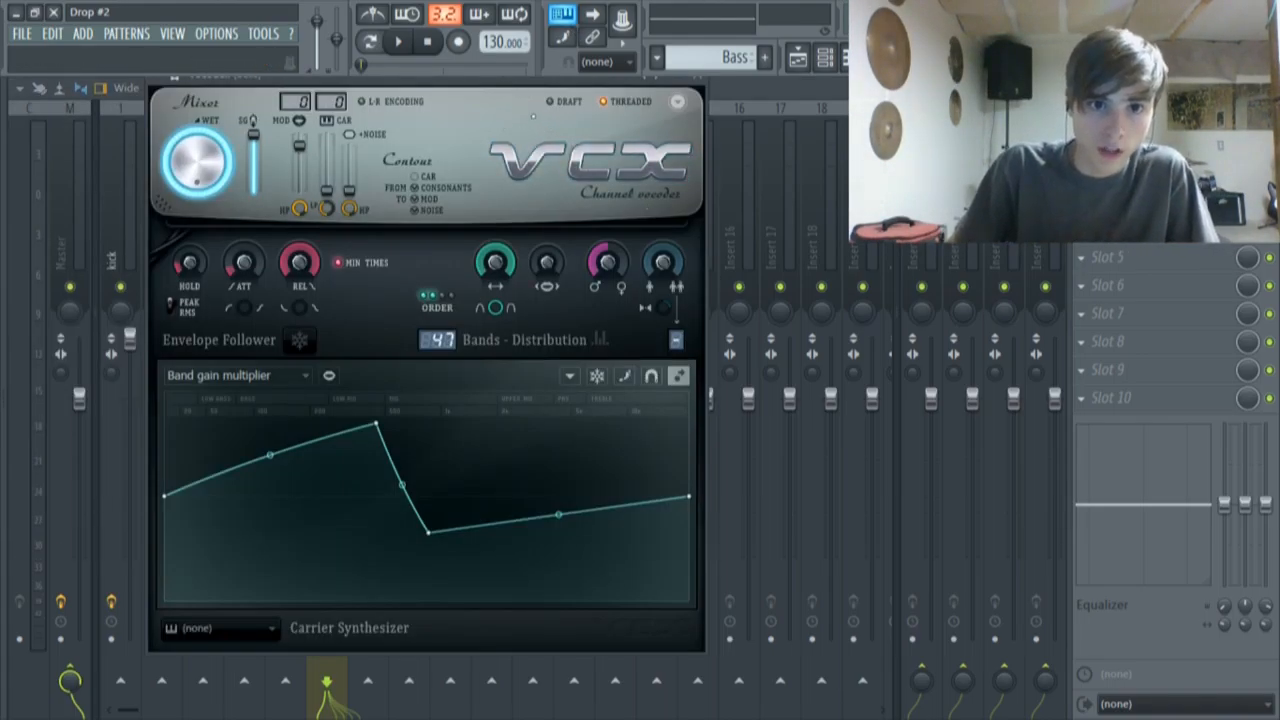
left_click_drag(519, 82, 539, 118)
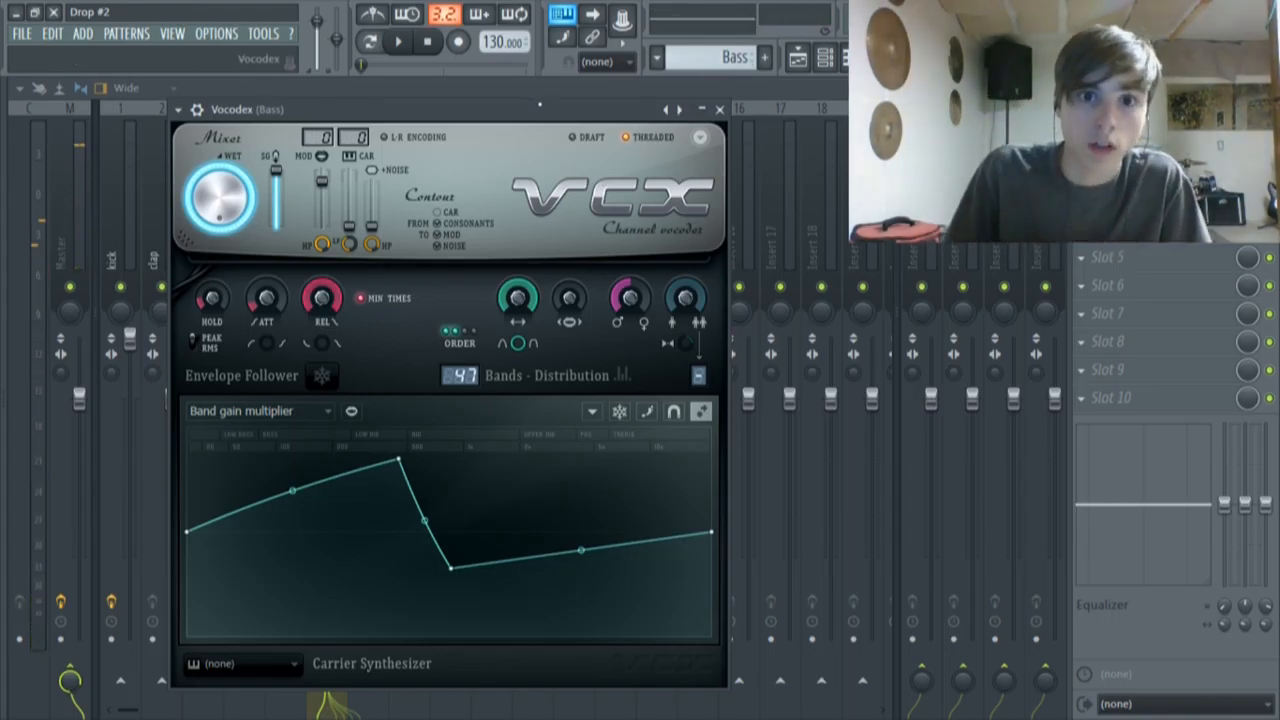
left_click_drag(537, 106, 527, 106)
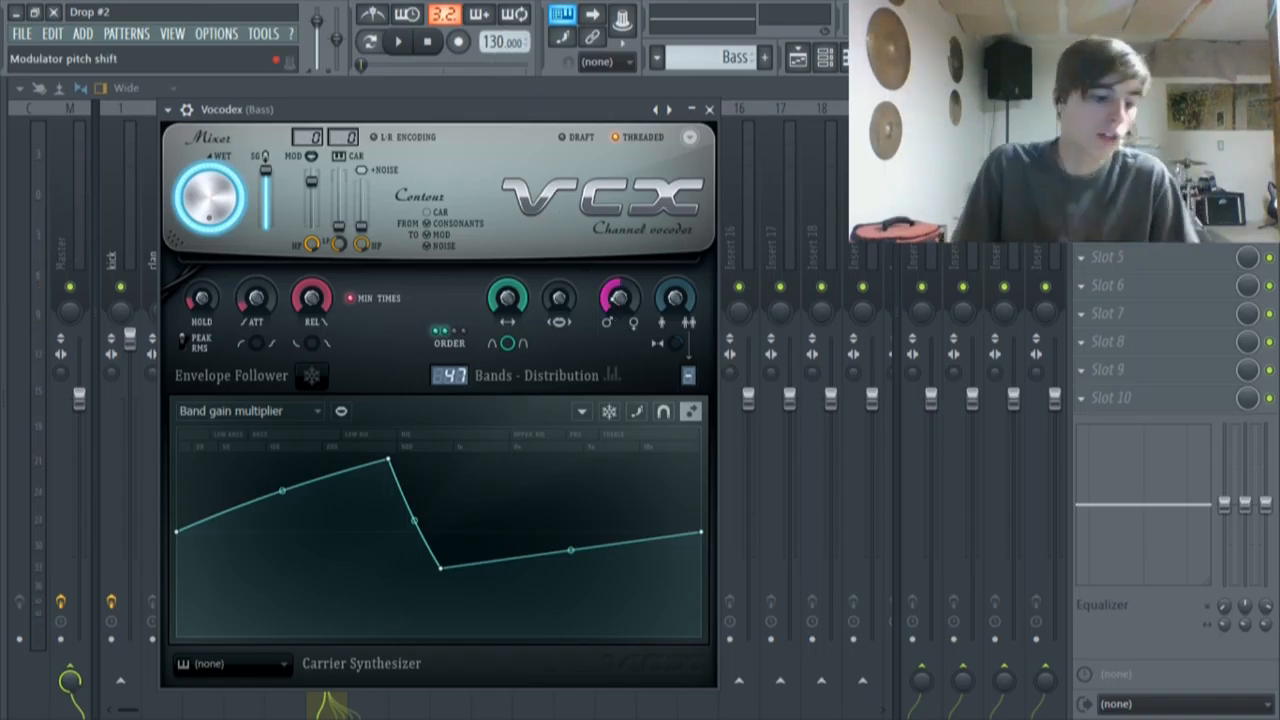
Demonstrate the Vocodex modulator pitch shift by raising it to +1200 cents and lowering it again
left_click_drag(619, 298, 619, 330)
left_click(710, 109)
left_click(1125, 145)
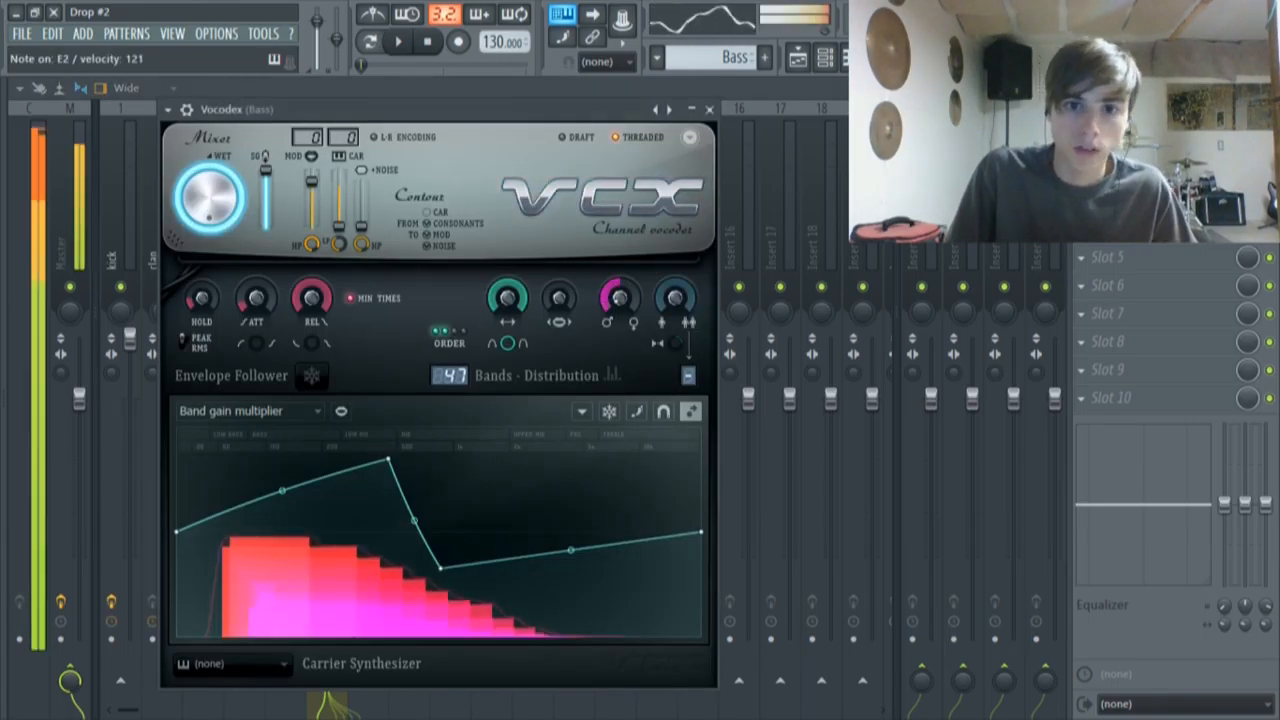
left_click_drag(619, 298, 619, 190)
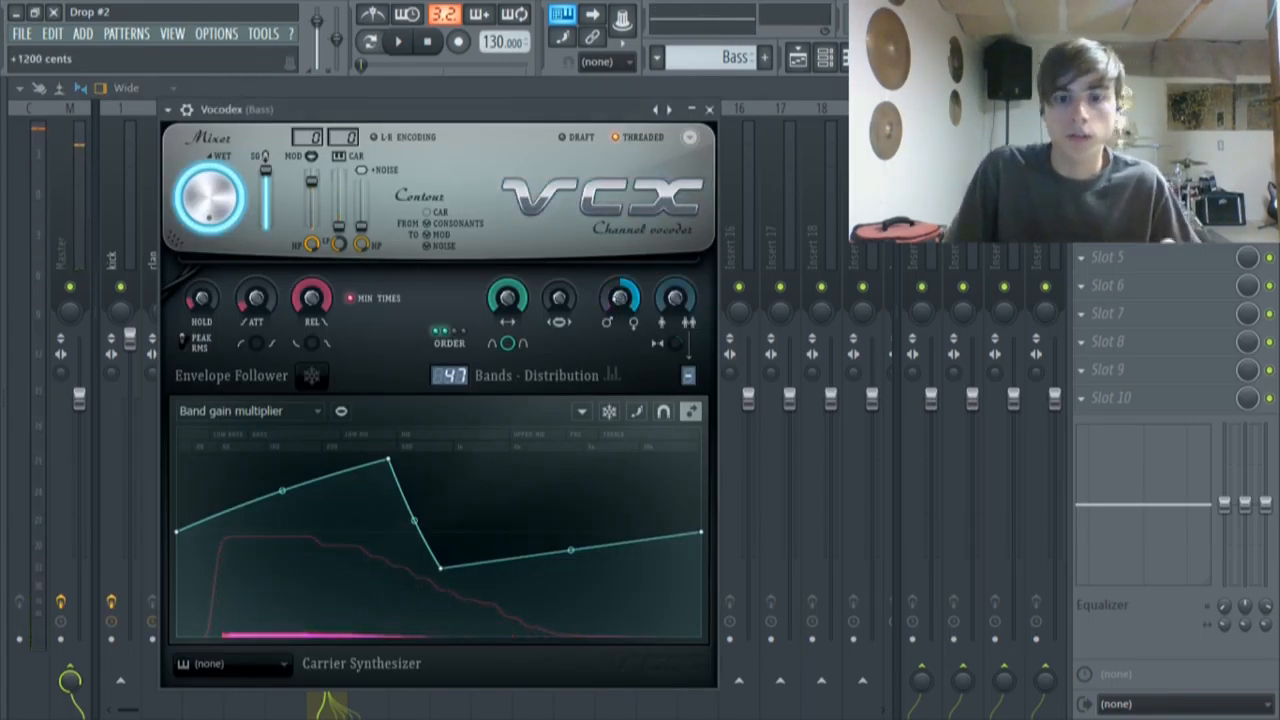
left_click_drag(619, 298, 619, 406)
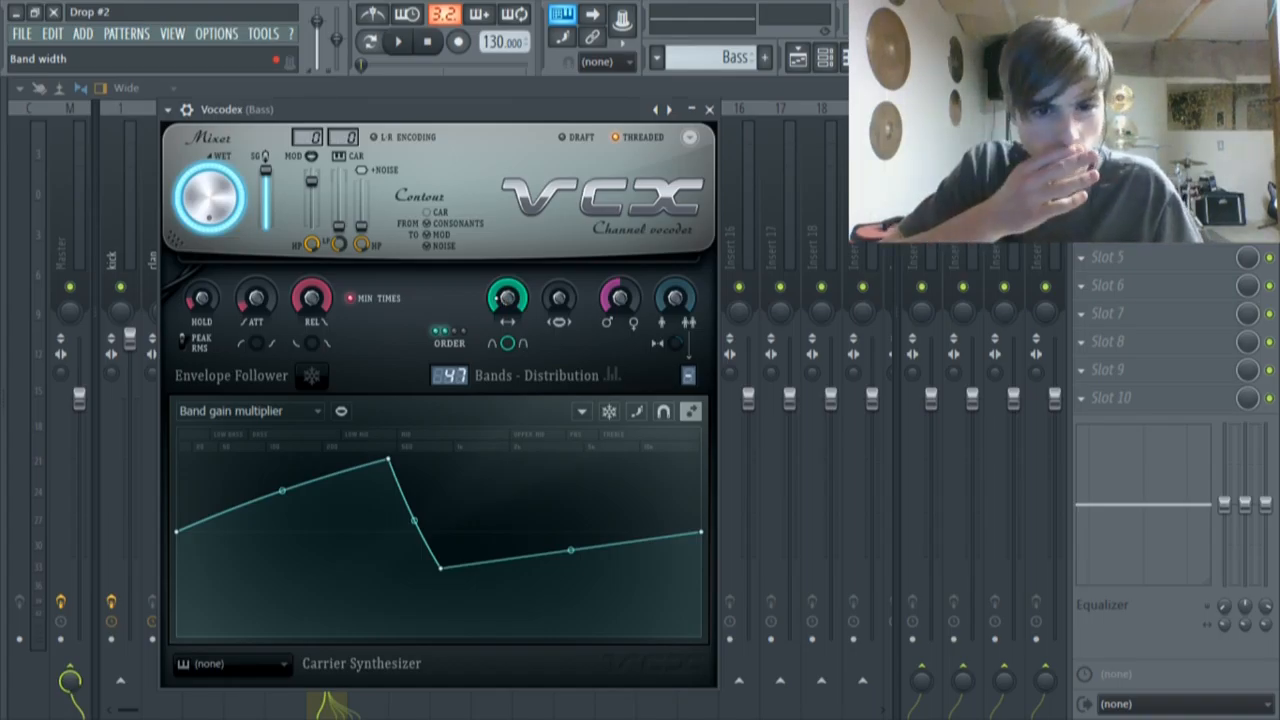
Look over the playlist arrangement and bring up the Bass channel's Sytrus synth
left_click(800, 57)
scroll(258, 143, "up", 2)
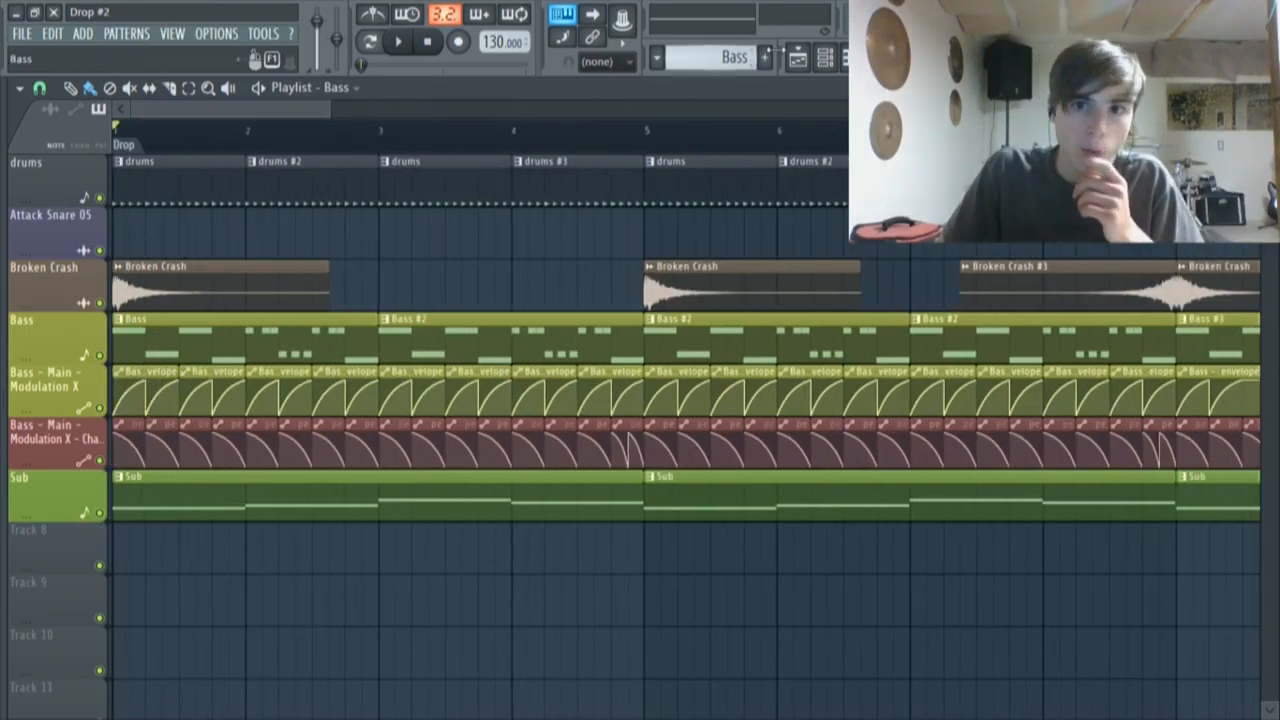
left_click(824, 57)
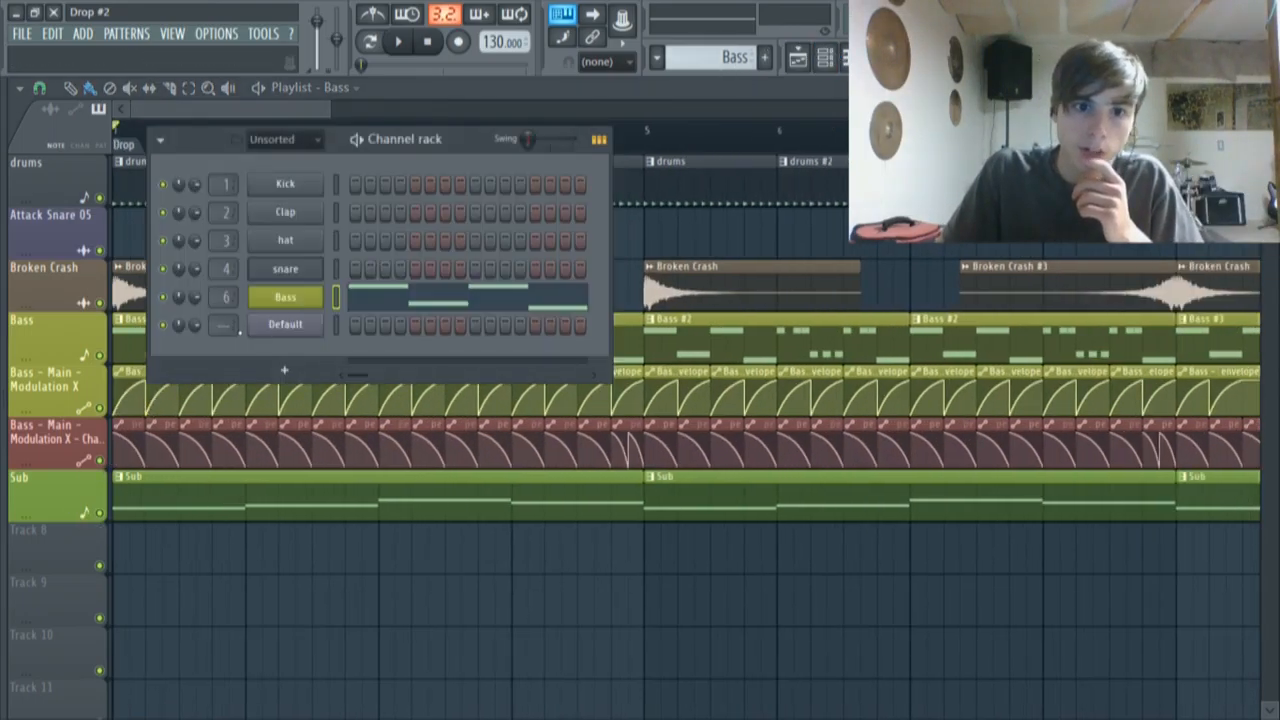
left_click(285, 296)
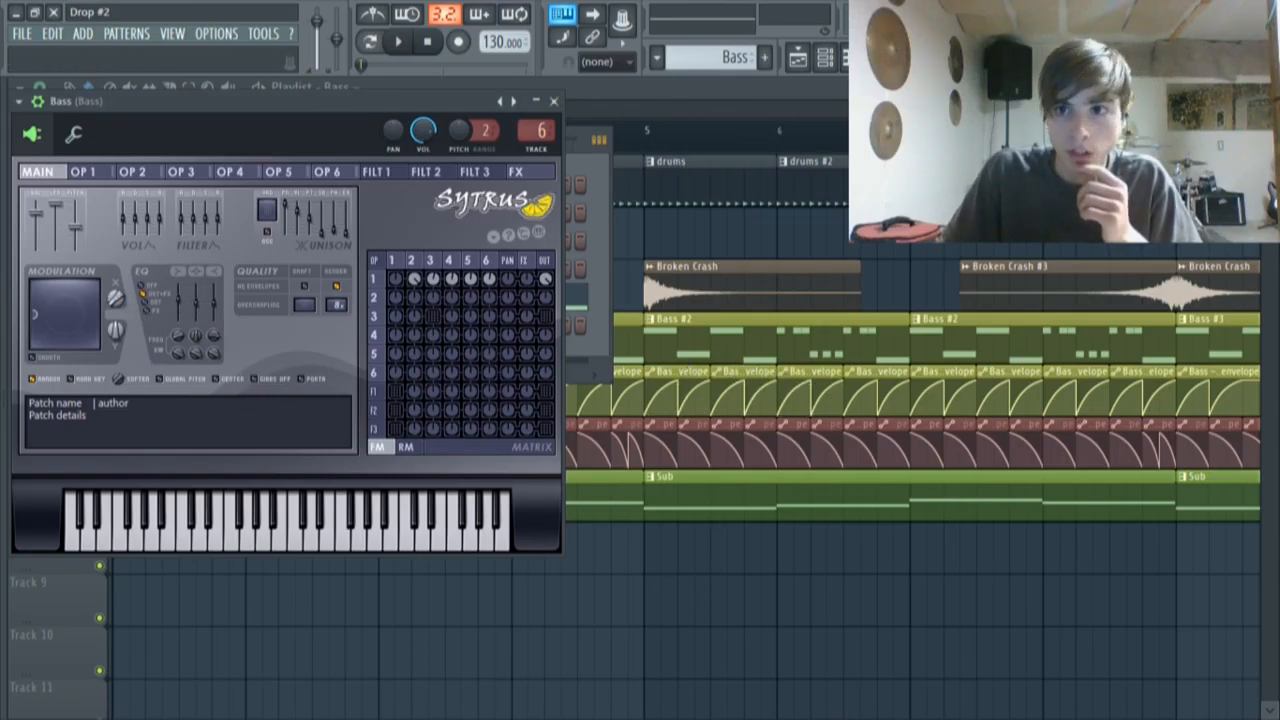
Reopen Vocodex on the Bass mixer track, check its band width, sound a note and view the available band parameter curves
key("F9")
left_click(1145, 146)
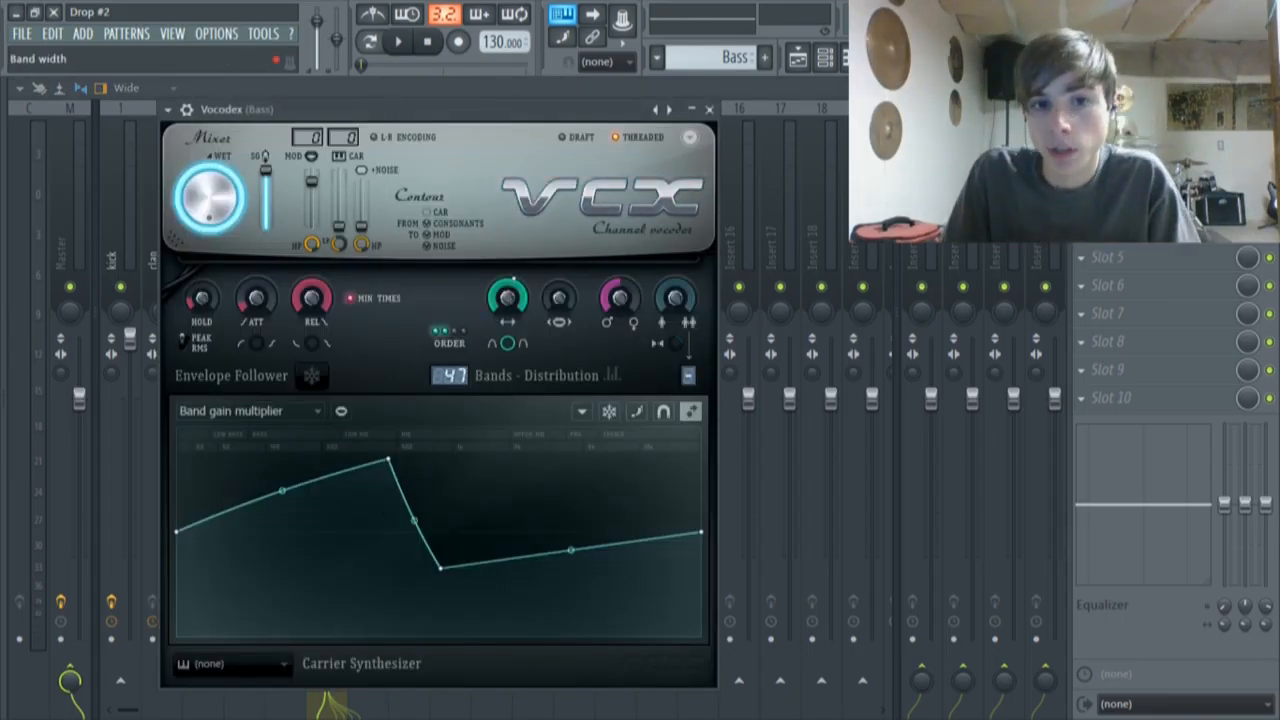
left_click_drag(508, 298, 508, 284)
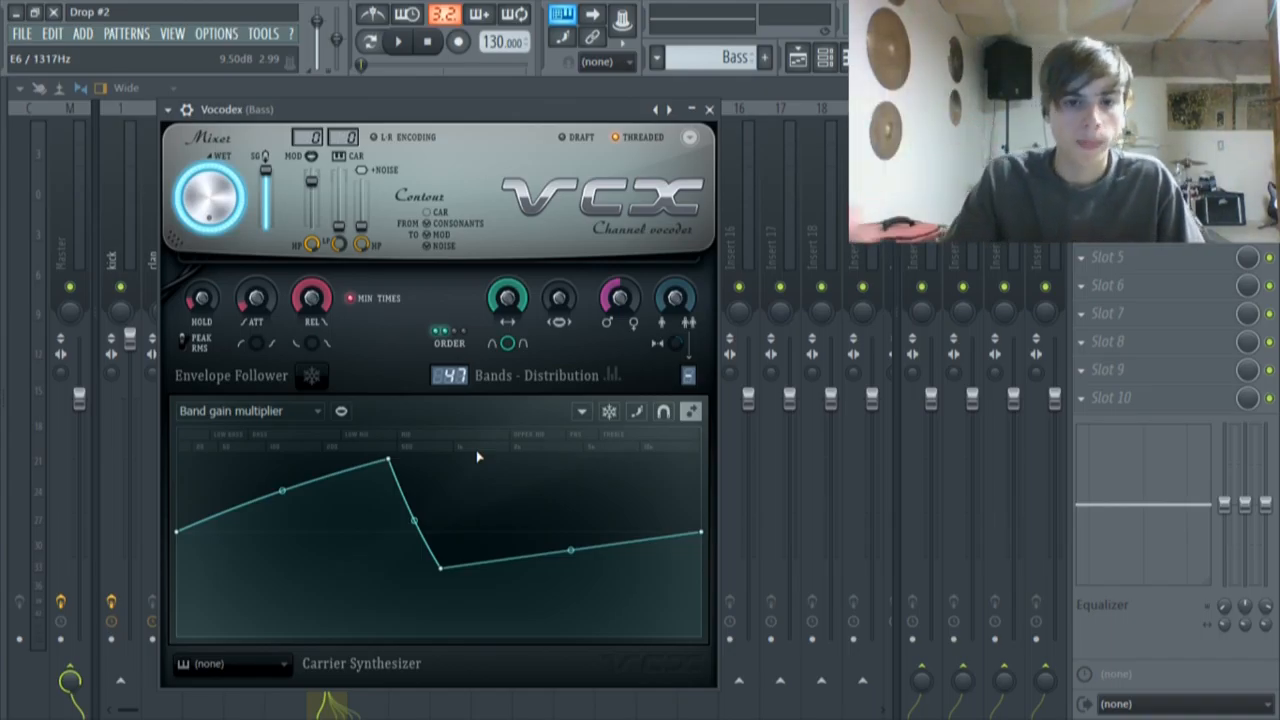
key("z")
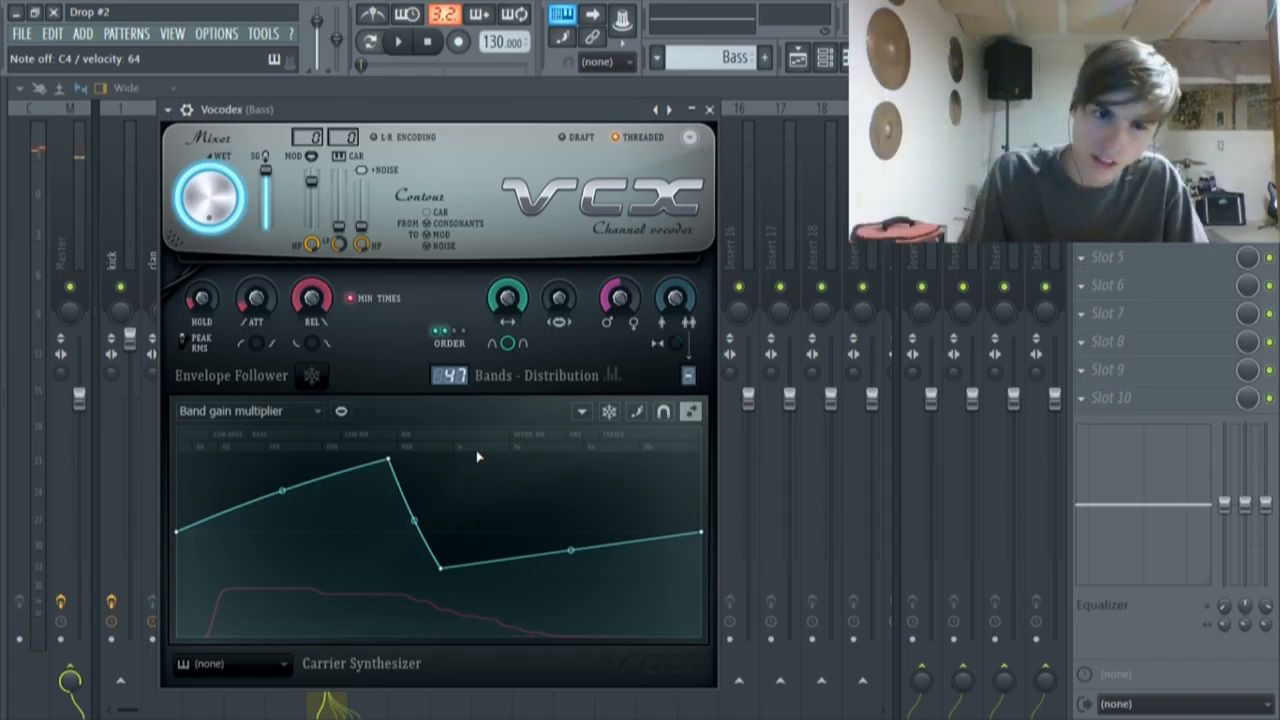
left_click(314, 414)
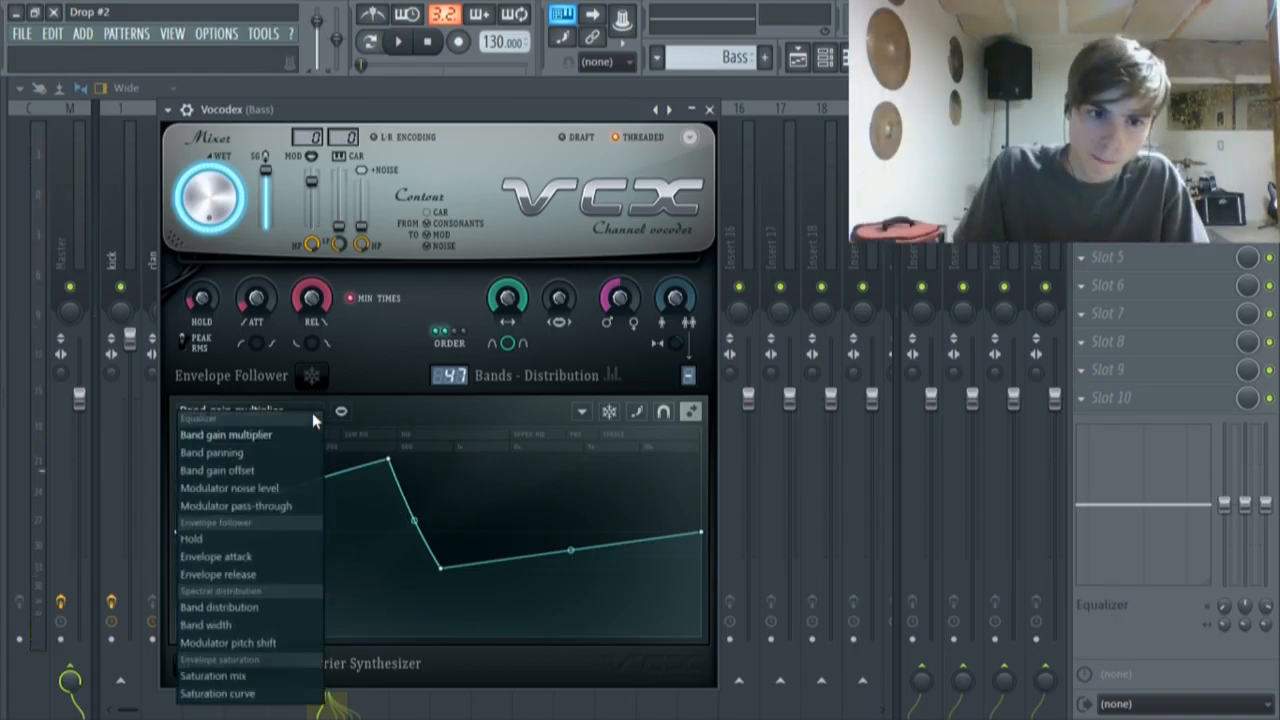
left_click(430, 425)
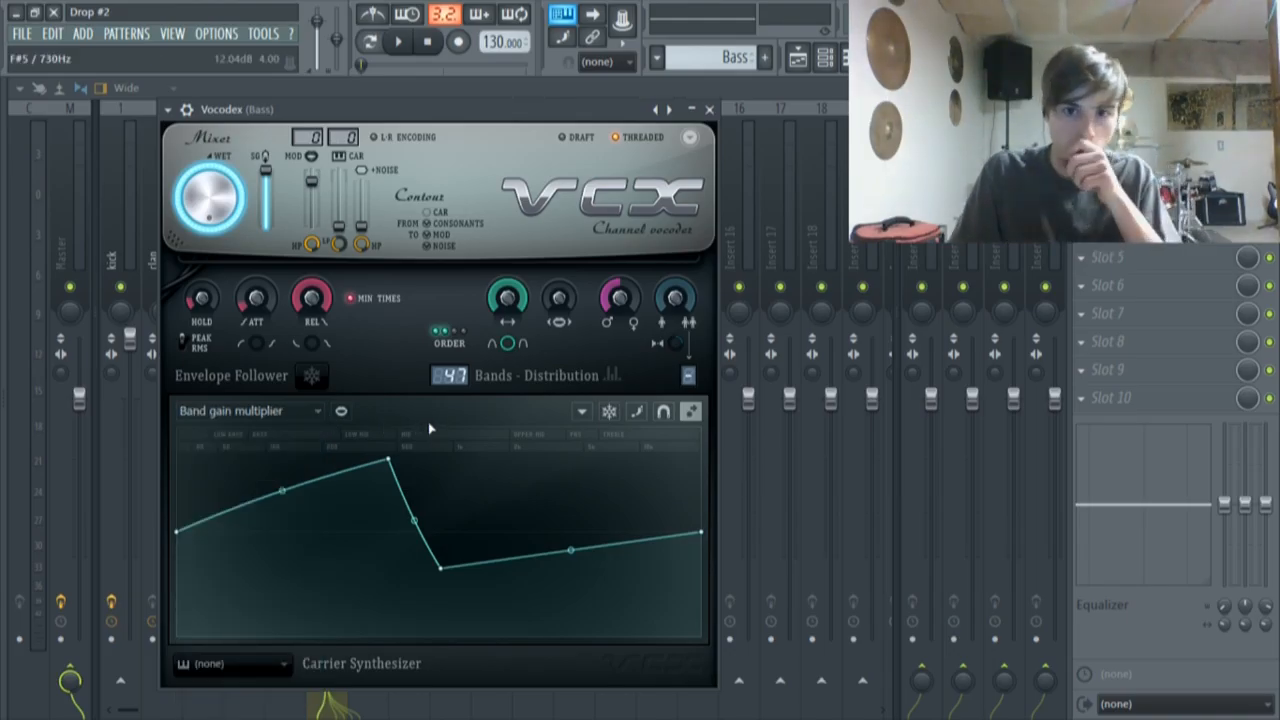
Open the Fruity parametric EQ 2 in effect slot 4 of the Bass mixer track and examine its curve
left_click(1150, 229)
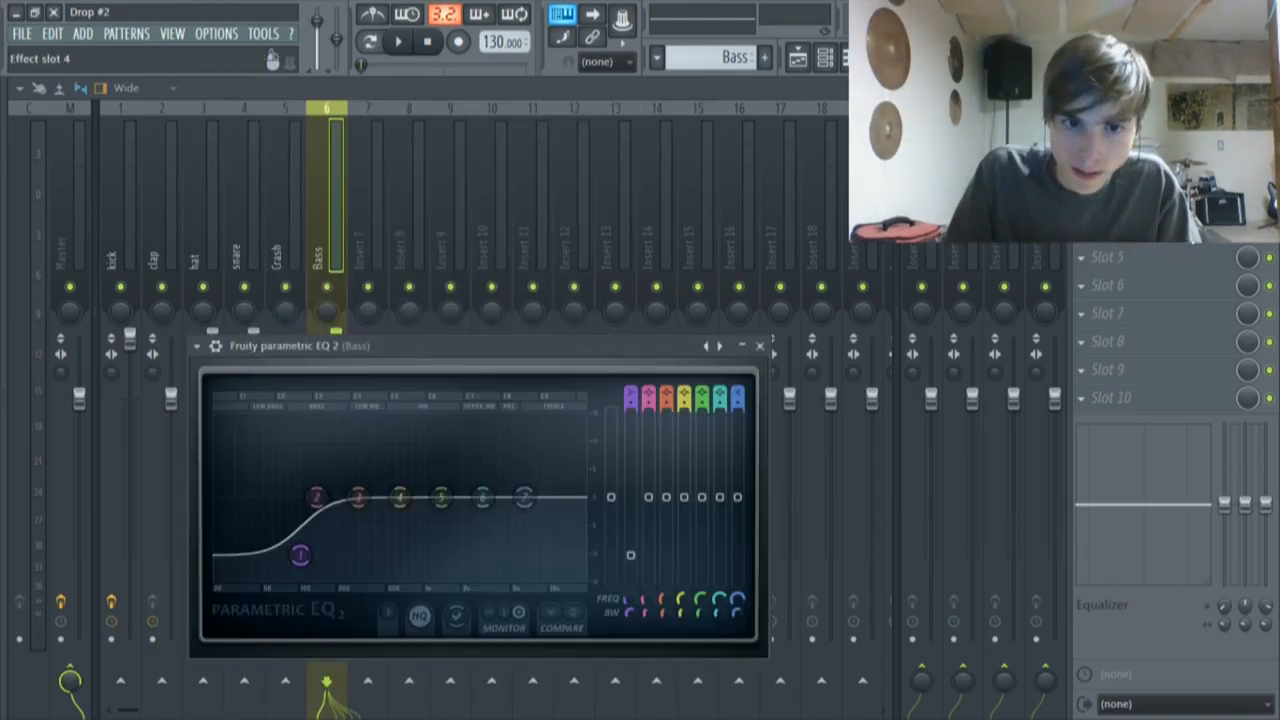
left_click(1150, 229)
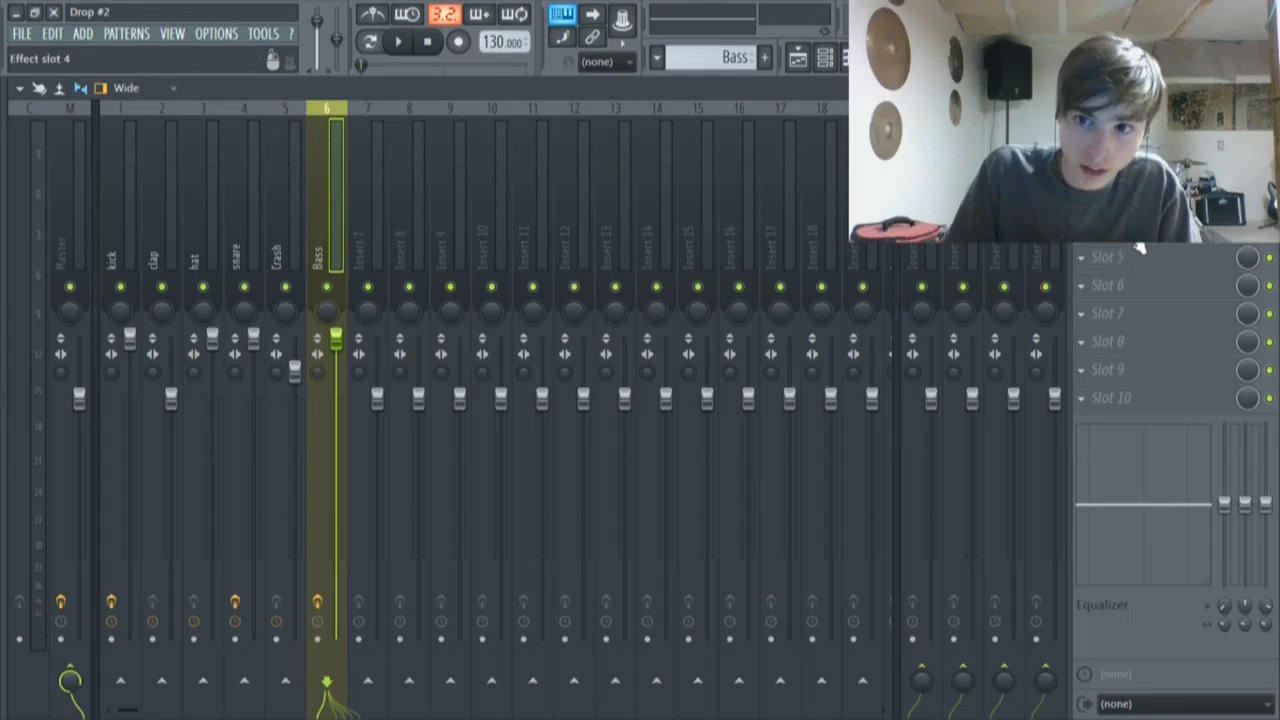
left_click(1139, 245)
left_click_drag(414, 350, 206, 185)
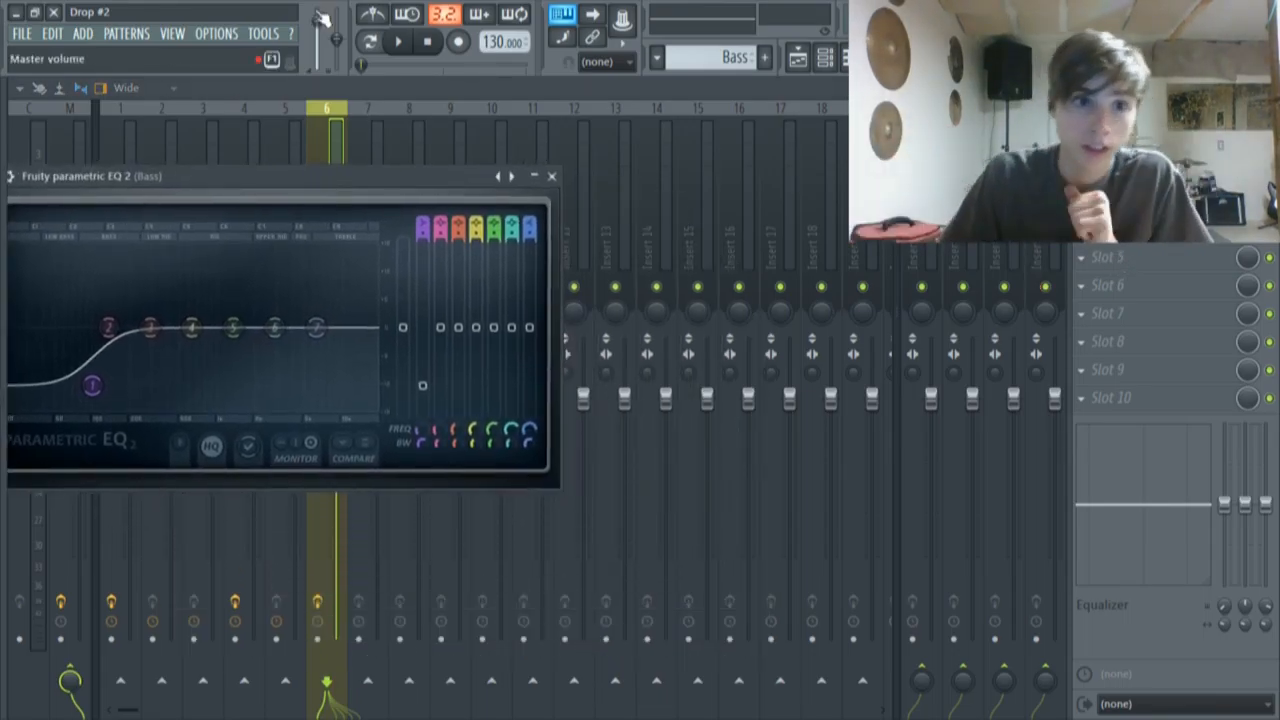
left_click_drag(265, 176, 315, 166)
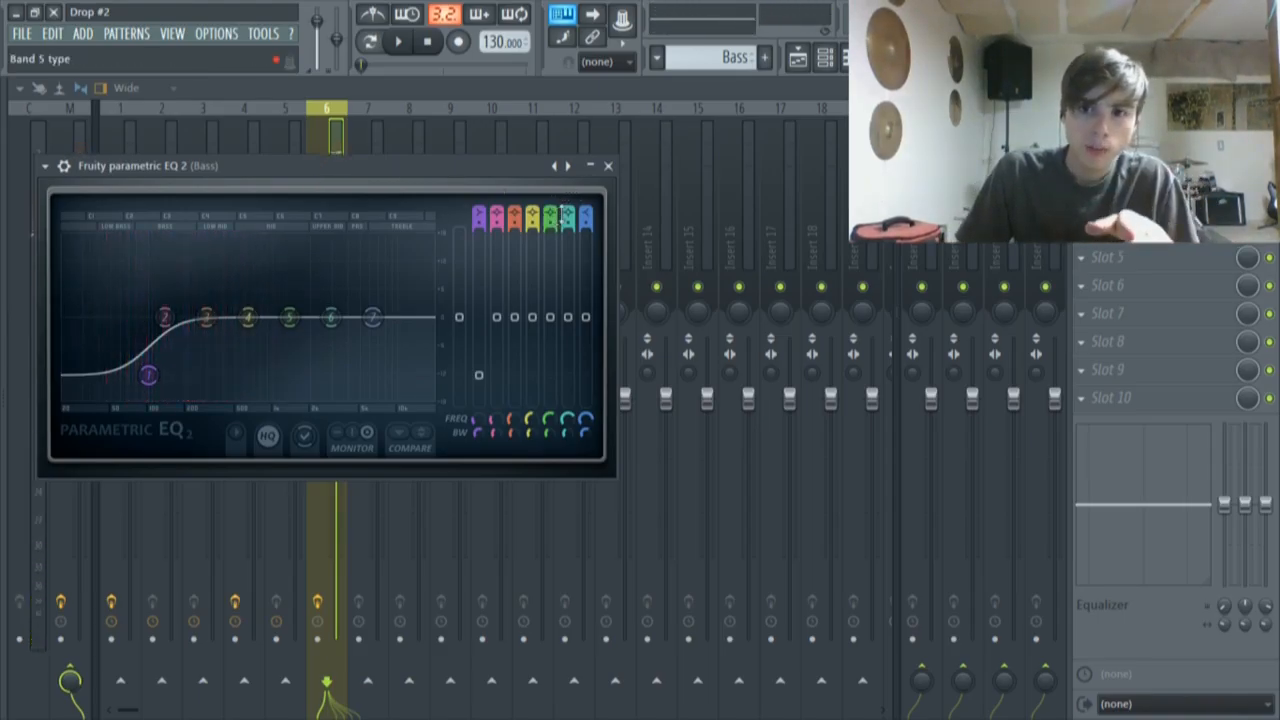
Review Vocodex's band gain curve on the Bass mixer track, moving its window aside, and return to the playlist
left_click(1150, 173)
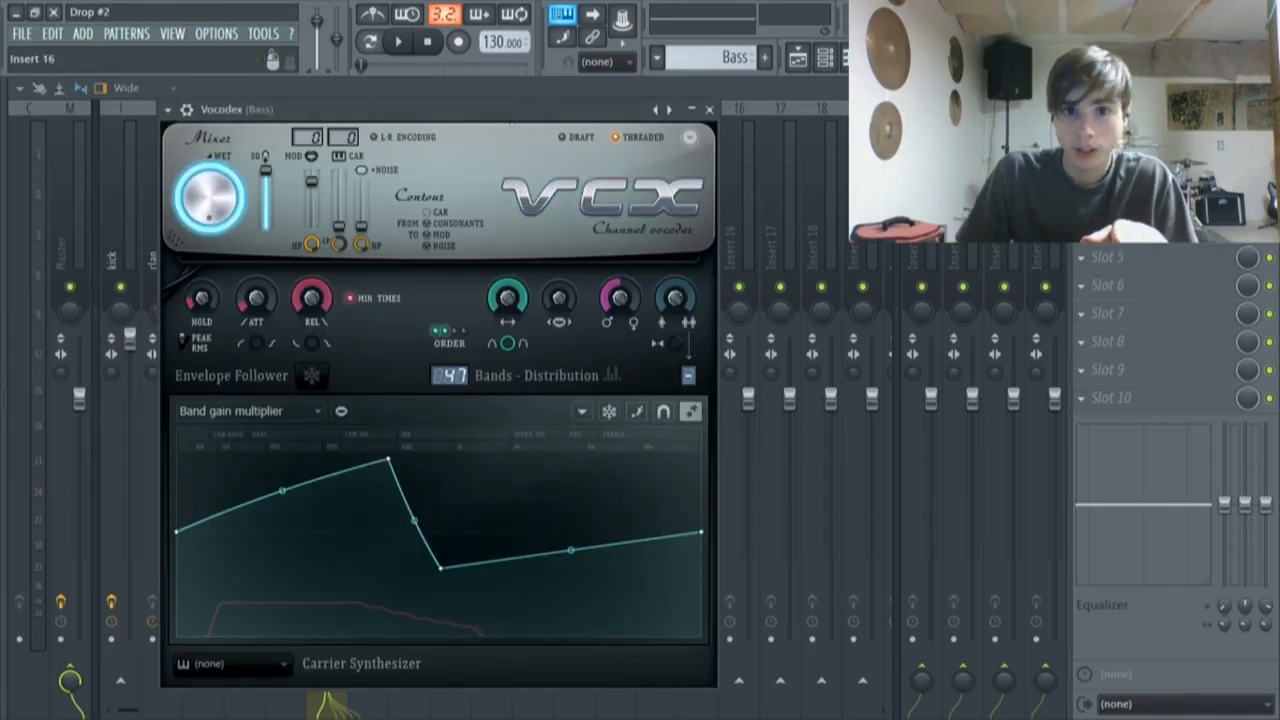
left_click_drag(516, 116, 474, 118)
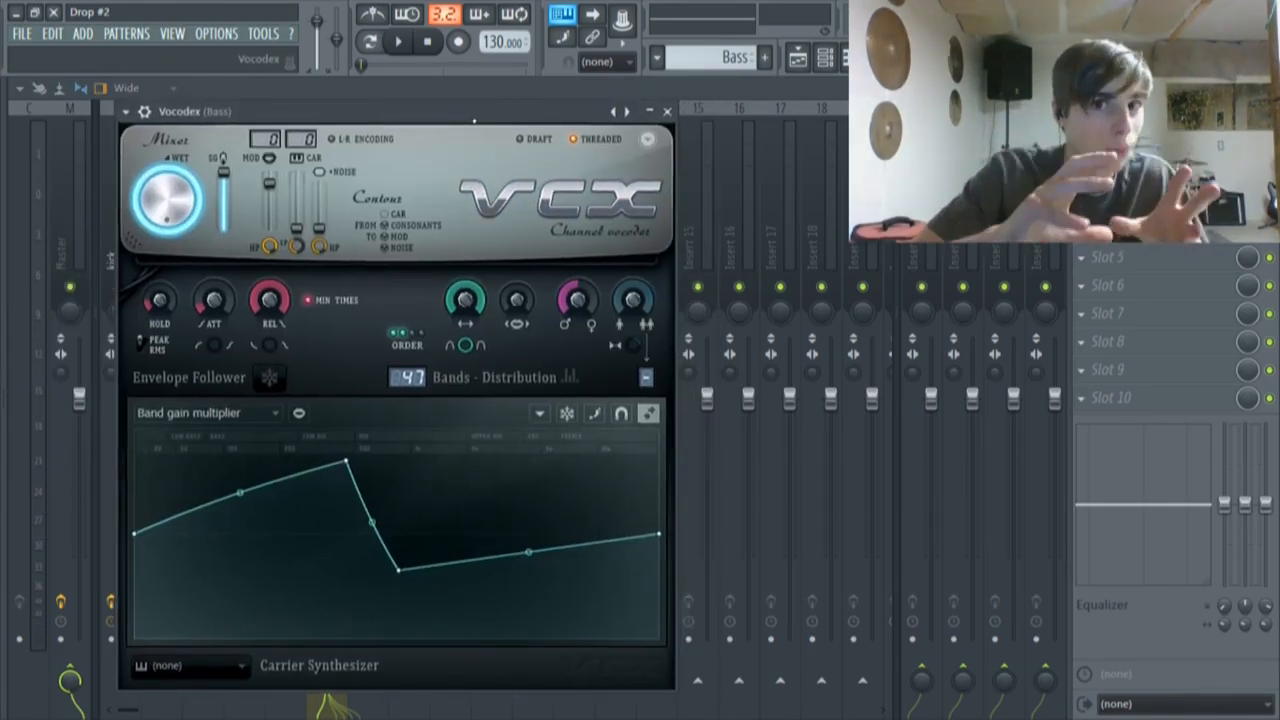
left_click_drag(428, 258, 418, 256)
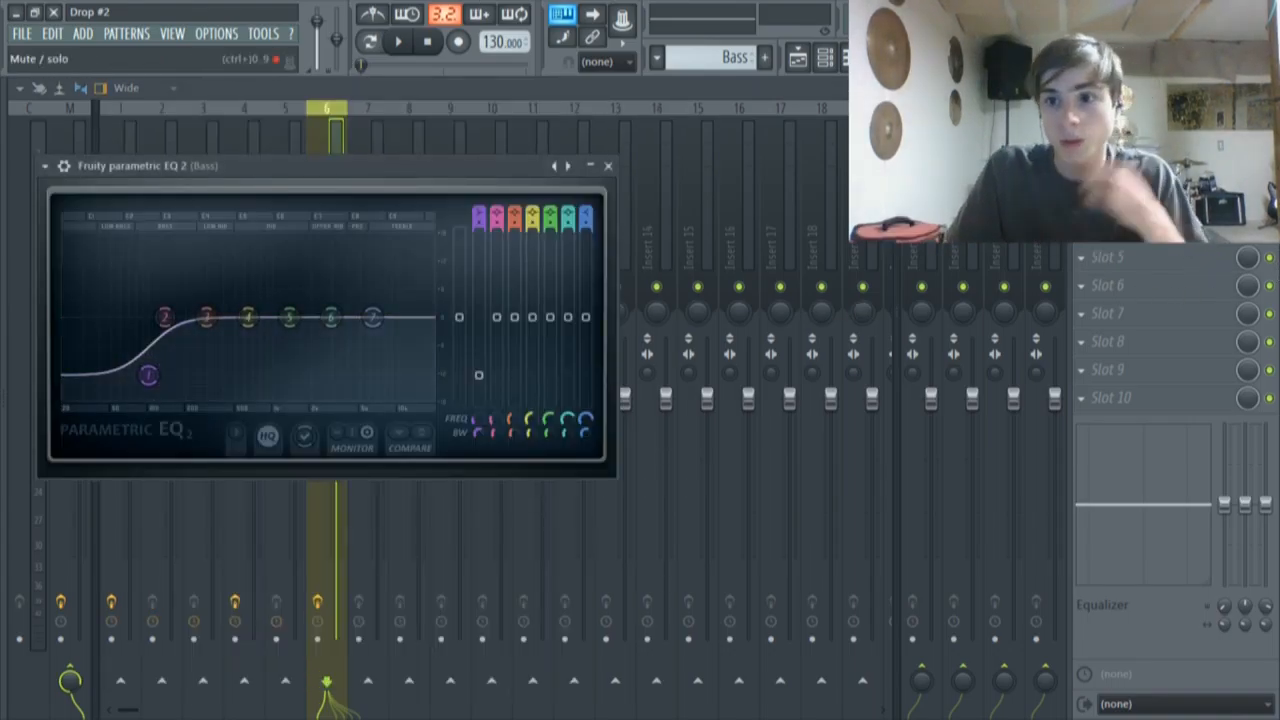
key("Escape")
left_click(800, 57)
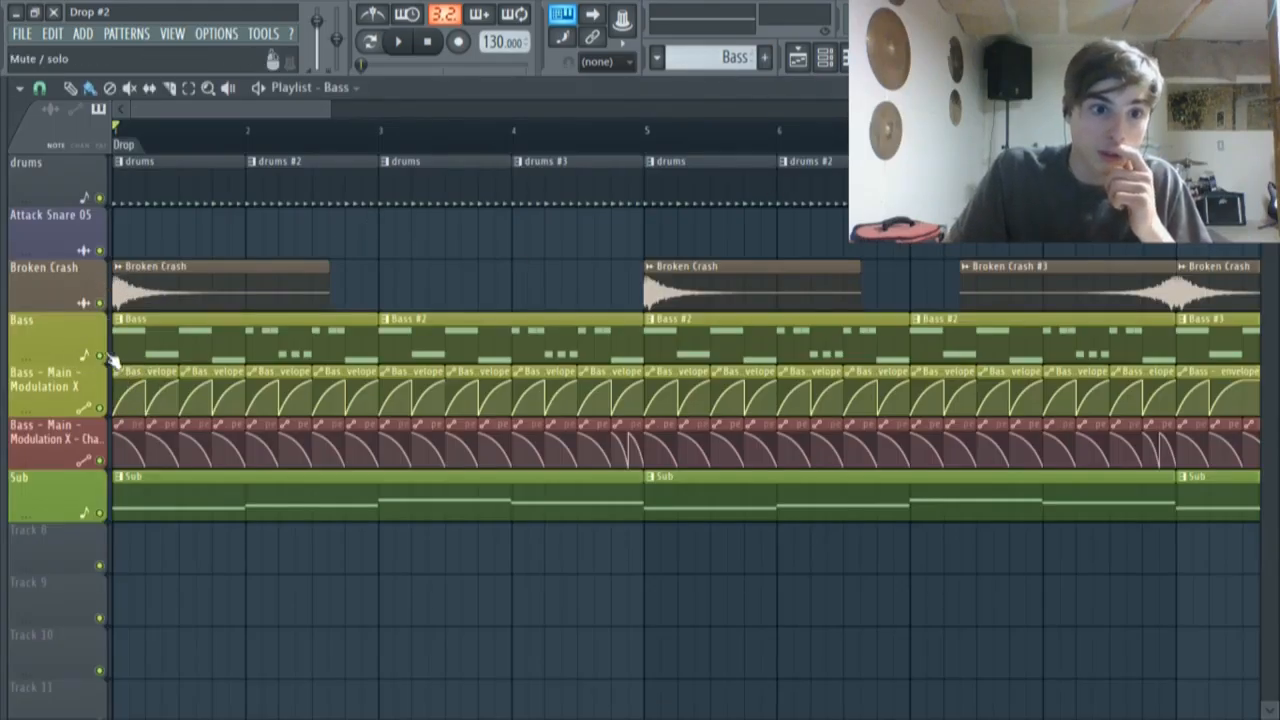
Bring up the Bass channel's Sytrus synth and sweep its Modulation X knob up to about 88% to demonstrate the sound
left_click(825, 58)
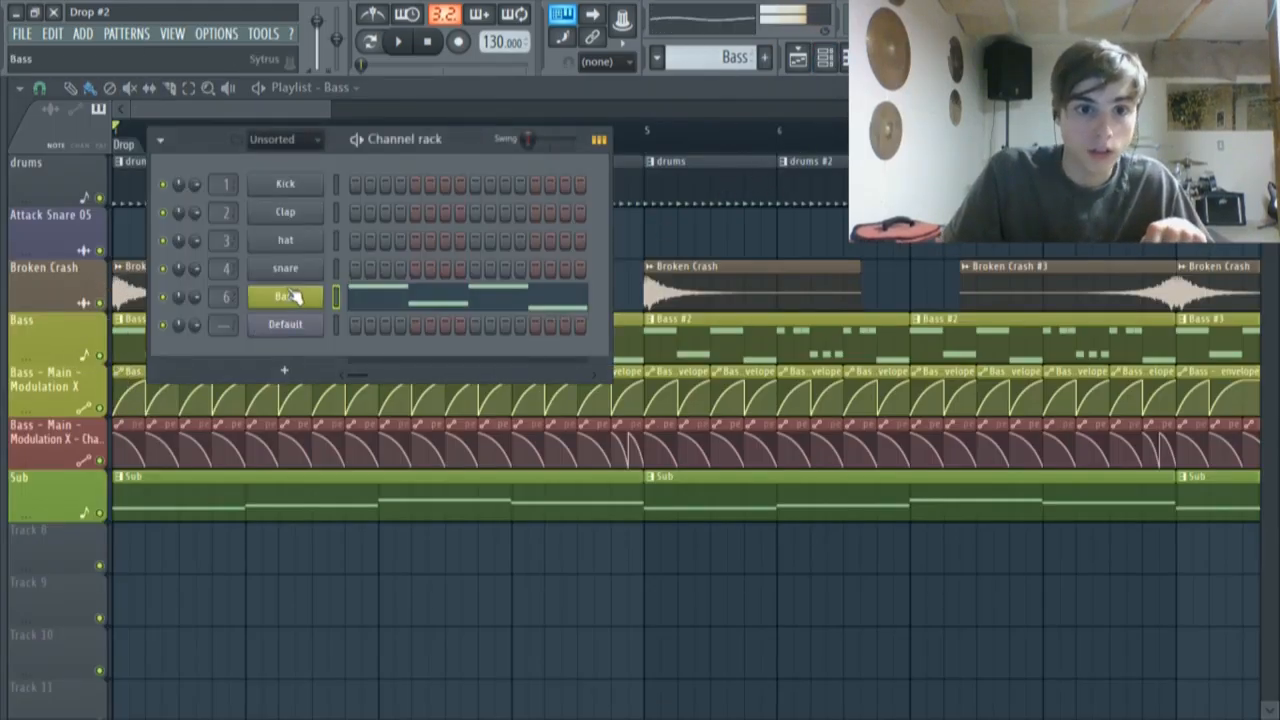
left_click(286, 296)
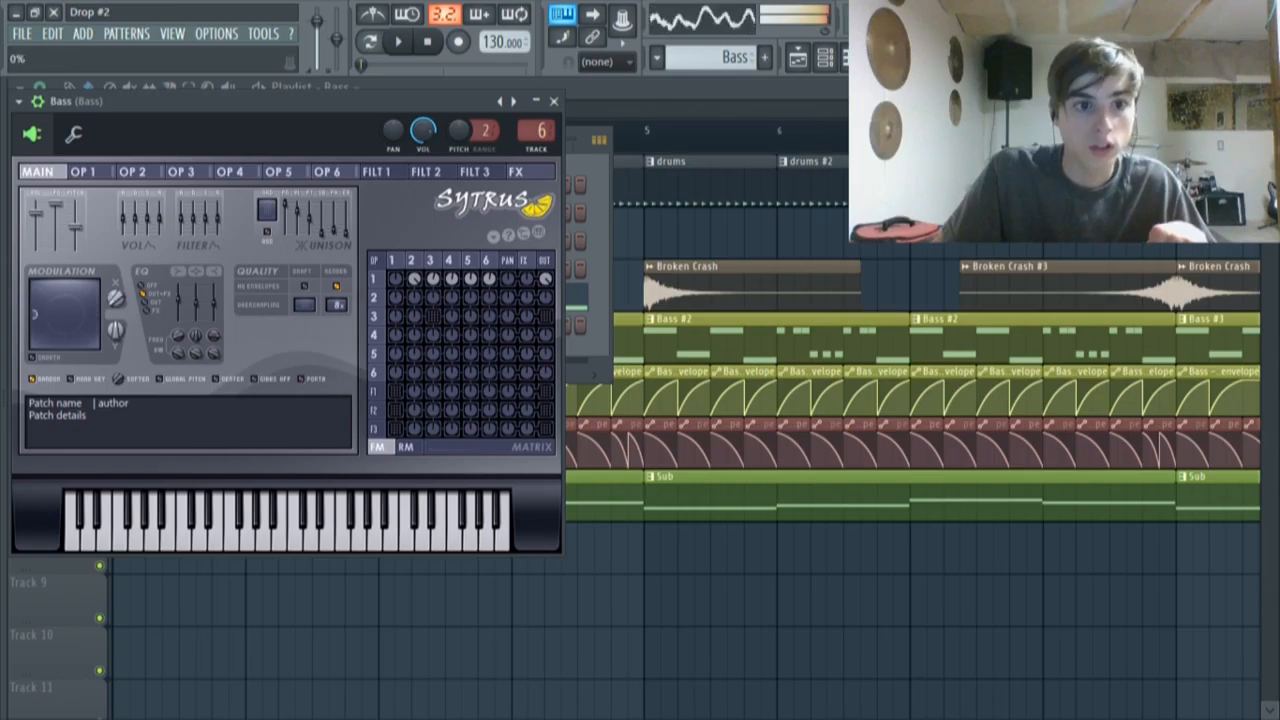
key("F9")
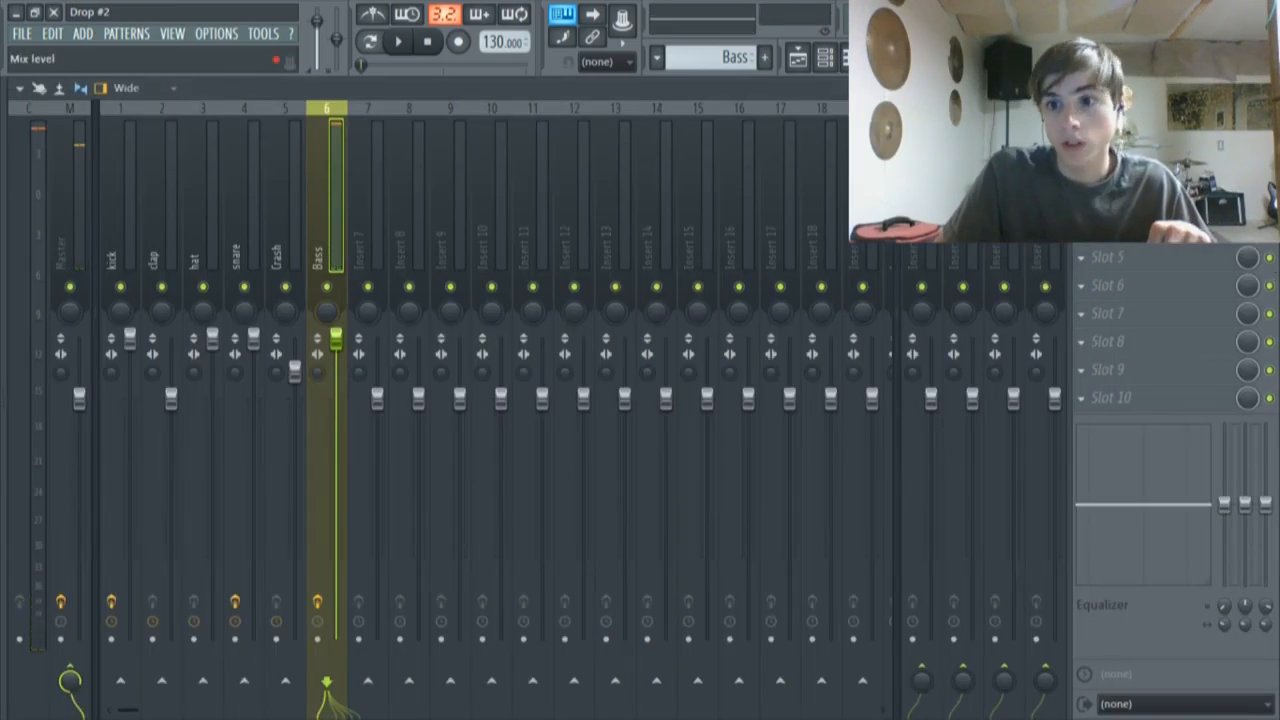
left_click(825, 58)
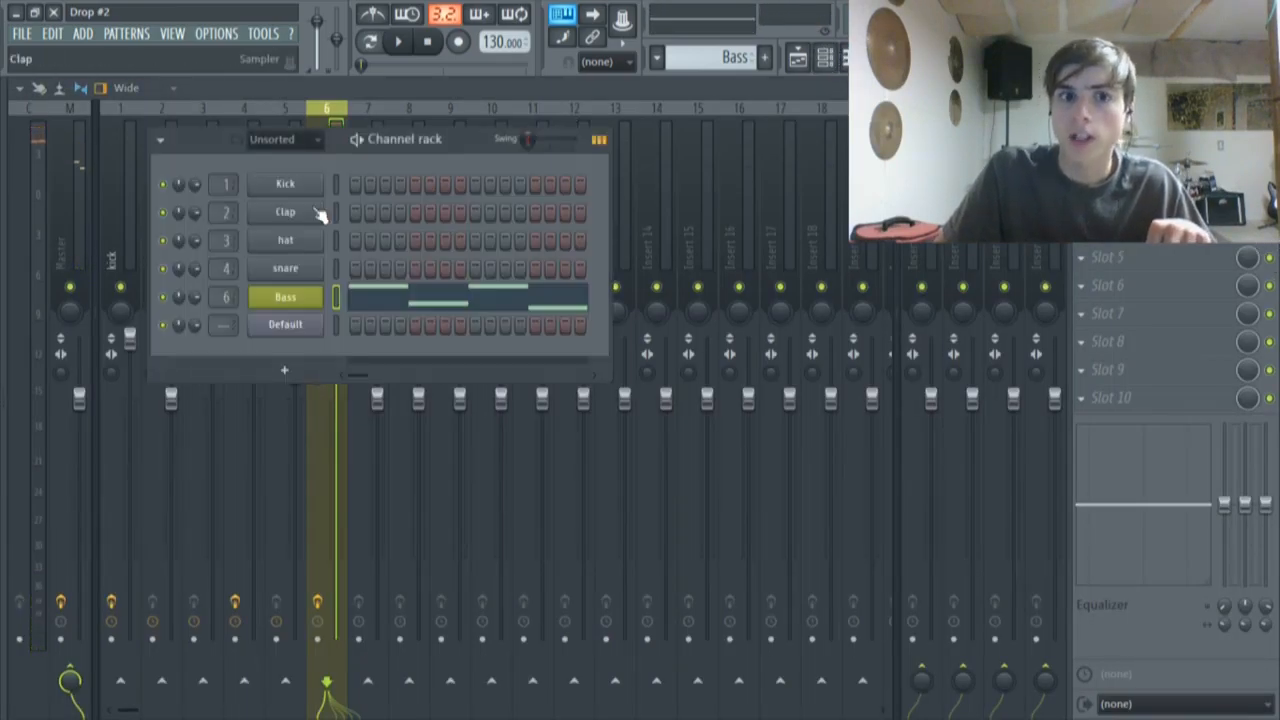
left_click(288, 295)
left_click_drag(116, 298, 116, 240)
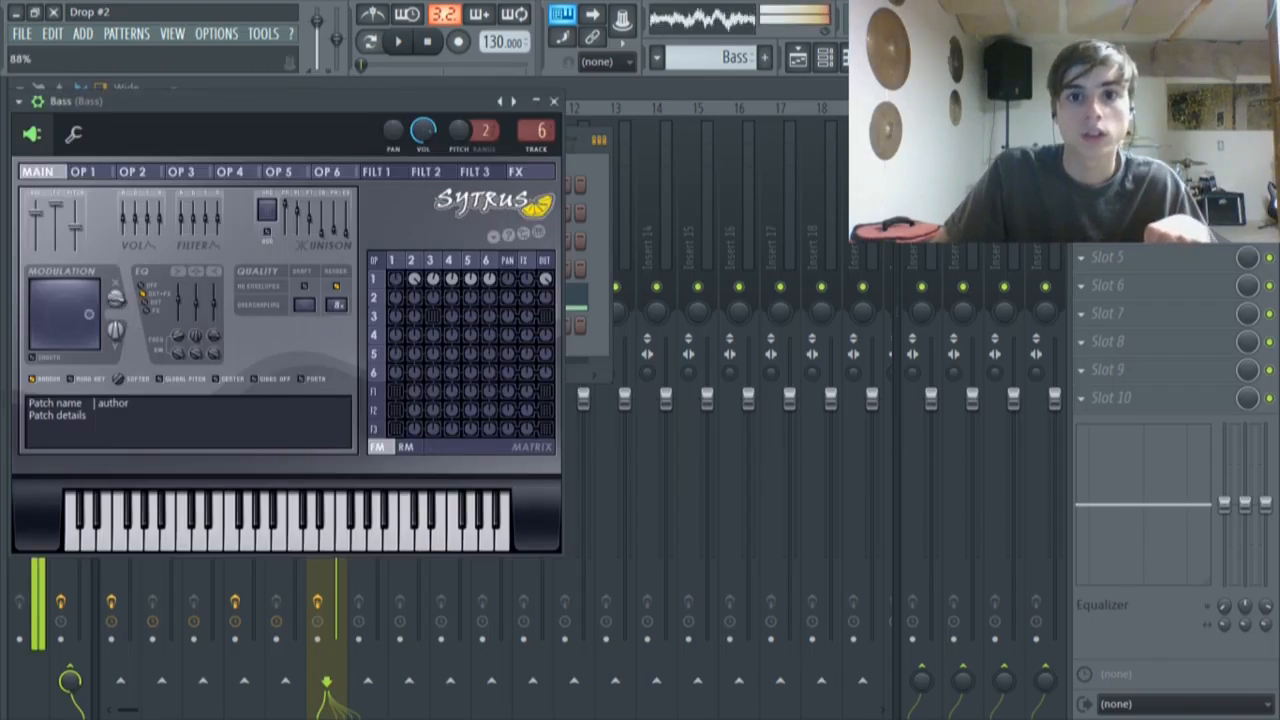
Open the first Bass pattern from the playlist in the piano roll and play it in pattern mode
left_click(797, 60)
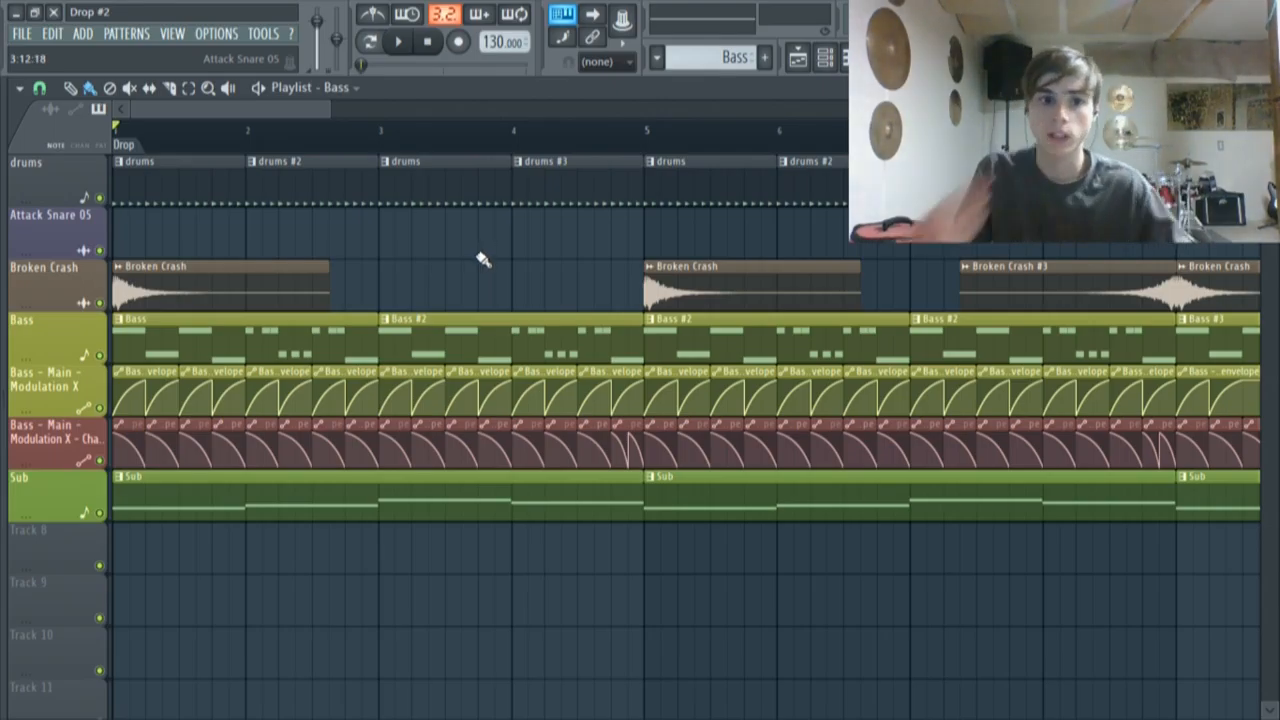
double_click(316, 340)
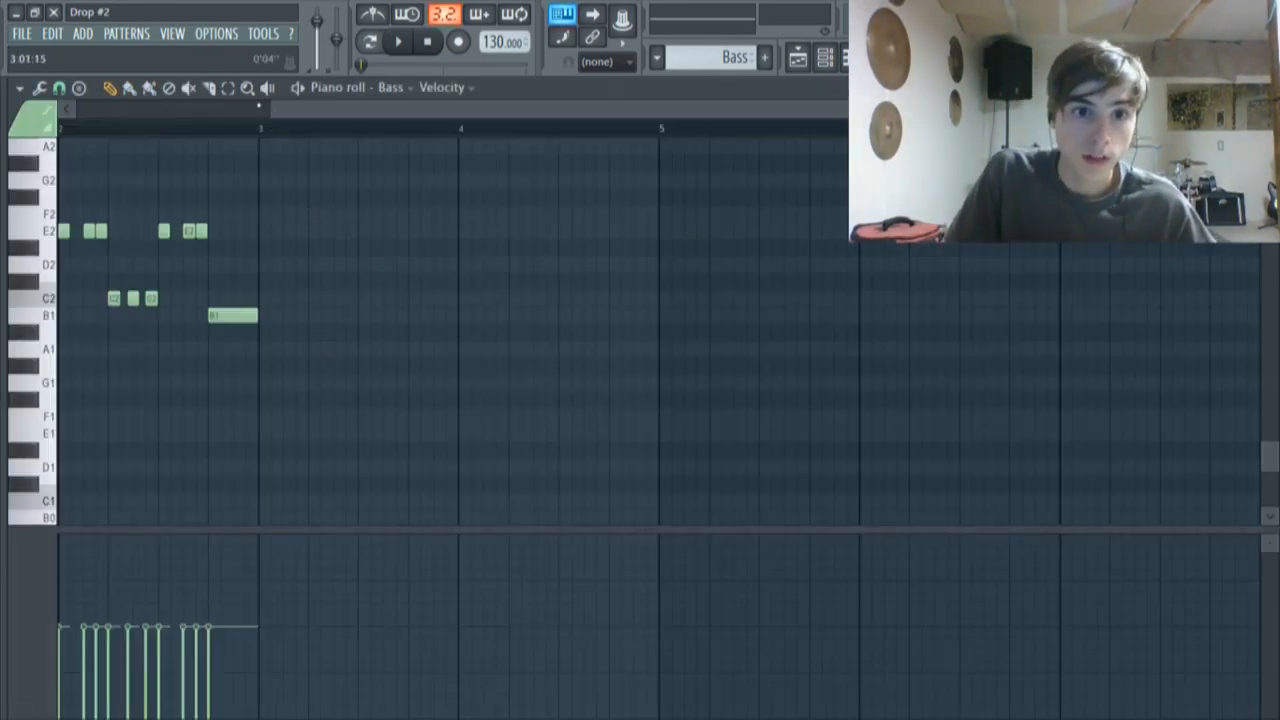
left_click(368, 42)
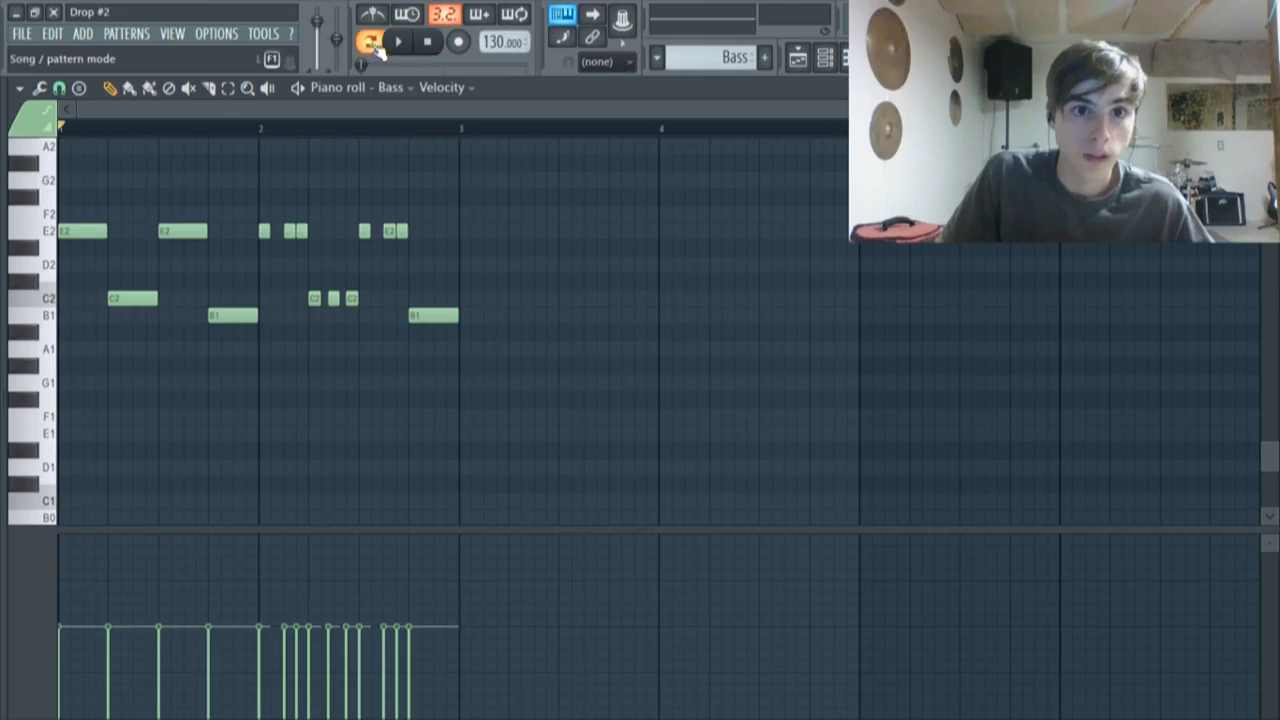
left_click(404, 40)
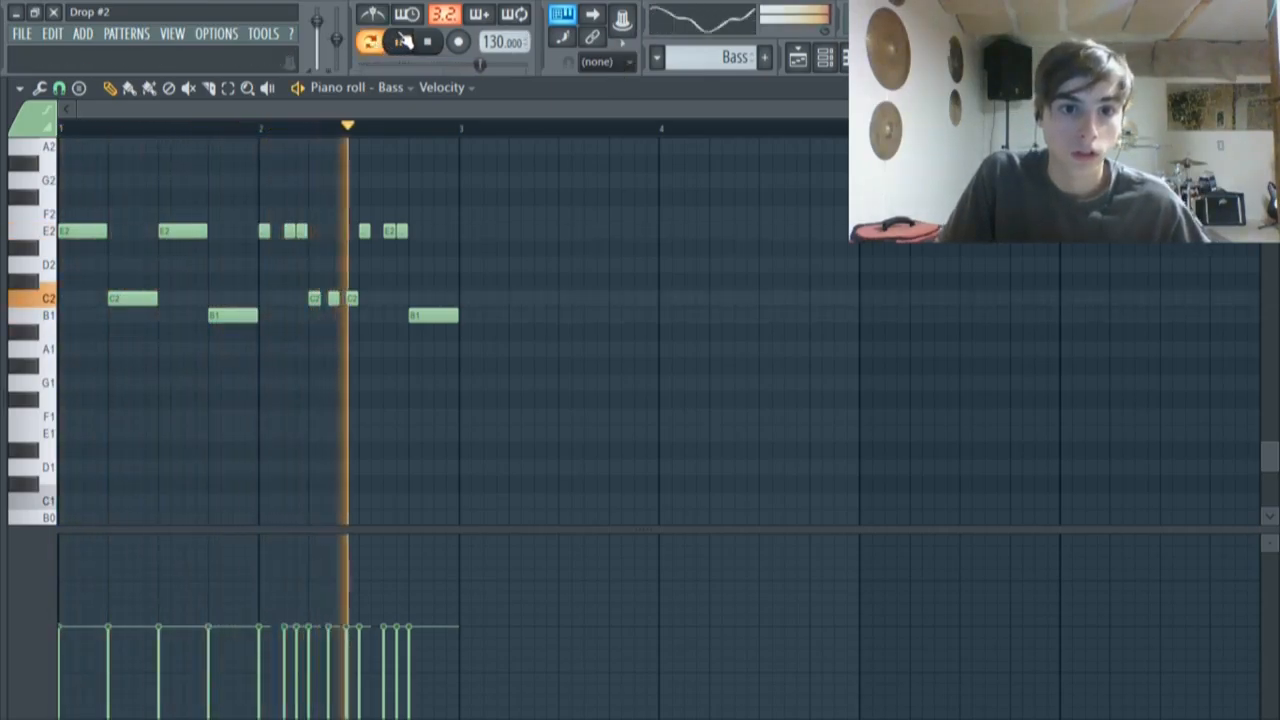
left_click(404, 40)
Play the opening notes of bar 2, add an E2 note in the gap after the first one, and delete it
left_click(463, 130)
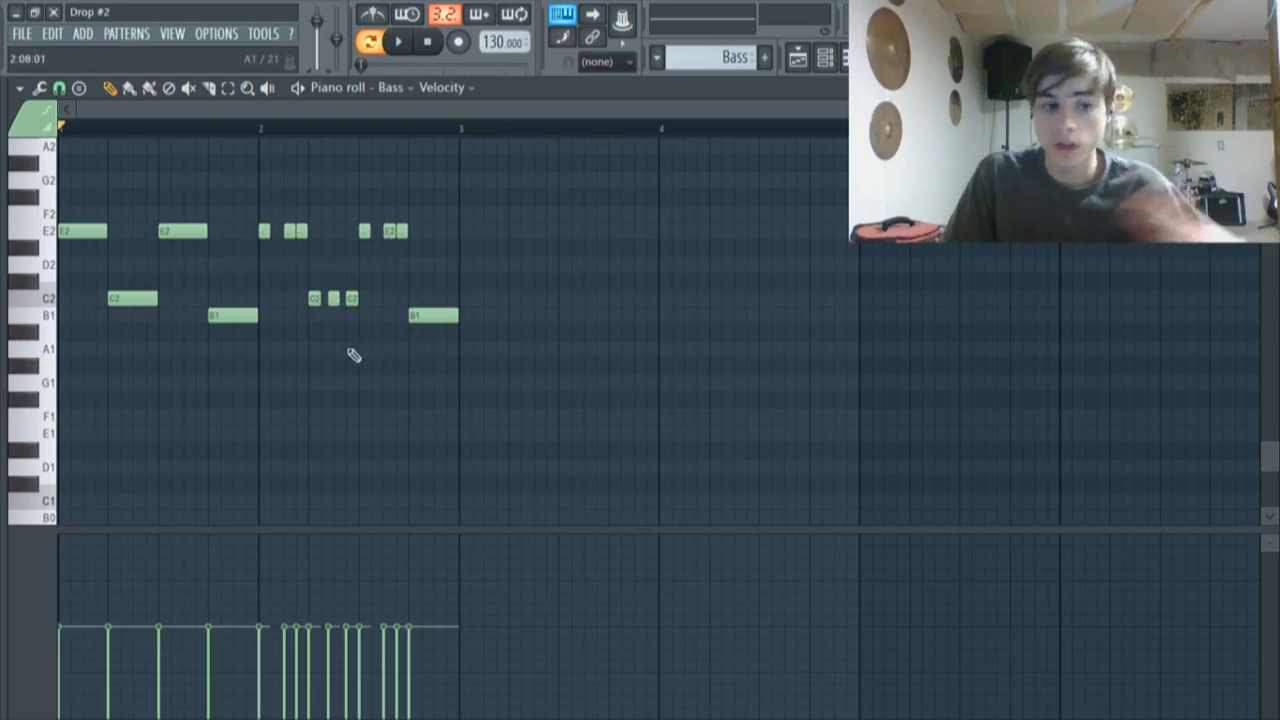
scroll(340, 359, "up", 4)
left_click_drag(405, 117, 377, 117)
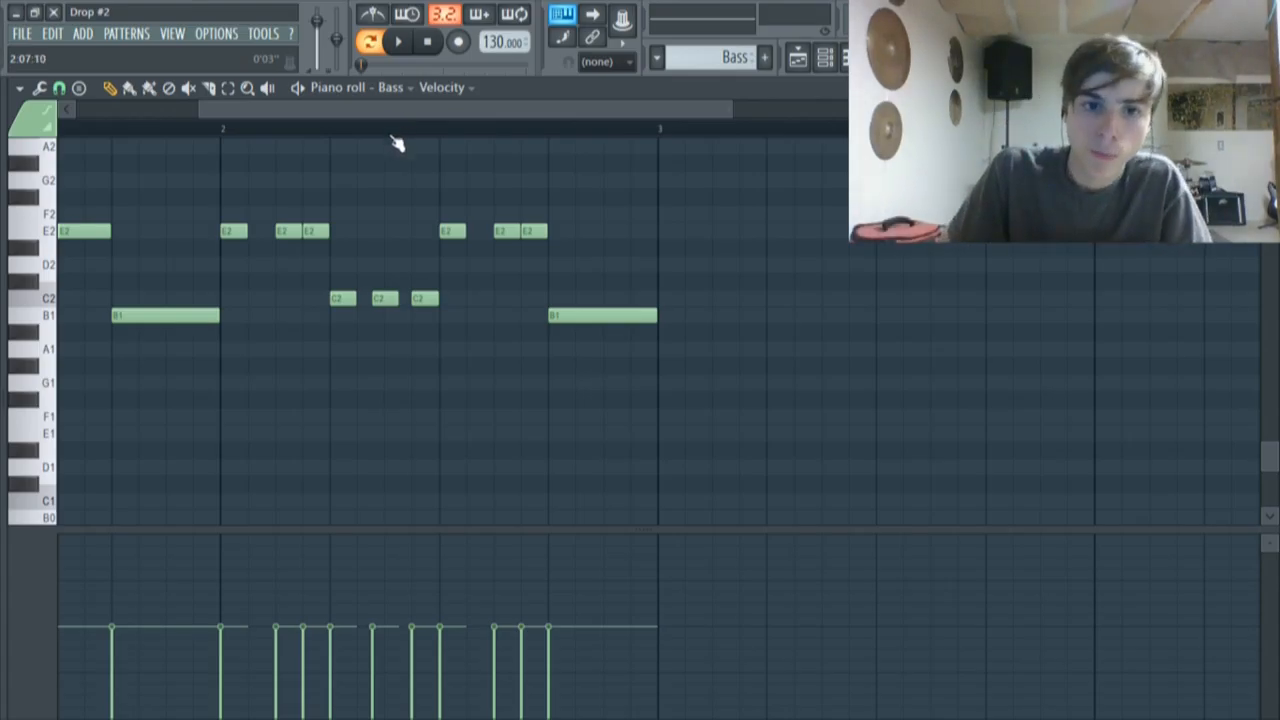
left_click(228, 128)
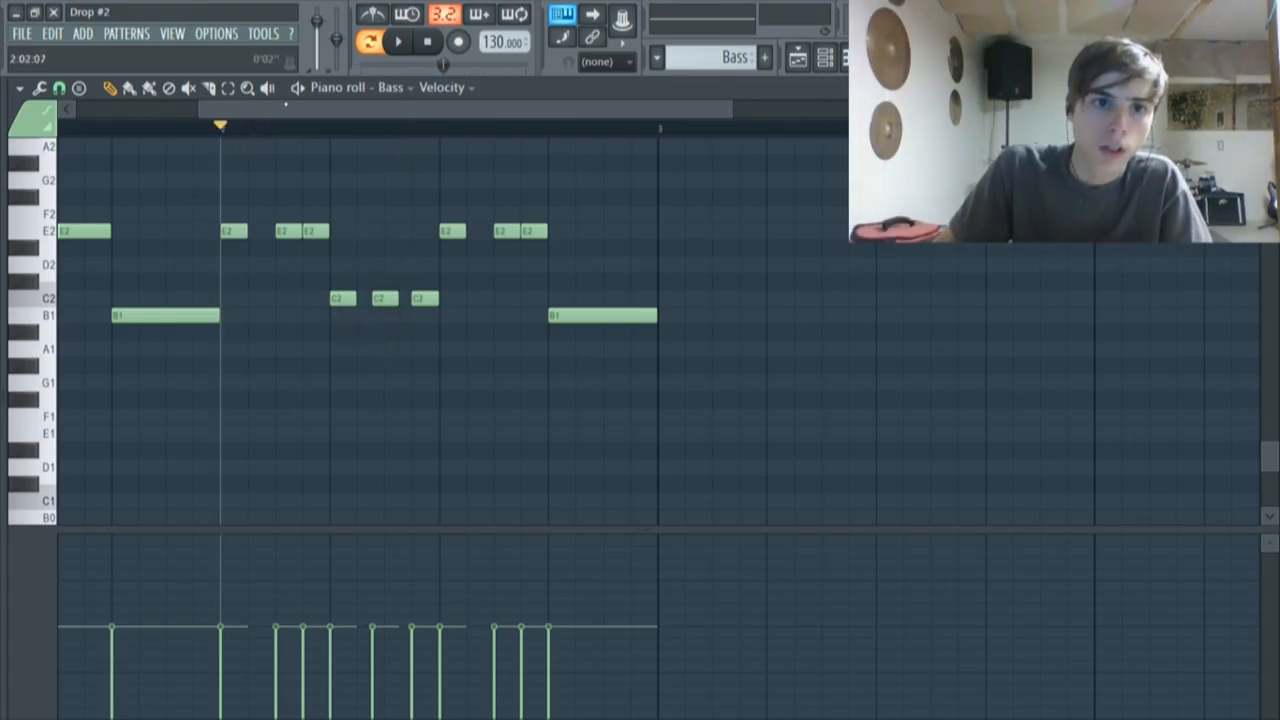
left_click(397, 42)
left_click(397, 42)
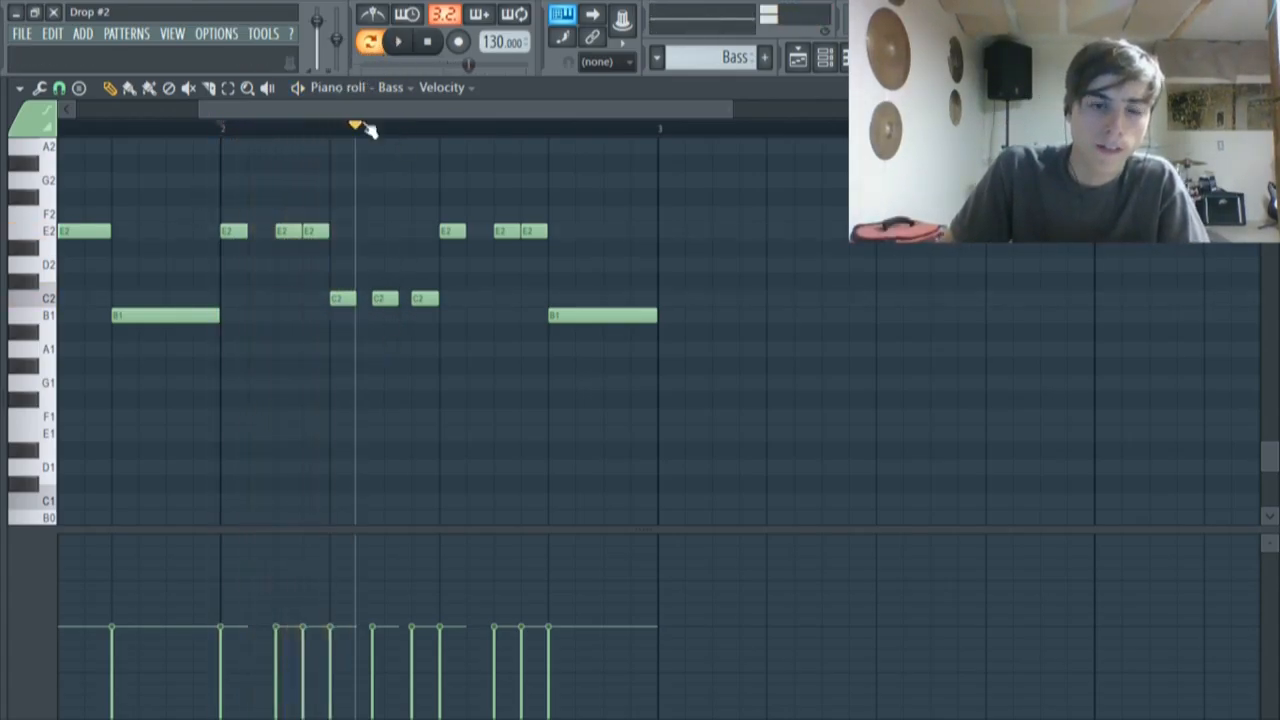
left_click(258, 231)
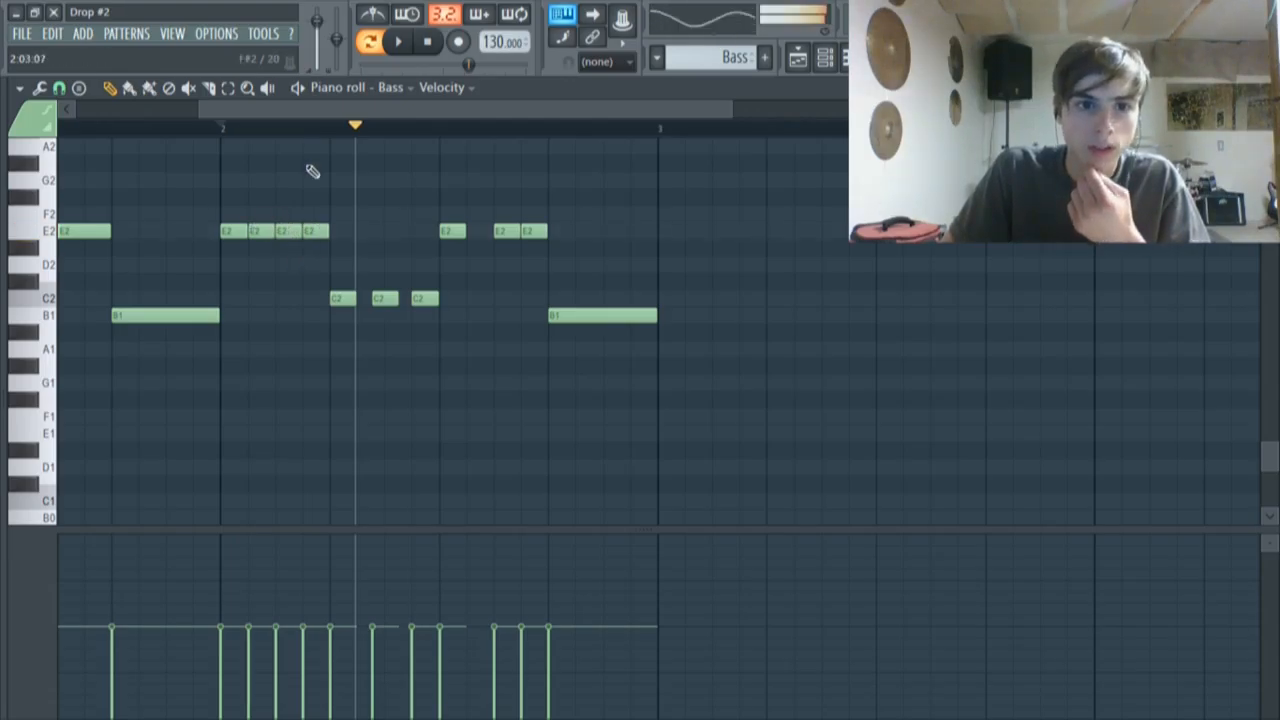
right_click(260, 231)
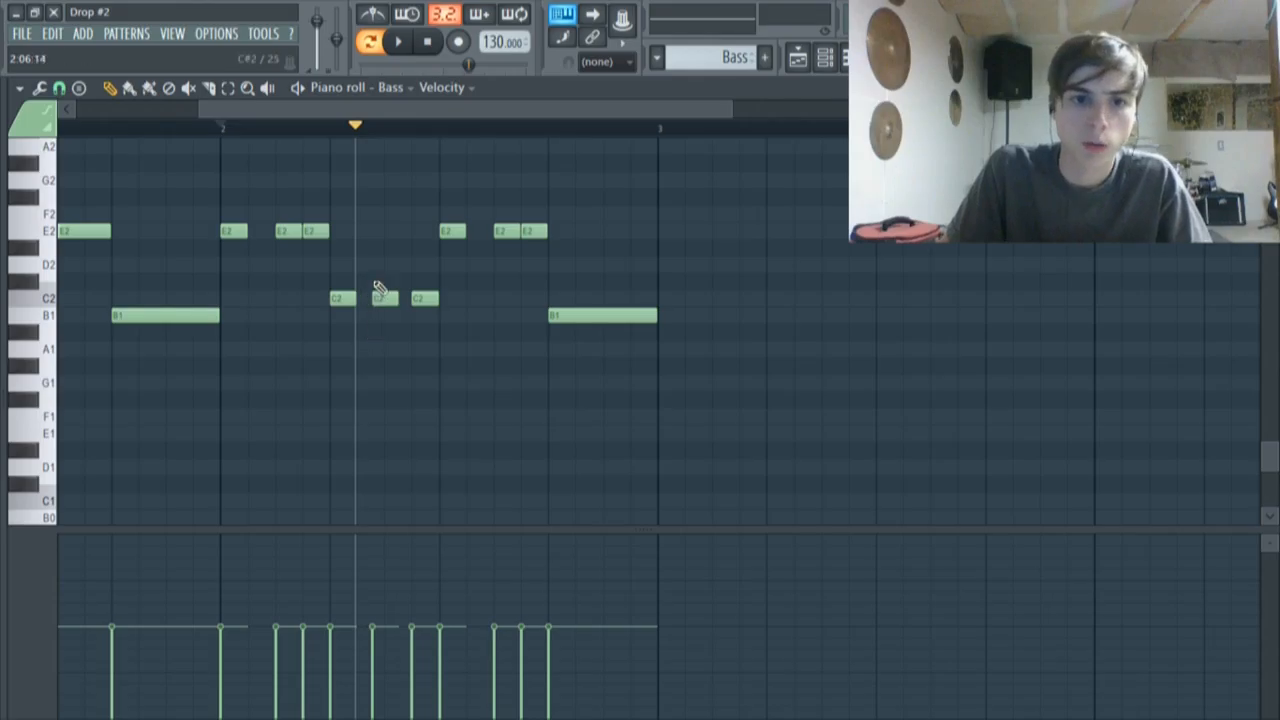
Play the three short C2 notes in bar 2 and examine their spacing against the grid
left_click_drag(358, 126, 334, 126)
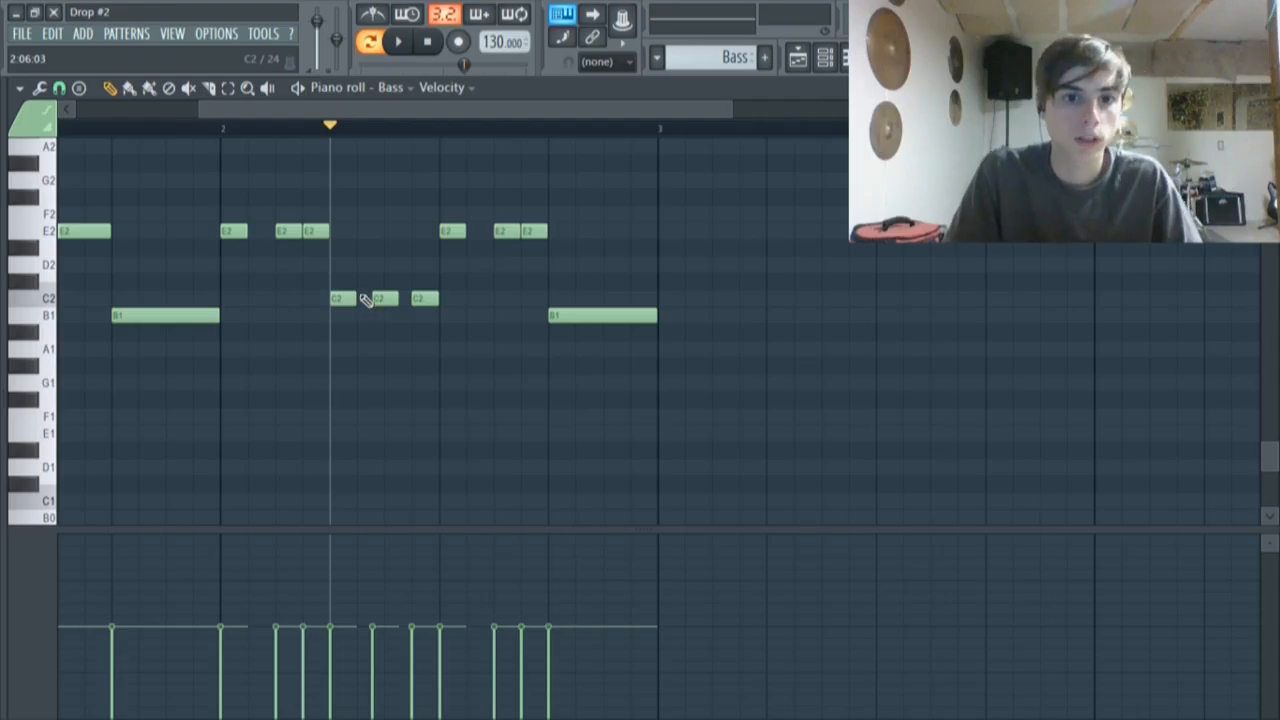
left_click(411, 44)
left_click(411, 44)
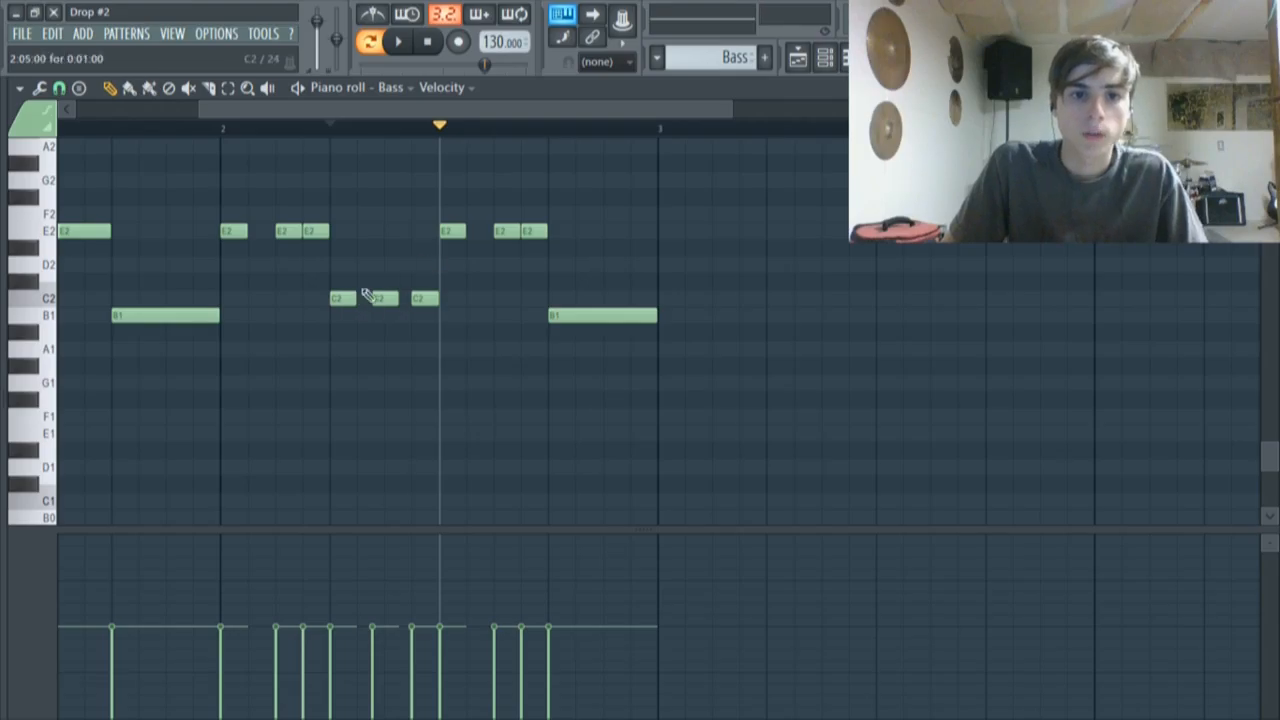
scroll(374, 351, "up", 3)
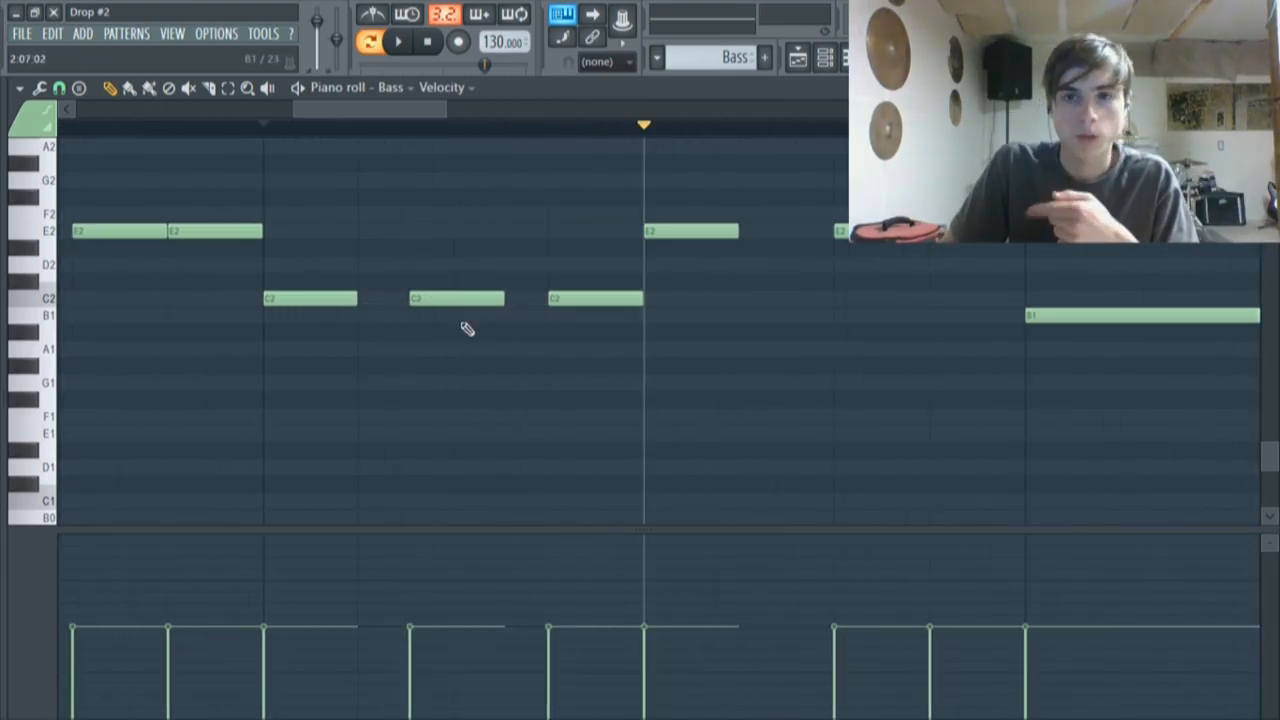
scroll(457, 340, "down", 2)
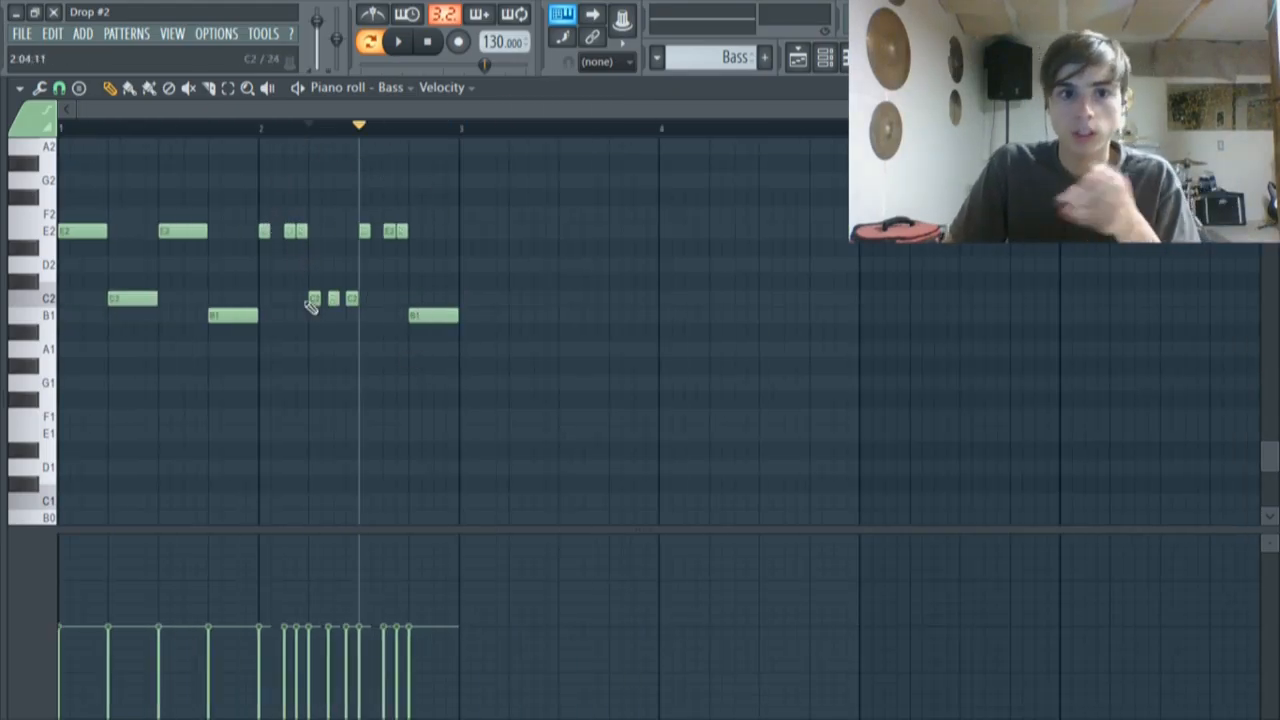
Play the complete two-bar Bass pattern from its beginning
left_click(374, 42)
left_click(374, 42)
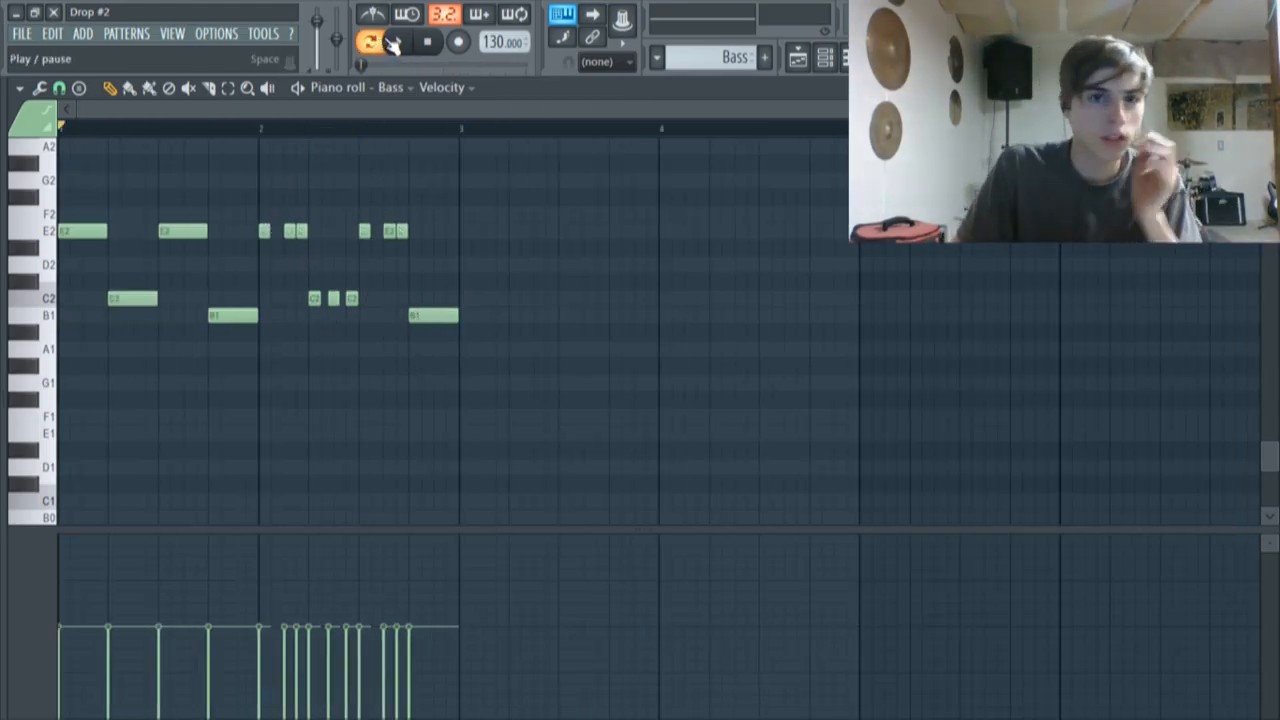
left_click(399, 44)
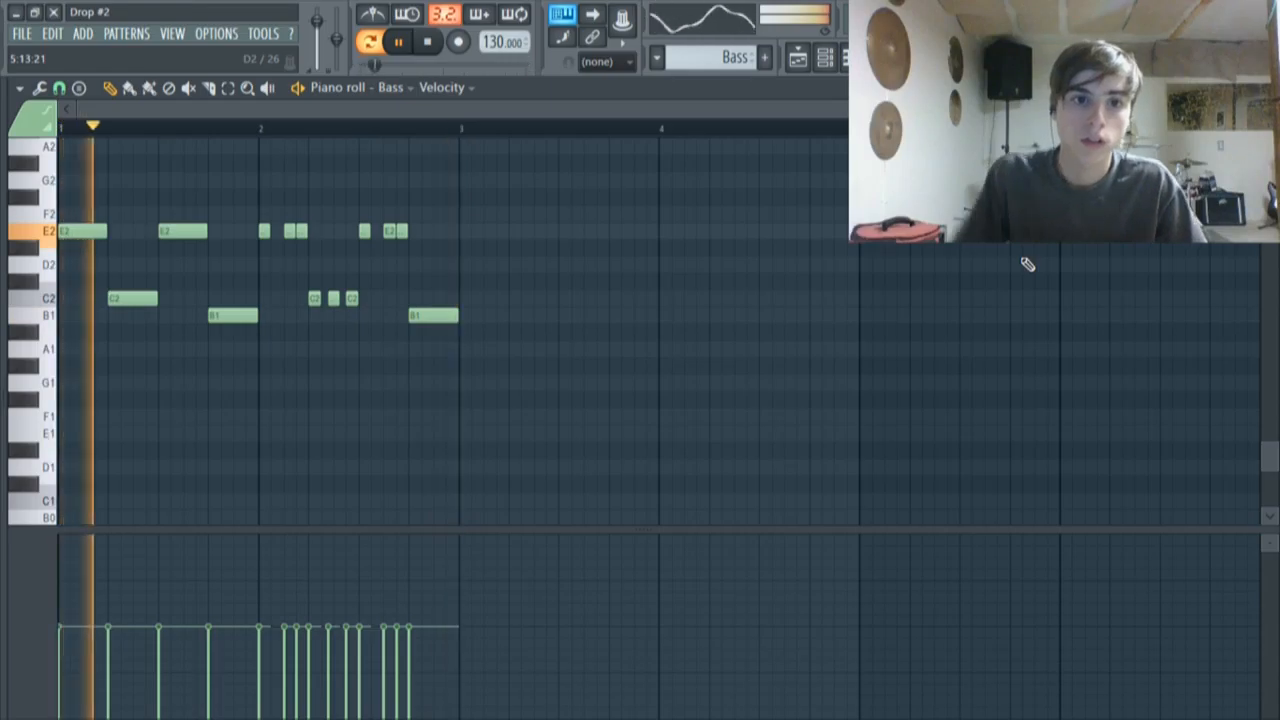
left_click(408, 42)
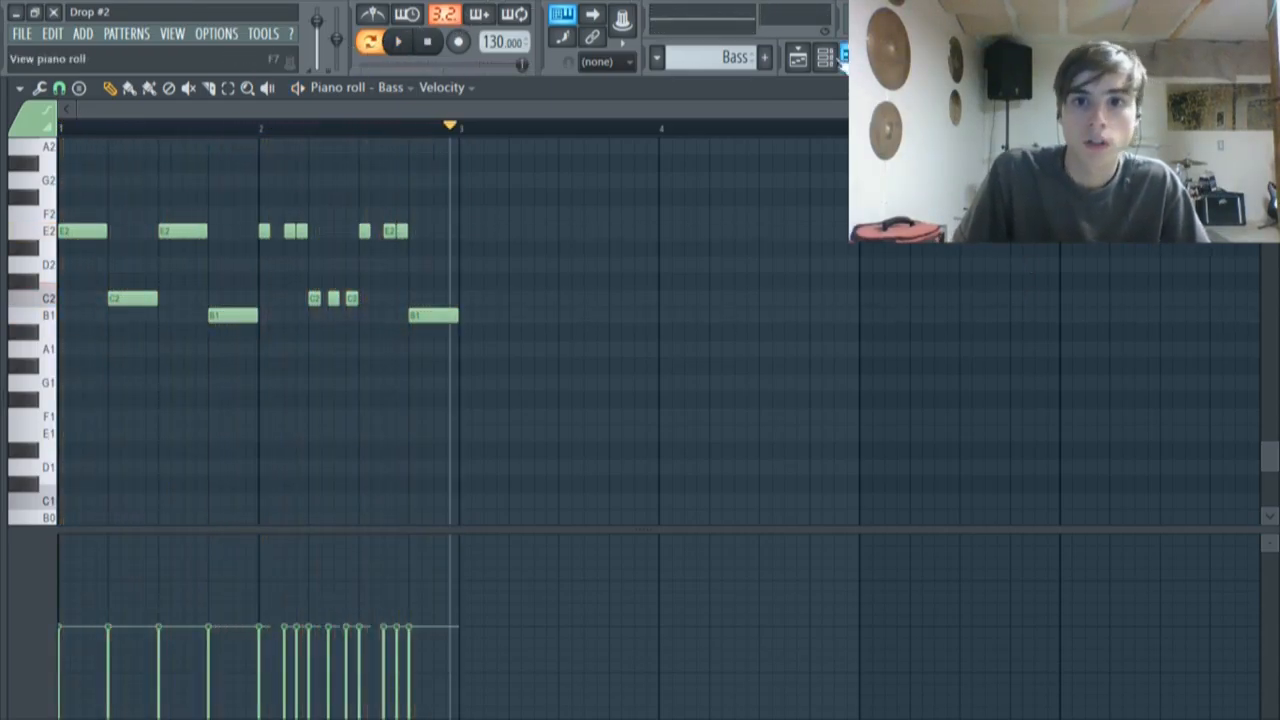
Solo the Bass track in the playlist and unmute the Bass - Main - Modulation X automation track alongside it
left_click(798, 58)
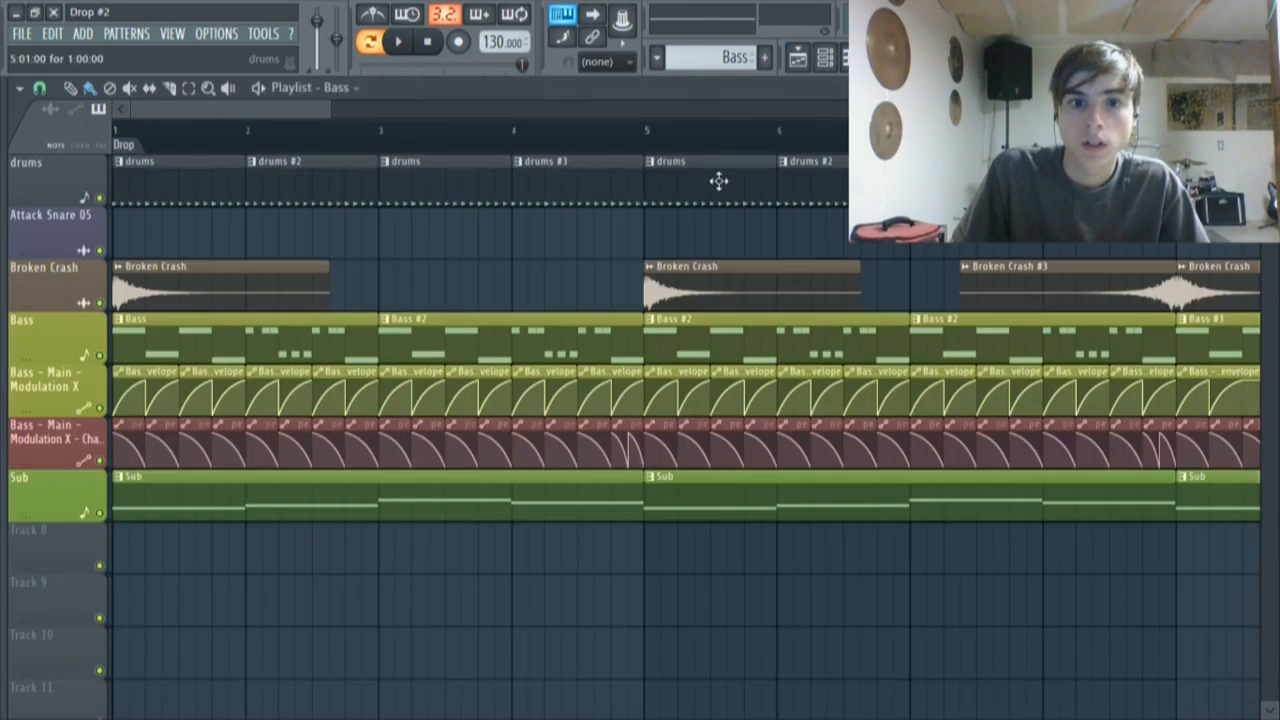
right_click(99, 354)
left_click(99, 408)
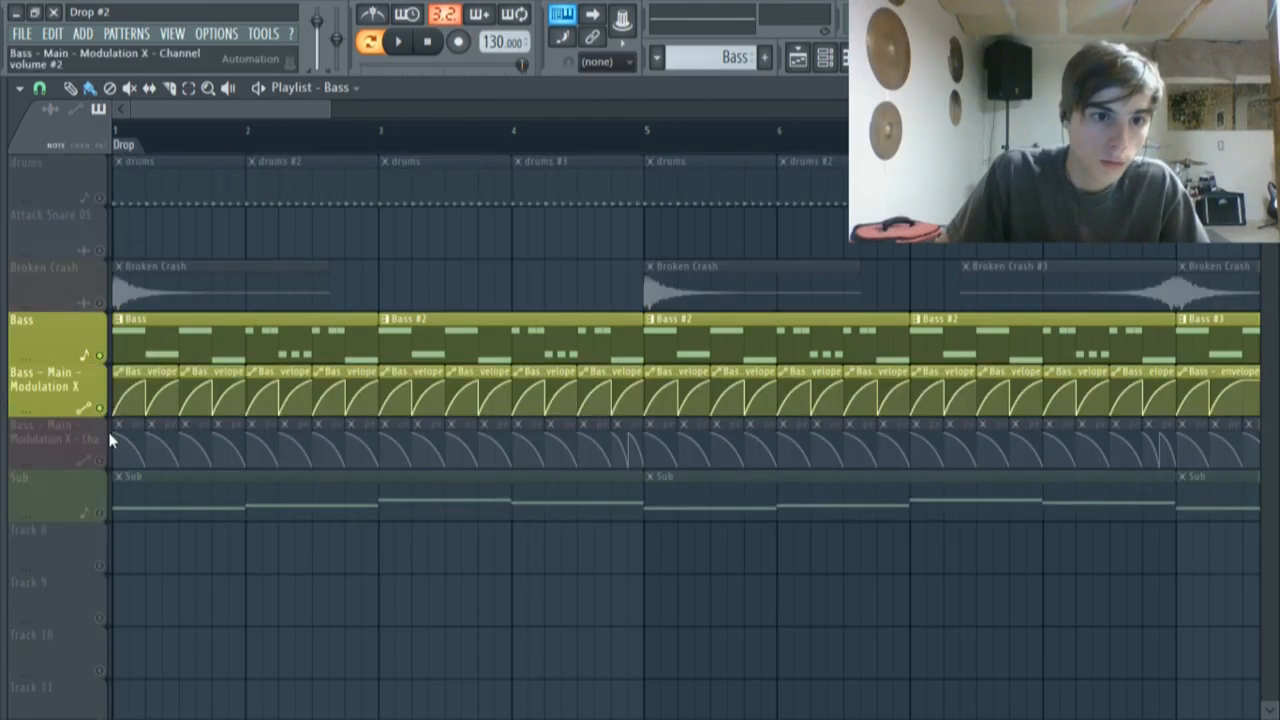
left_click(99, 460)
left_click(100, 460)
Switch playback to song mode and check the Modulation X control in the Bass channel's Sytrus synth
left_click(361, 66)
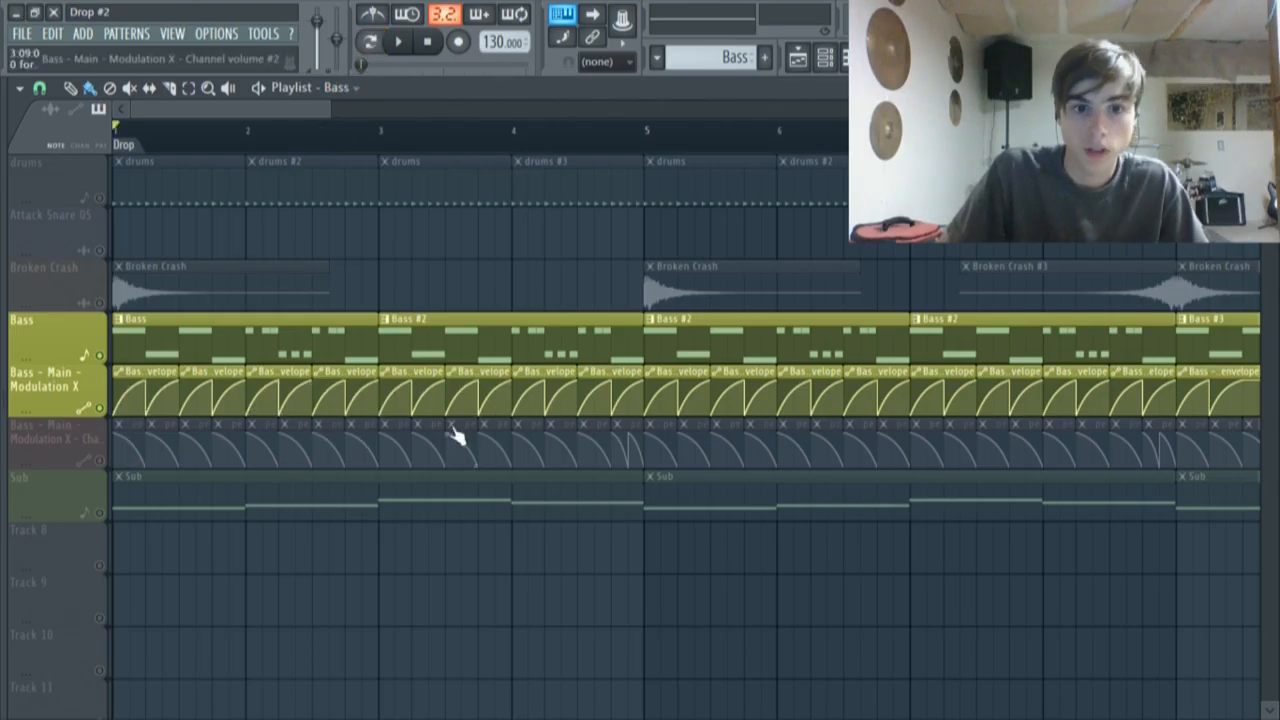
left_click(827, 70)
left_click(286, 272)
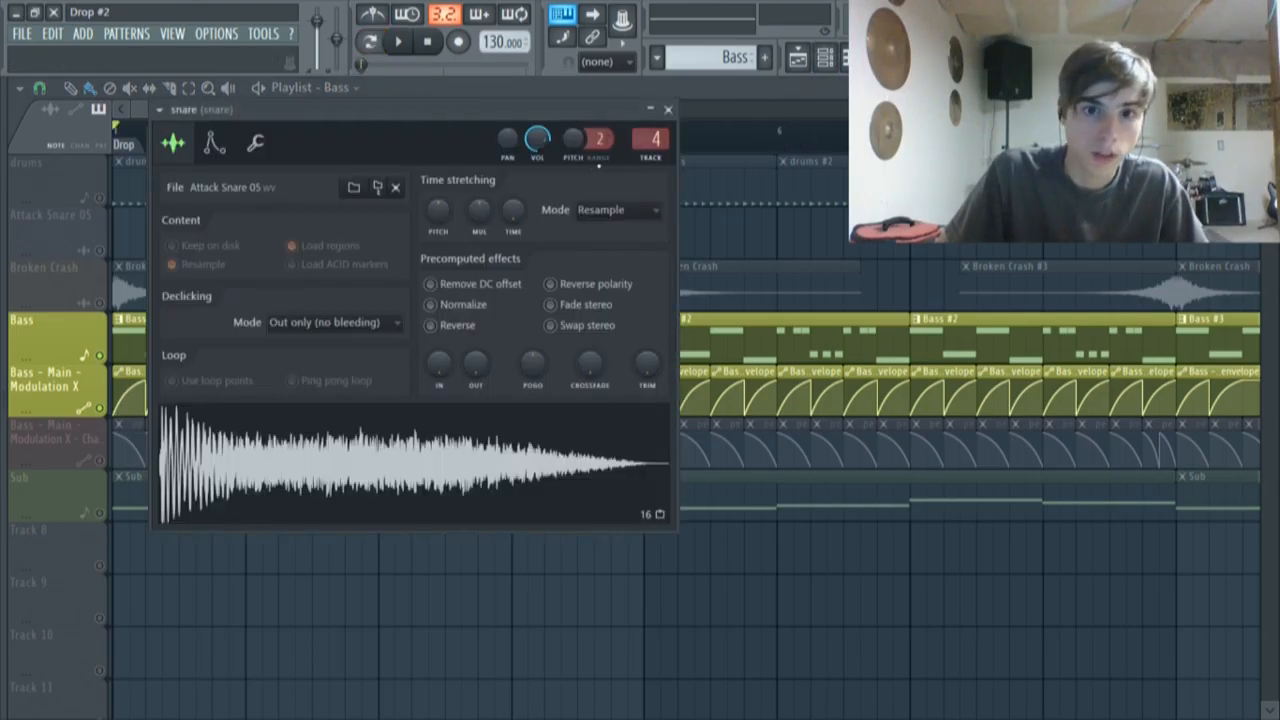
left_click(669, 110)
left_click(288, 303)
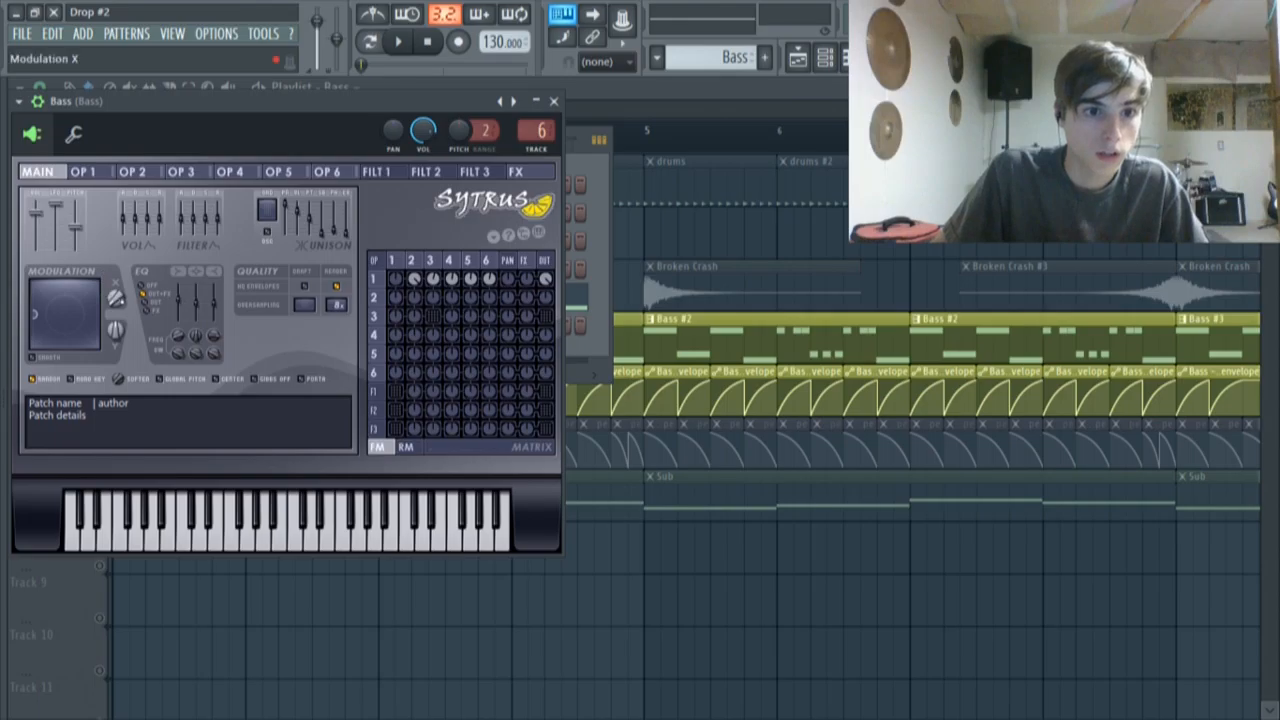
right_click(767, 233)
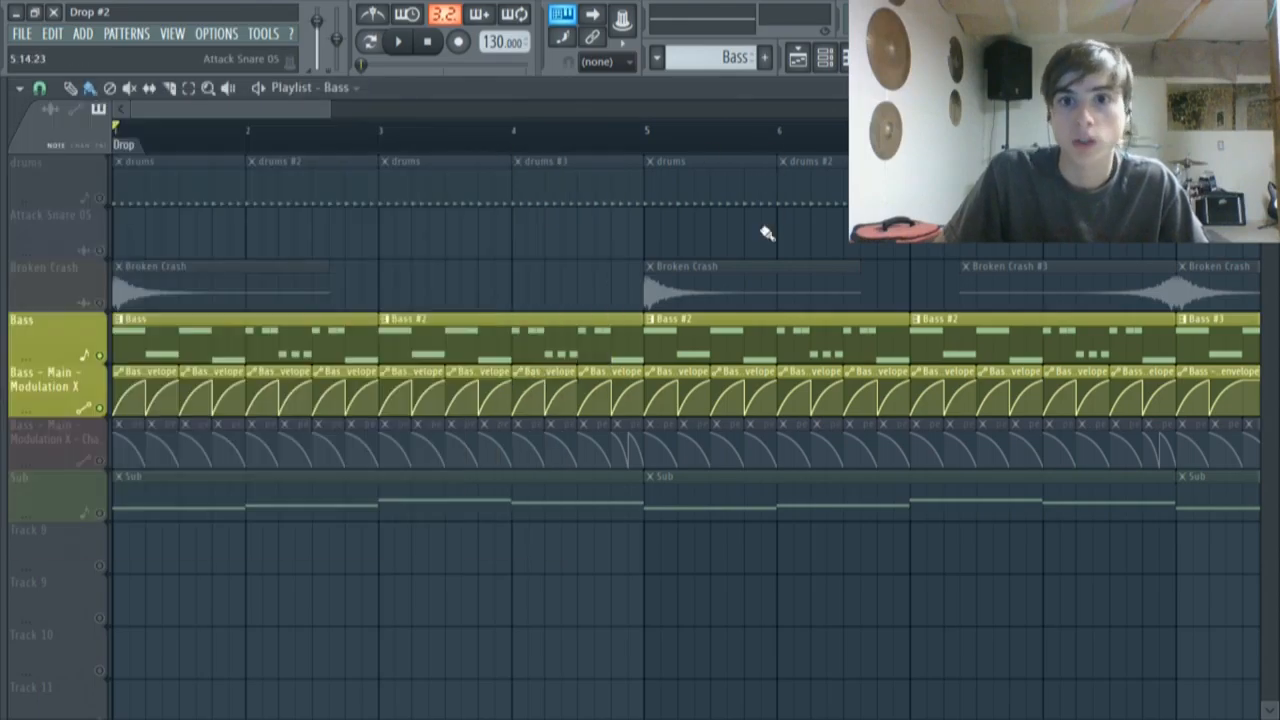
Play the soloed Bass and Modulation X tracks from the start, stop playback and return to the song's beginning
left_click(368, 42)
left_click(397, 41)
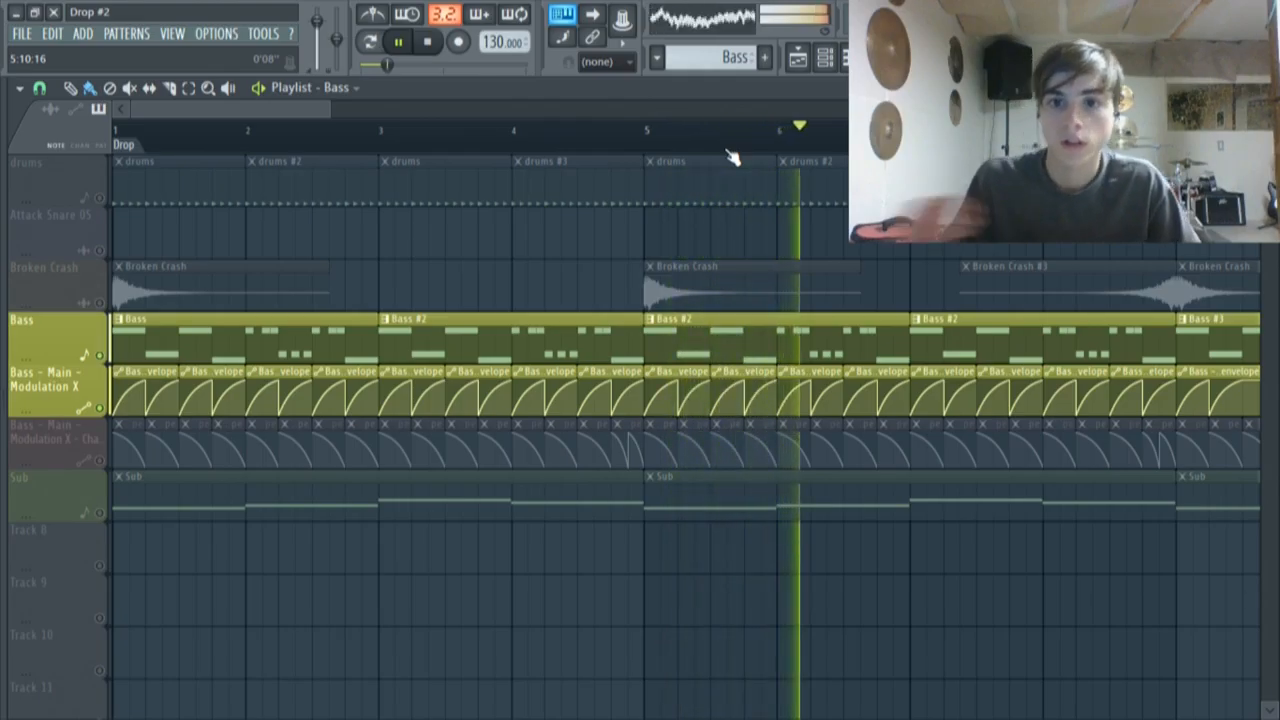
left_click(399, 42)
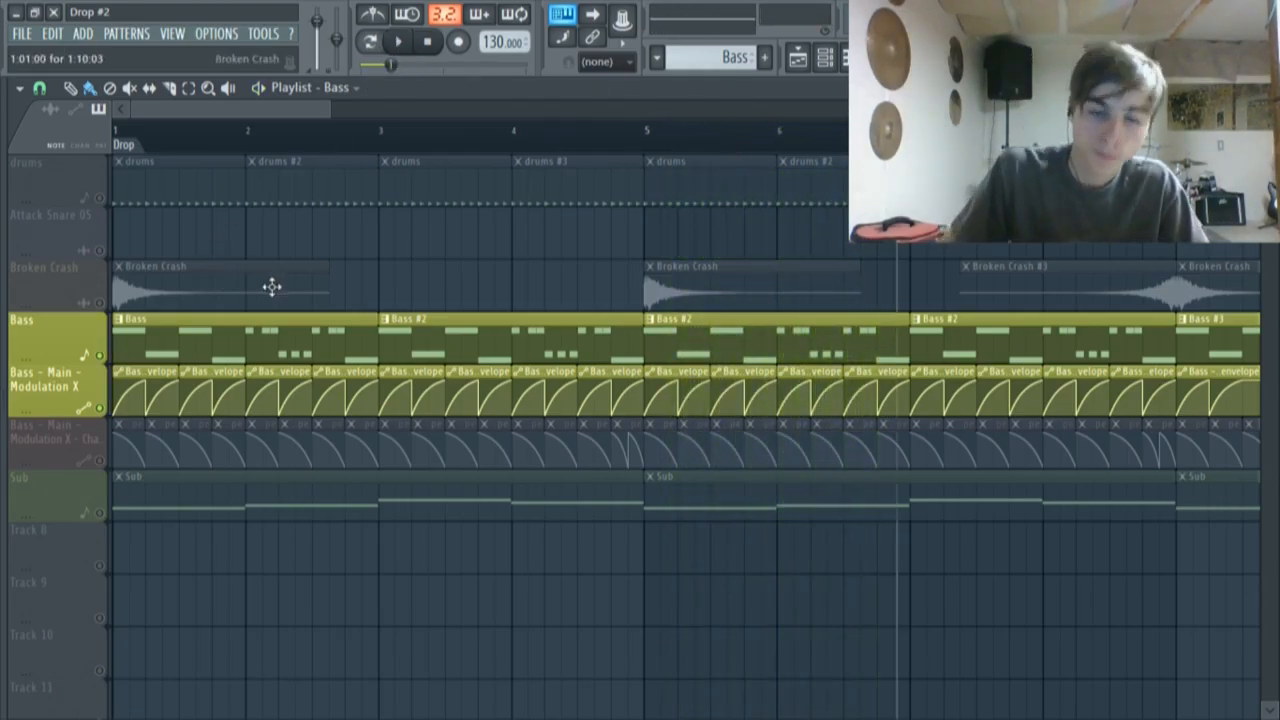
left_click(371, 42)
left_click(371, 42)
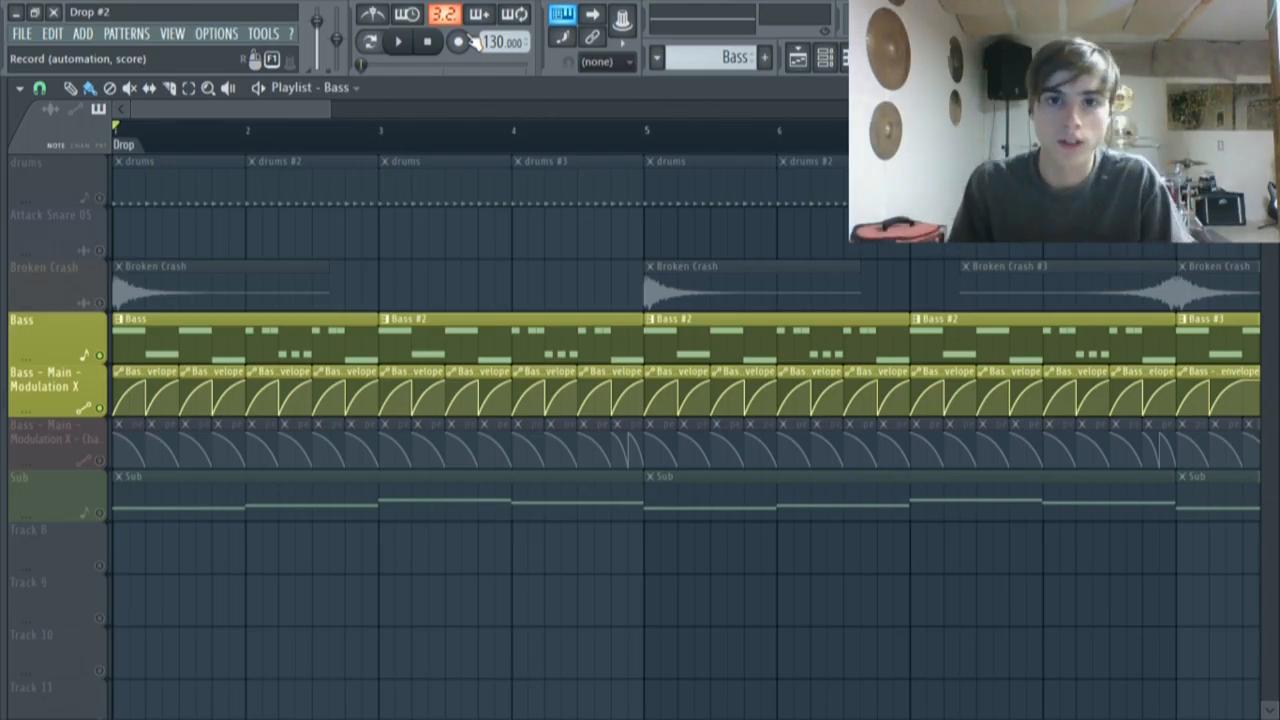
Unmute the second Modulation X automation track, play it with the Bass and first Modulation X tracks, and stop playback
left_click(100, 446)
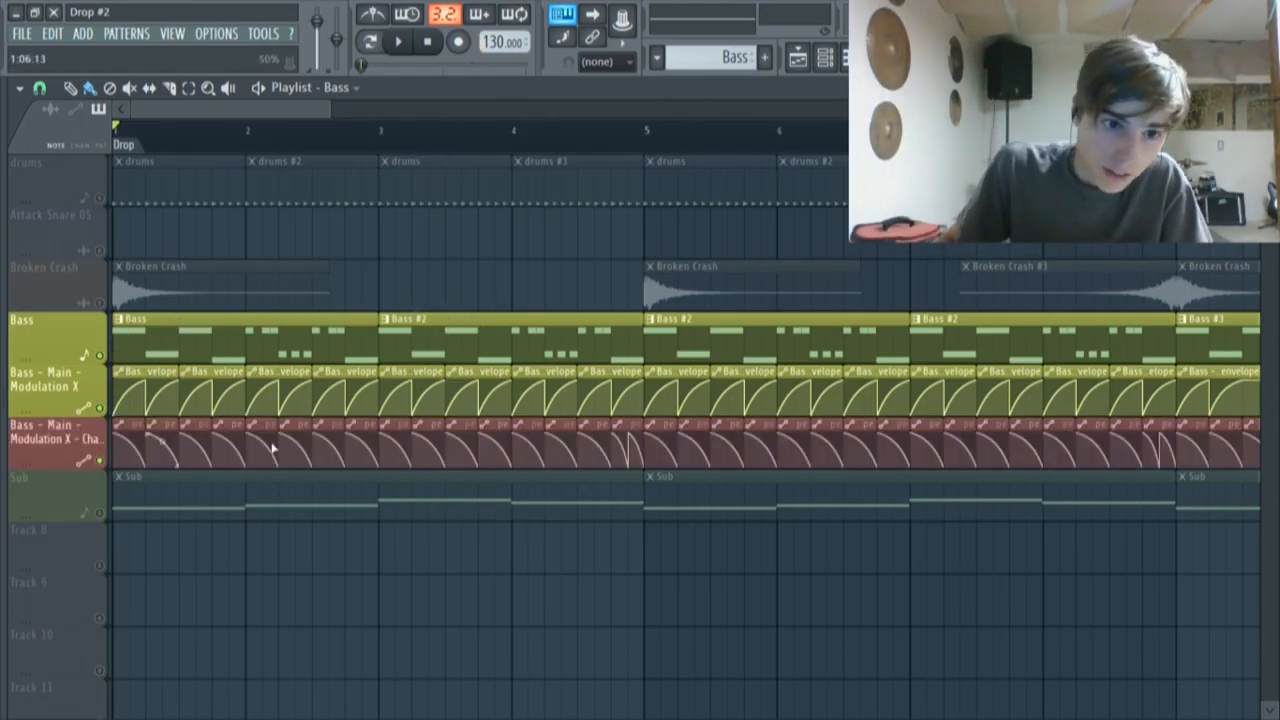
left_click(405, 42)
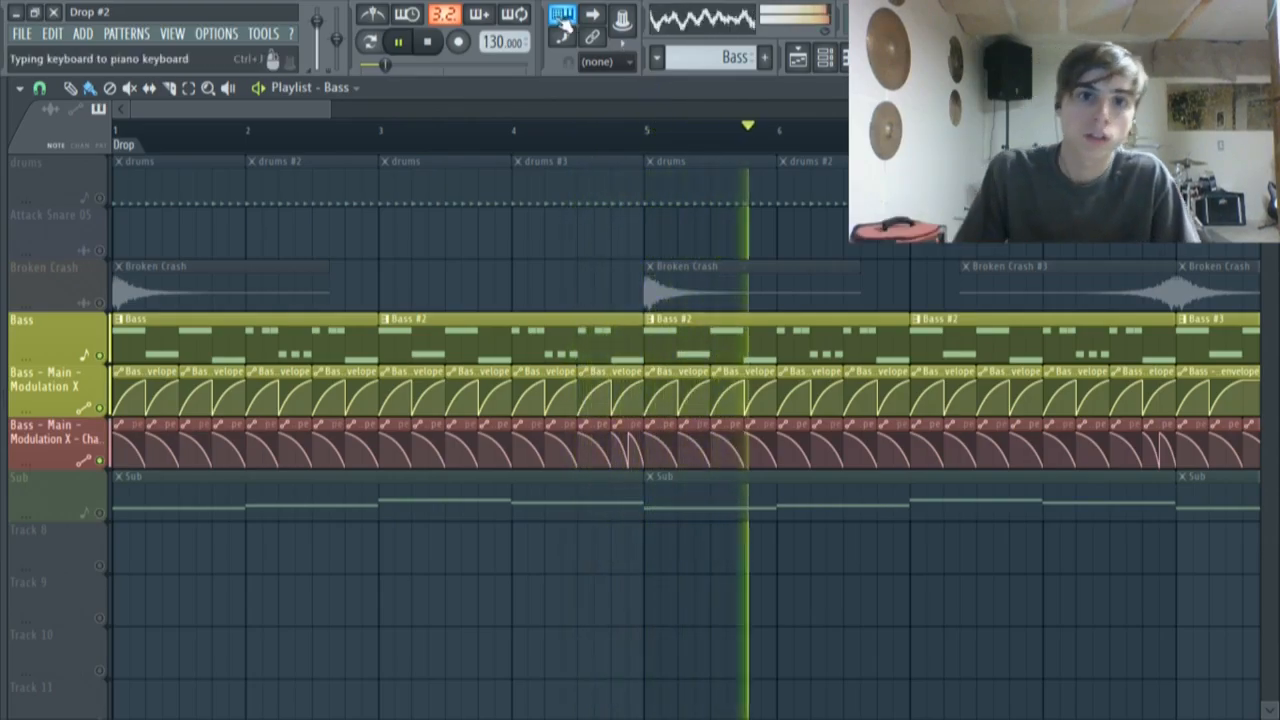
left_click(402, 42)
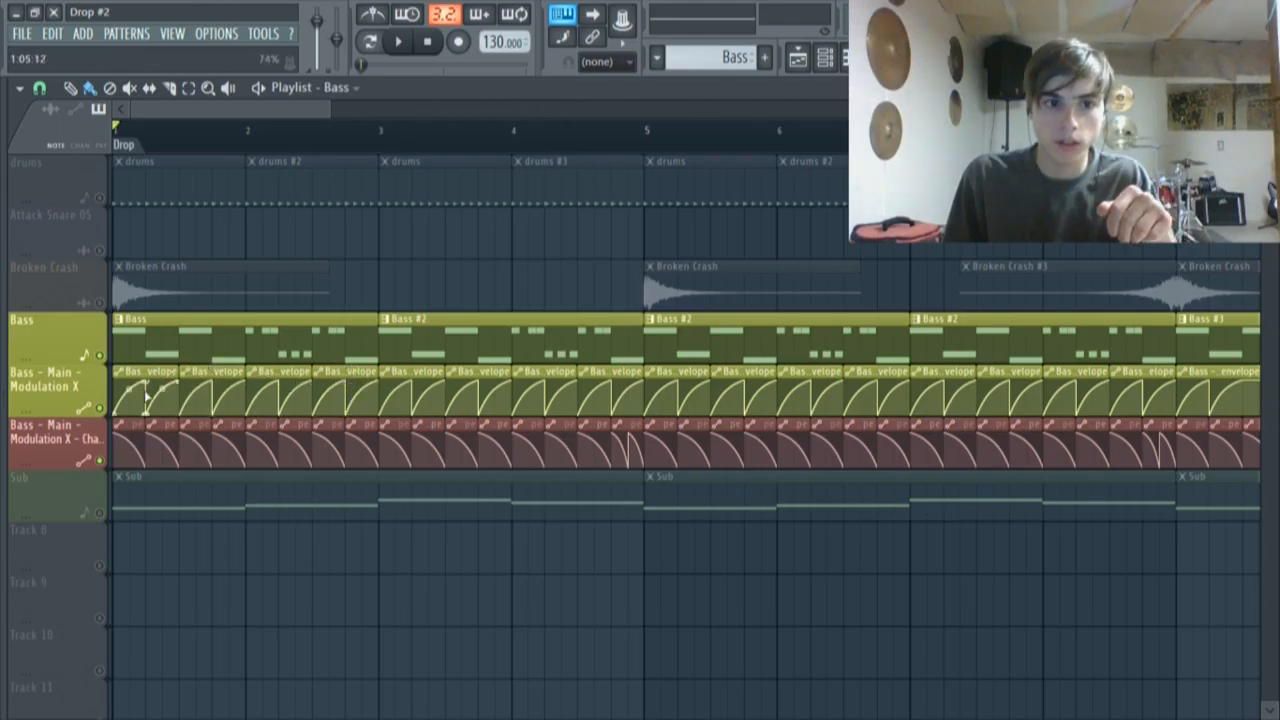
Solo the Bass track in the playlist and unmute only the first Bass - Main - Modulation X automation track
left_click(822, 60)
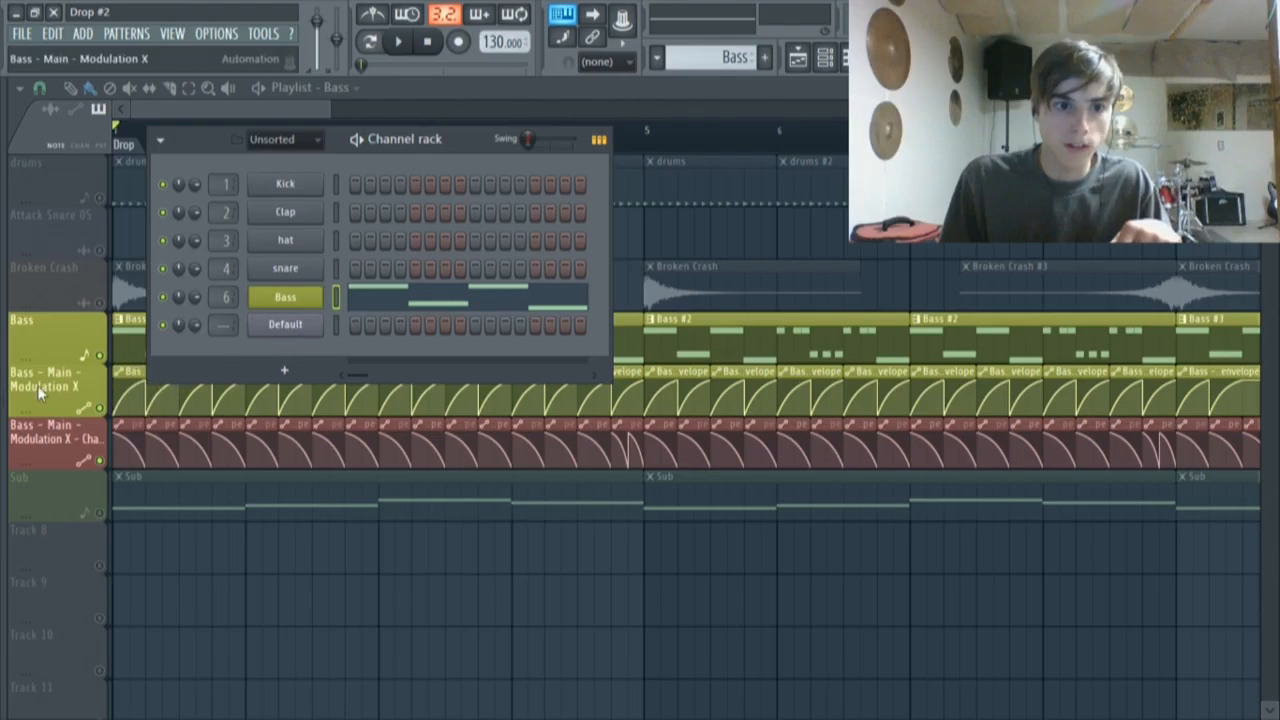
right_click(101, 461)
right_click(101, 356)
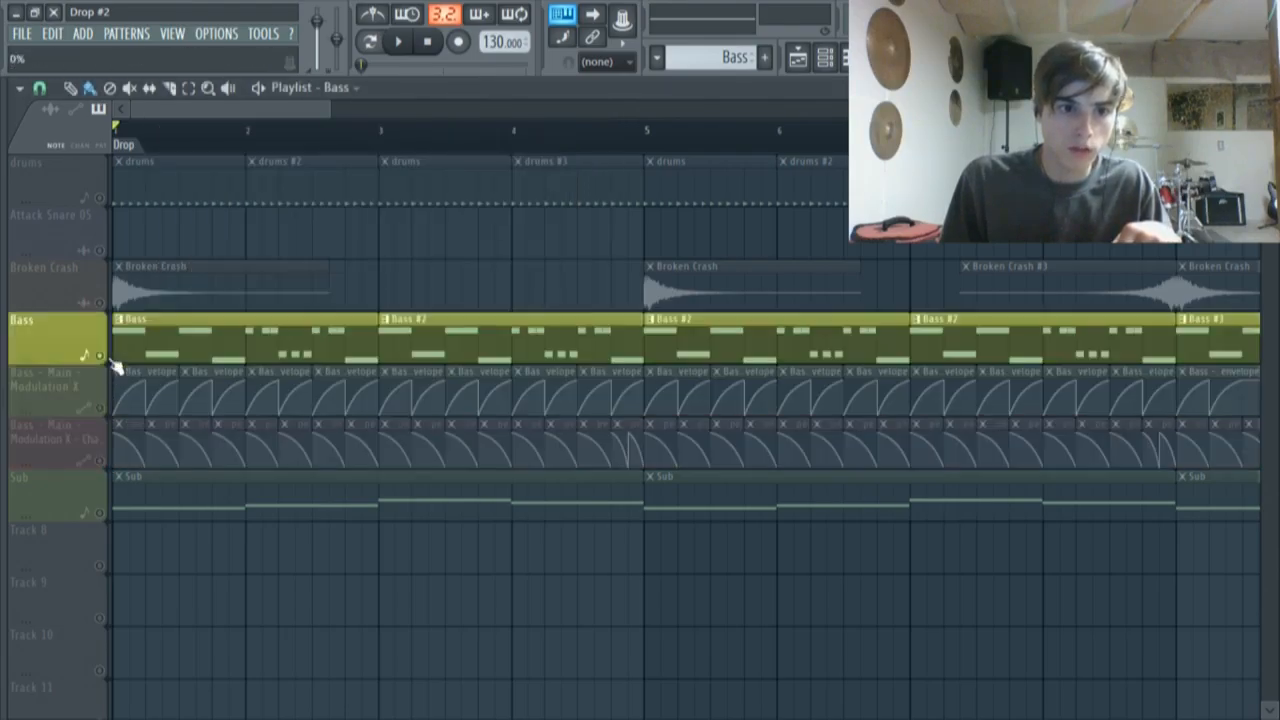
left_click(100, 407)
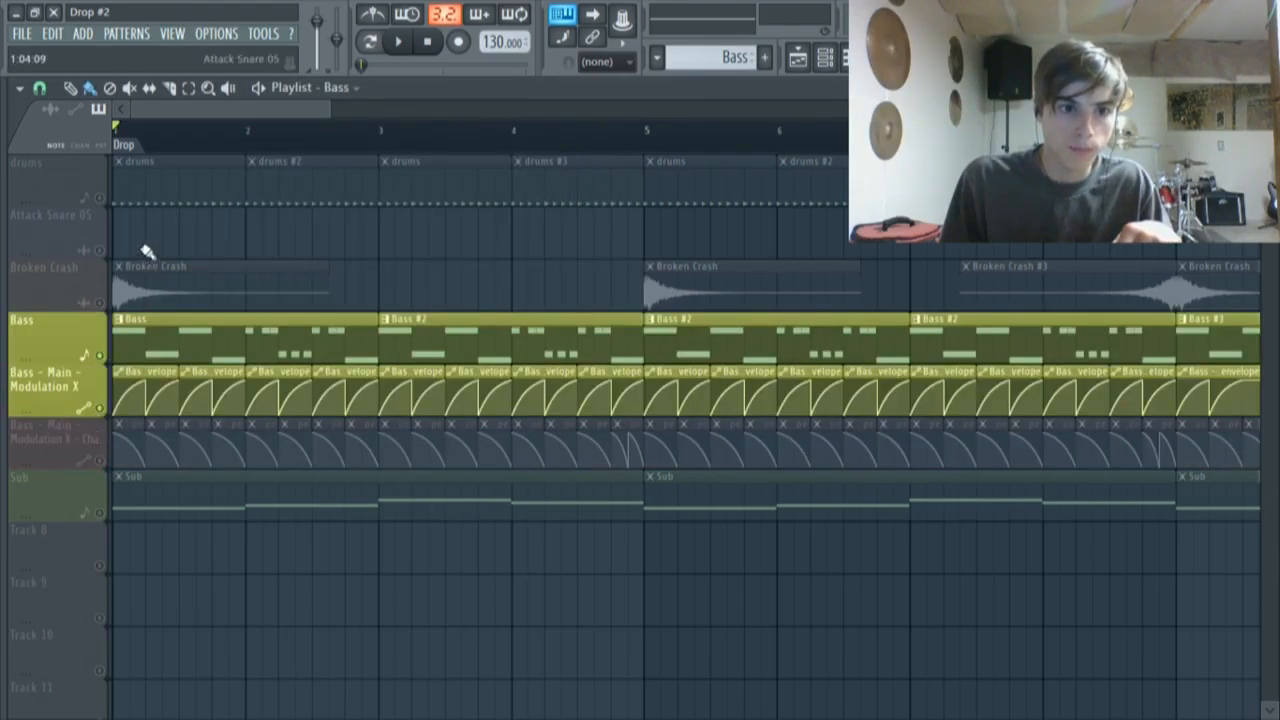
Play the Bass and first Modulation X tracks with the Bass channel's Sytrus open to watch its modulation point move
left_click(824, 57)
left_click(285, 297)
left_click_drag(140, 108, 312, 110)
left_click(400, 44)
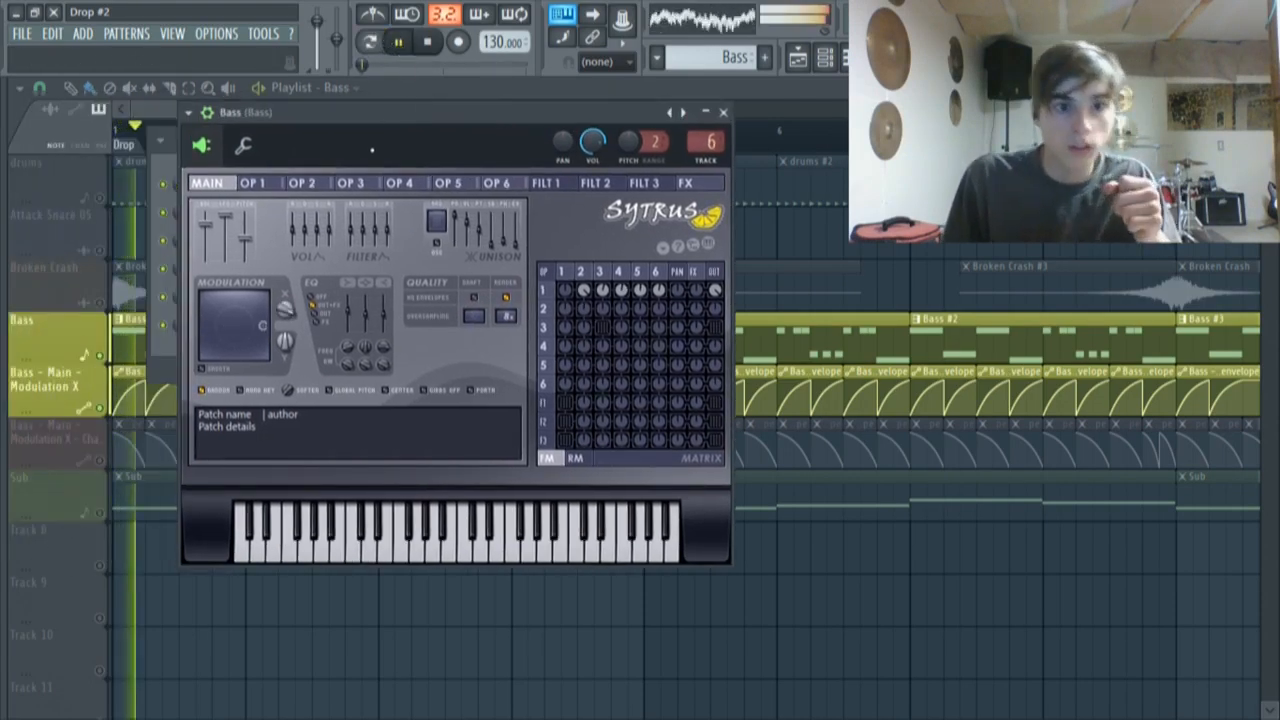
left_click(400, 46)
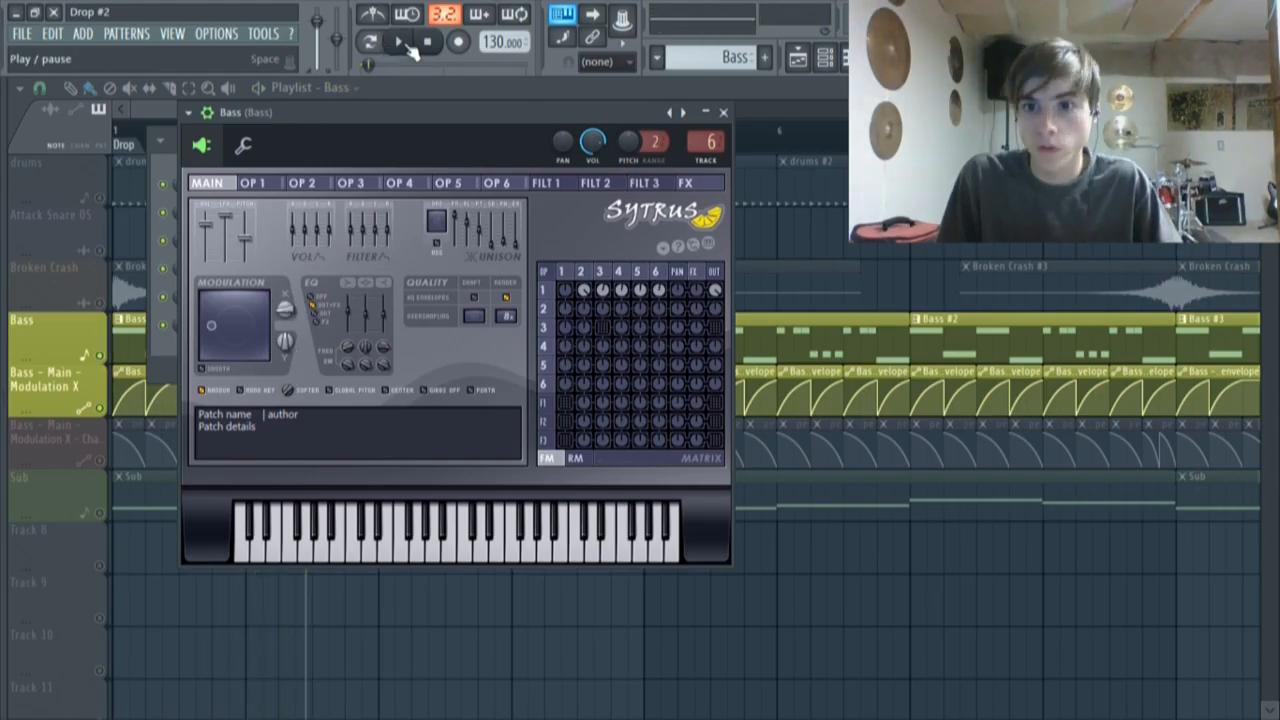
left_click(409, 47)
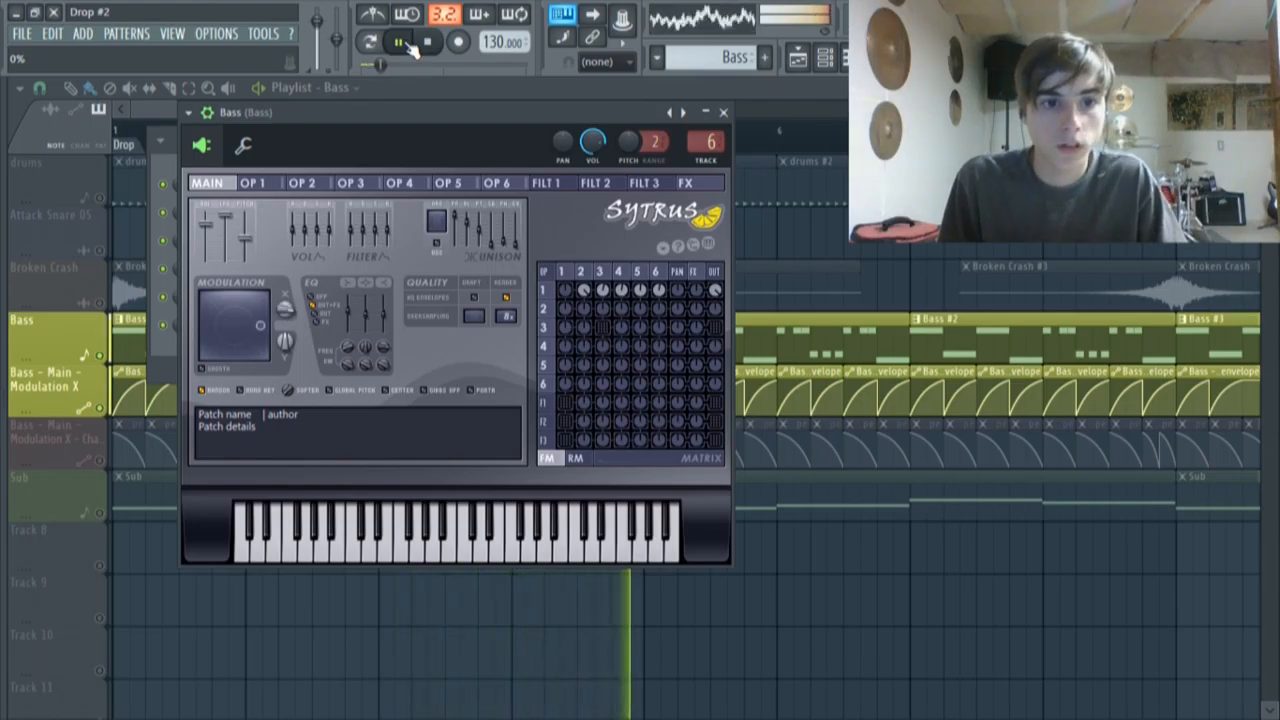
left_click(409, 47)
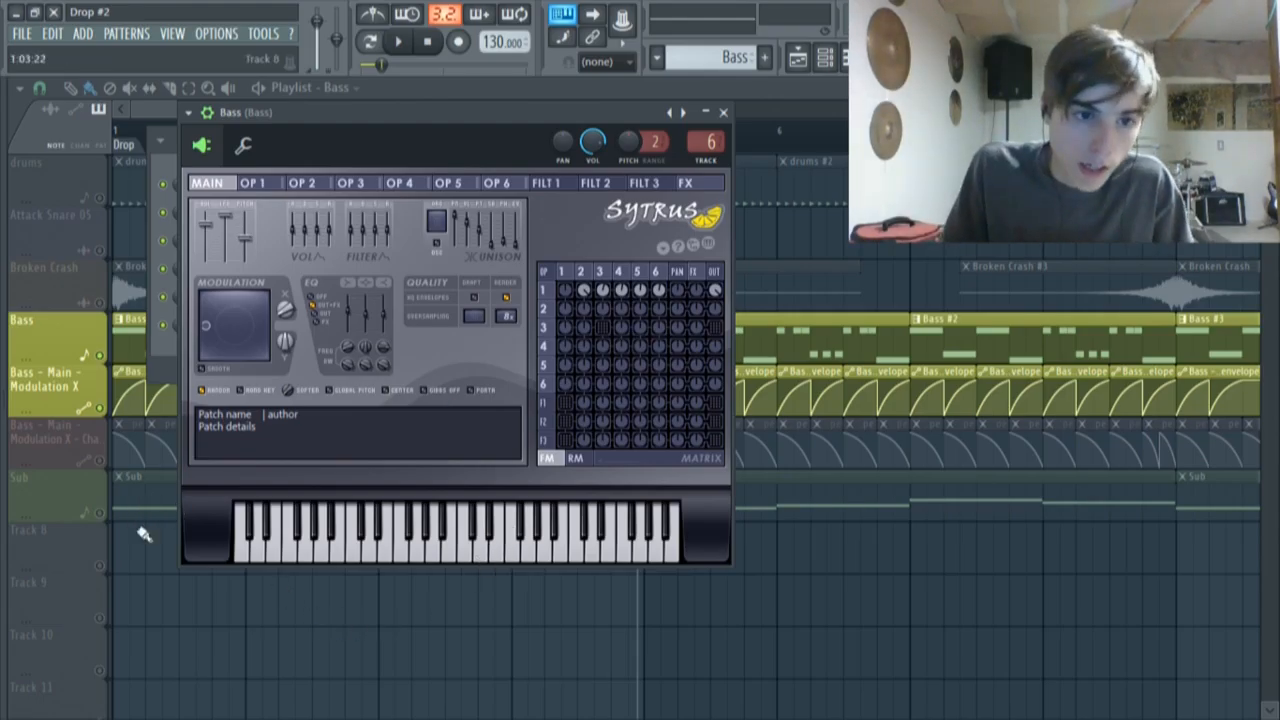
Unmute the second Bass - Main - Modulation X automation track in the playlist
left_click(100, 460)
left_click(826, 58)
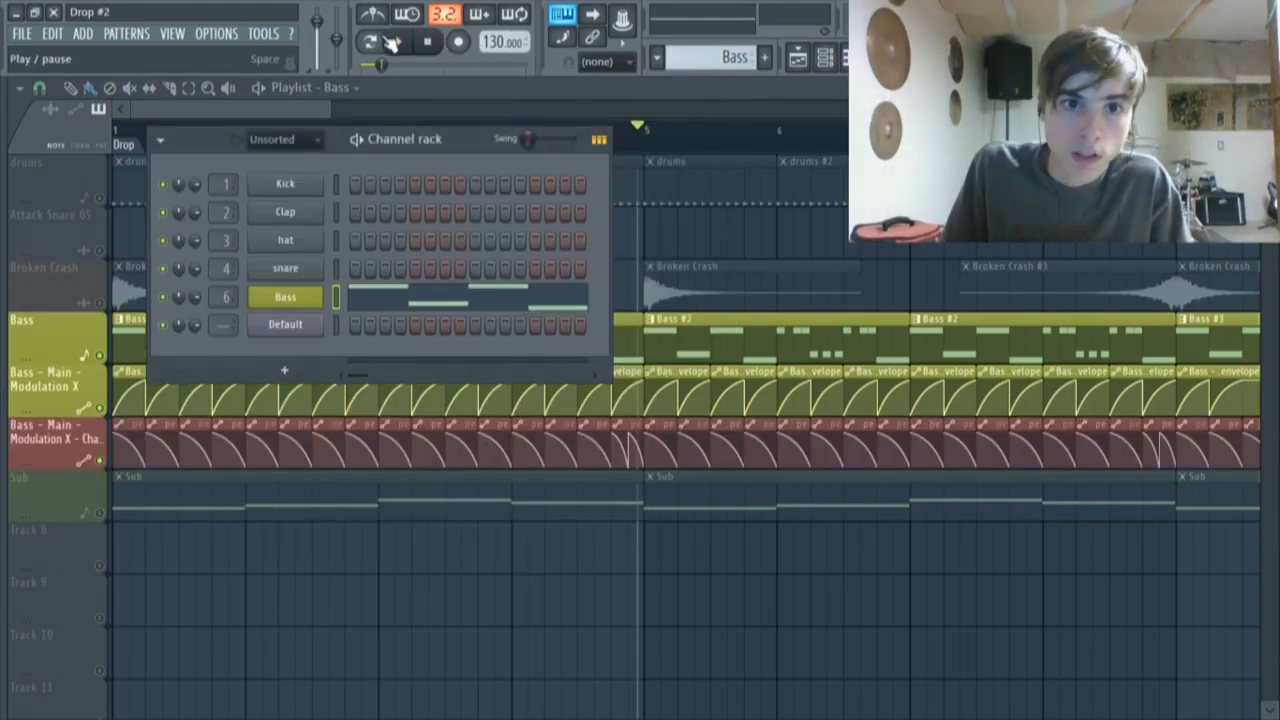
right_click(677, 232)
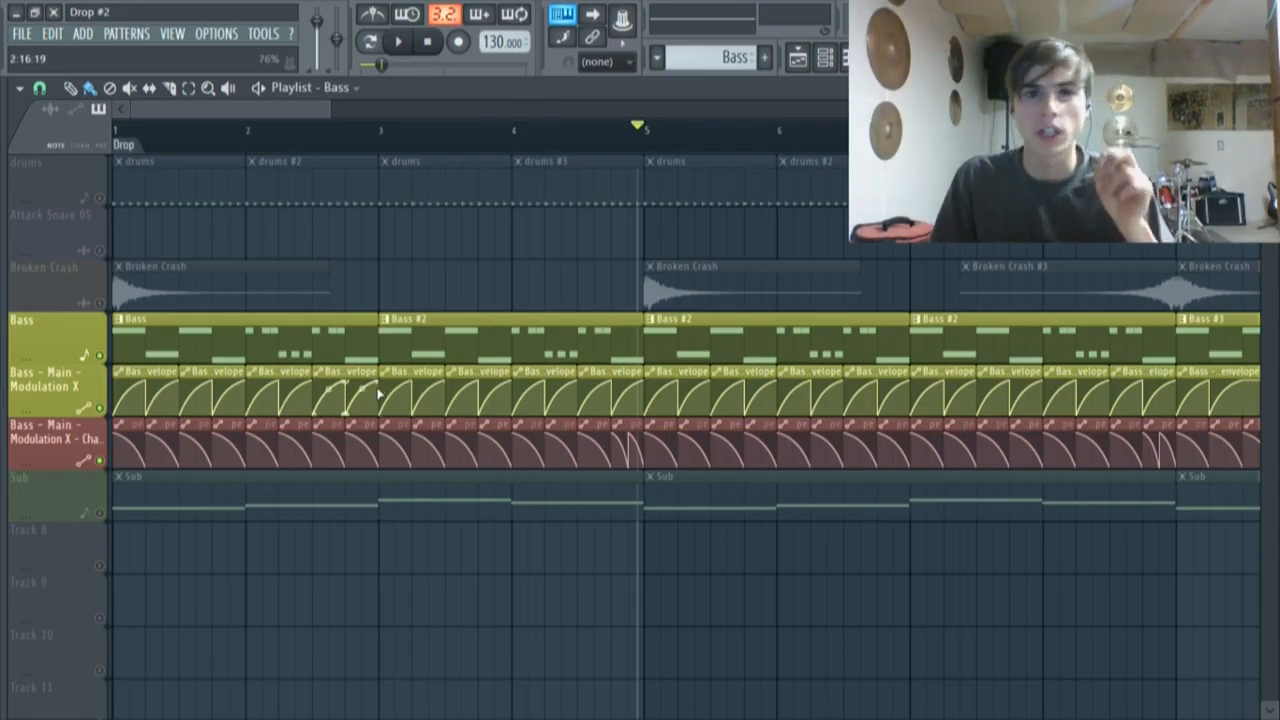
Play from the song's start with both automation tracks active while watching the modulation point in the Bass Sytrus
left_click_drag(637, 126, 115, 126)
left_click(828, 56)
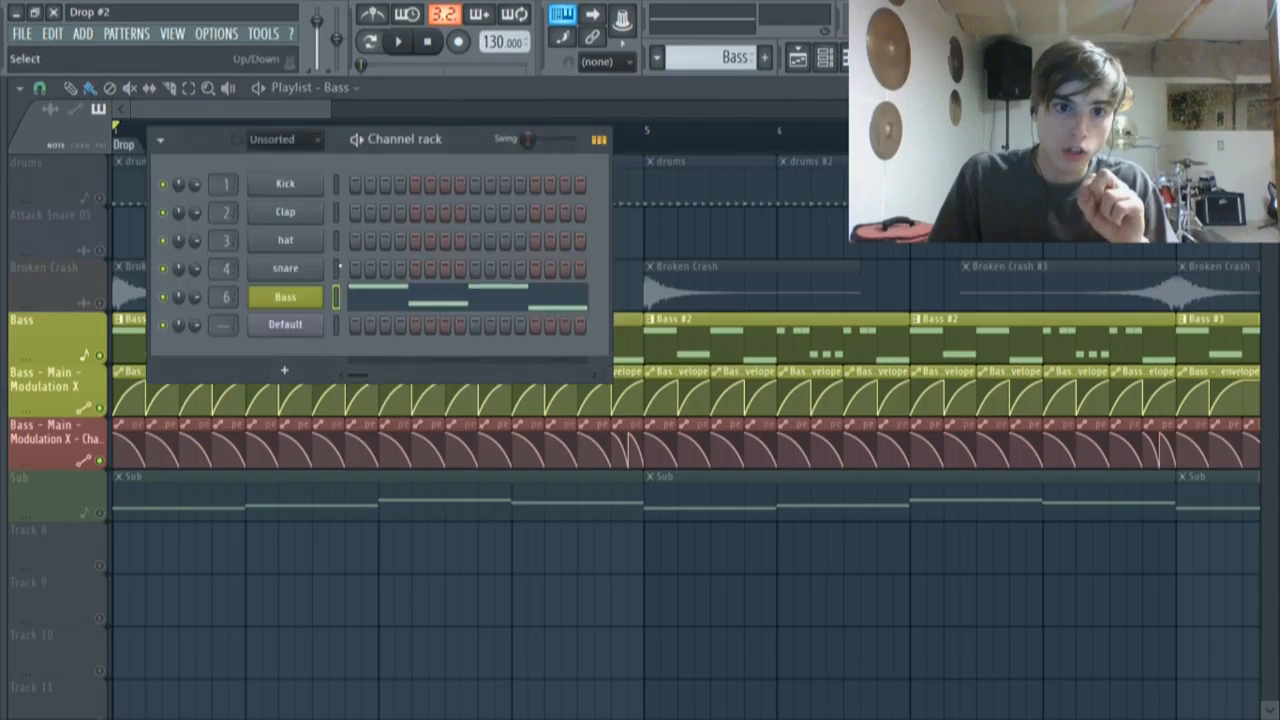
left_click(303, 296)
left_click(397, 42)
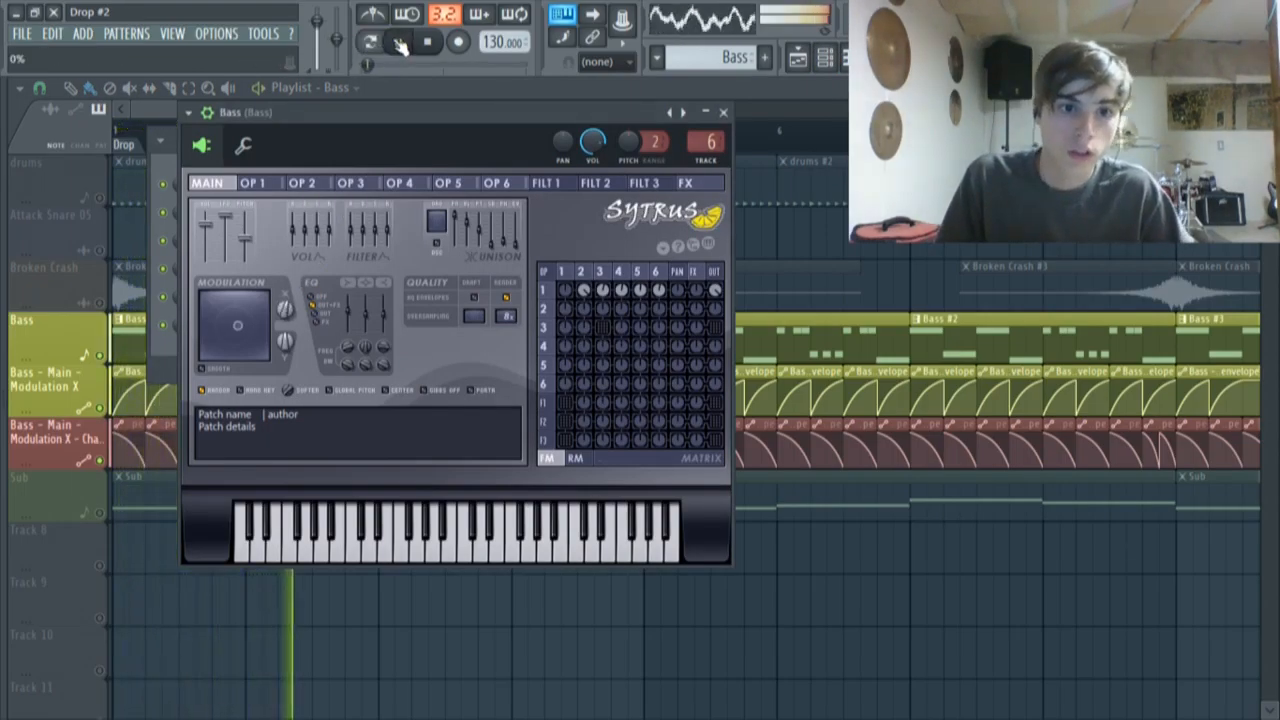
left_click(399, 43)
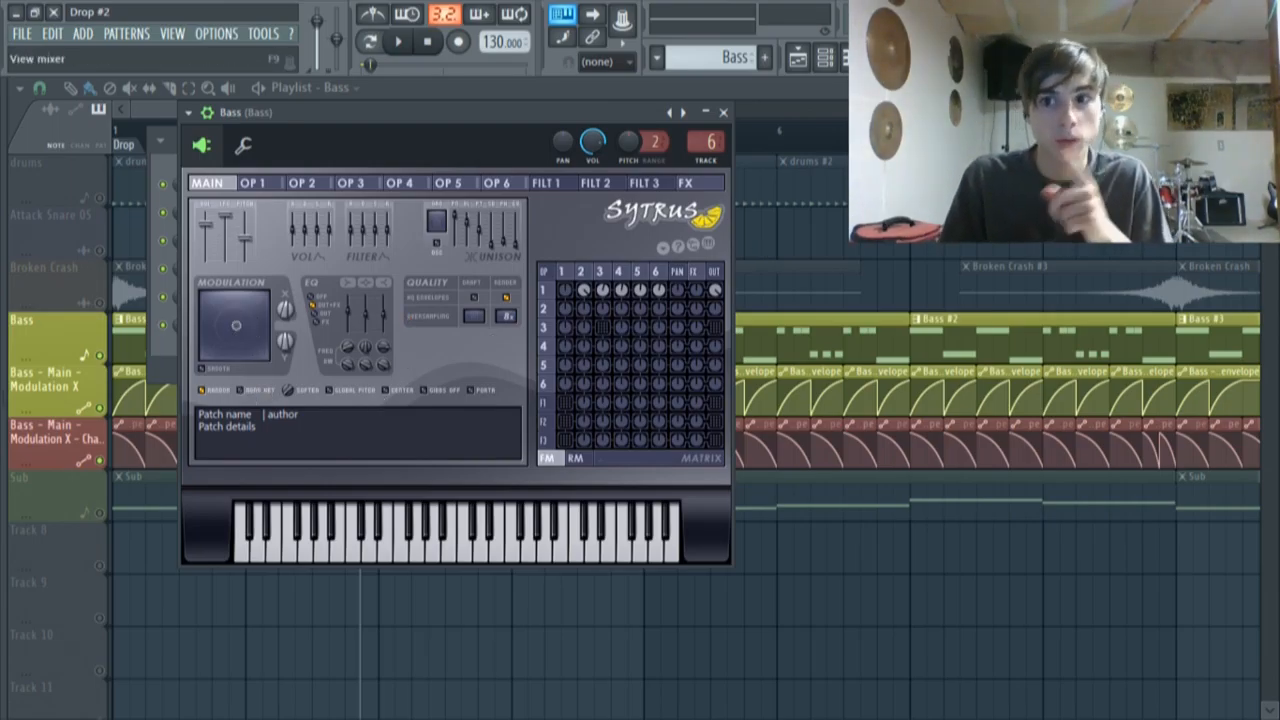
Check the Vocodex effect on the Bass mixer track, close it and return to the playlist
left_click(879, 57)
left_click(1150, 145)
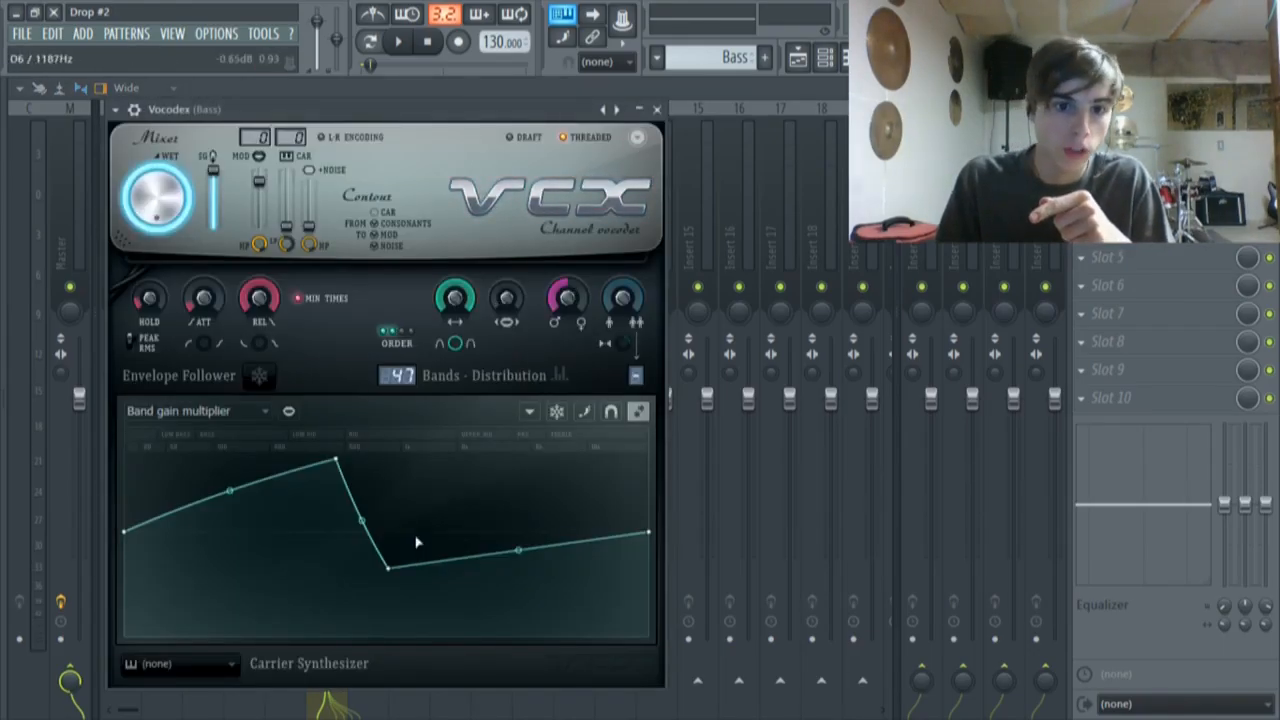
left_click(656, 109)
left_click(797, 57)
Play the Bass with both automations while viewing its Sytrus modulation, stop playback and close the synth
left_click(403, 42)
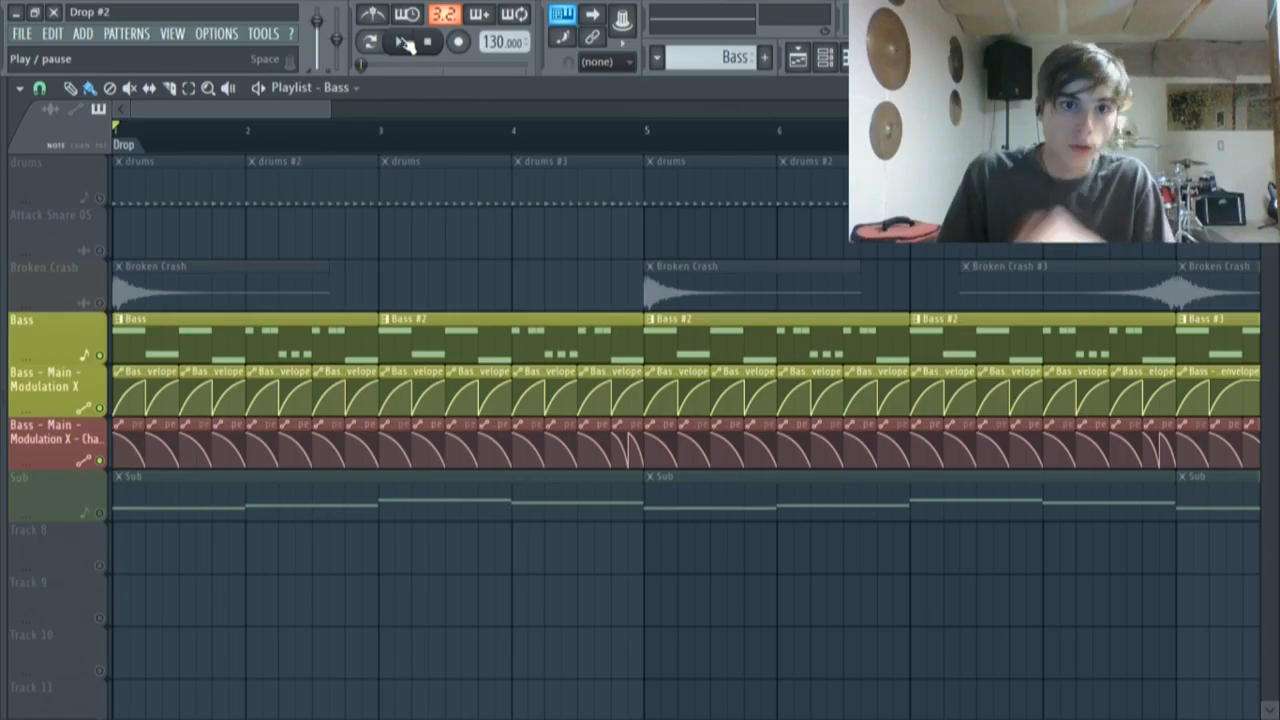
left_click(846, 57)
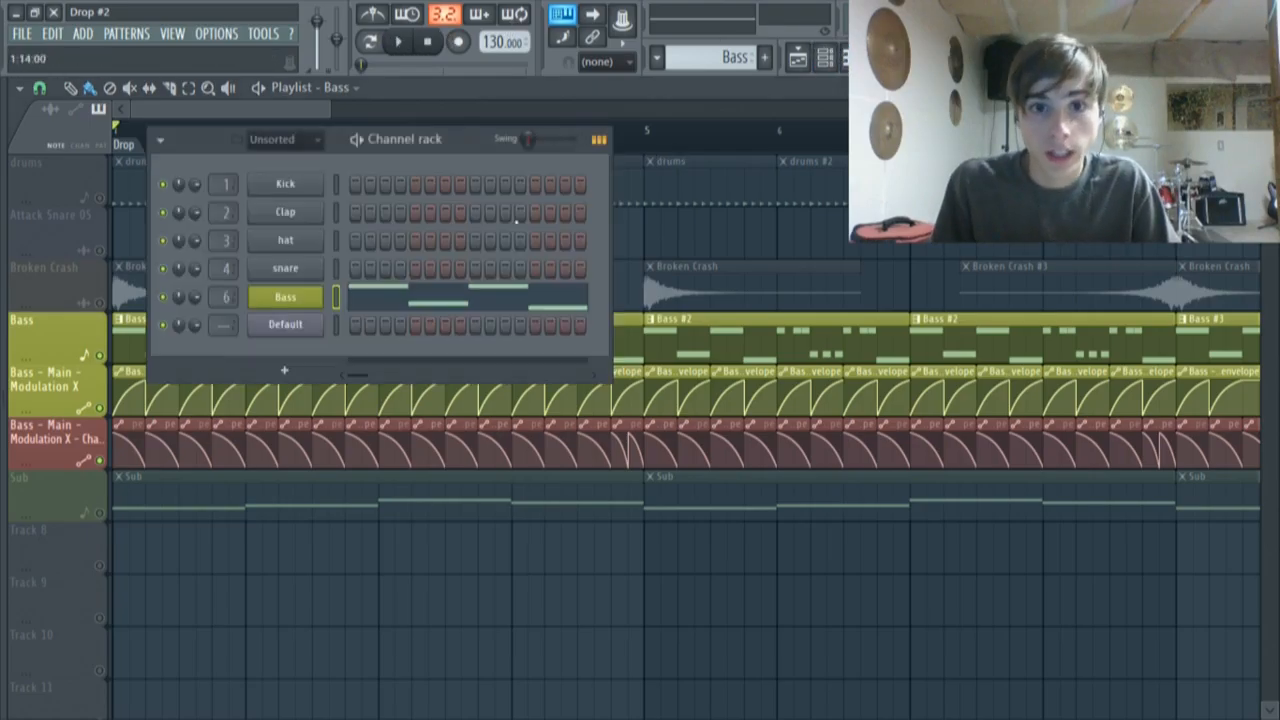
left_click(290, 296)
left_click(397, 42)
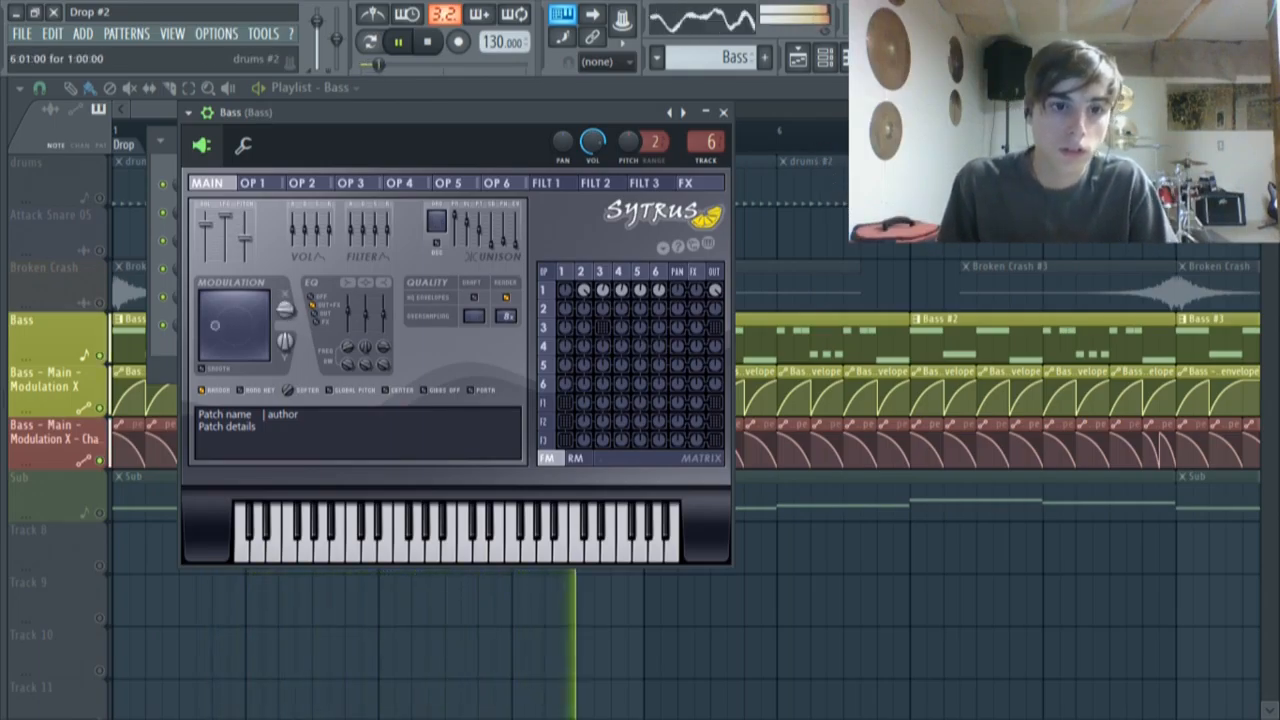
left_click(401, 41)
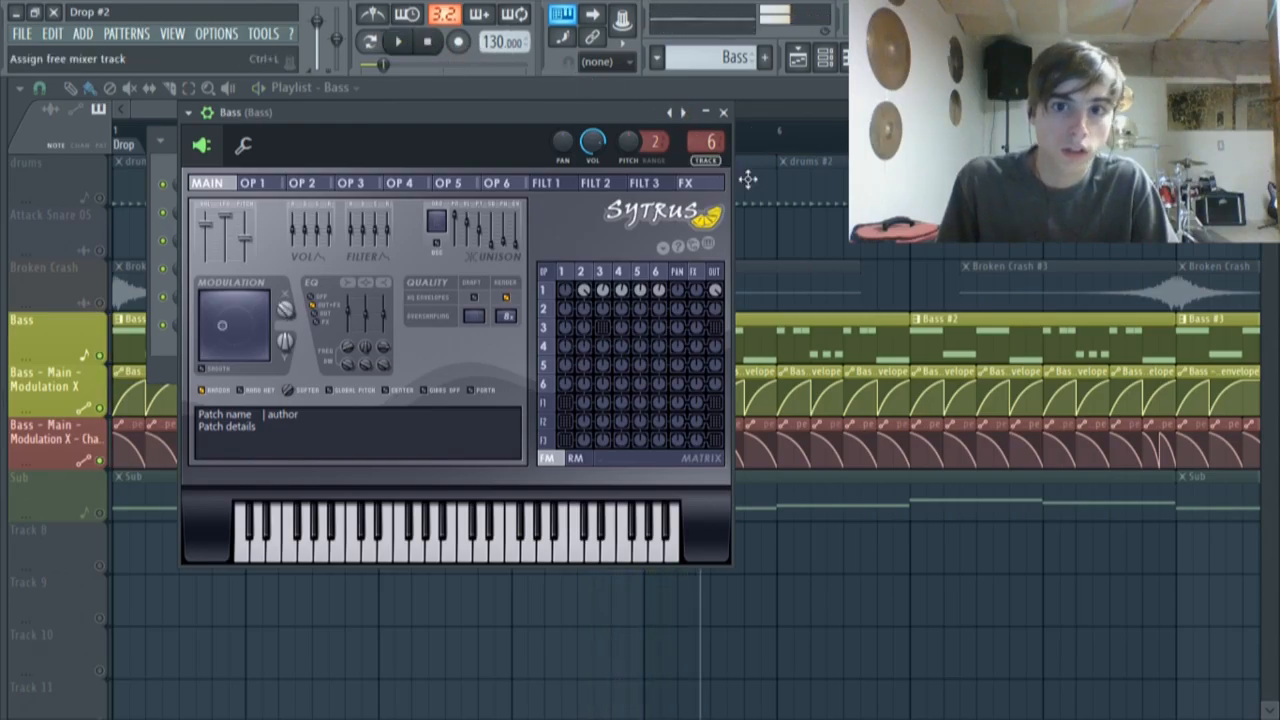
left_click(723, 113)
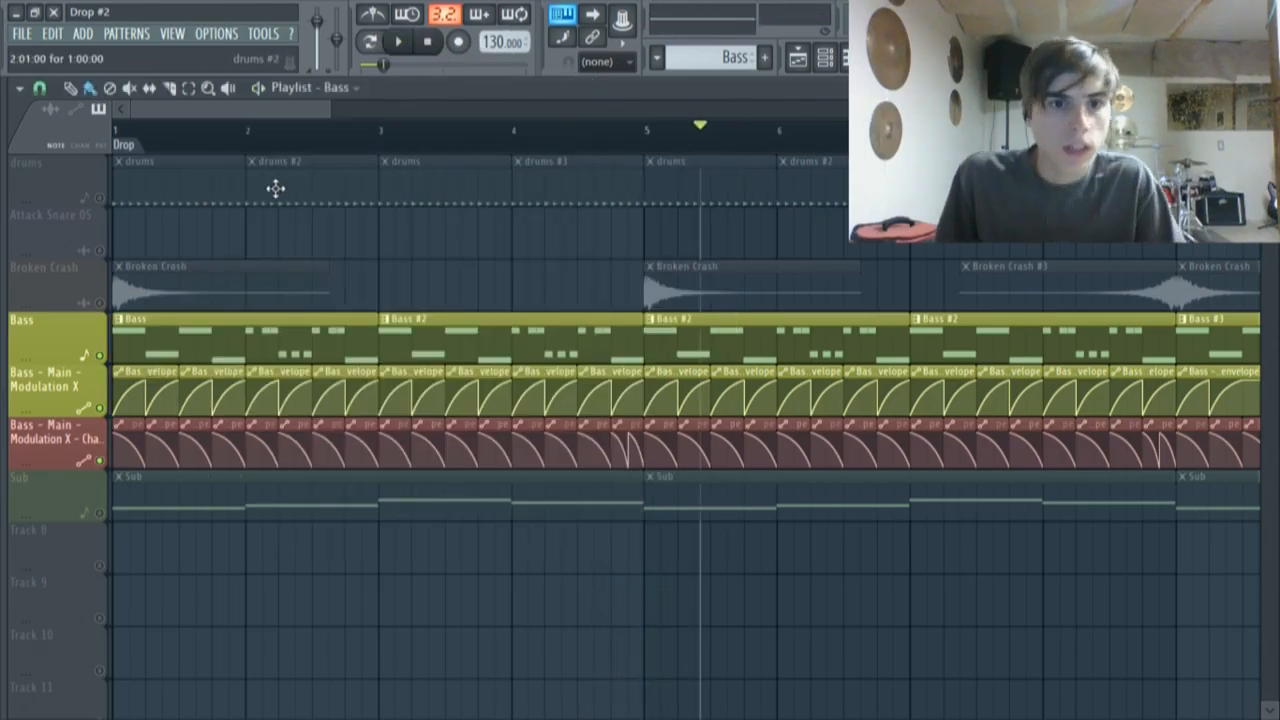
Unmute all playlist tracks and open the Sub pattern's notes in the piano roll
left_click(101, 200)
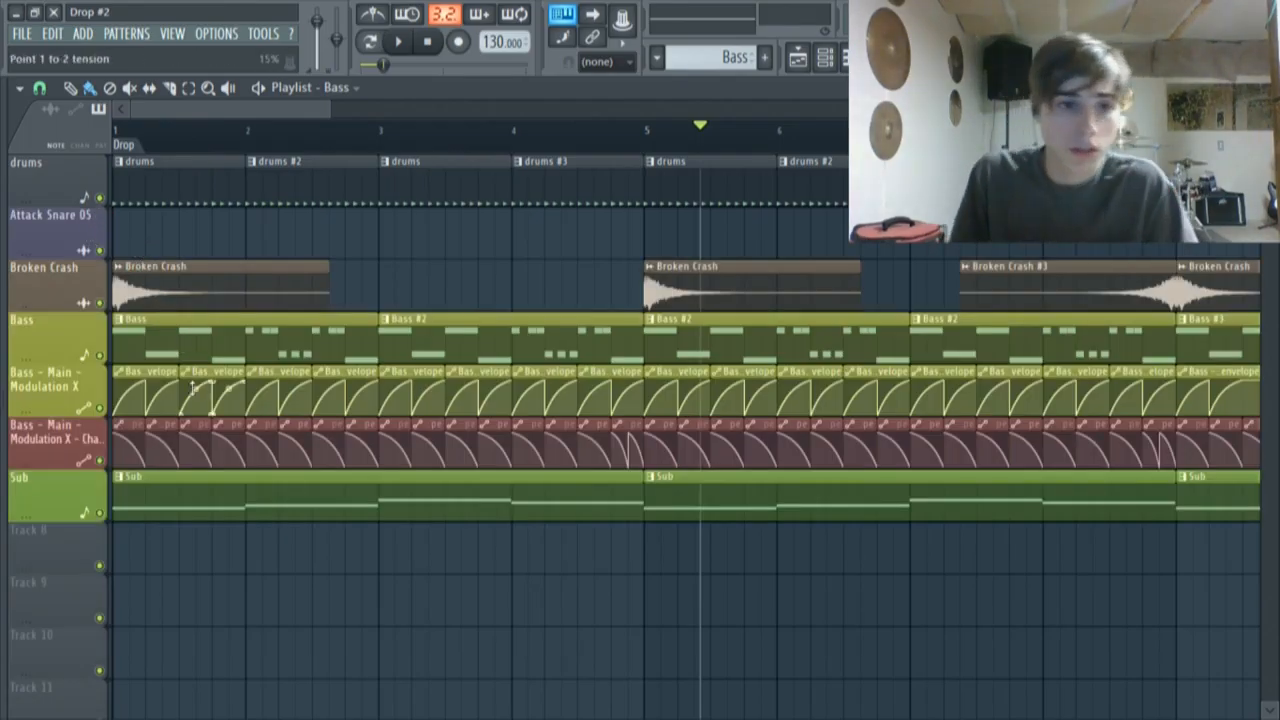
double_click(214, 476)
scroll(500, 217, "up", 8)
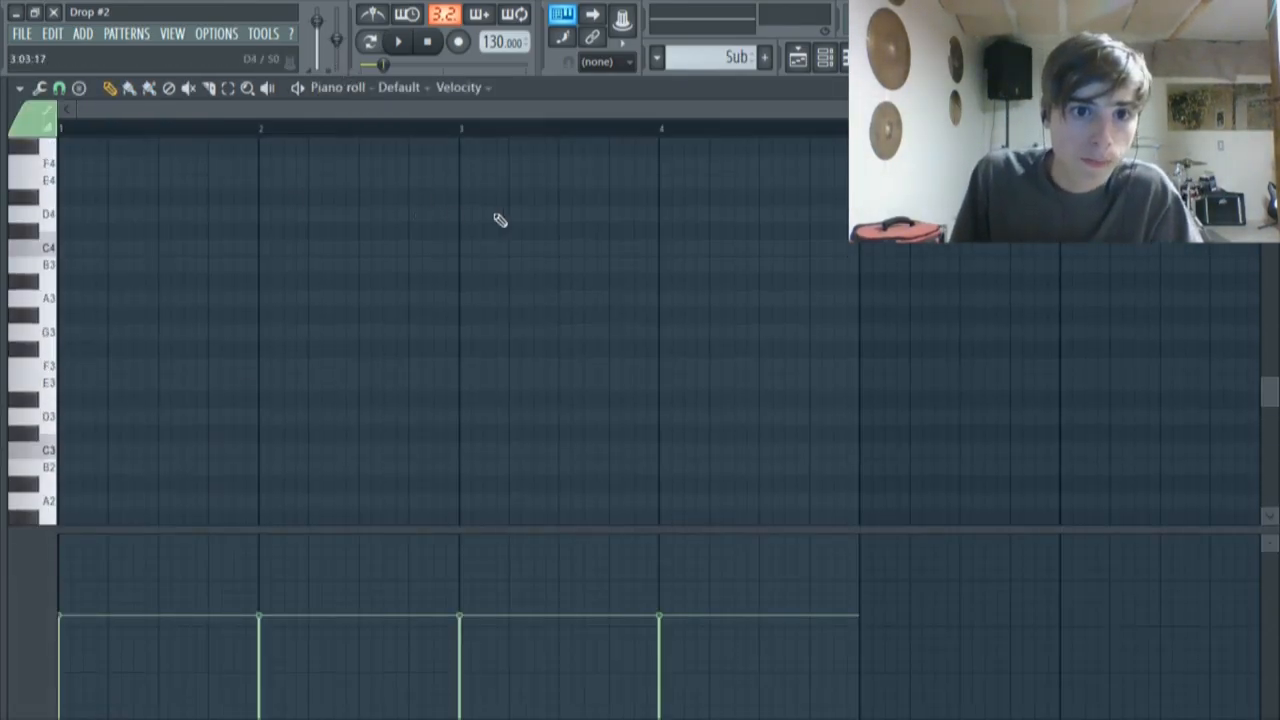
scroll(526, 303, "up", 8)
scroll(510, 315, "down", 2)
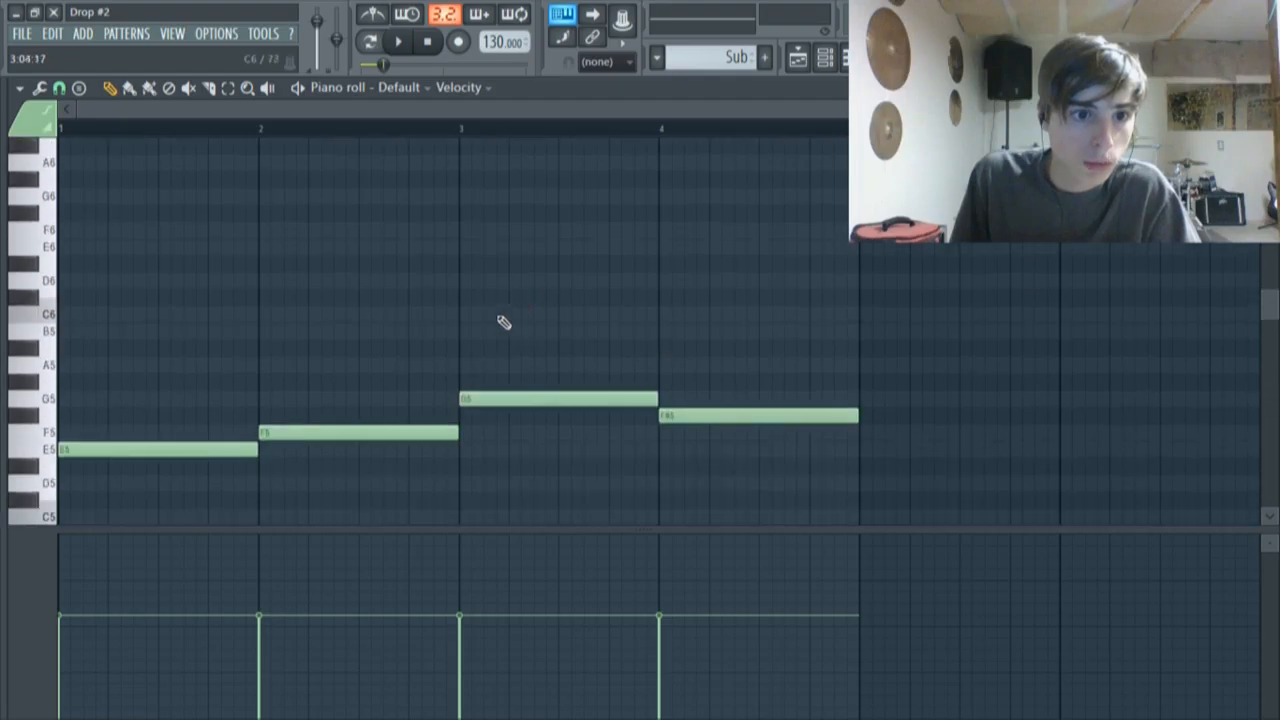
Examine the Default channel's Sytrus used for the sub, including its main settings, Operator 1 and the FM/RM matrix, and close it
left_click(824, 57)
left_click(290, 325)
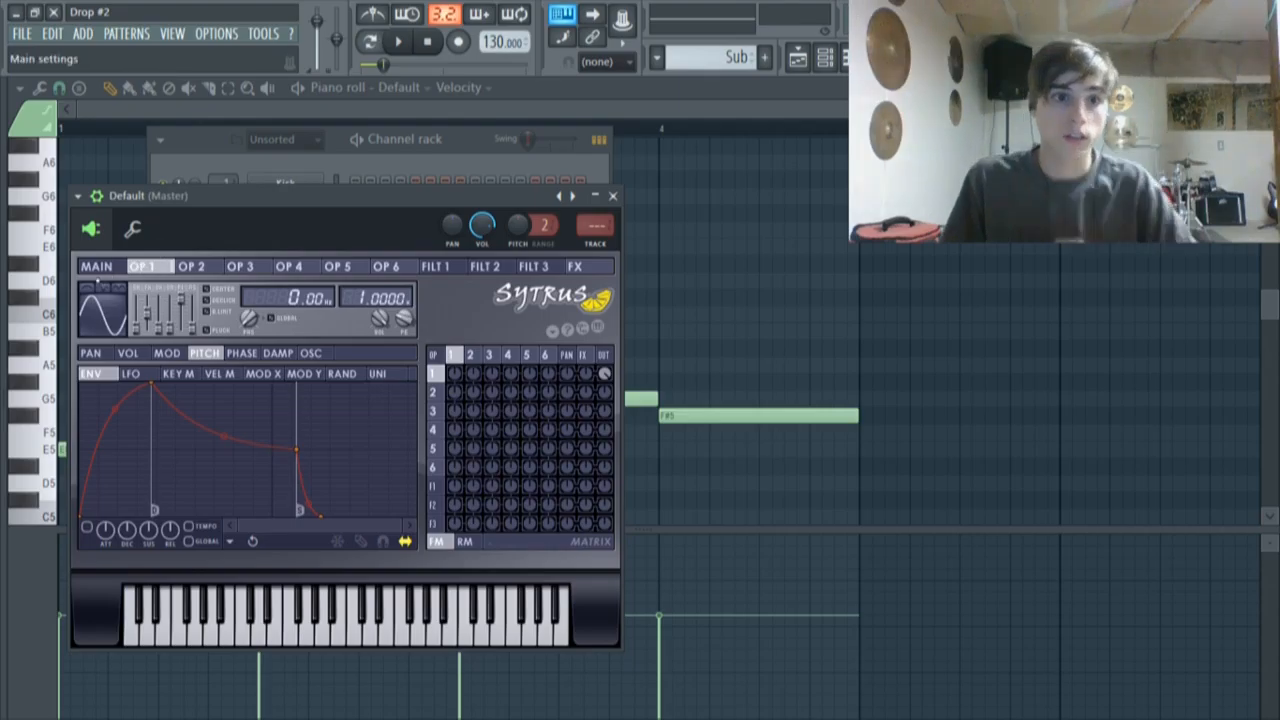
left_click(97, 267)
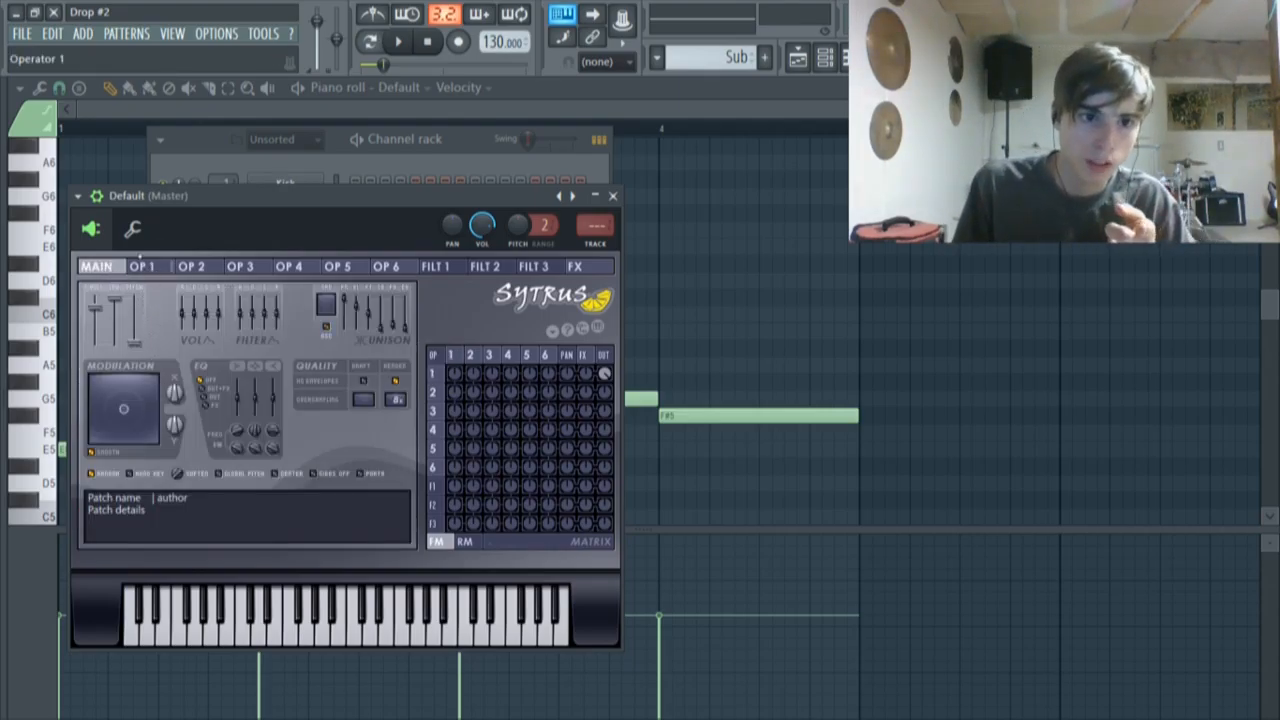
left_click(141, 267)
left_click(470, 541)
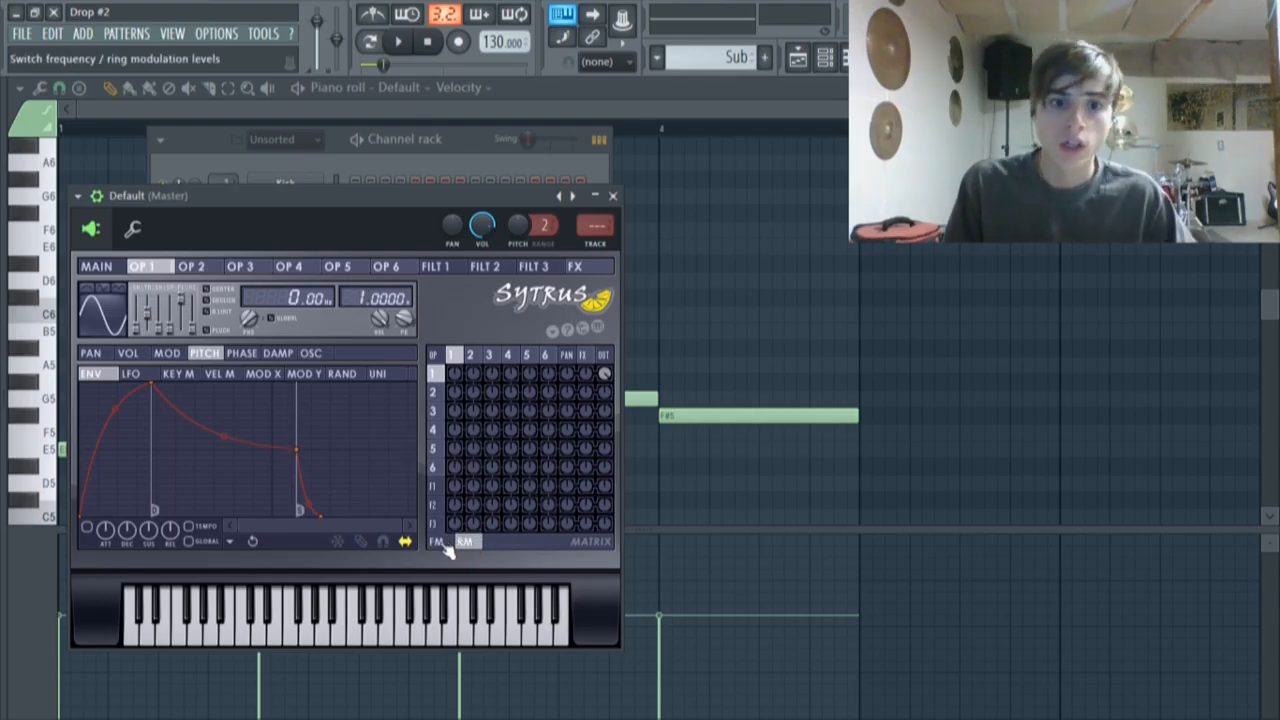
left_click(446, 548)
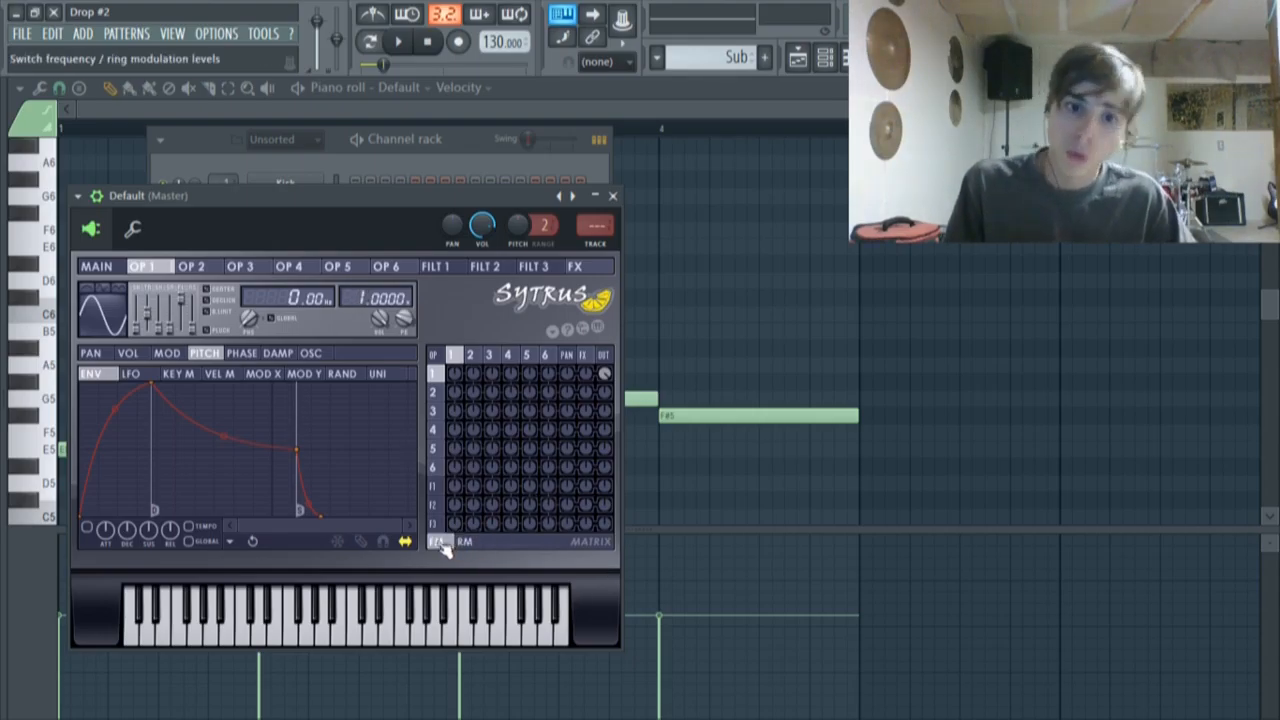
left_click(97, 267)
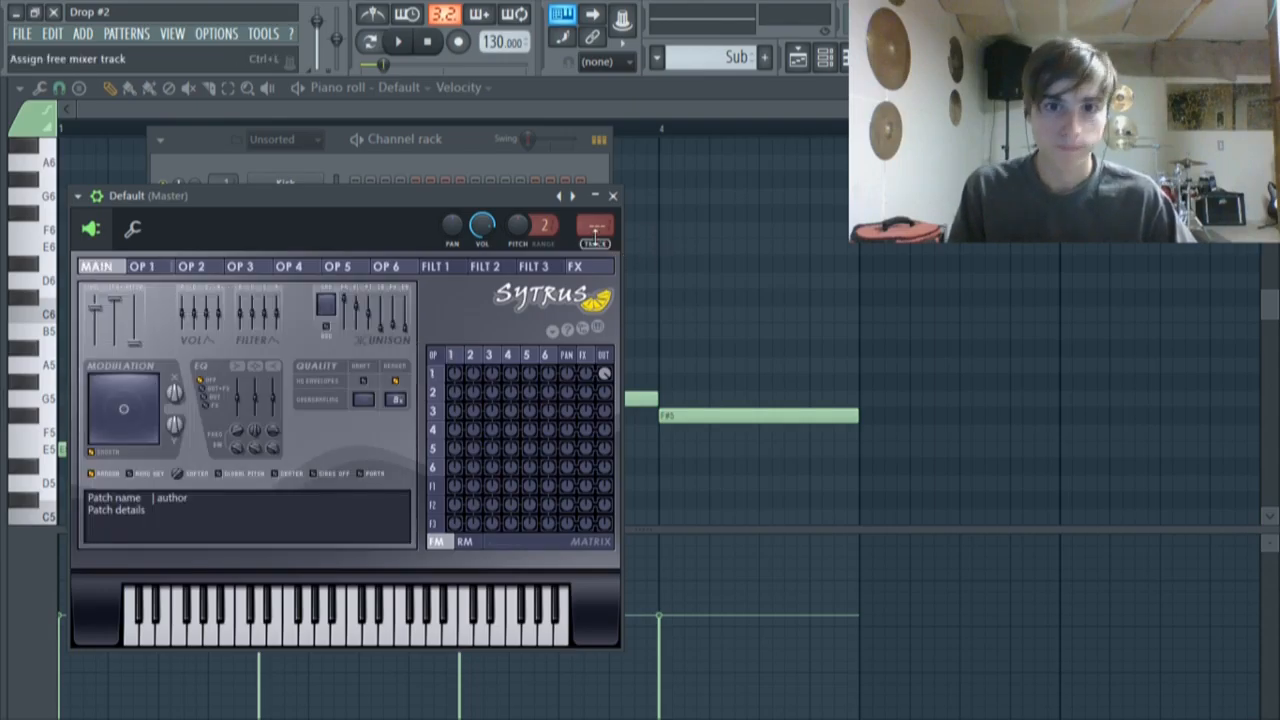
left_click(612, 196)
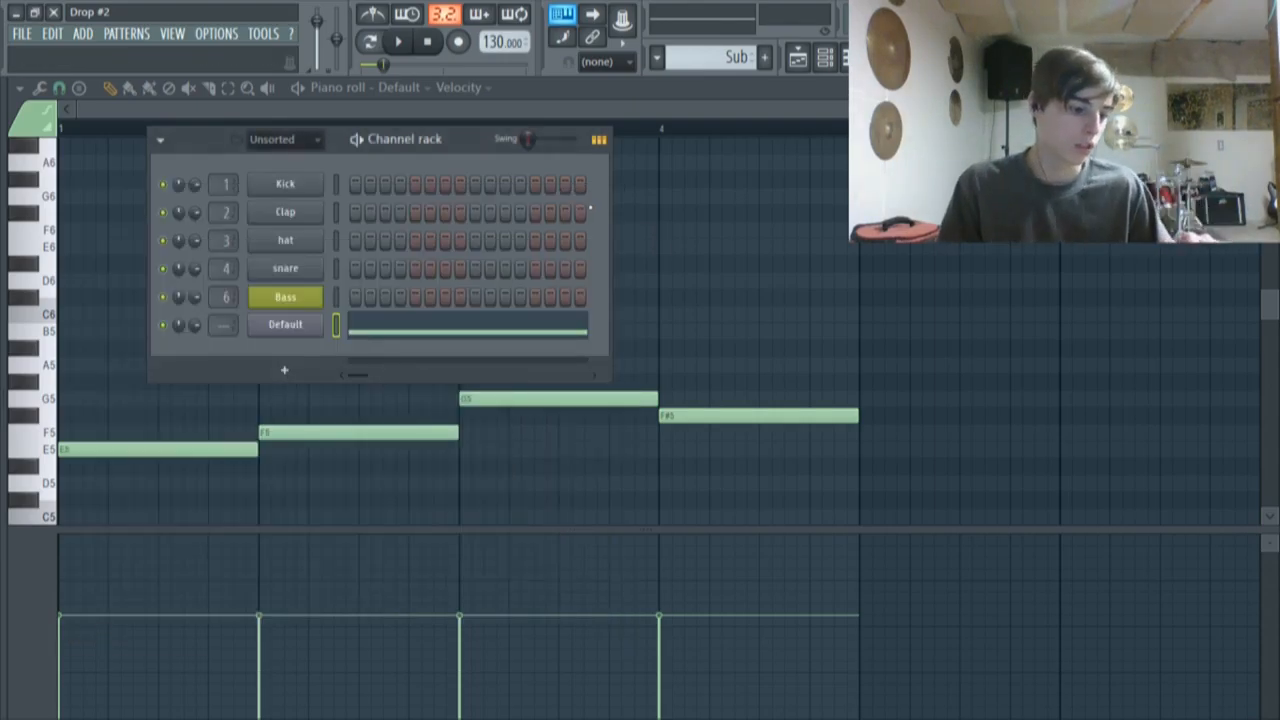
left_click(706, 269)
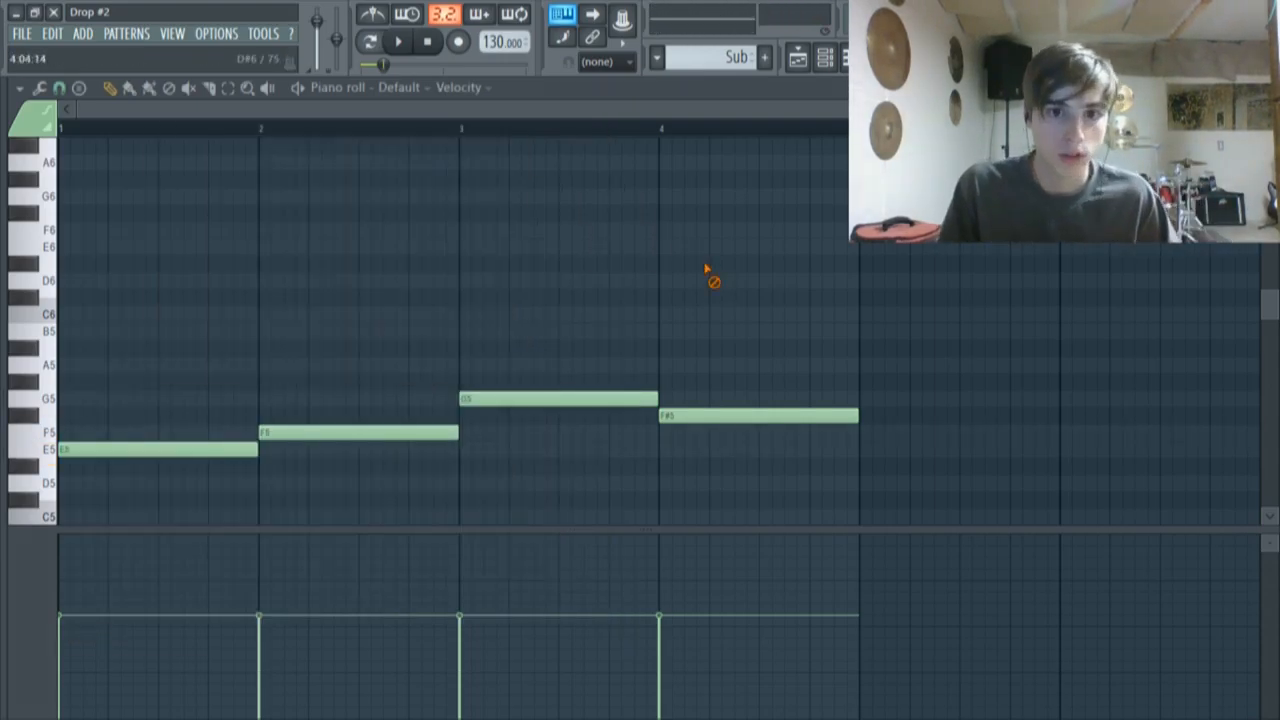
Play the Sub pattern in the piano roll, stop it, reset to the beginning and return to the playlist
left_click(397, 41)
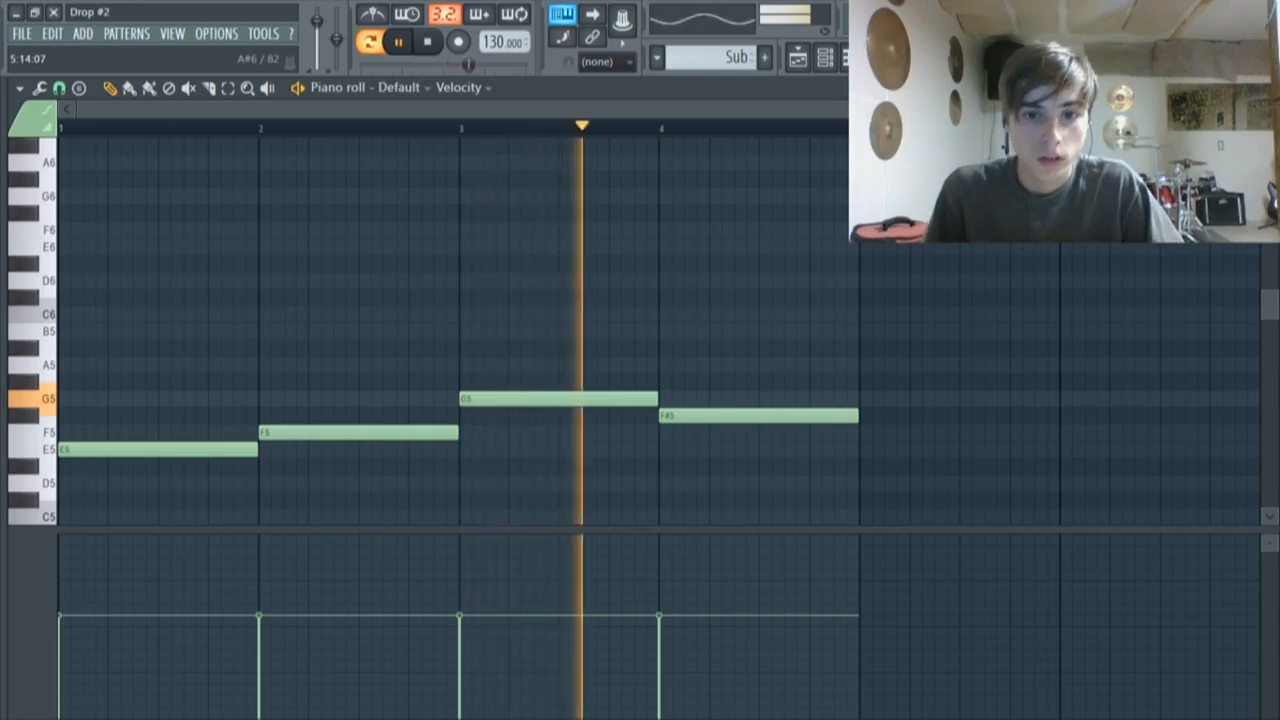
left_click(401, 42)
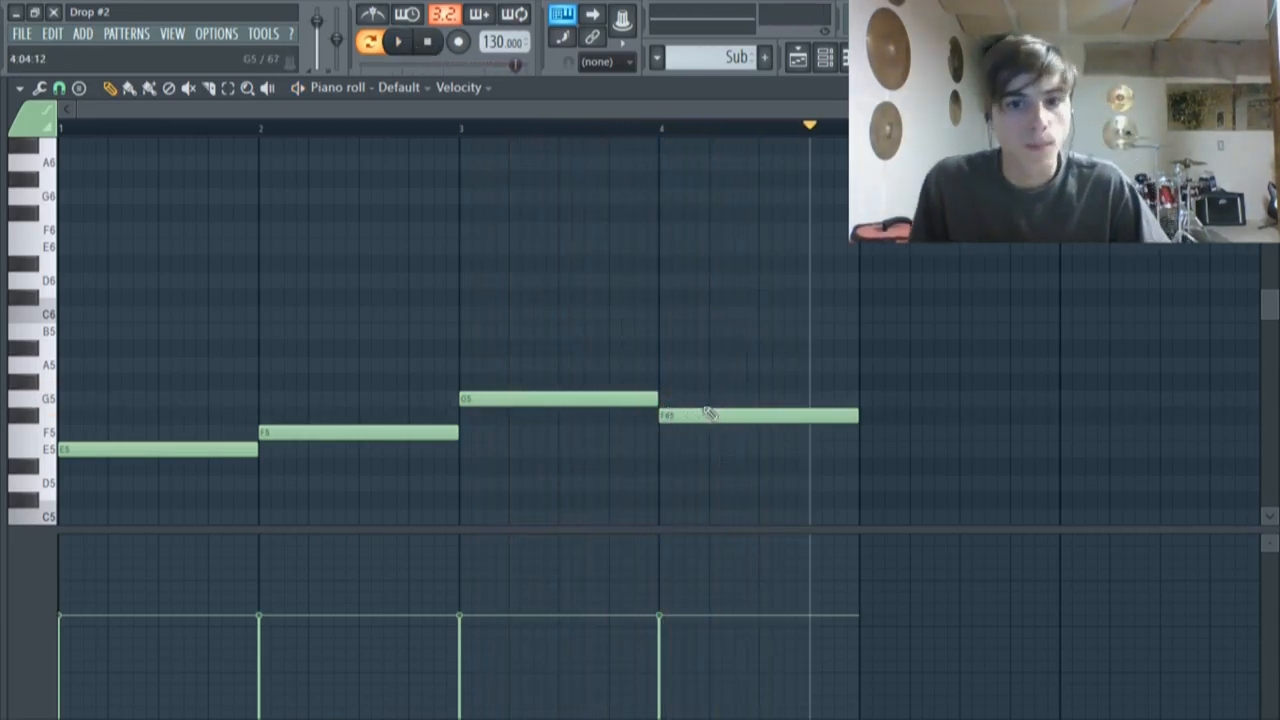
left_click(822, 129)
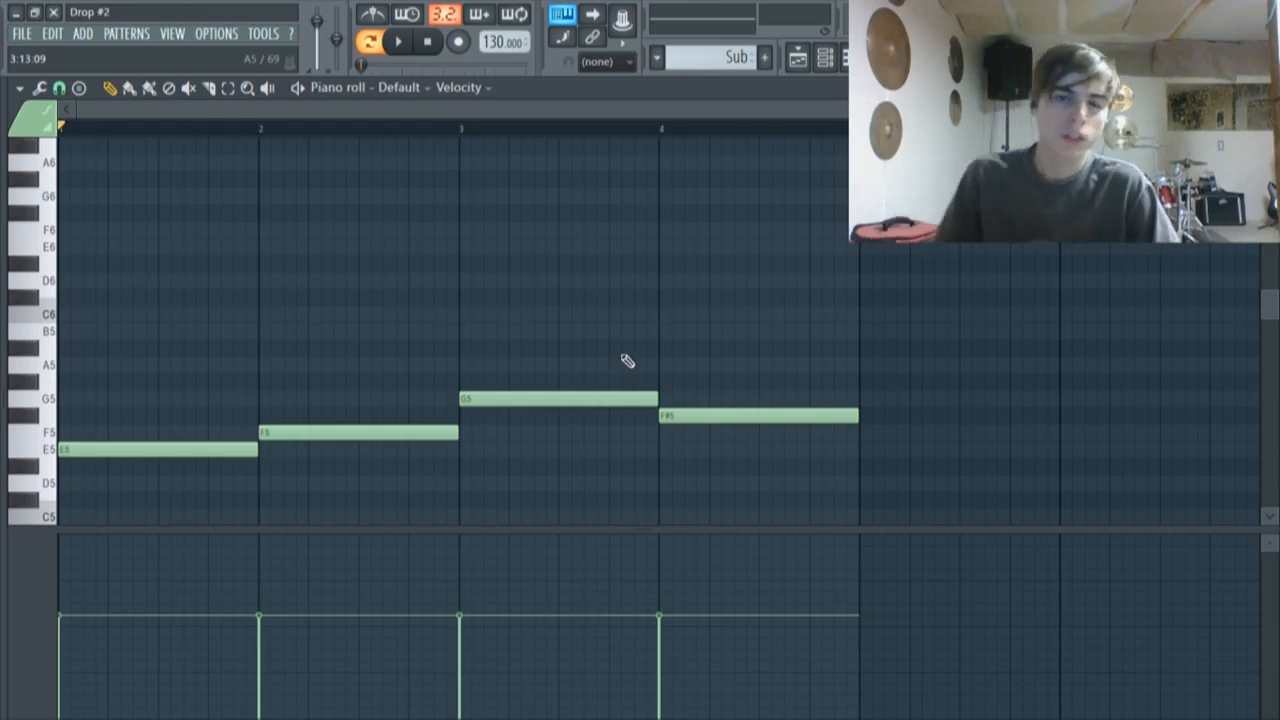
left_click(797, 57)
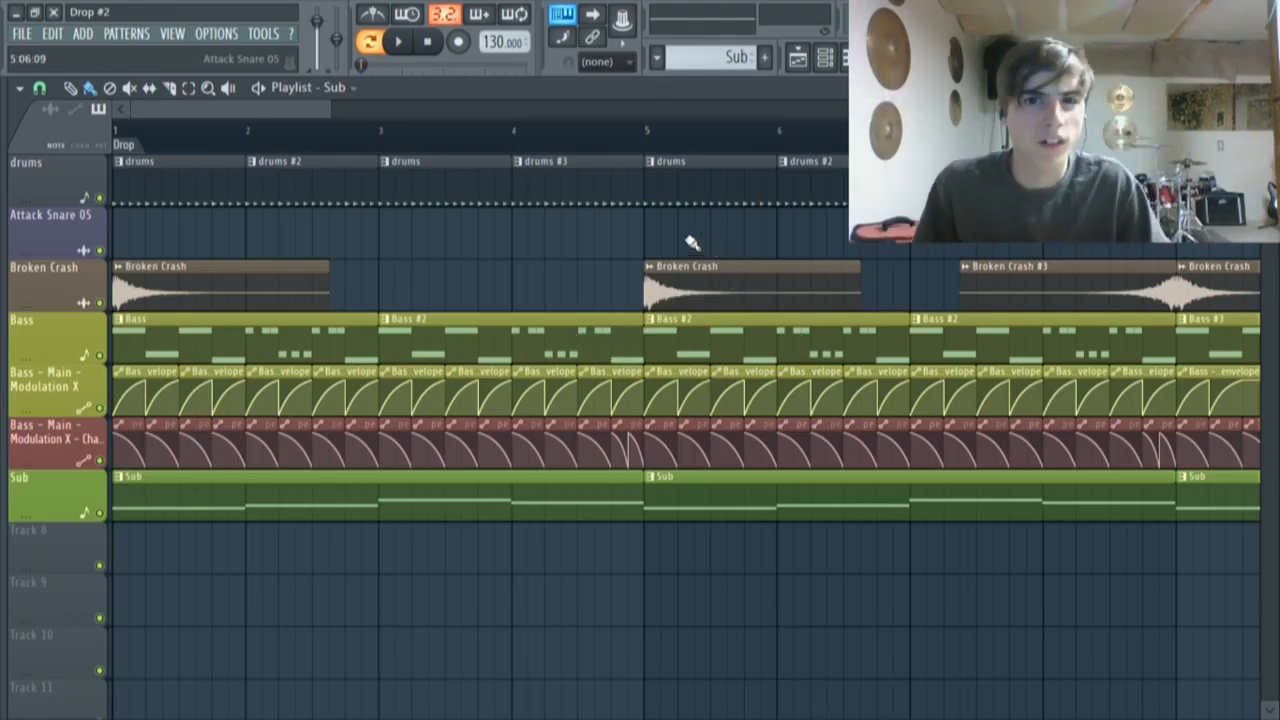
Switch playback to song mode and solo the Bass track together with both Bass Modulation X automation tracks
left_click(389, 42)
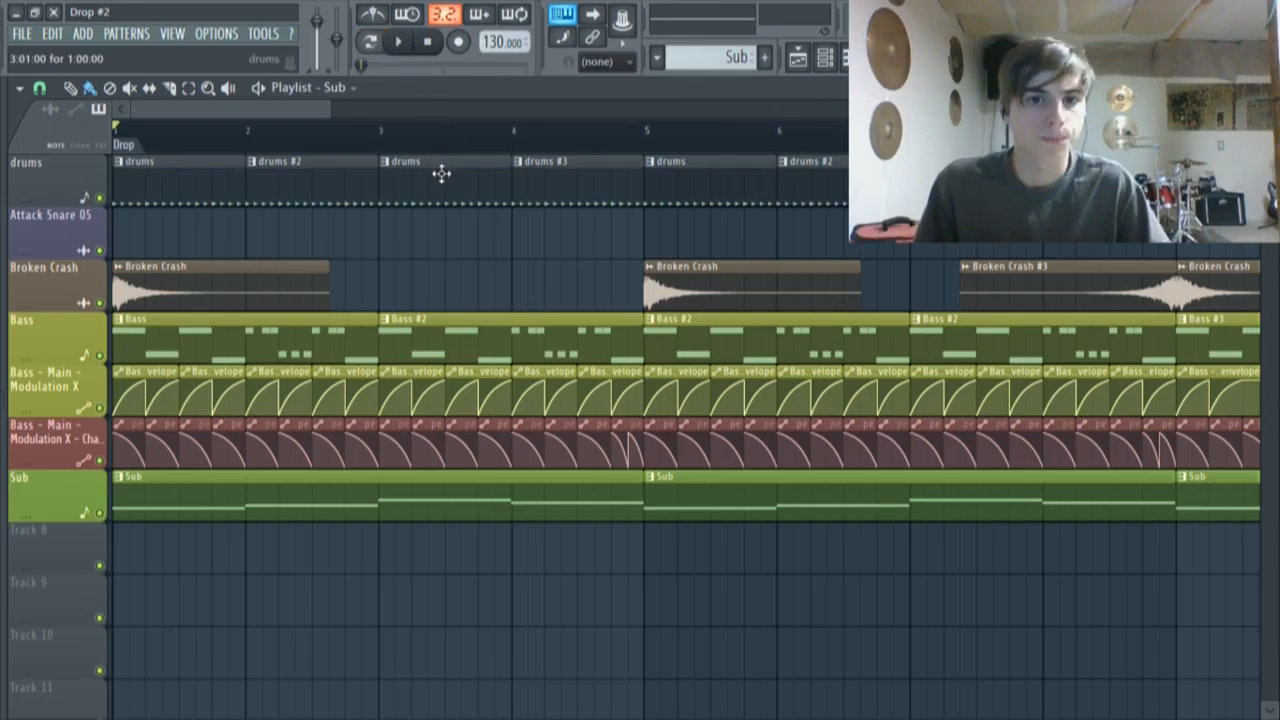
scroll(448, 205, "down", 3)
scroll(448, 205, "down", 2)
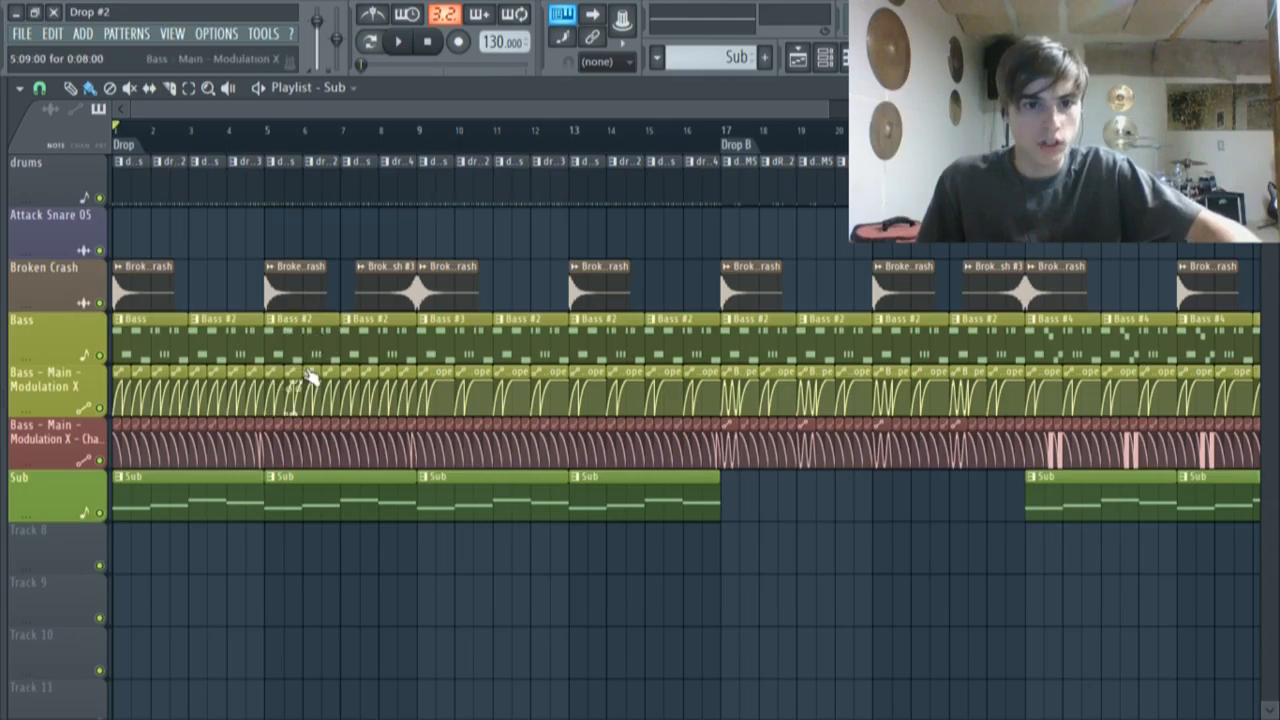
scroll(313, 386, "up", 5)
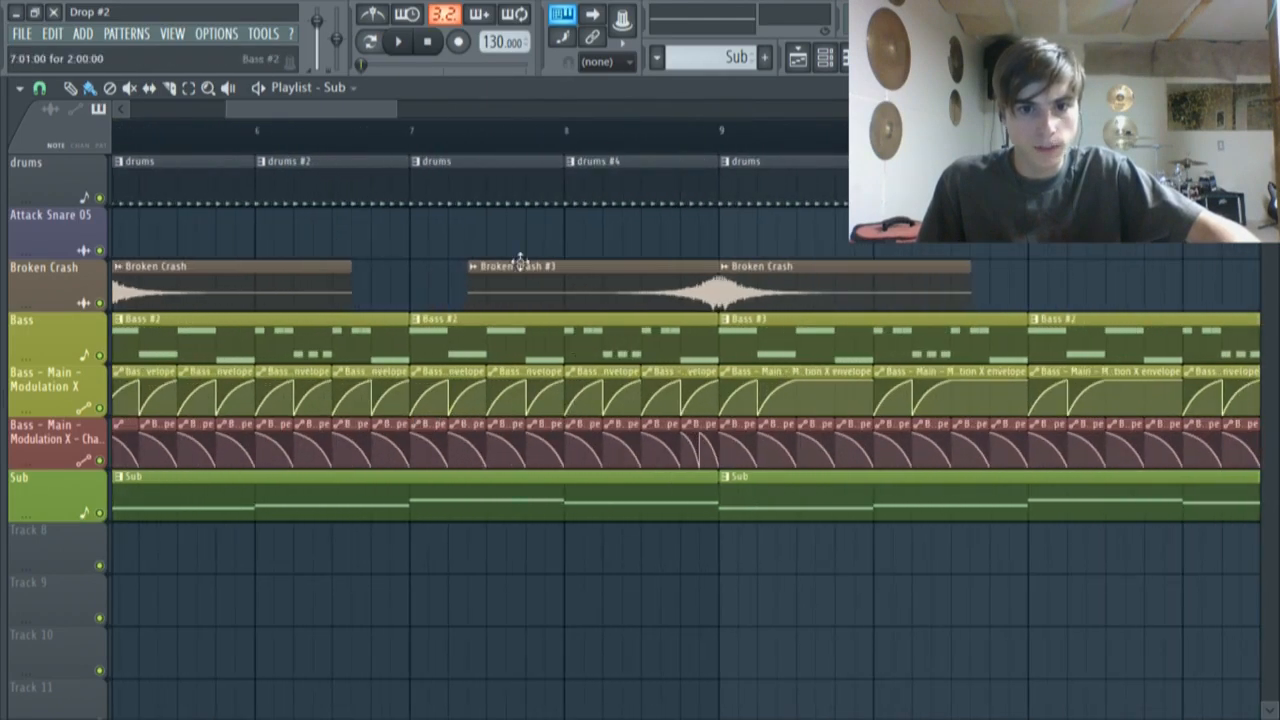
left_click_drag(423, 128, 410, 128)
scroll(437, 300, "down", 4)
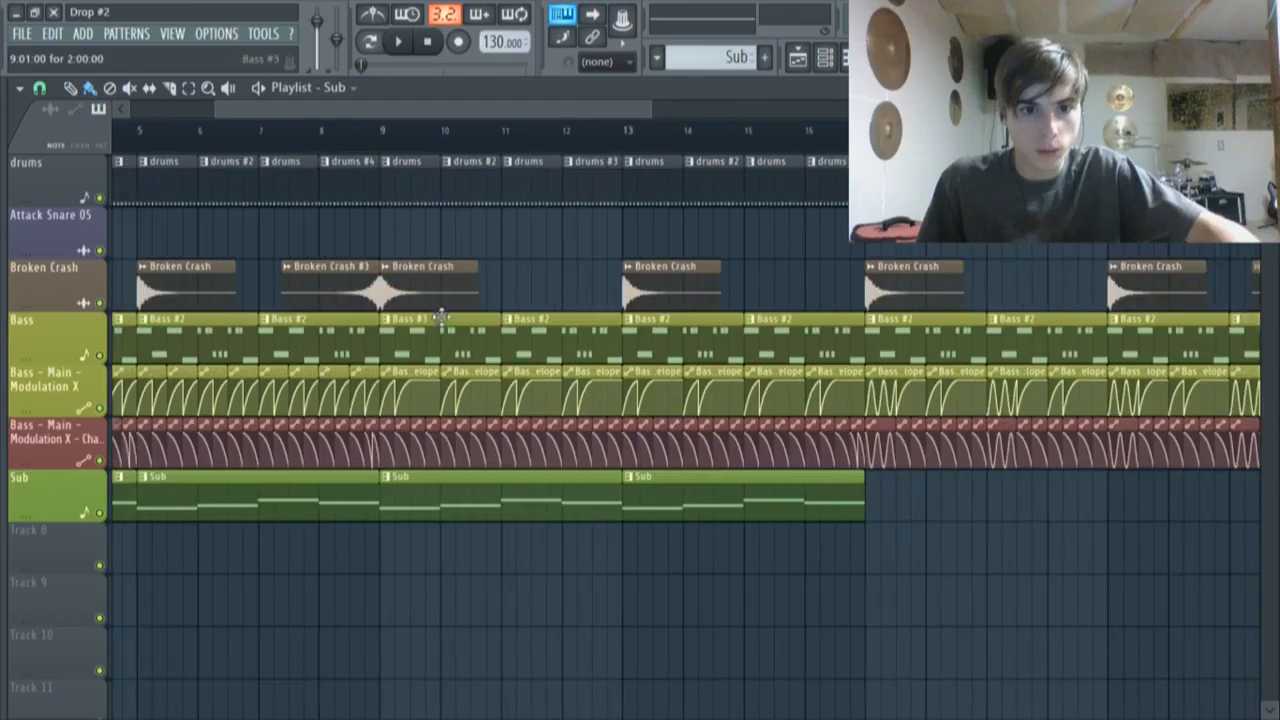
scroll(401, 383, "up", 4)
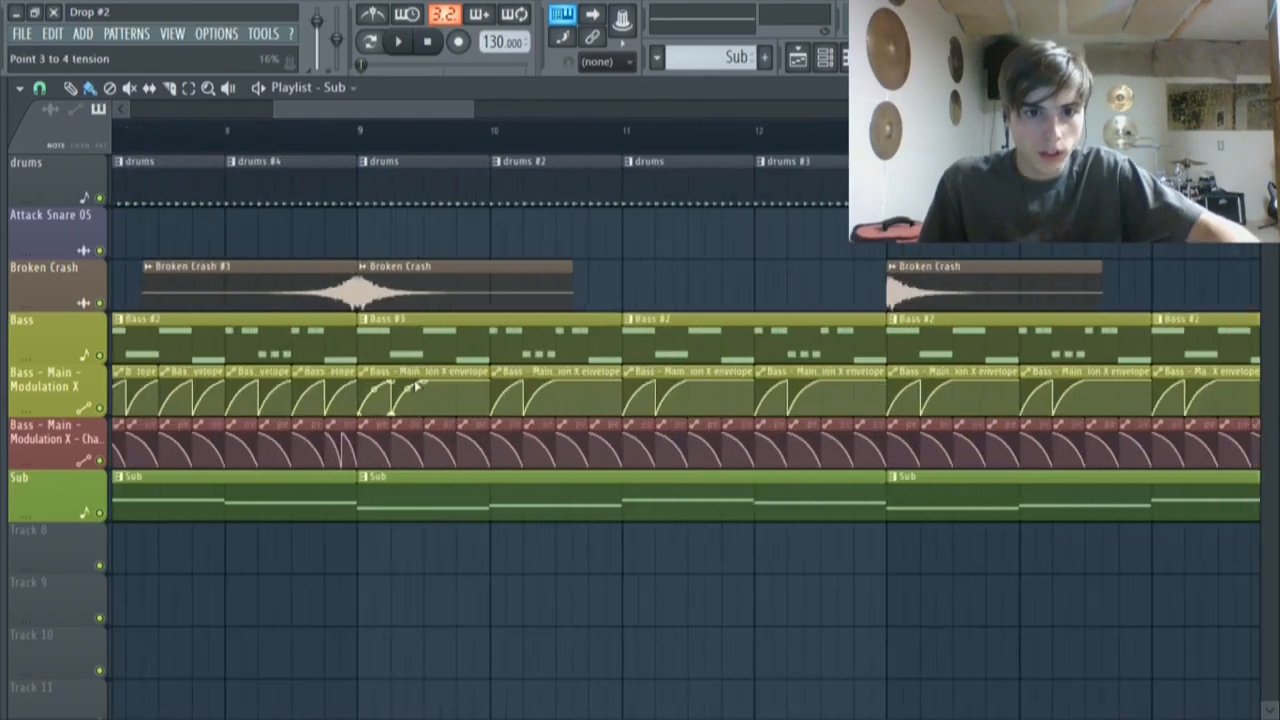
right_click(99, 355)
left_click(99, 408)
left_click(99, 461)
Play the Bass with both automations from bar 9 twice, pausing after each pass
scroll(783, 491, "down", 4)
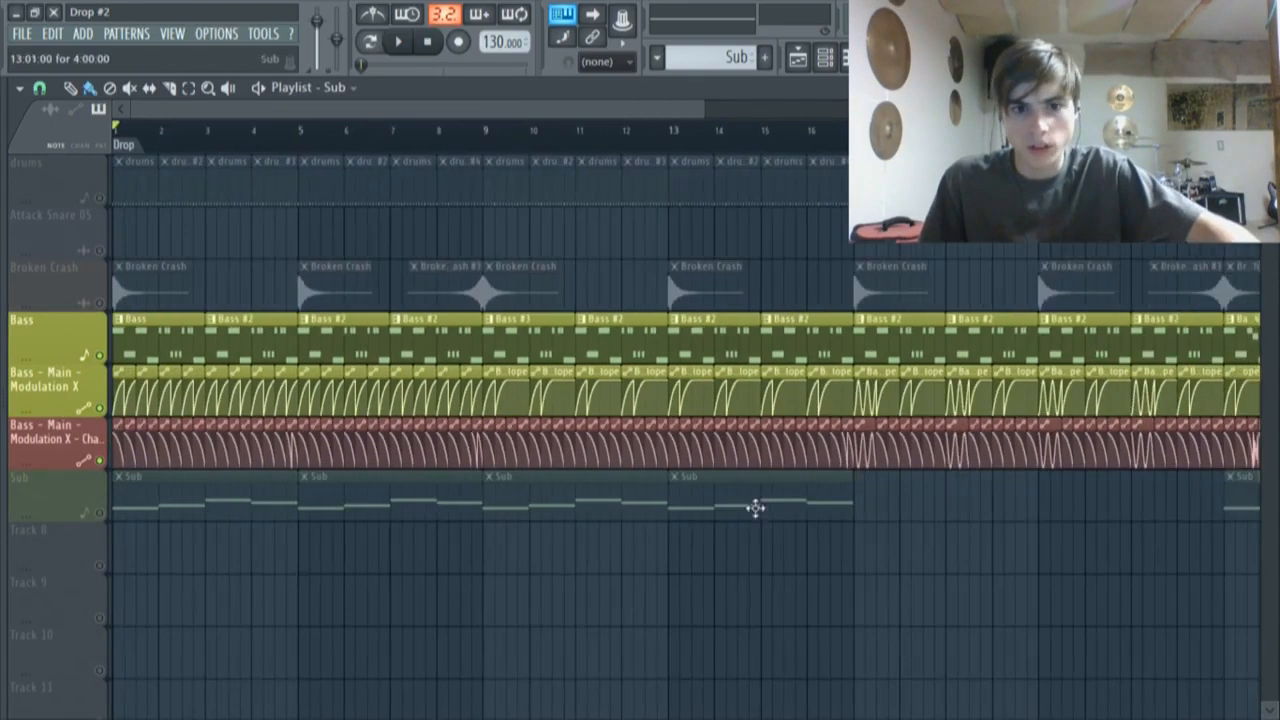
scroll(797, 476, "down", 2)
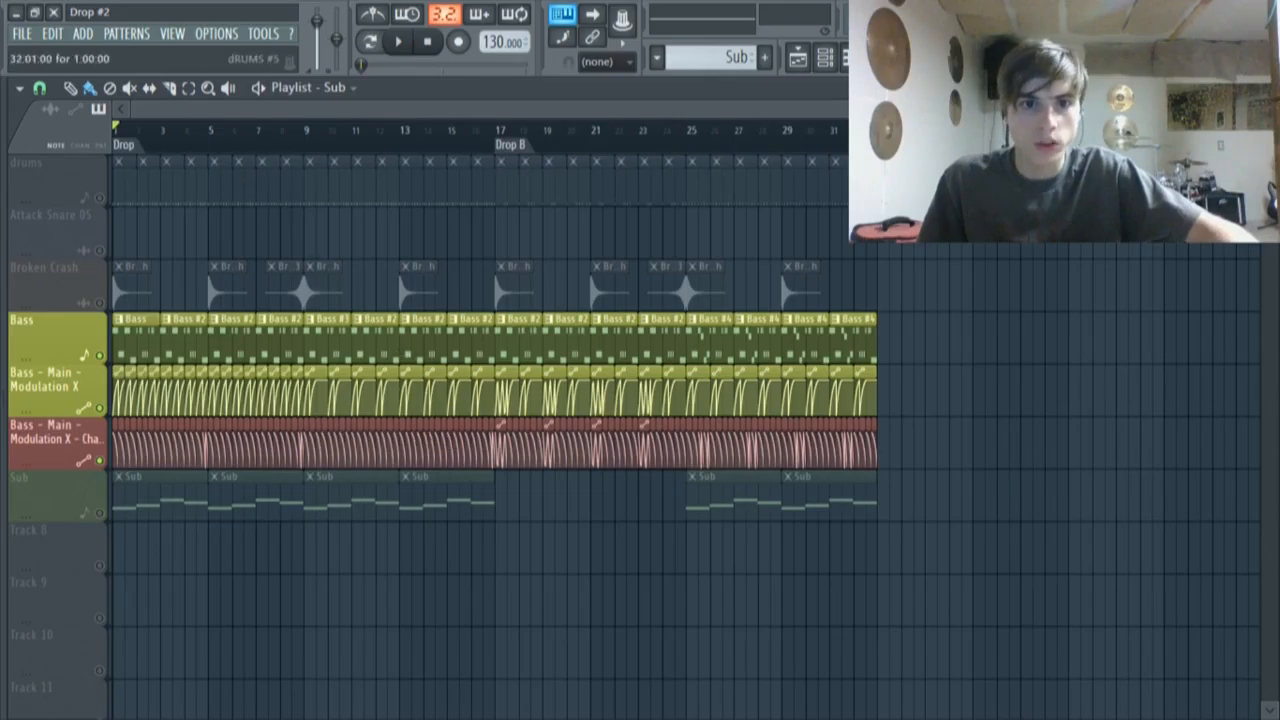
scroll(394, 271, "up", 3)
scroll(562, 215, "up", 2)
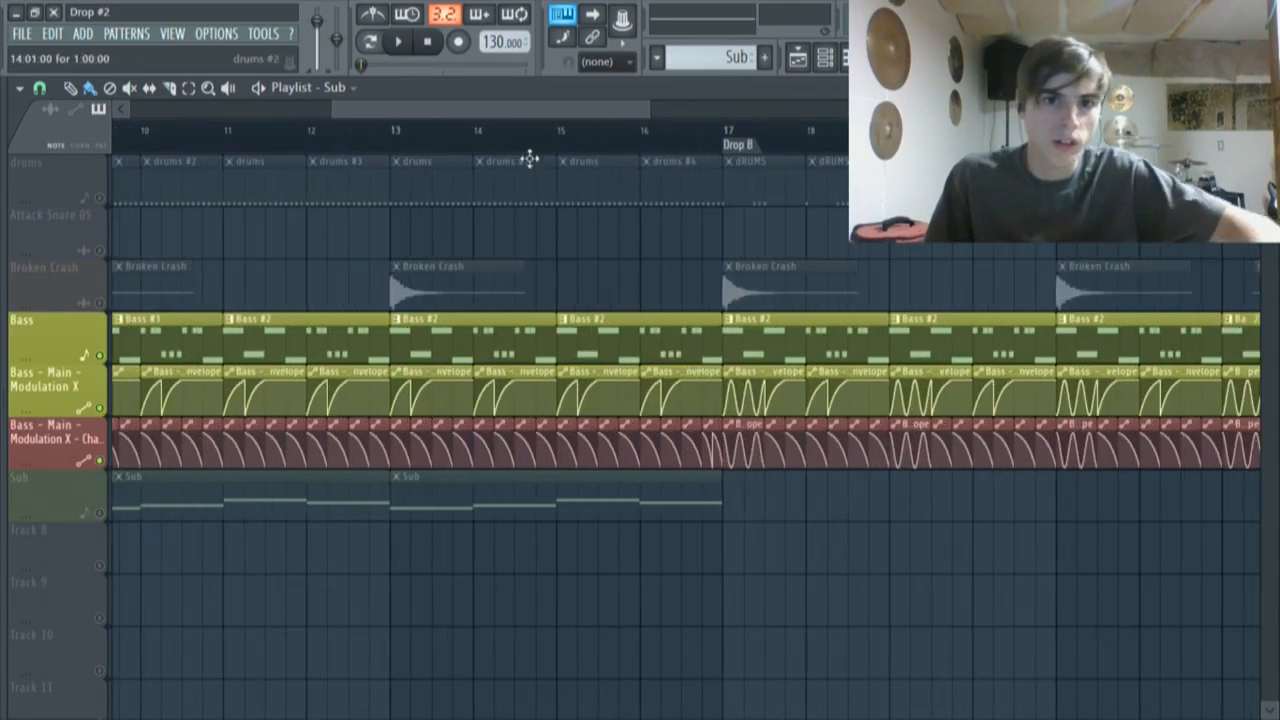
left_click_drag(537, 111, 492, 111)
left_click(252, 133)
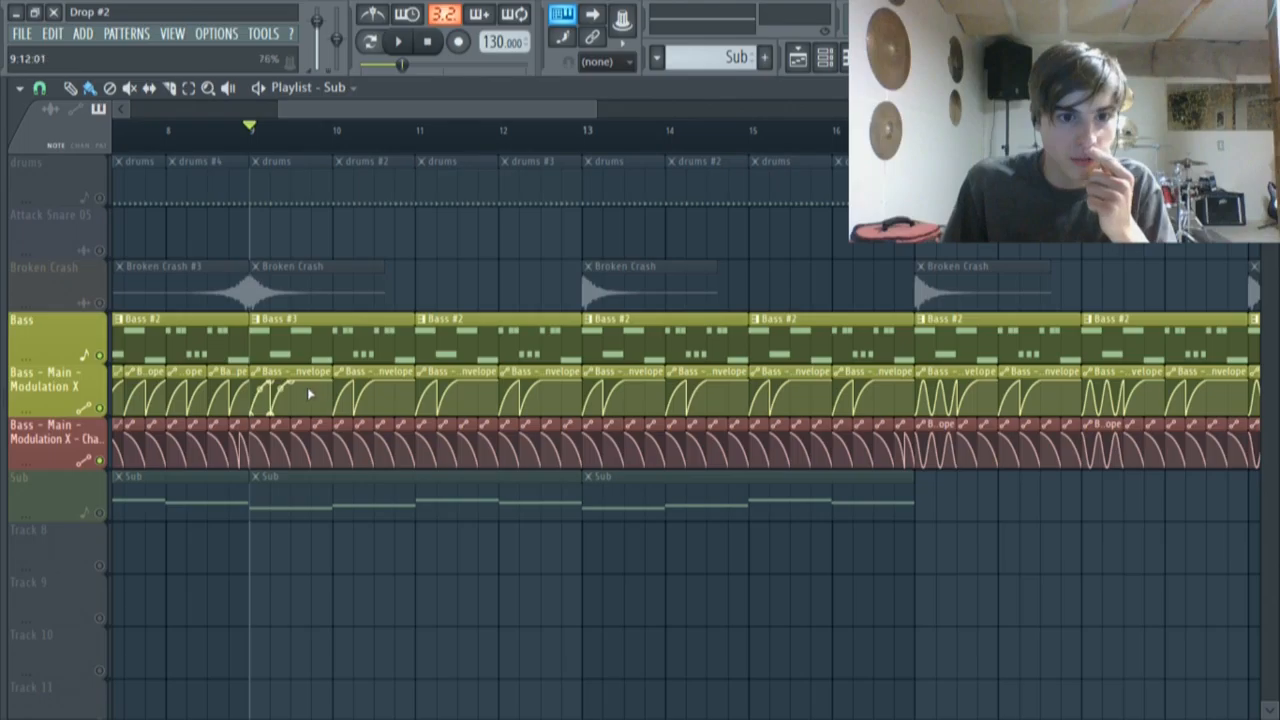
left_click(399, 45)
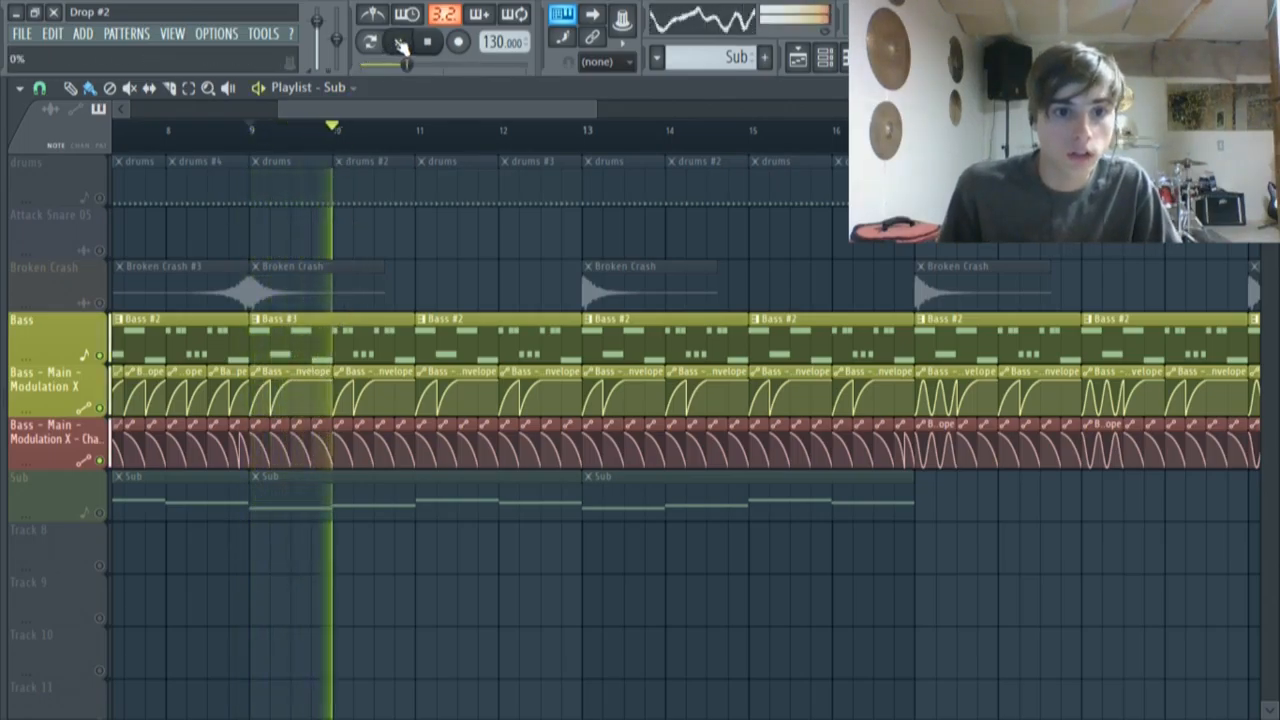
left_click(400, 45)
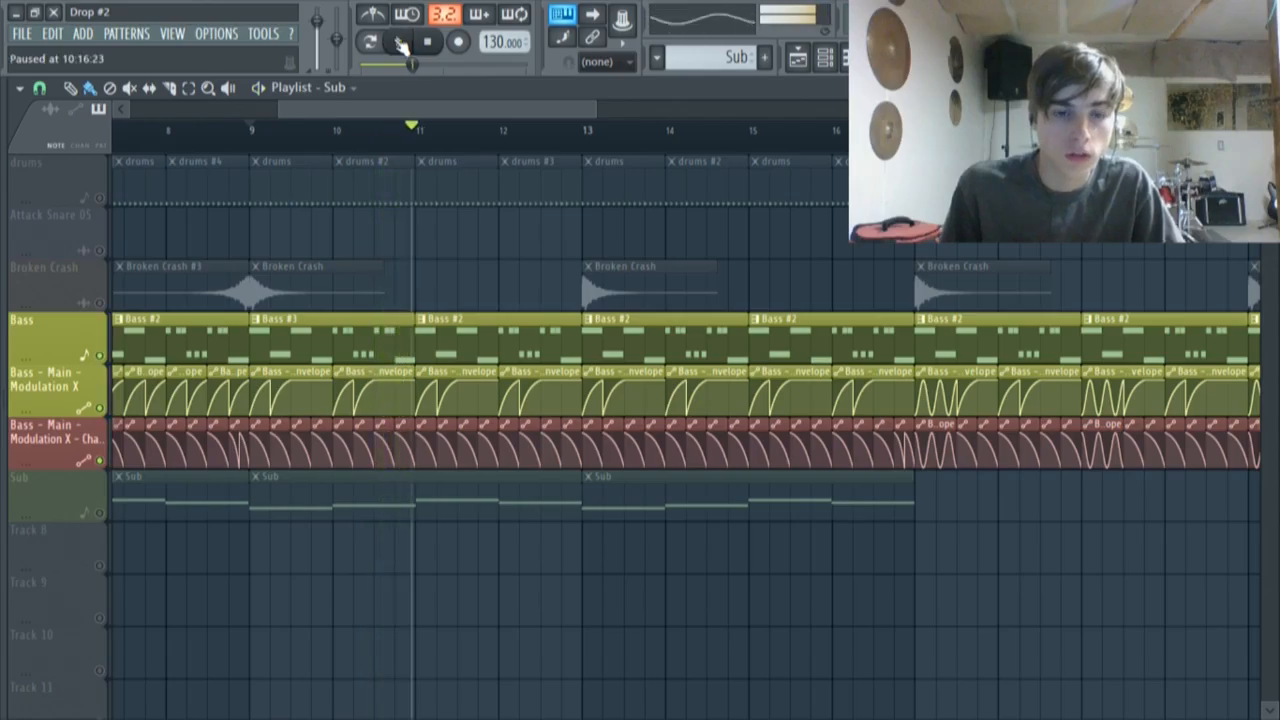
mouse_move(249, 163)
left_mouse_down()
mouse_move(779, 162)
mouse_move(648, 156)
mouse_move(646, 130)
left_mouse_up()
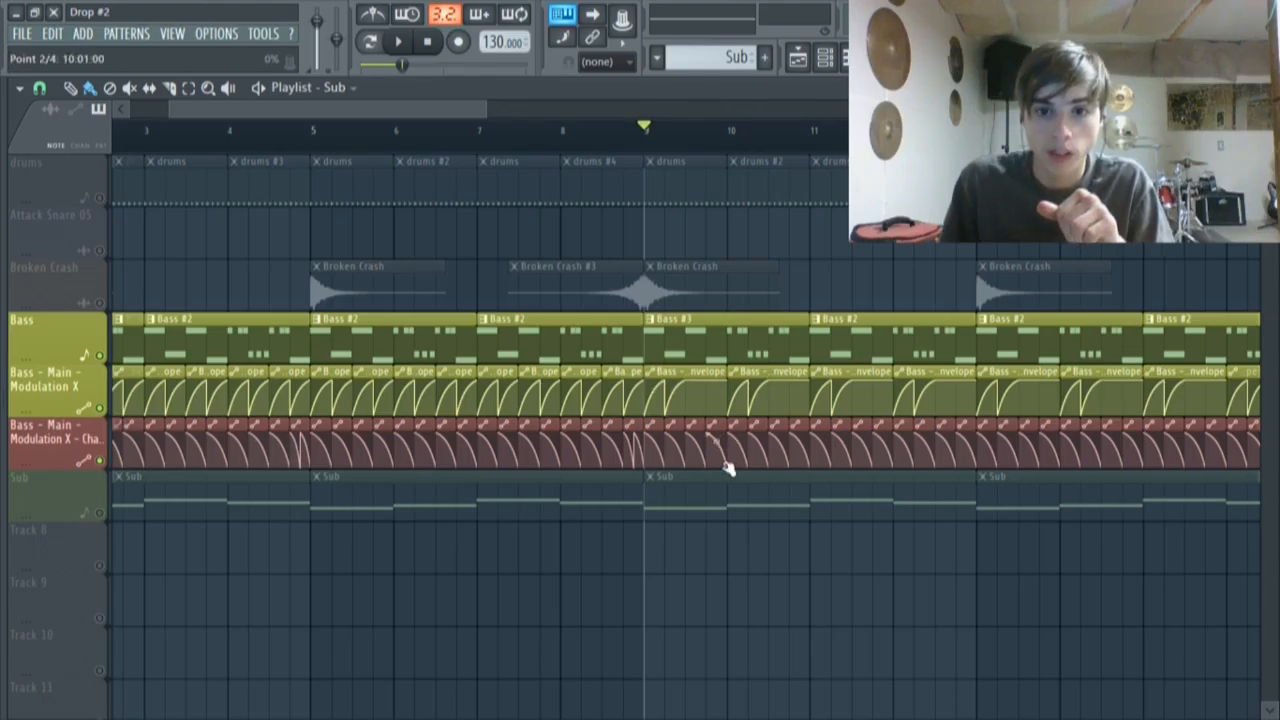
left_click(398, 46)
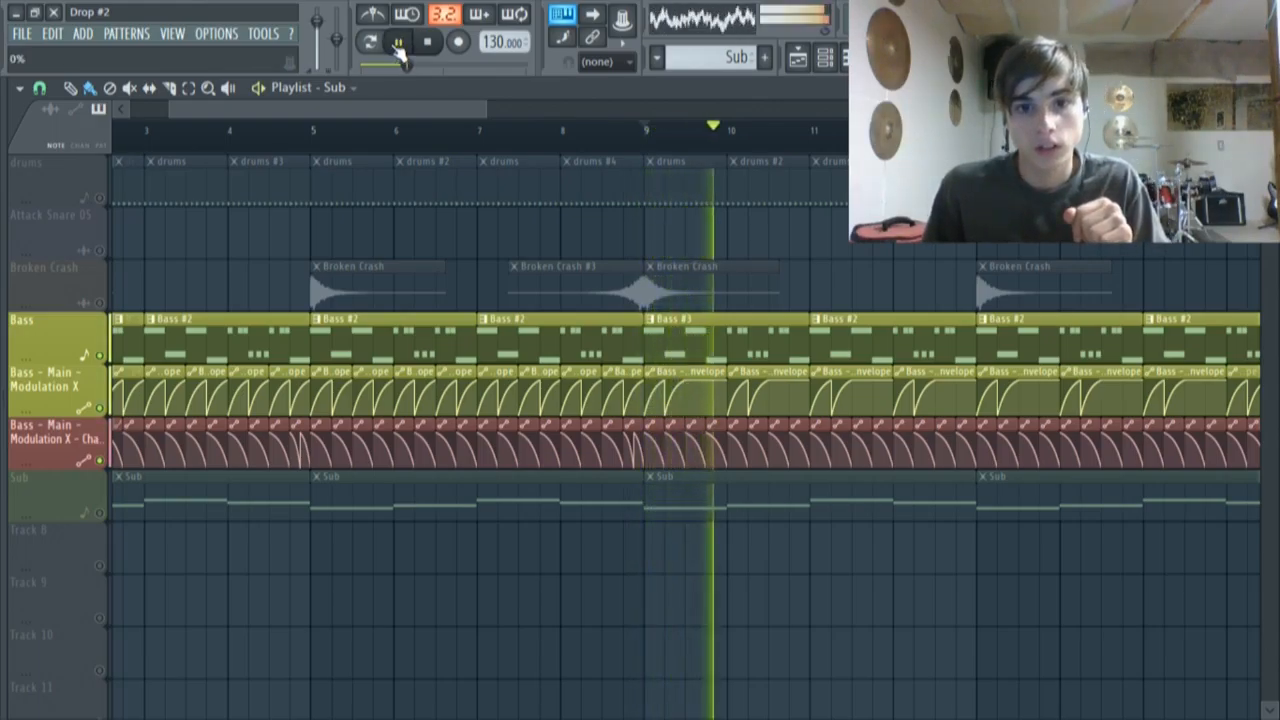
left_click(399, 48)
Play the soloed Bass and automations from the Drop B marker at bar 17 and pause
mouse_move(428, 108)
left_mouse_down()
mouse_move(482, 108)
mouse_move(521, 129)
mouse_move(549, 110)
mouse_move(398, 154)
left_mouse_up()
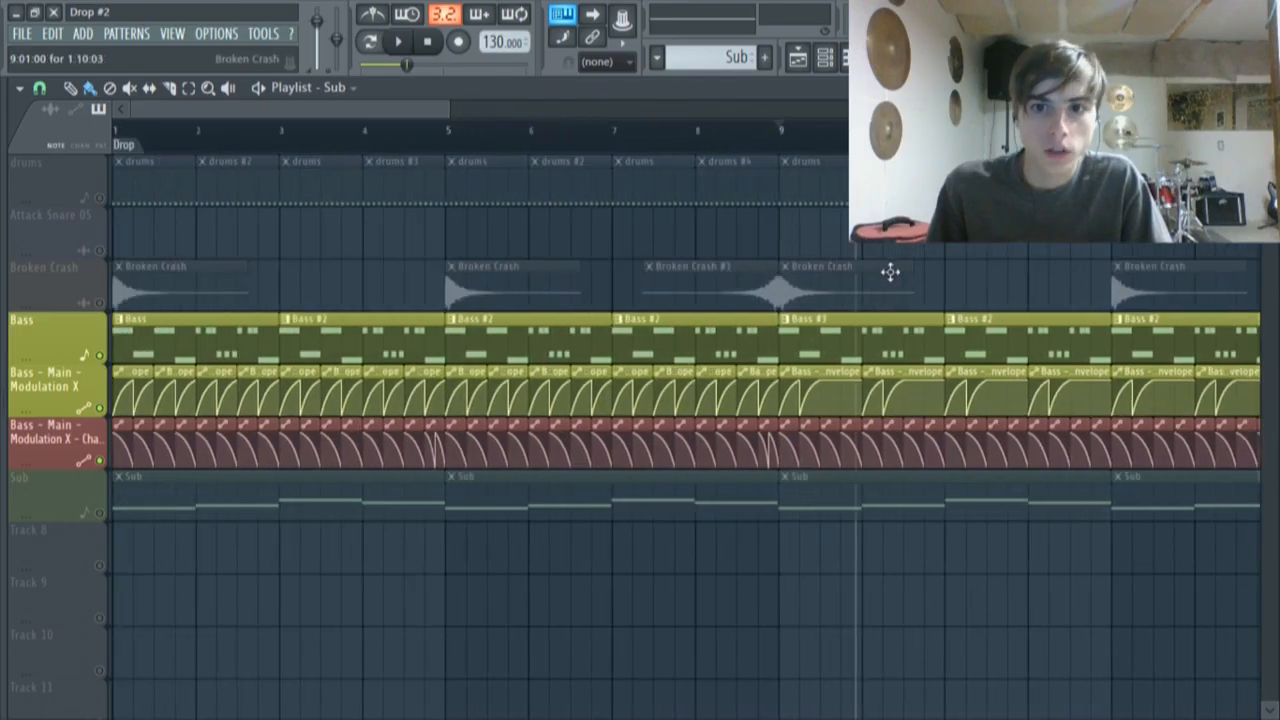
scroll(490, 170, "down", 6)
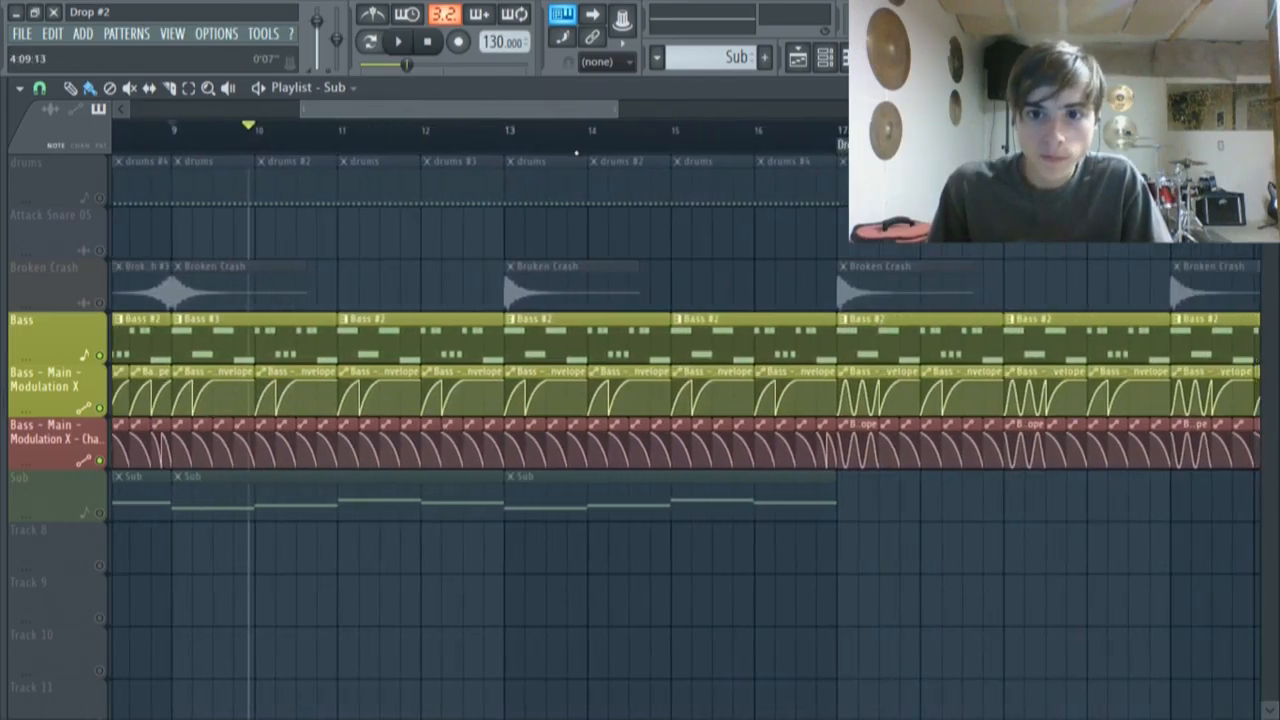
scroll(553, 310, "down", 3)
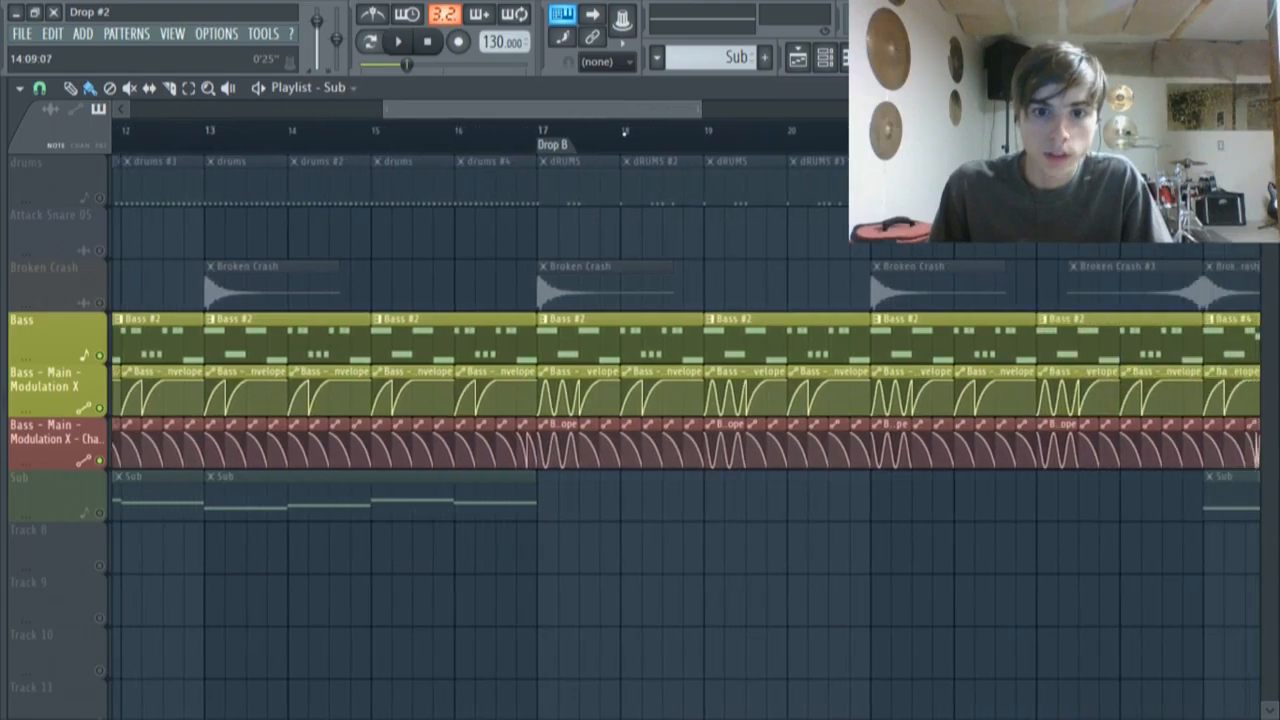
left_click(545, 140)
scroll(560, 135, "down", 3)
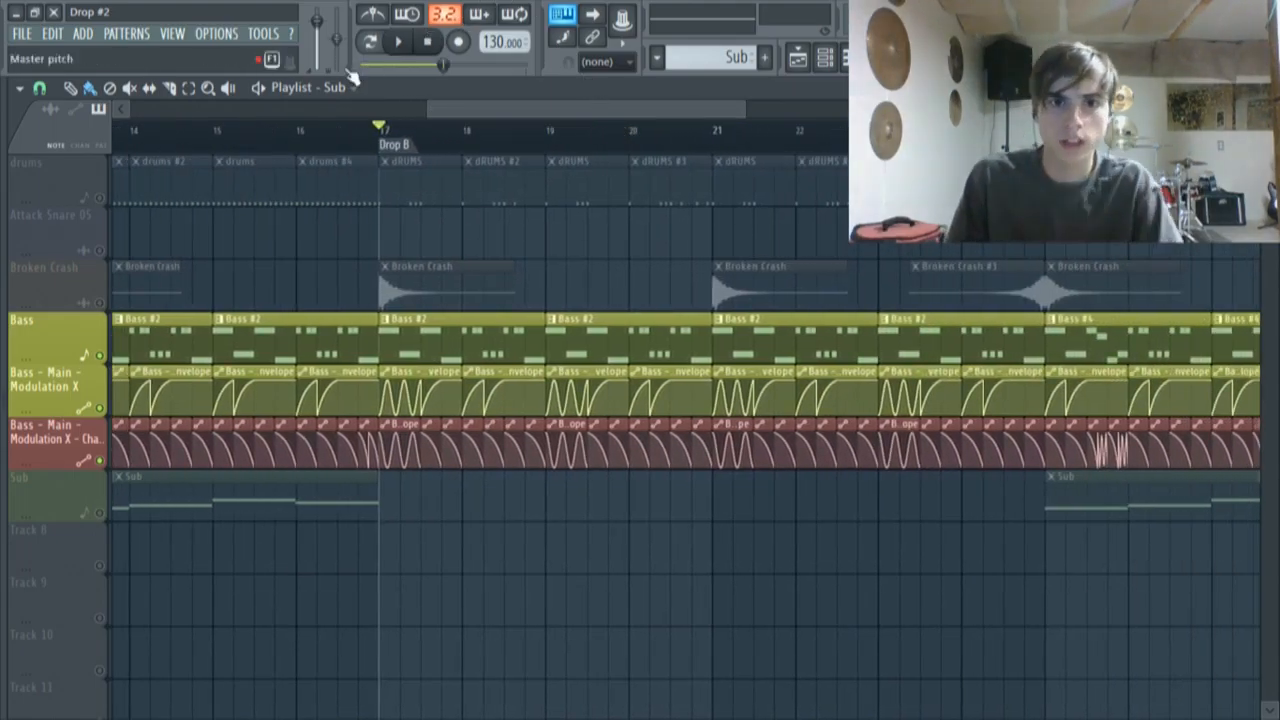
left_click(402, 42)
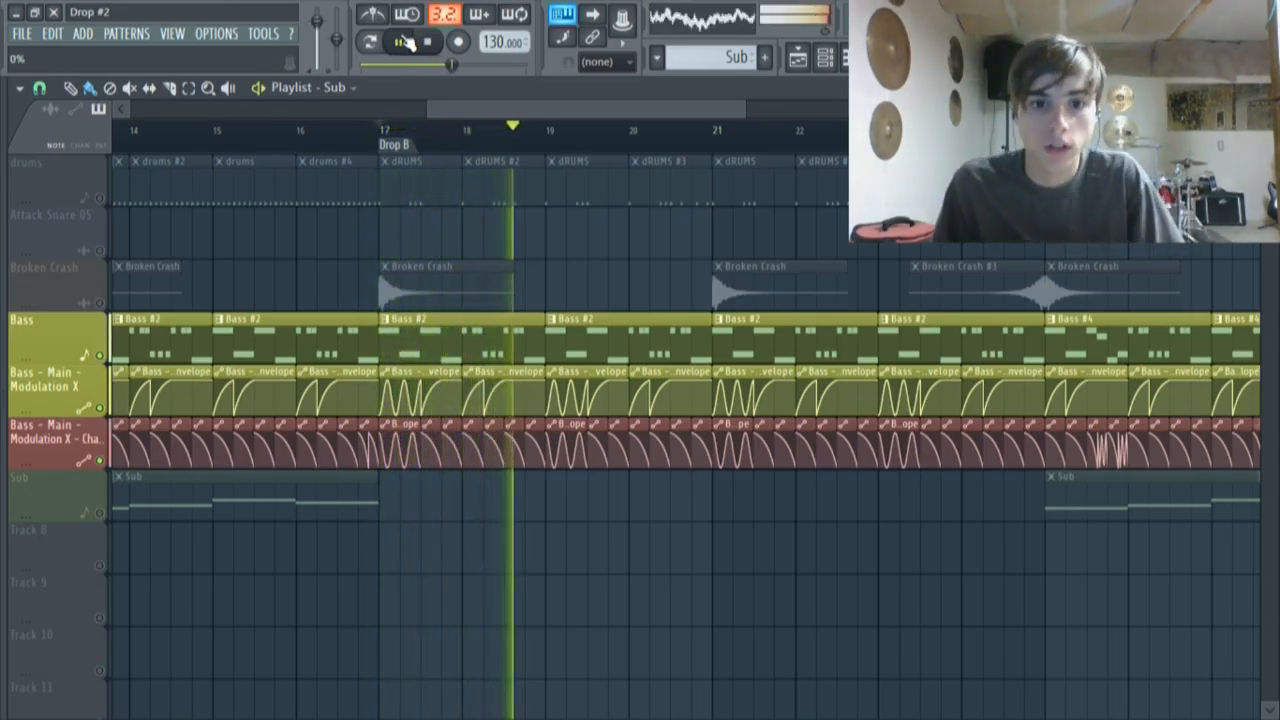
left_click(406, 42)
Play Drop B from bar 17 with the second Modulation X automation track muted, pause, and unmute that track
left_click(380, 134)
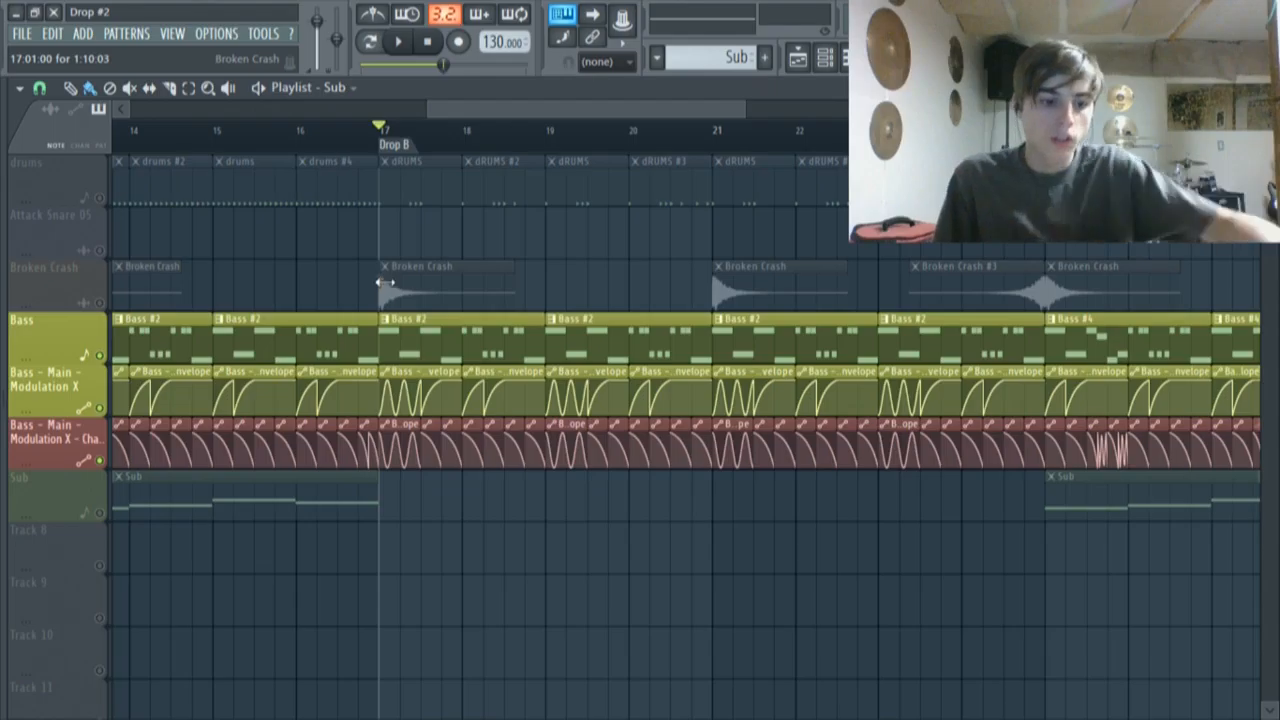
scroll(388, 288, "up", 4)
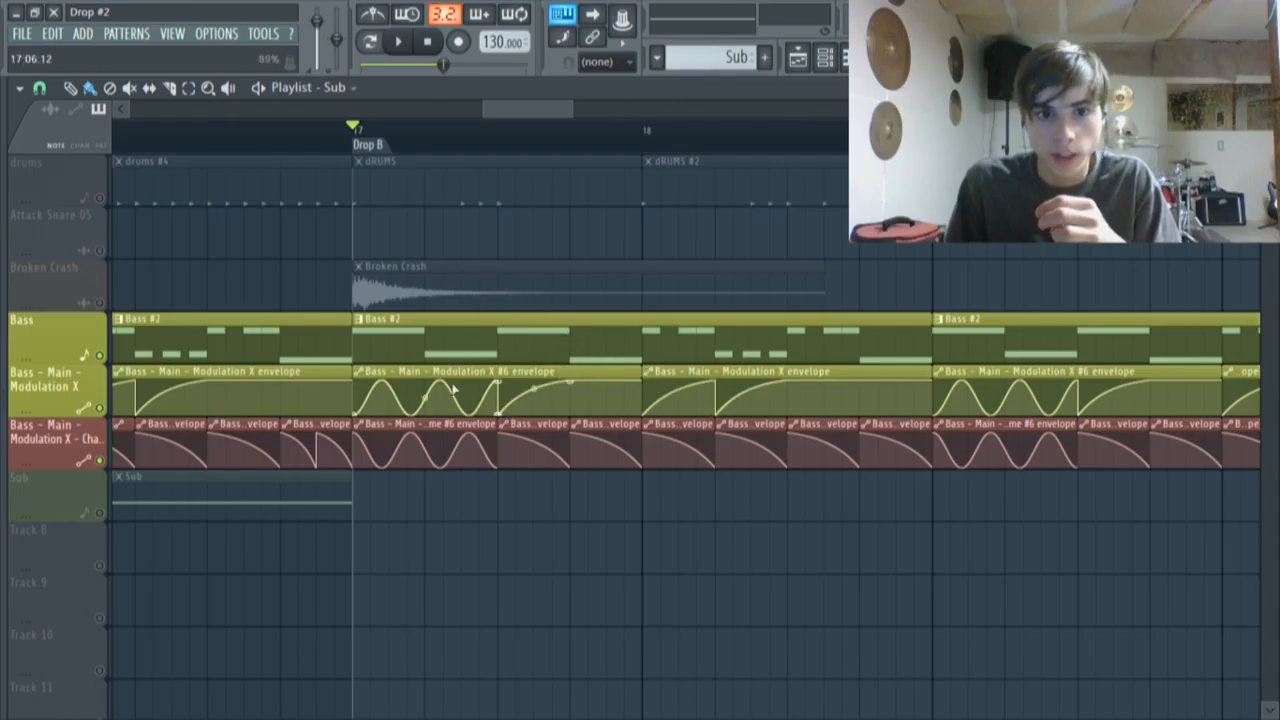
left_click(104, 464)
left_click(397, 42)
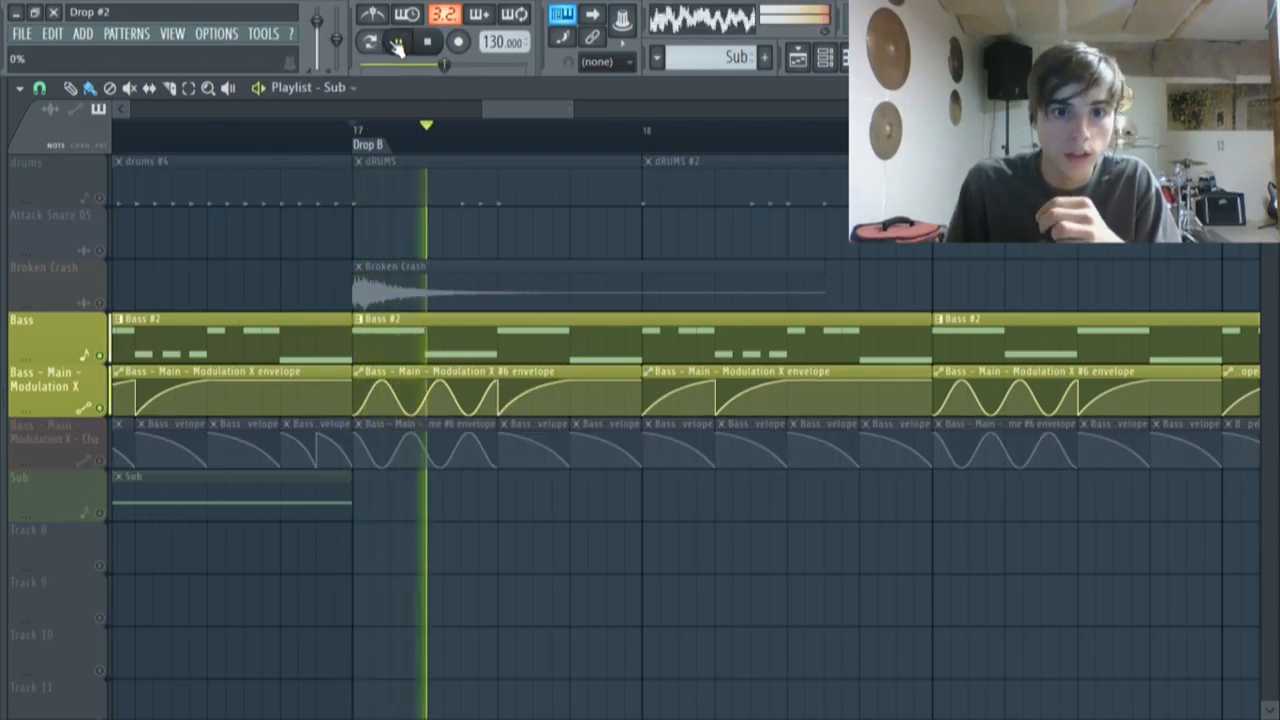
left_click(397, 42)
left_click(103, 461)
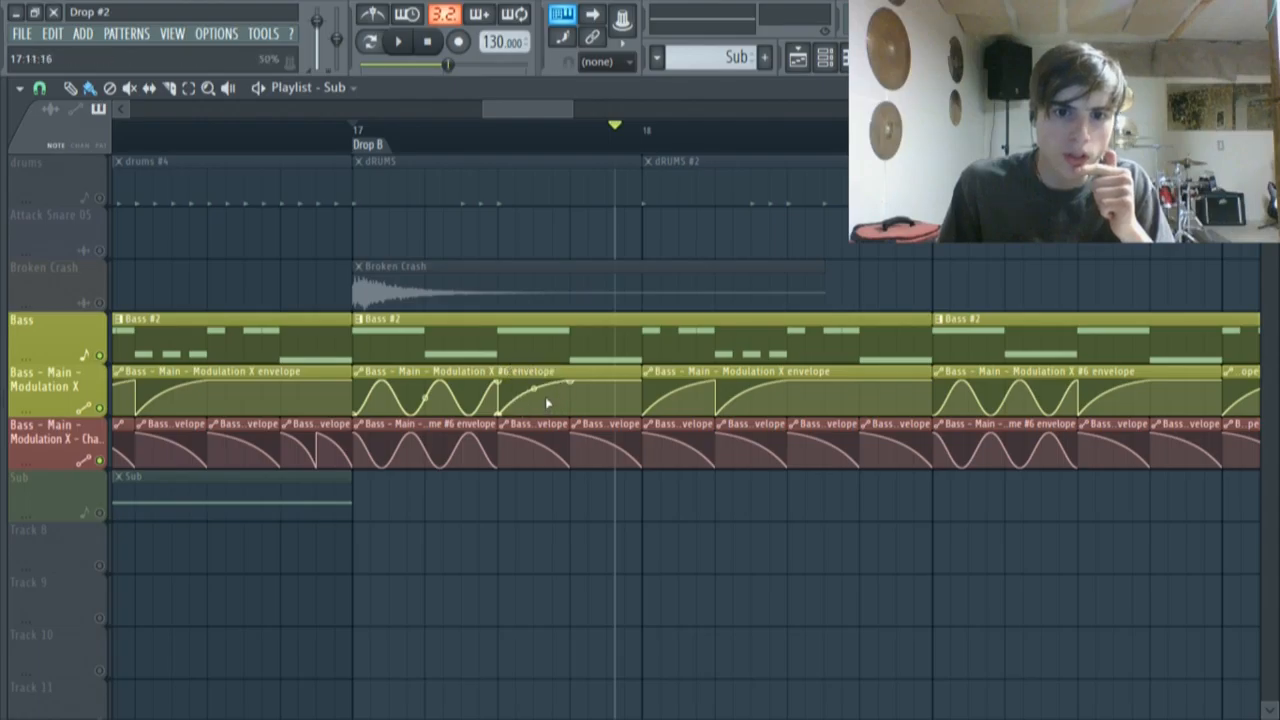
Play the Bass with both automations from bar 17, from bar 18 and again from bar 17, pausing at the end
left_click(371, 156)
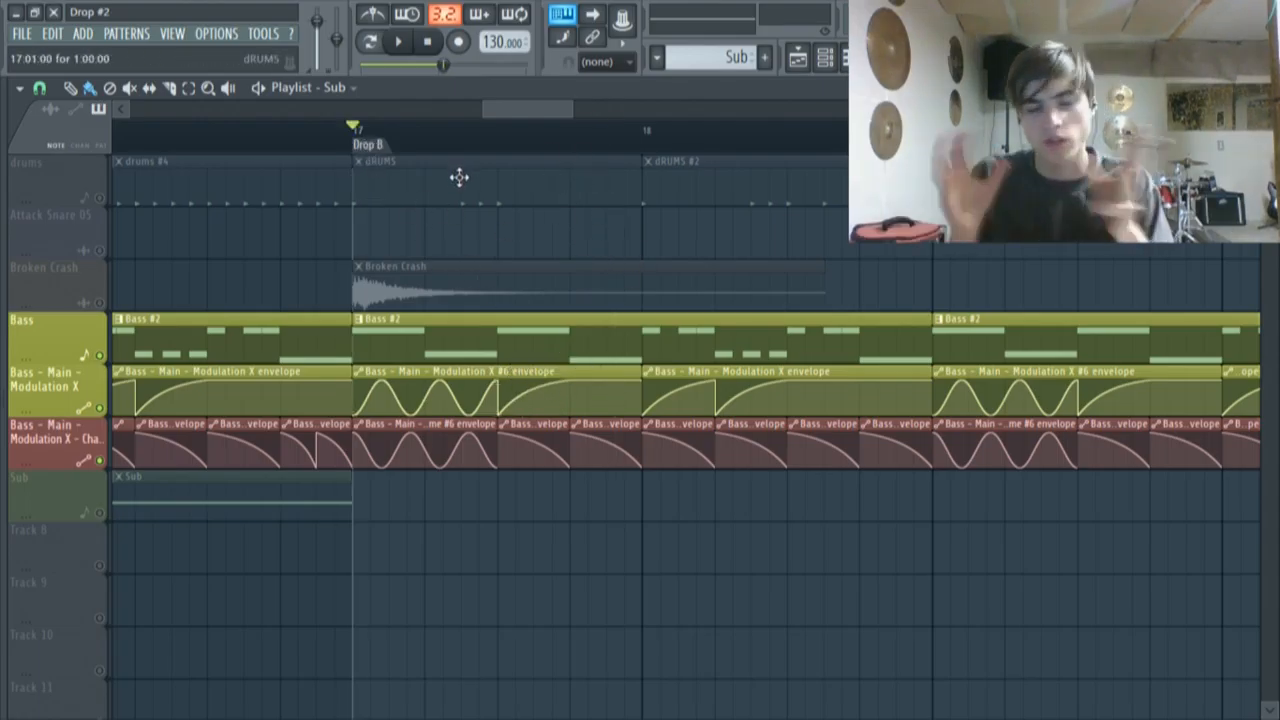
left_click(407, 41)
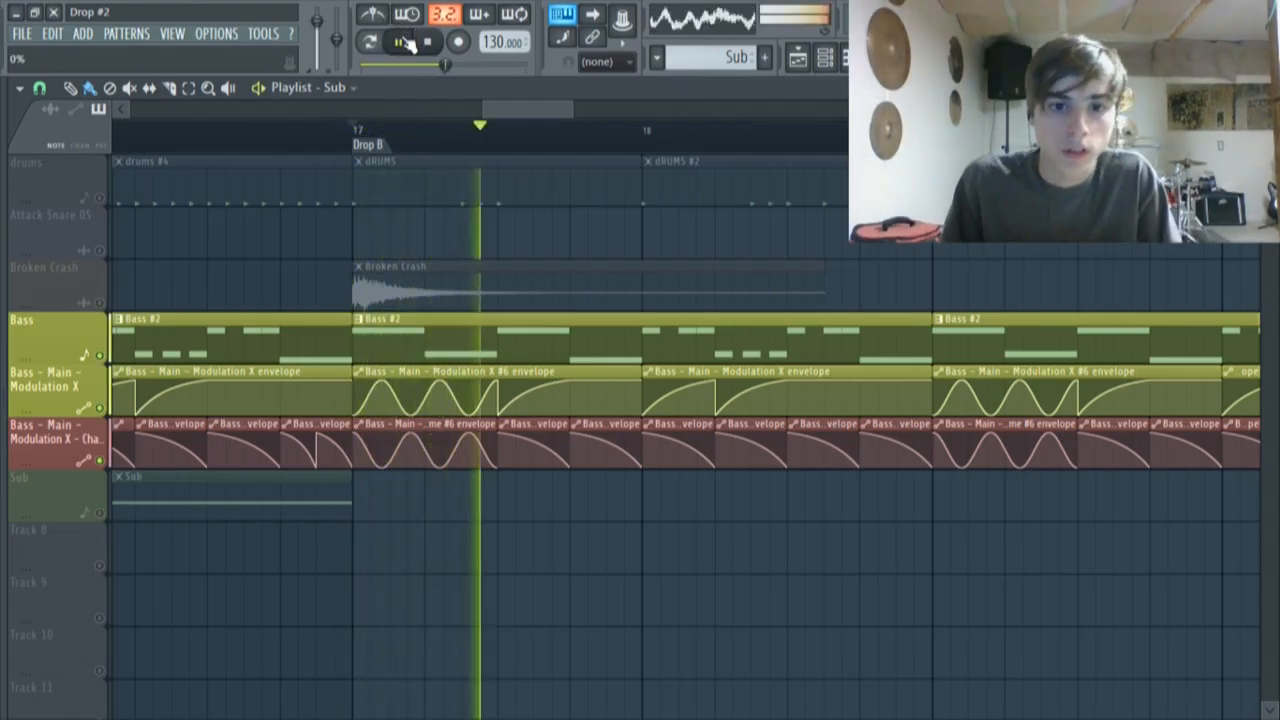
left_click(407, 41)
scroll(677, 357, "right", 3)
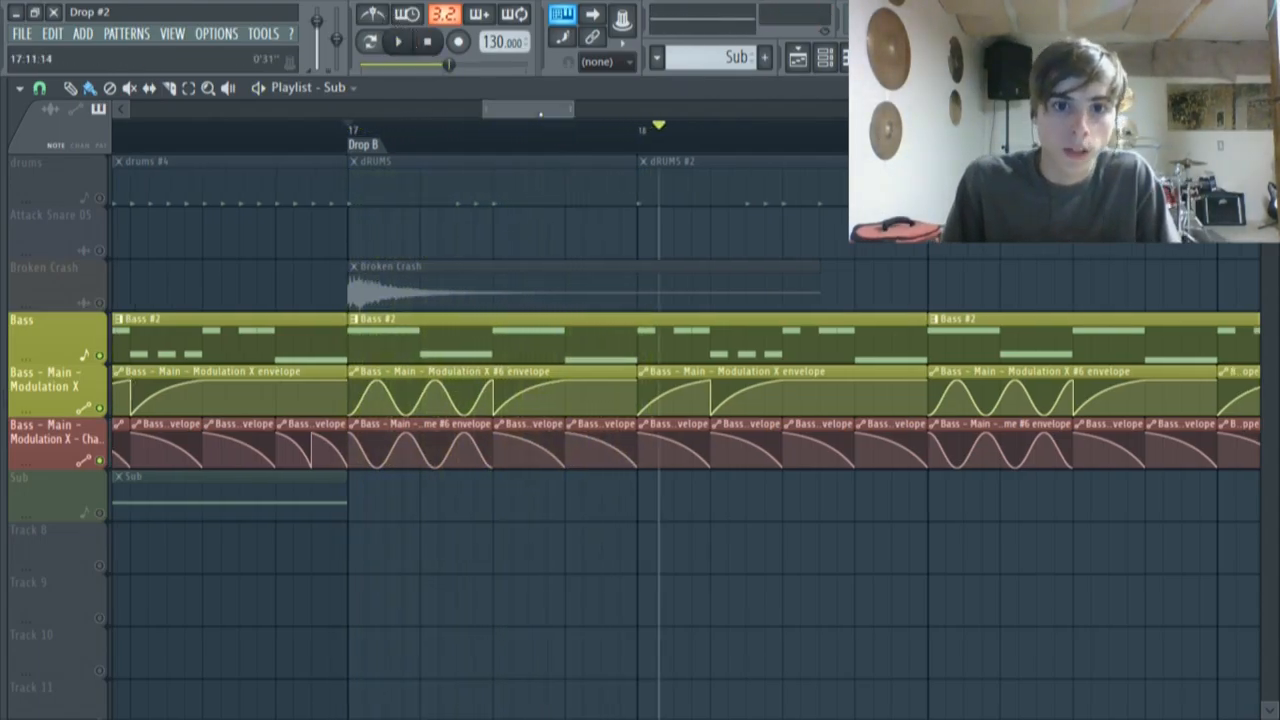
left_click(522, 135)
left_click(400, 42)
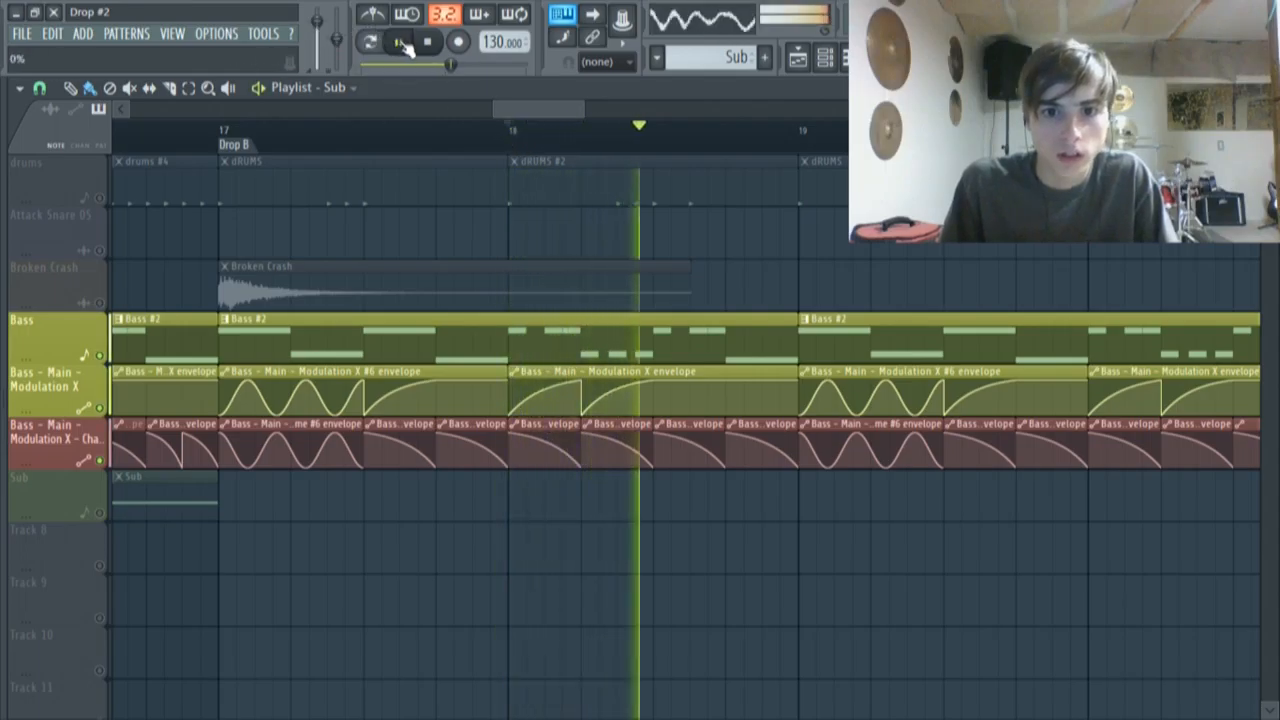
left_click(227, 135)
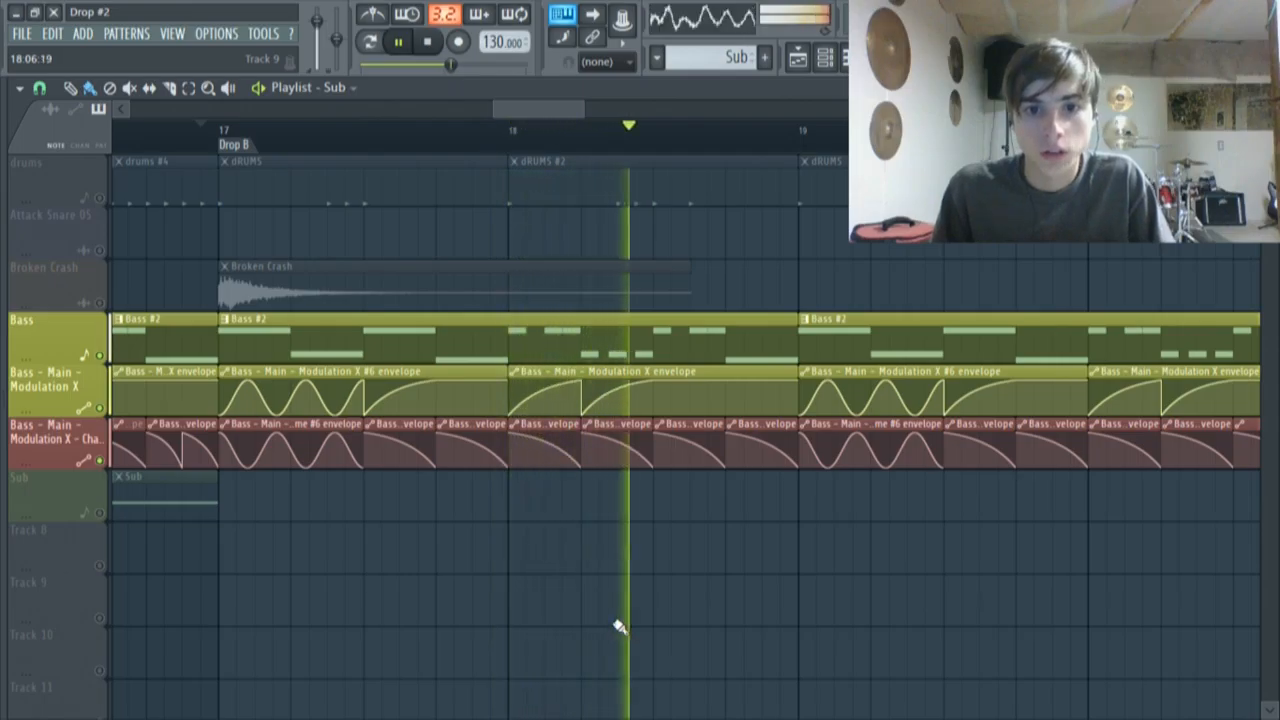
left_click(398, 42)
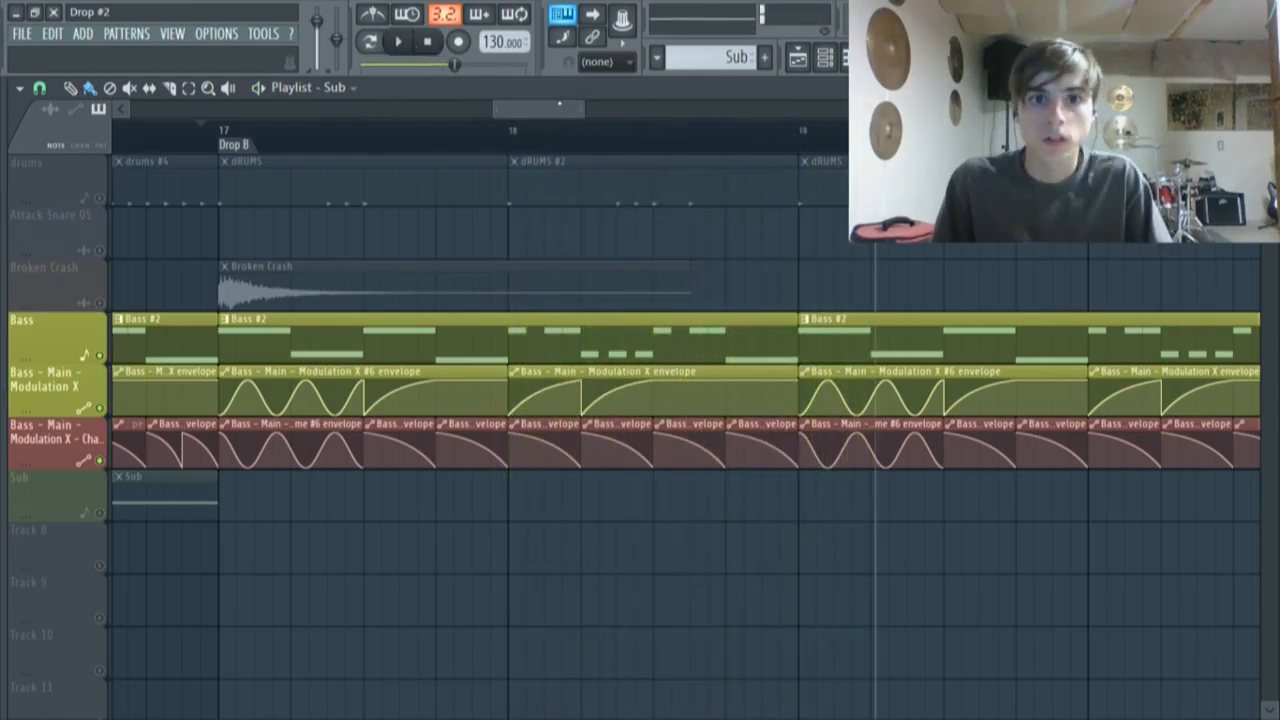
Solo the drums track in the playlist for the Drop B section
scroll(567, 104, "down", 1)
scroll(568, 108, "down", 1)
left_click_drag(567, 108, 538, 118)
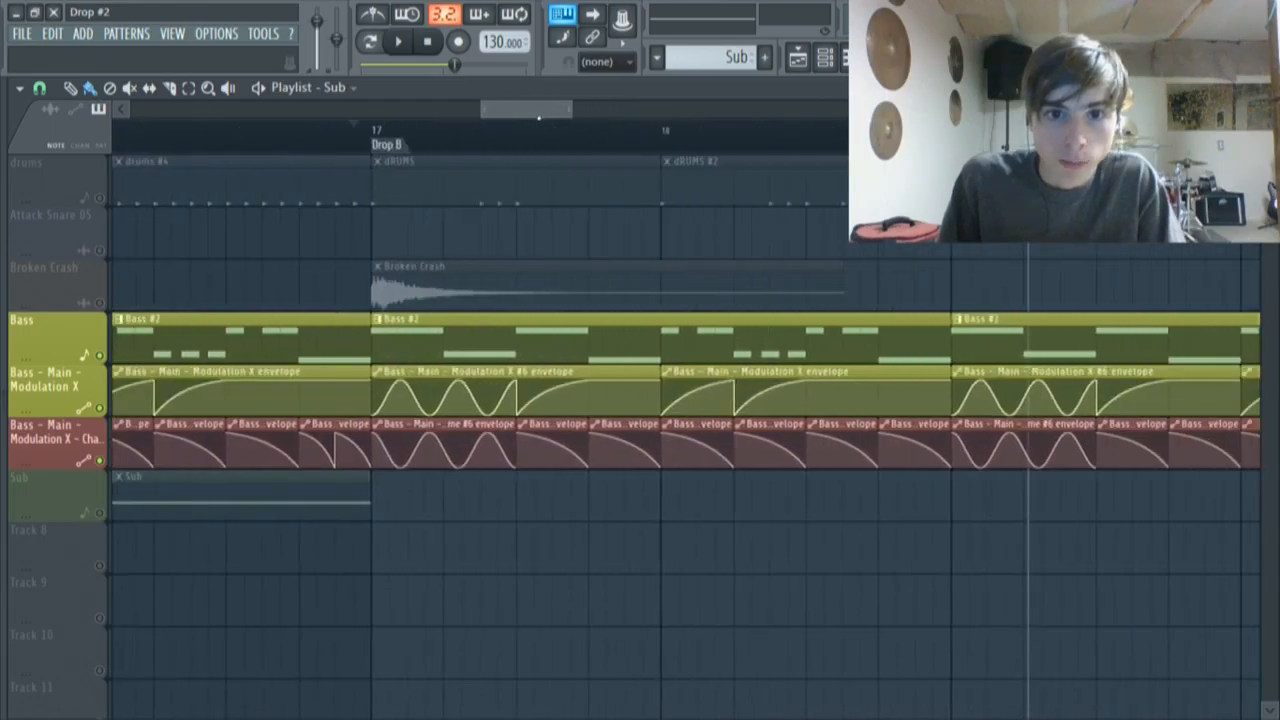
scroll(606, 228, "down", 4)
left_click_drag(622, 109, 681, 111)
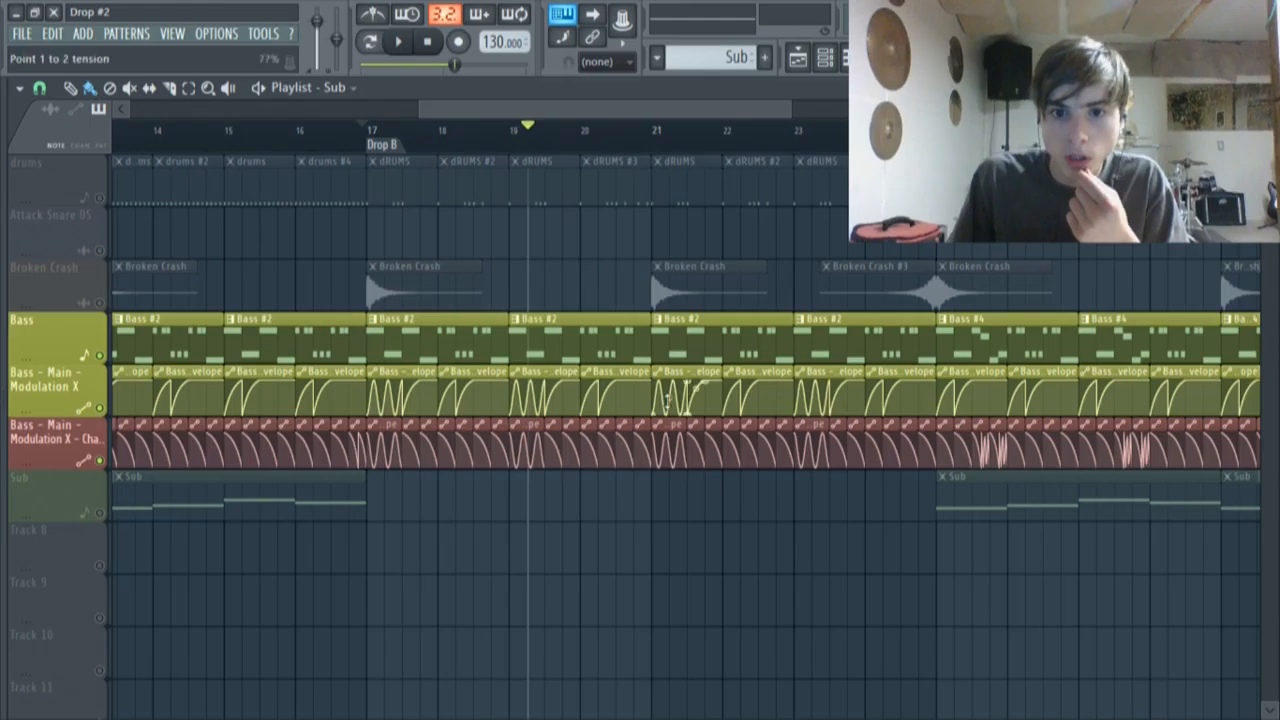
left_click_drag(637, 111, 656, 113)
right_click(100, 199)
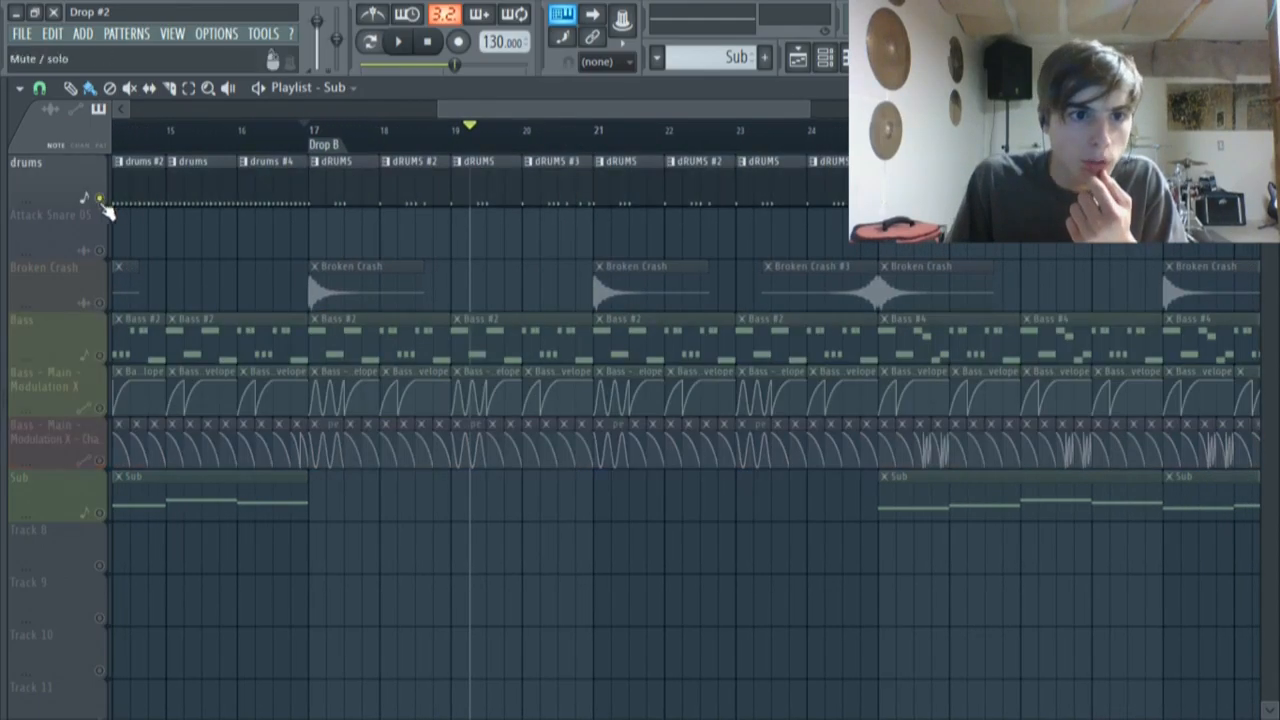
Open the dRUMS pattern at bar 17, play it in pattern mode with the channel rack shown, and pause
double_click(341, 176)
left_click(371, 42)
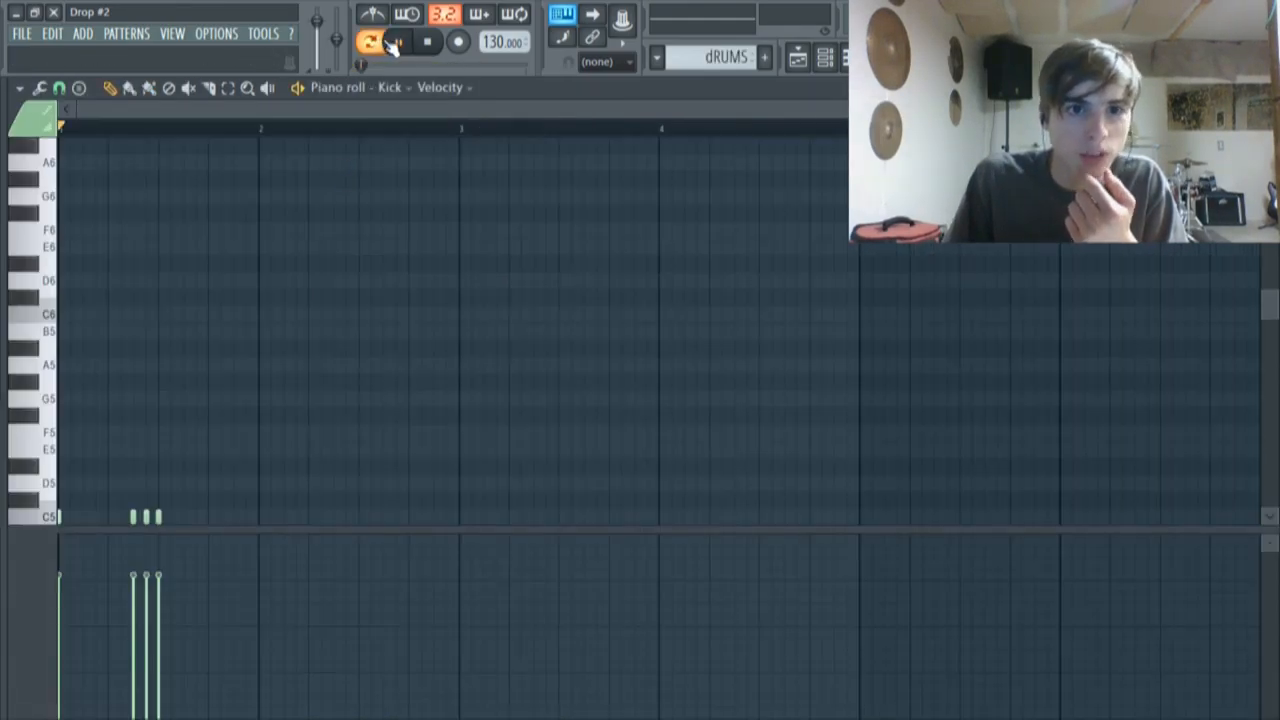
left_click(397, 42)
left_click(825, 58)
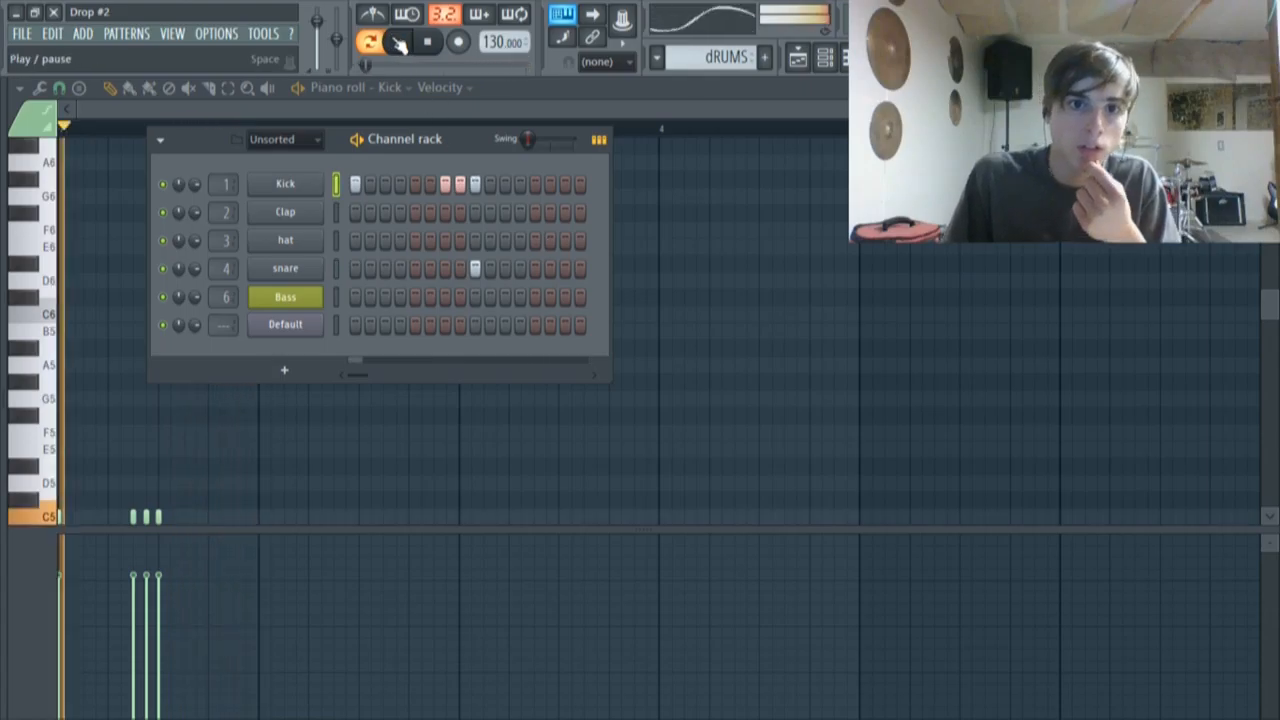
left_click(400, 44)
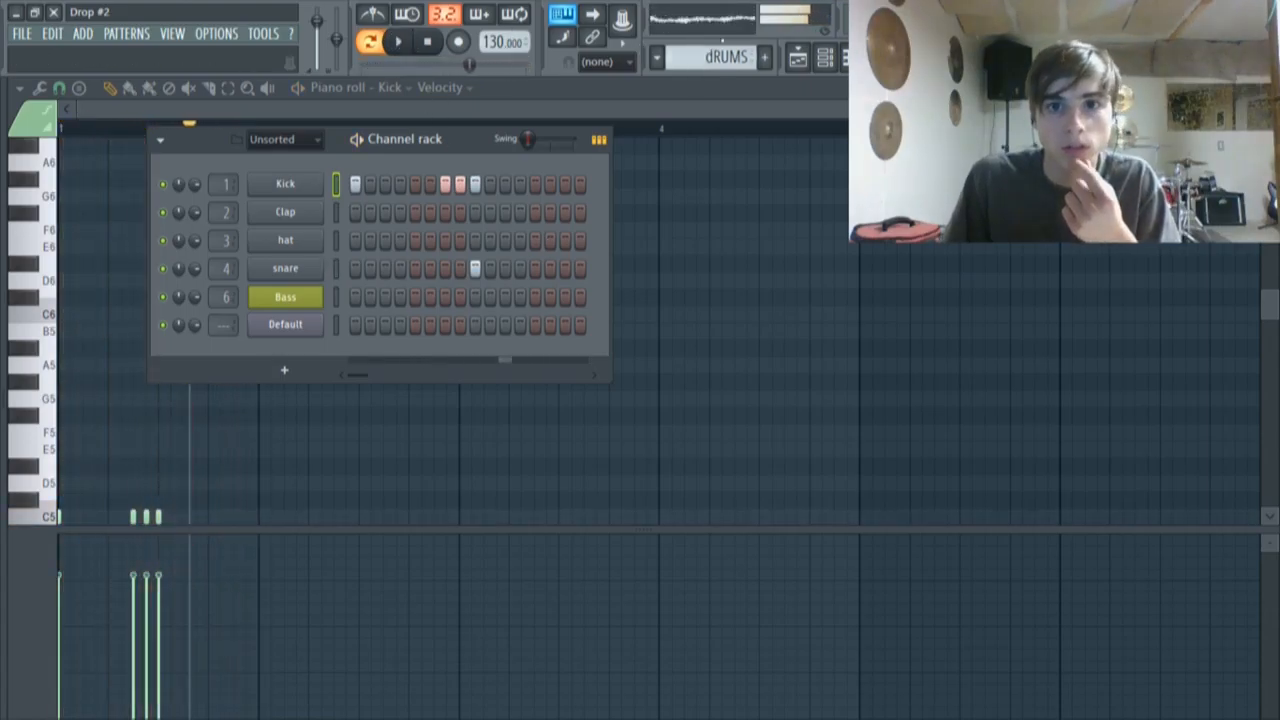
Open the dRUMS #2 pattern at bar 18, play it in pattern mode with the channel rack shown, and pause
left_click(797, 58)
double_click(418, 191)
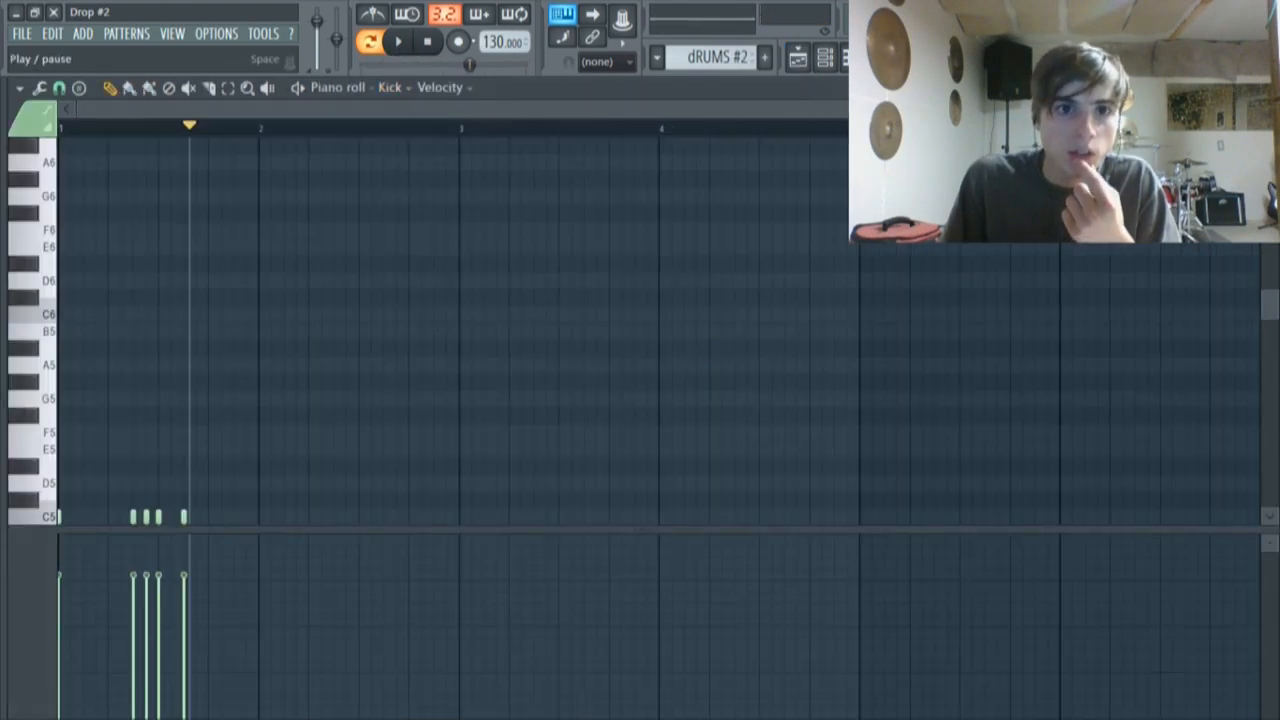
left_click(825, 58)
left_click(397, 42)
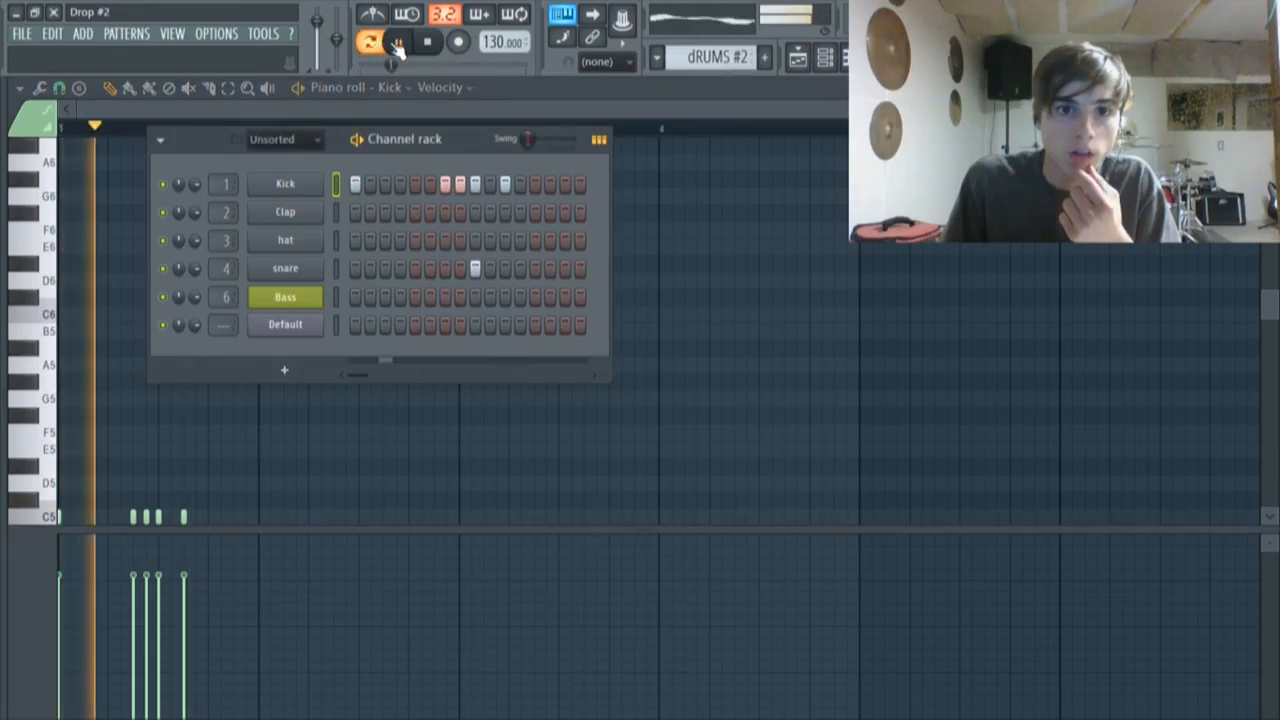
left_click(797, 60)
left_click(397, 42)
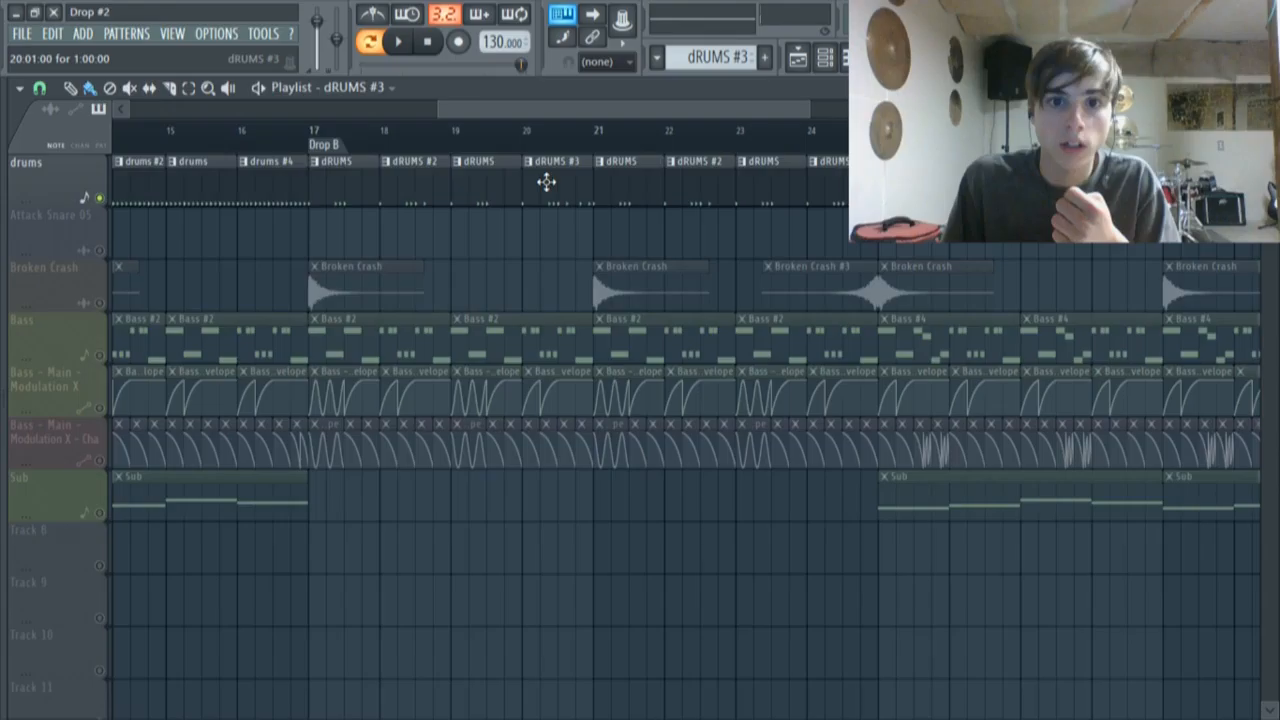
Open the dRUMS #3 pattern at bar 20, play it with the channel rack shown, and pause
double_click(546, 181)
left_click(823, 56)
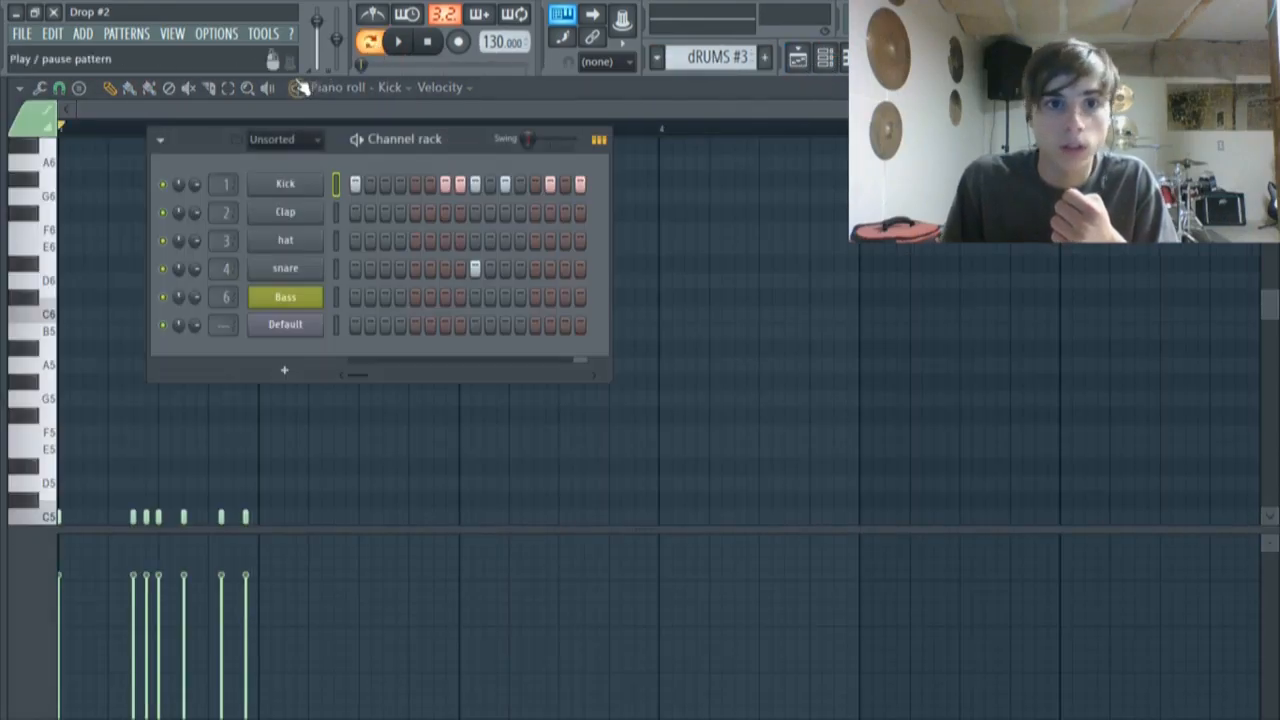
left_click(397, 42)
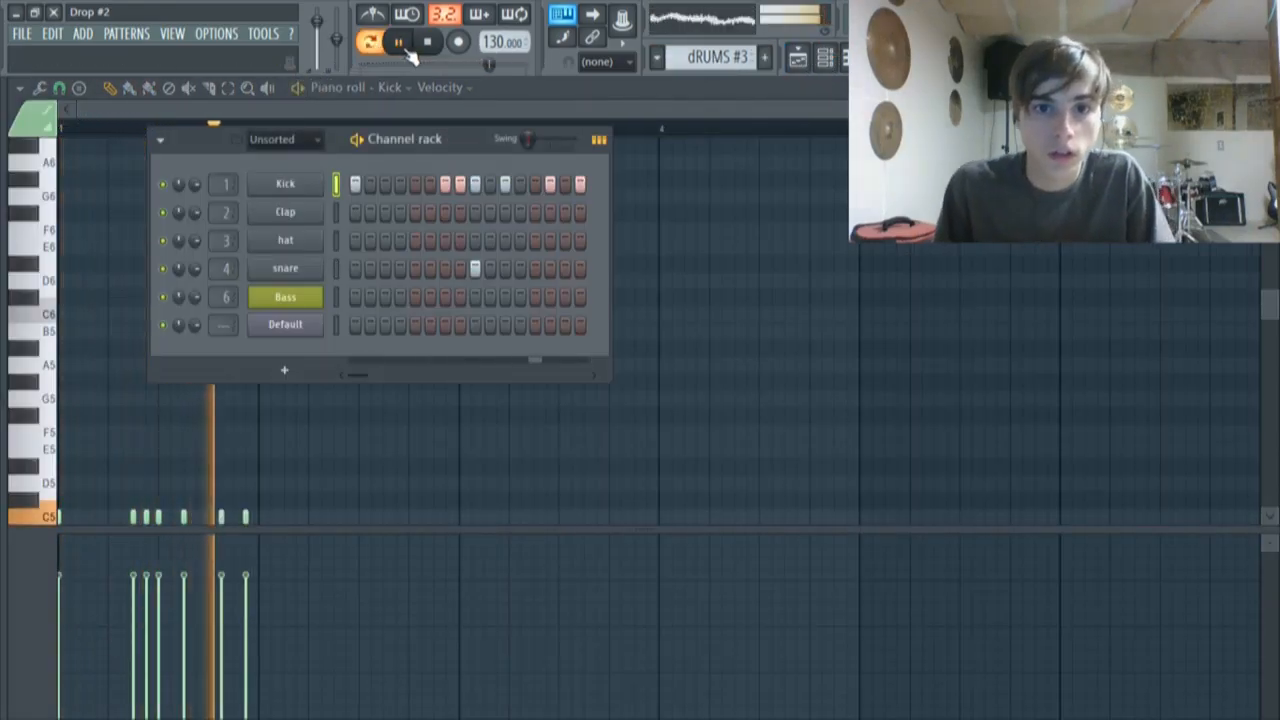
left_click(403, 48)
Open the dRUMS #4 pattern at bar 24, play it with the channel rack shown, and pause
left_click(797, 58)
scroll(490, 400, "right", 1)
left_click_drag(496, 111, 536, 111)
double_click(705, 182)
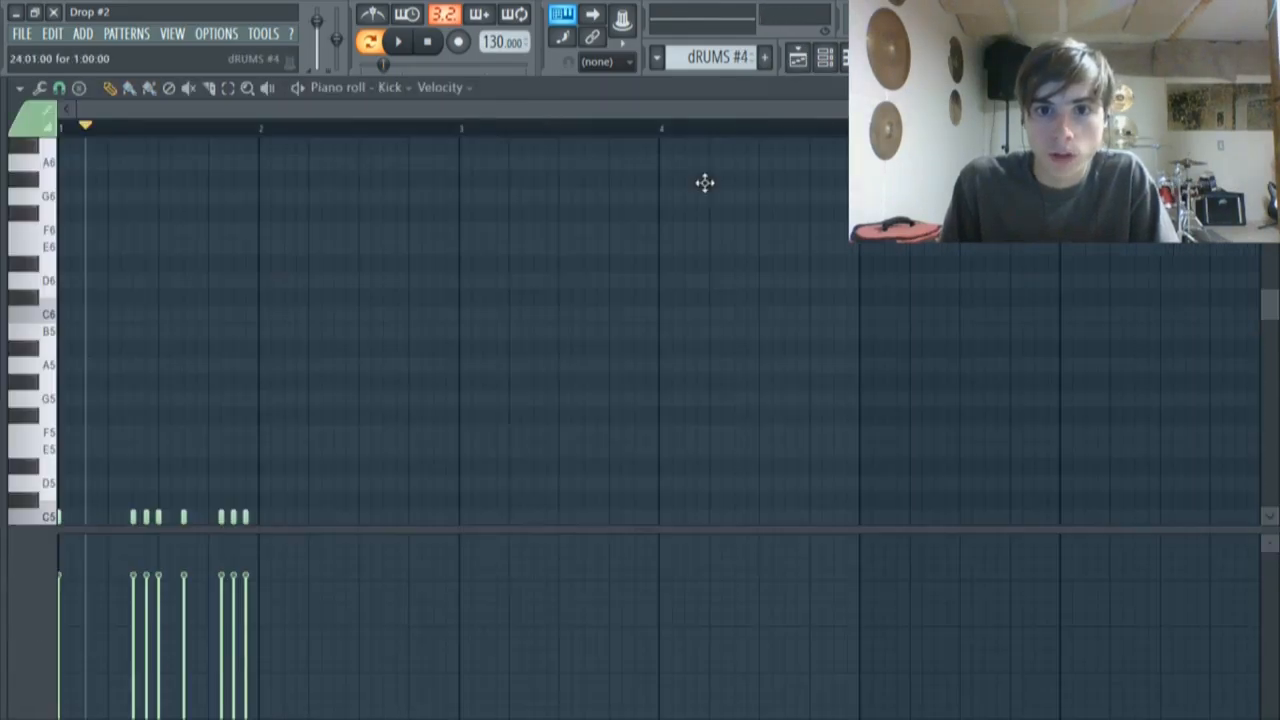
left_click(824, 58)
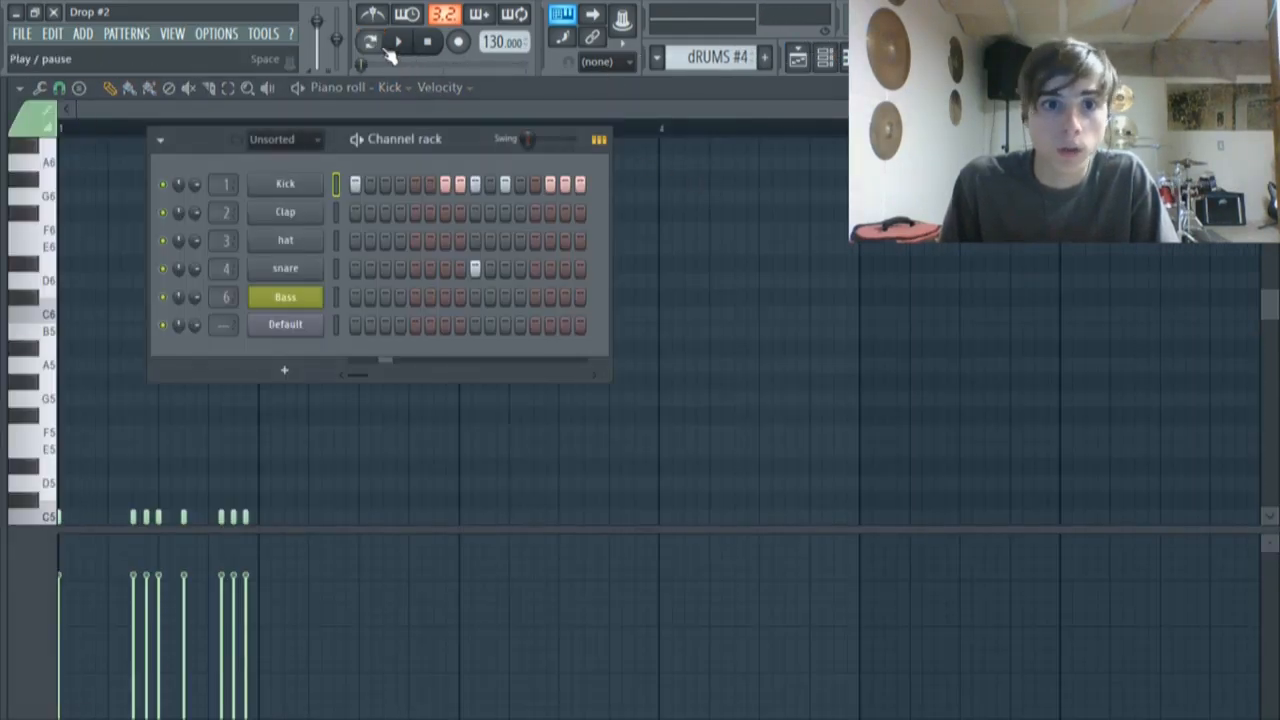
left_click(396, 45)
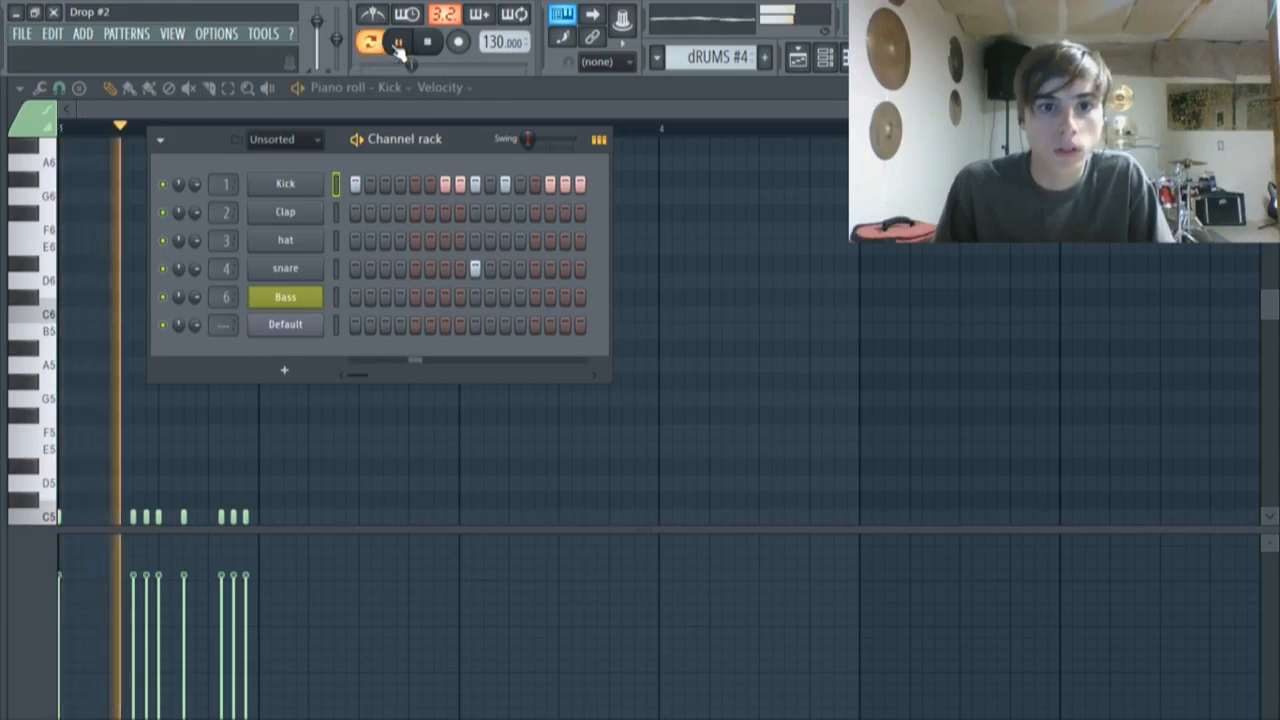
left_click(398, 45)
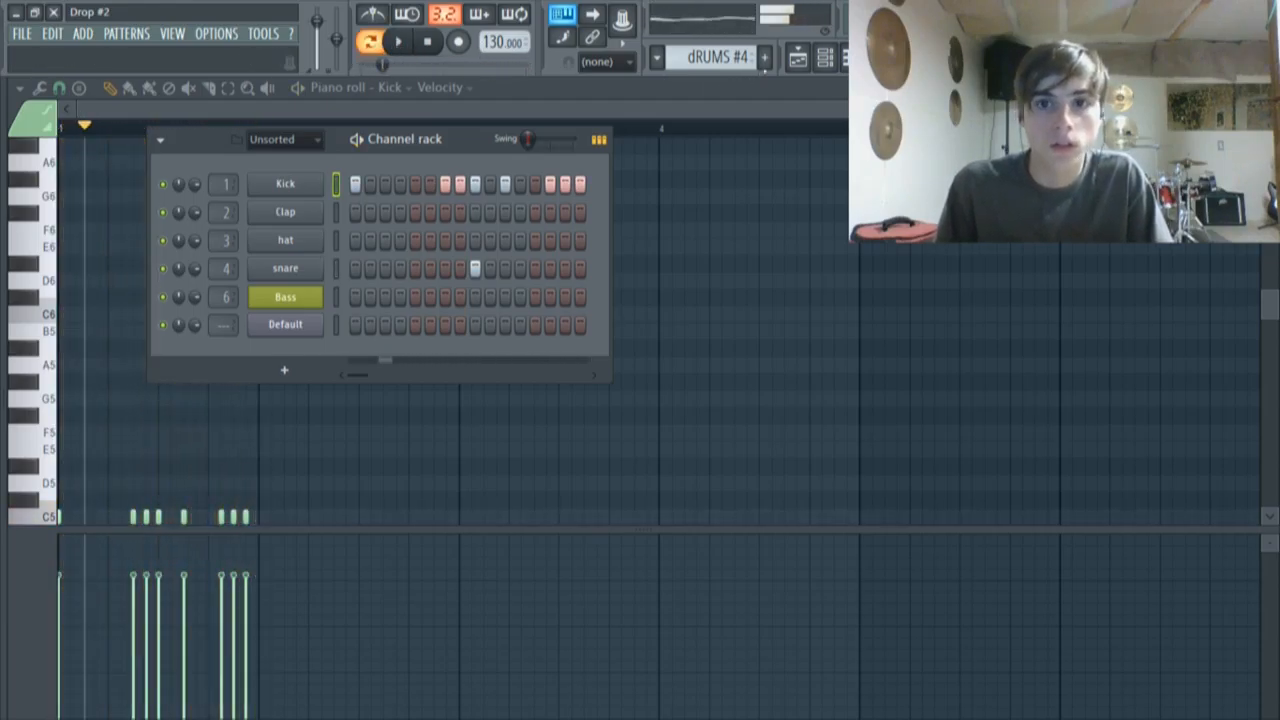
Unsolo the drums track in the playlist and solo the Bass together with both Modulation X automation tracks
left_click(797, 58)
scroll(494, 152, "right", 1)
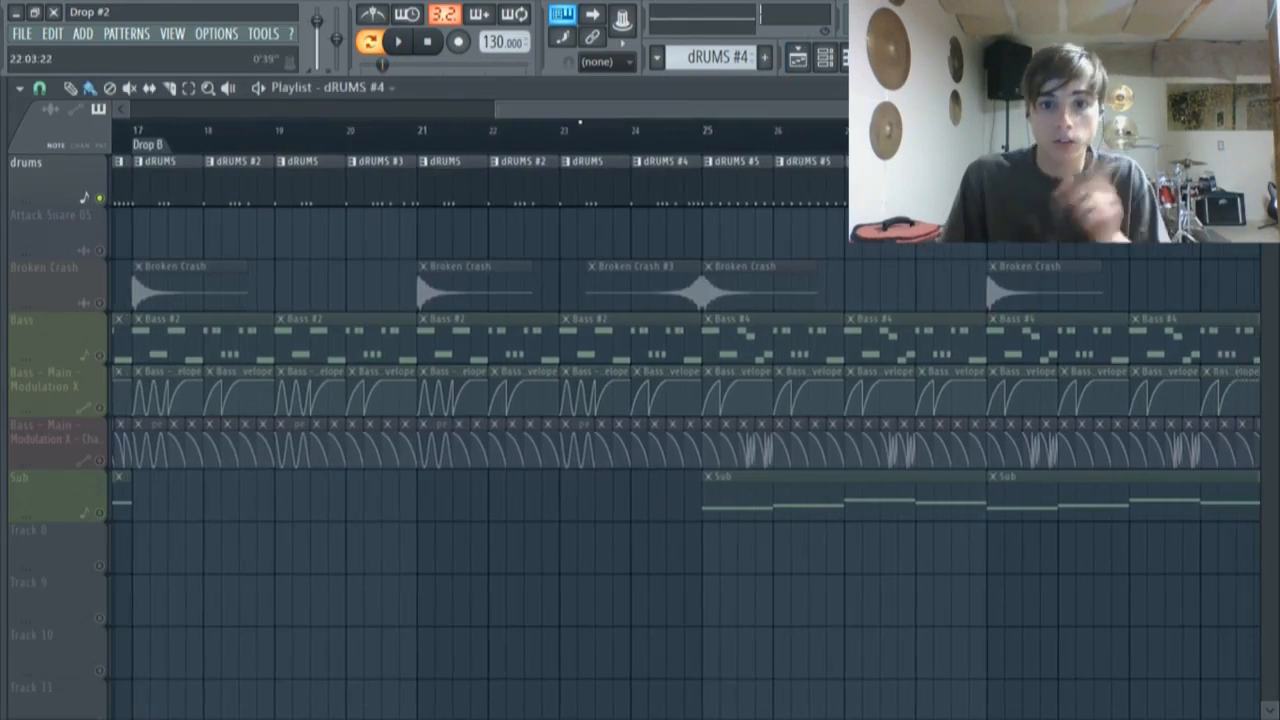
right_click(101, 357)
right_click(104, 360)
scroll(603, 430, "right", 5)
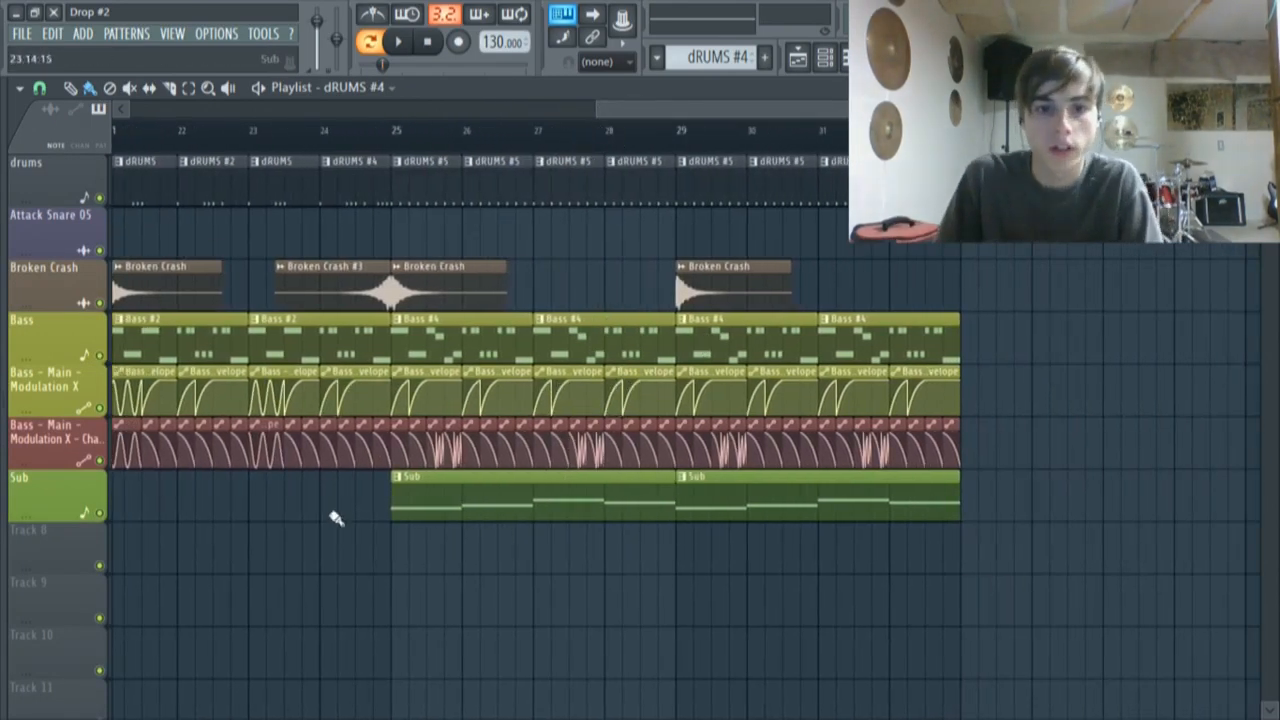
right_click(100, 357)
left_click(99, 408)
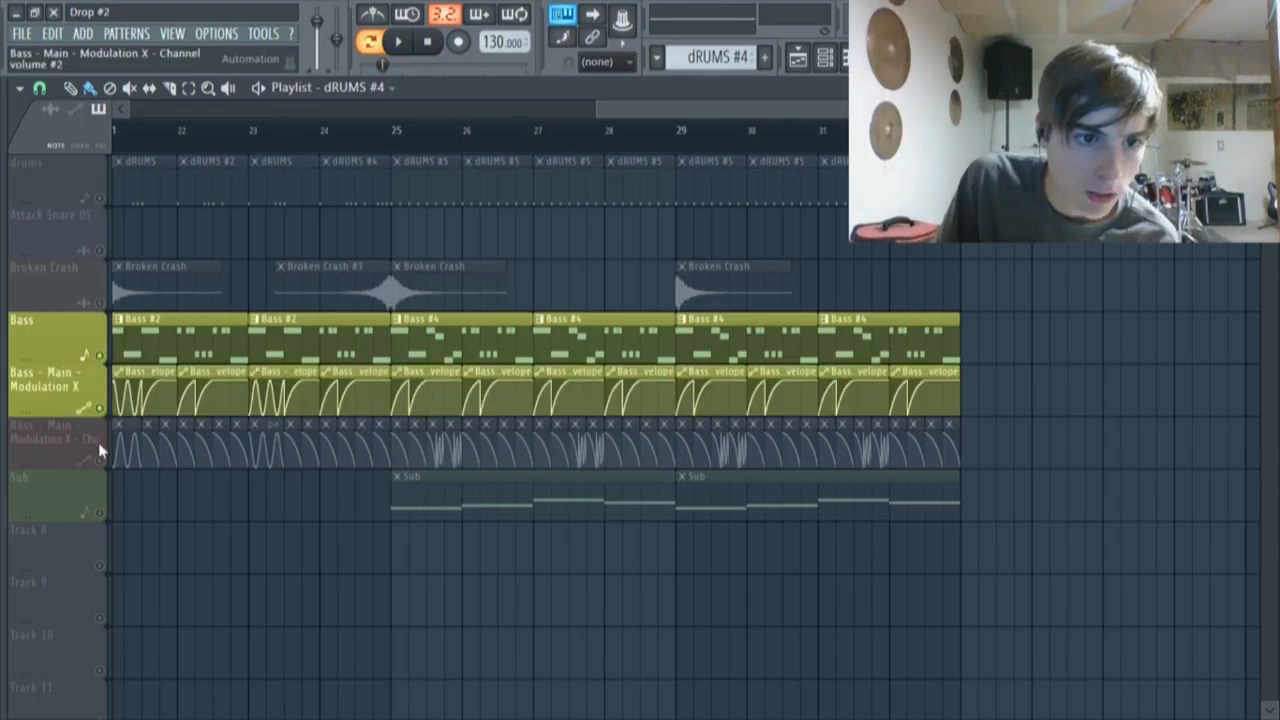
left_click(99, 460)
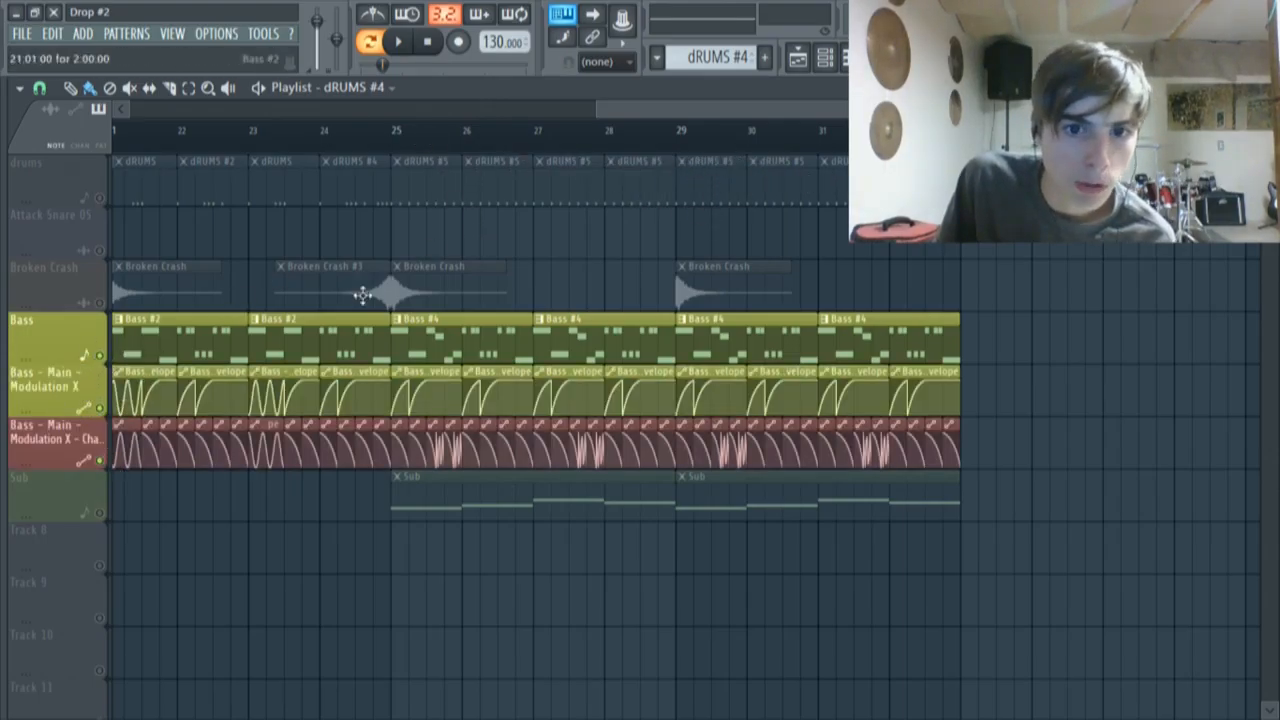
Play the soloed Bass and its automations in song mode from bar 25 and pause
left_click(401, 137)
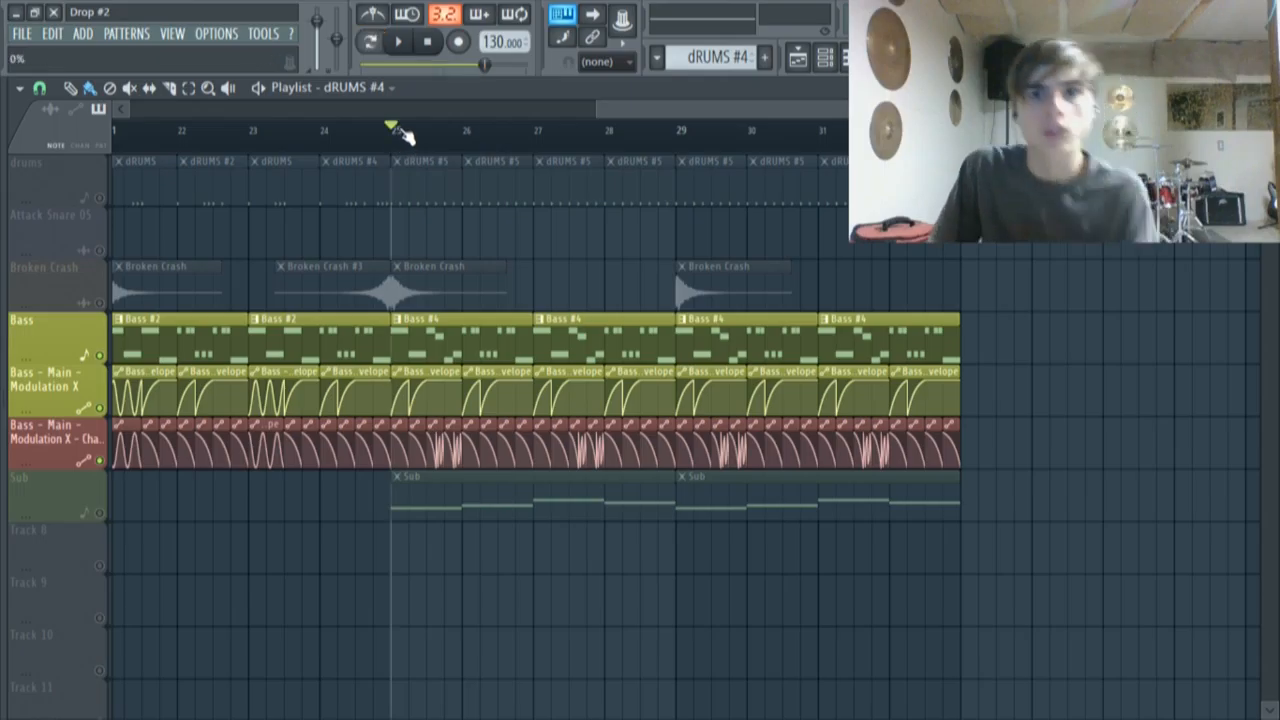
left_click(406, 44)
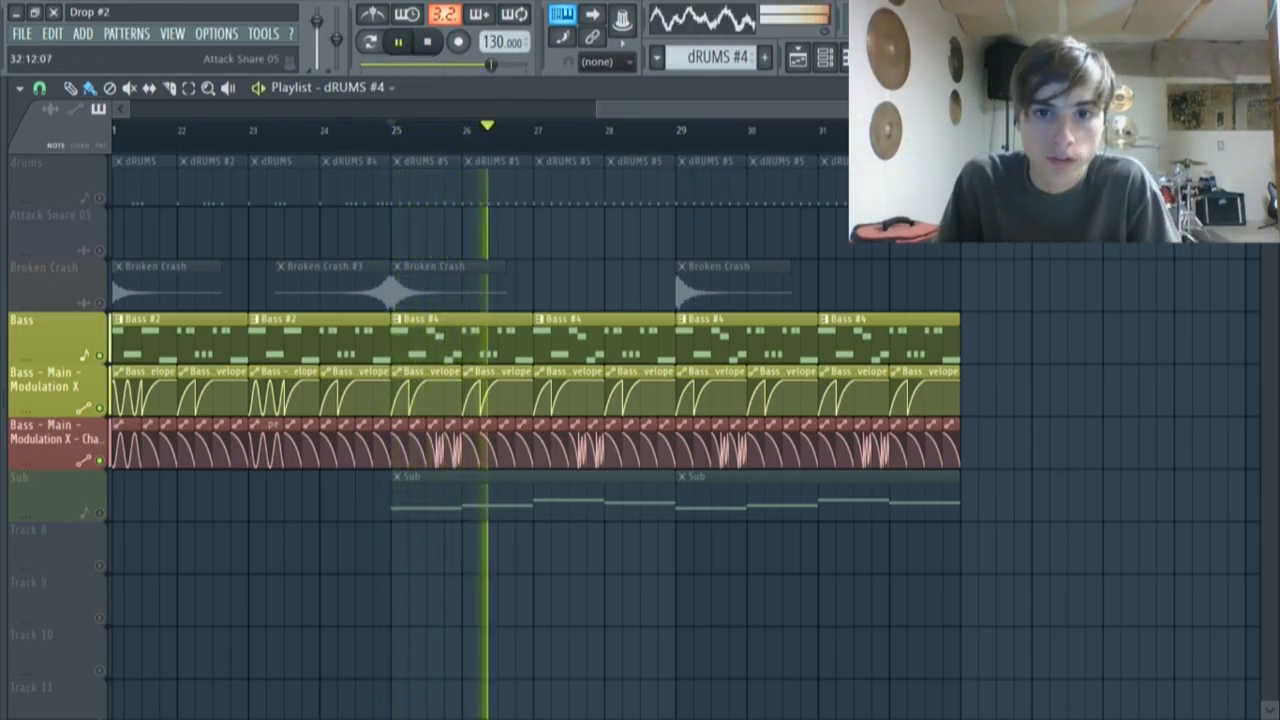
left_click(406, 42)
Examine the Modulation X and Channel volume #7 automation clips under the Bass #4 pattern in bar 25 up close
scroll(468, 335, "up", 5)
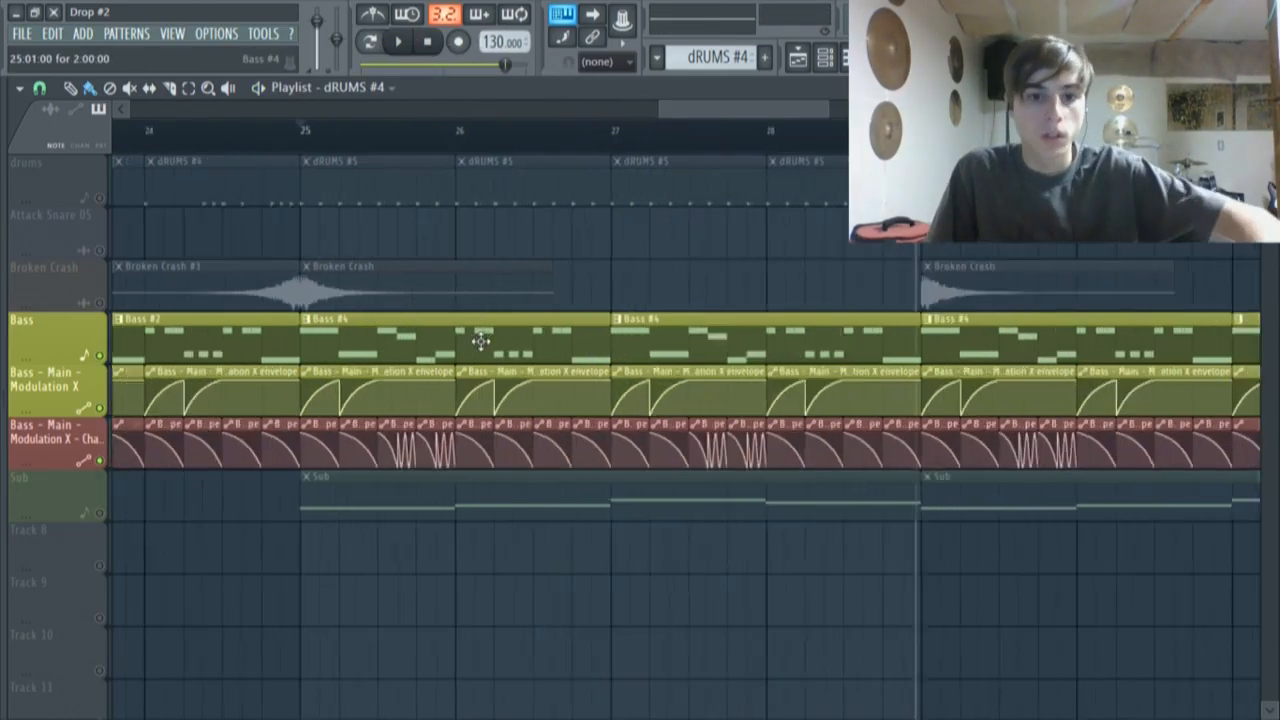
scroll(714, 240, "down", 5)
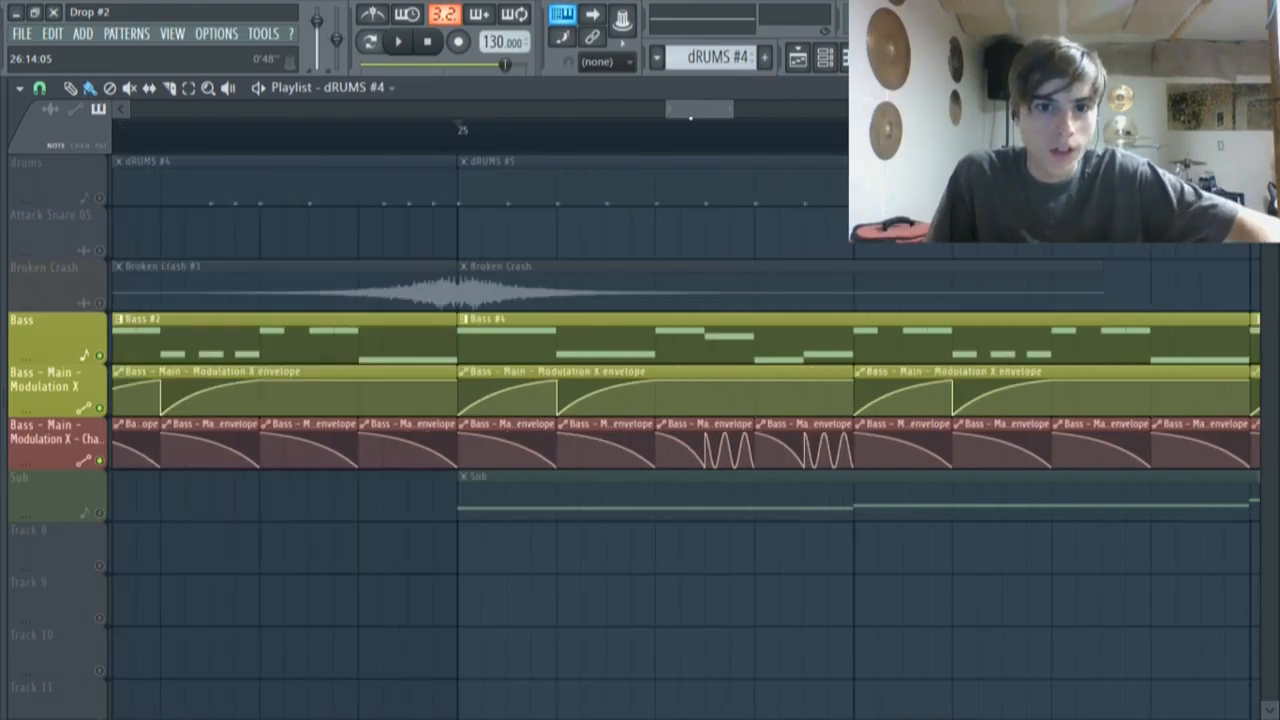
left_click_drag(683, 104, 715, 174)
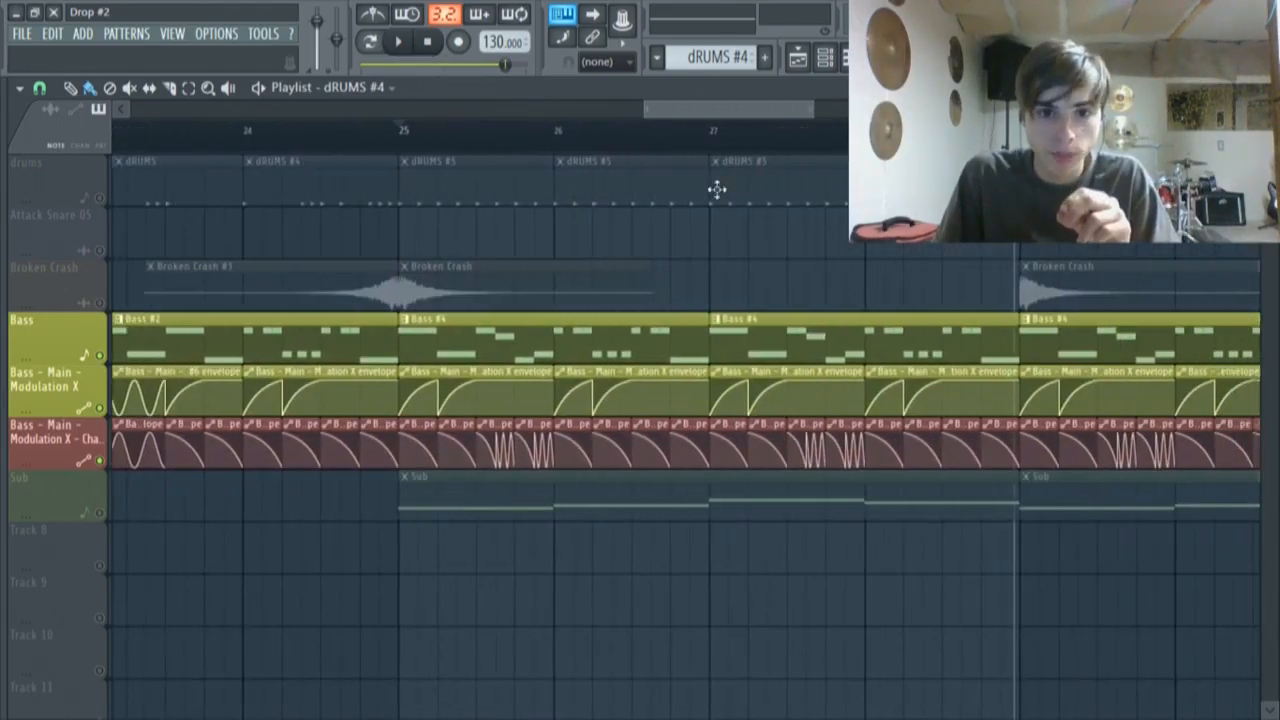
scroll(409, 497, "up", 2, "ctrl")
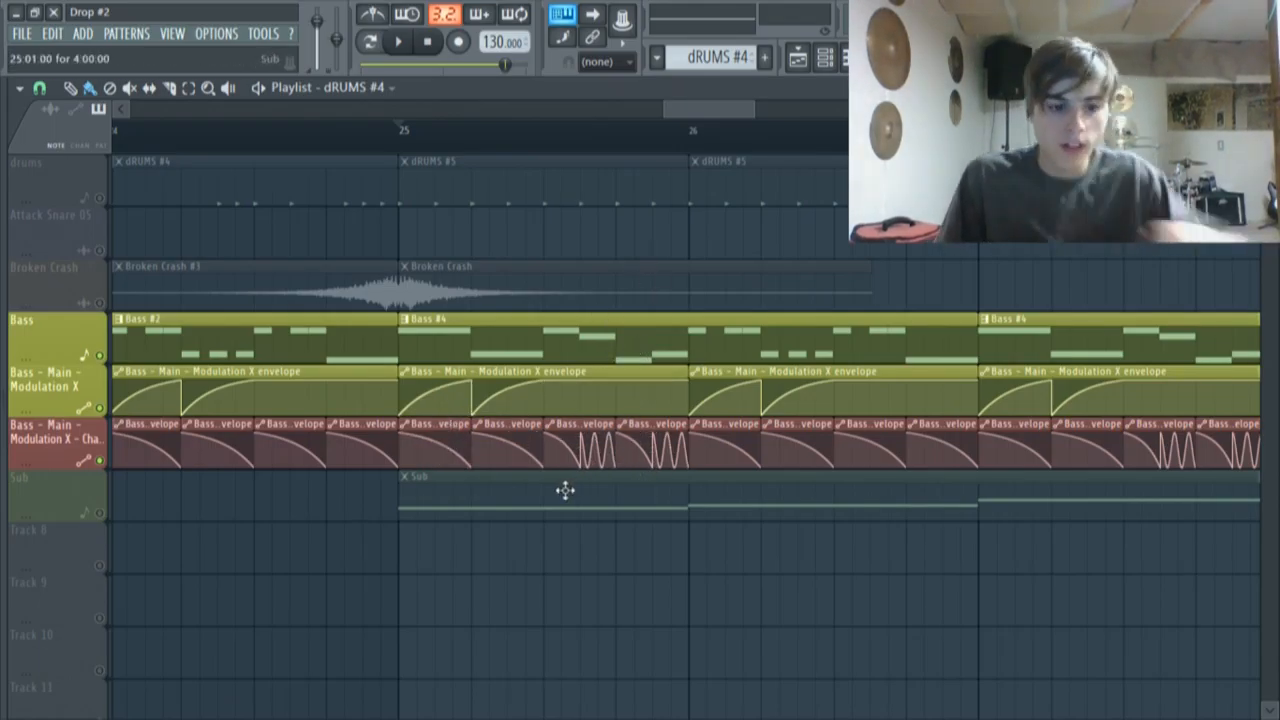
scroll(566, 489, "up", 4, "ctrl")
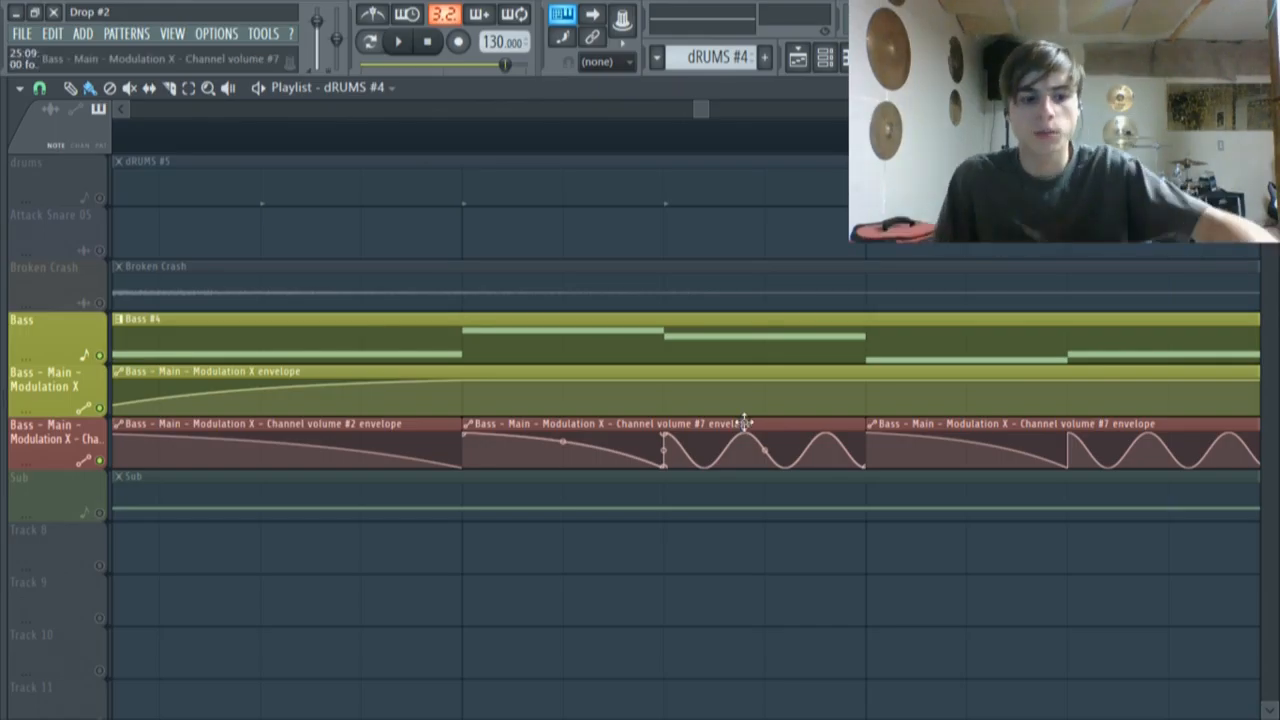
Open the Bass #4 pattern at bar 25 in the piano roll, play it in pattern mode, and pause
scroll(674, 151, "down", 5, "ctrl")
left_click_drag(674, 112, 724, 112)
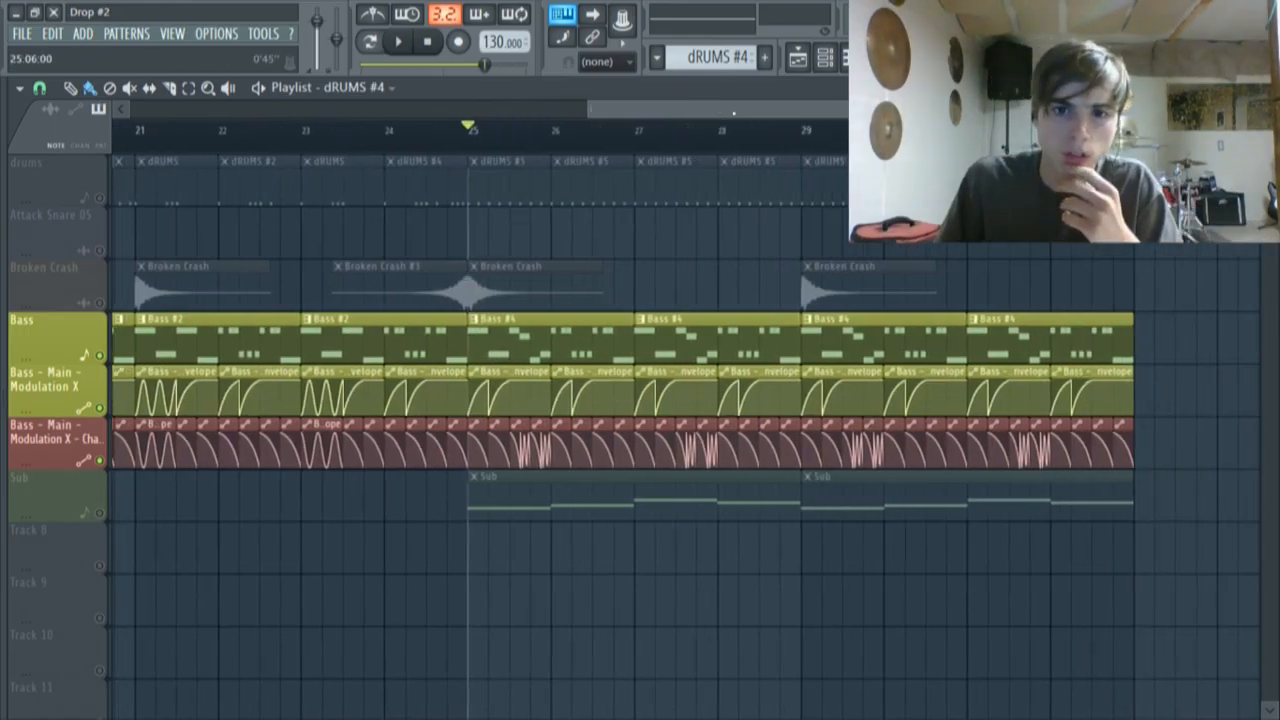
double_click(540, 349)
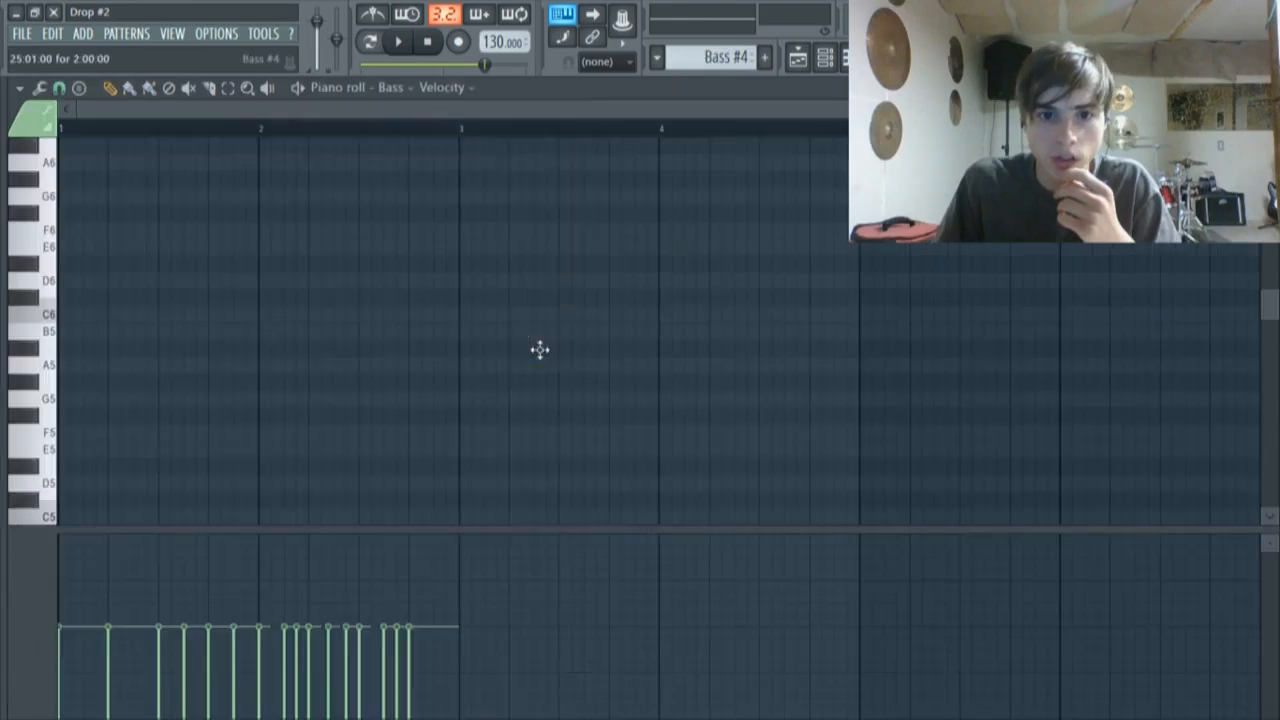
left_click(368, 41)
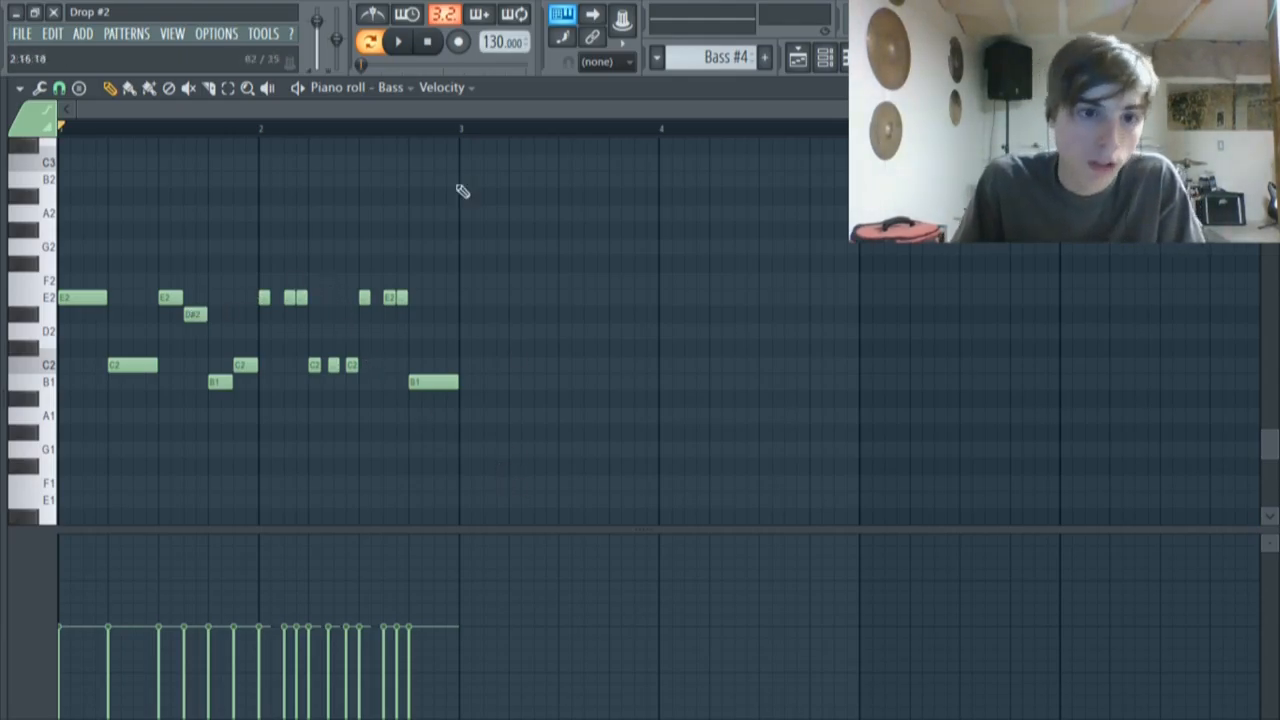
left_click(396, 41)
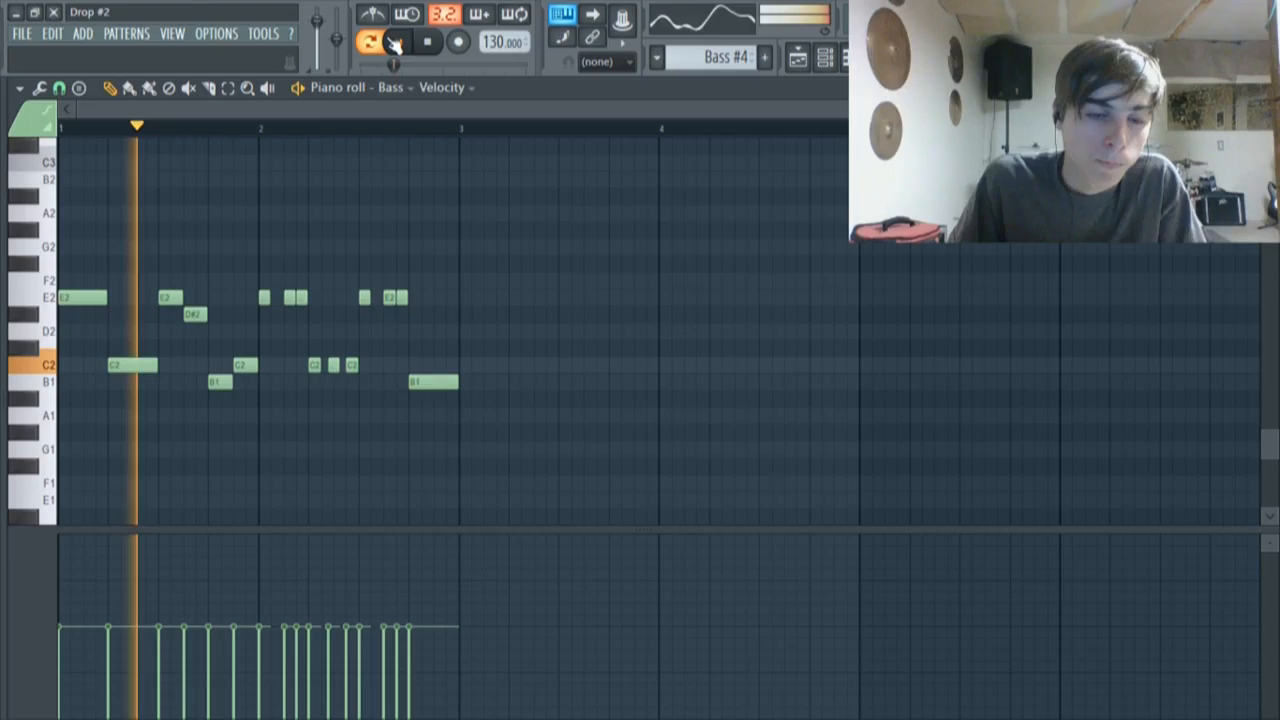
left_click(396, 41)
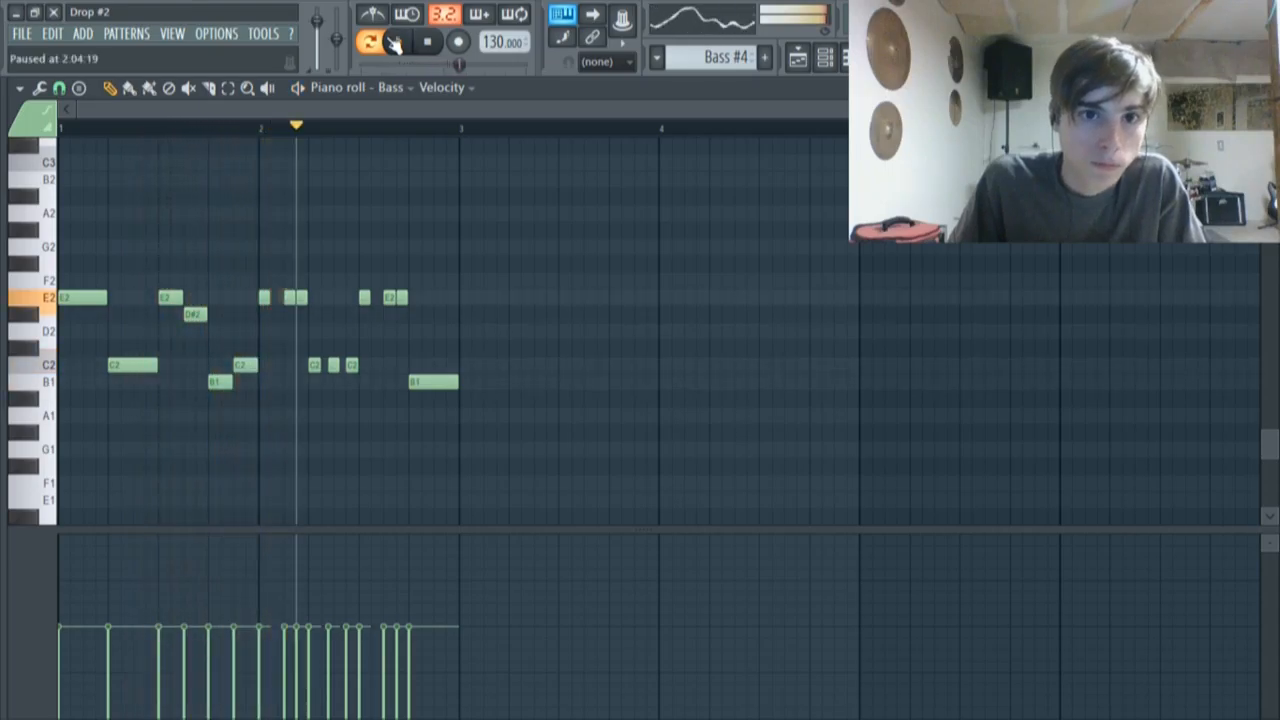
Play the soloed Bass with its automations in song mode from just before bar 25, pause, and unsolo the tracks
left_click(797, 57)
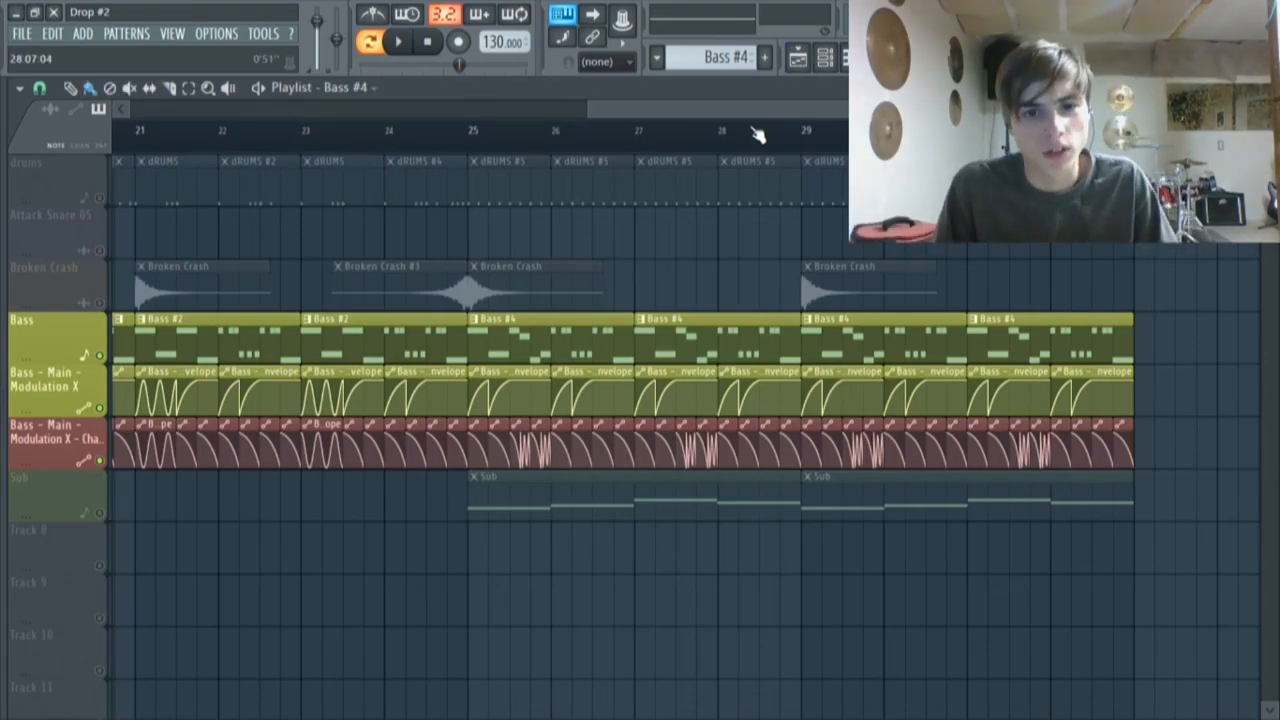
key("l")
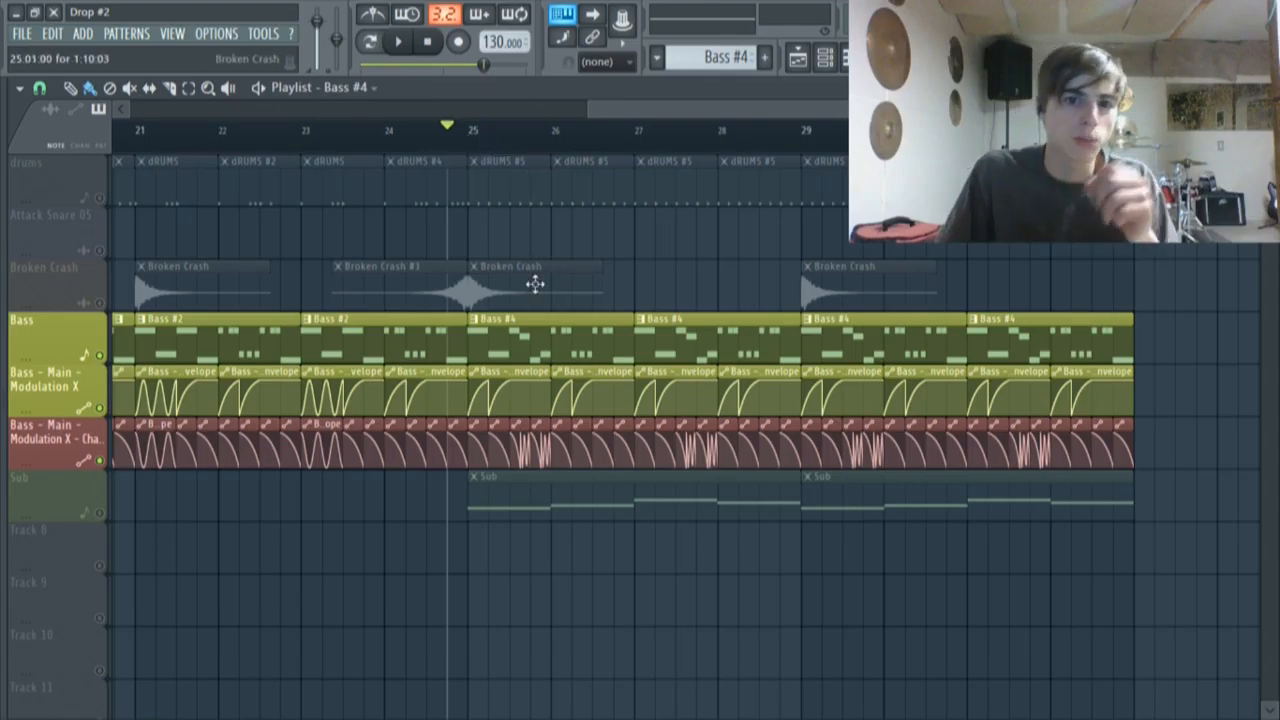
left_click(400, 44)
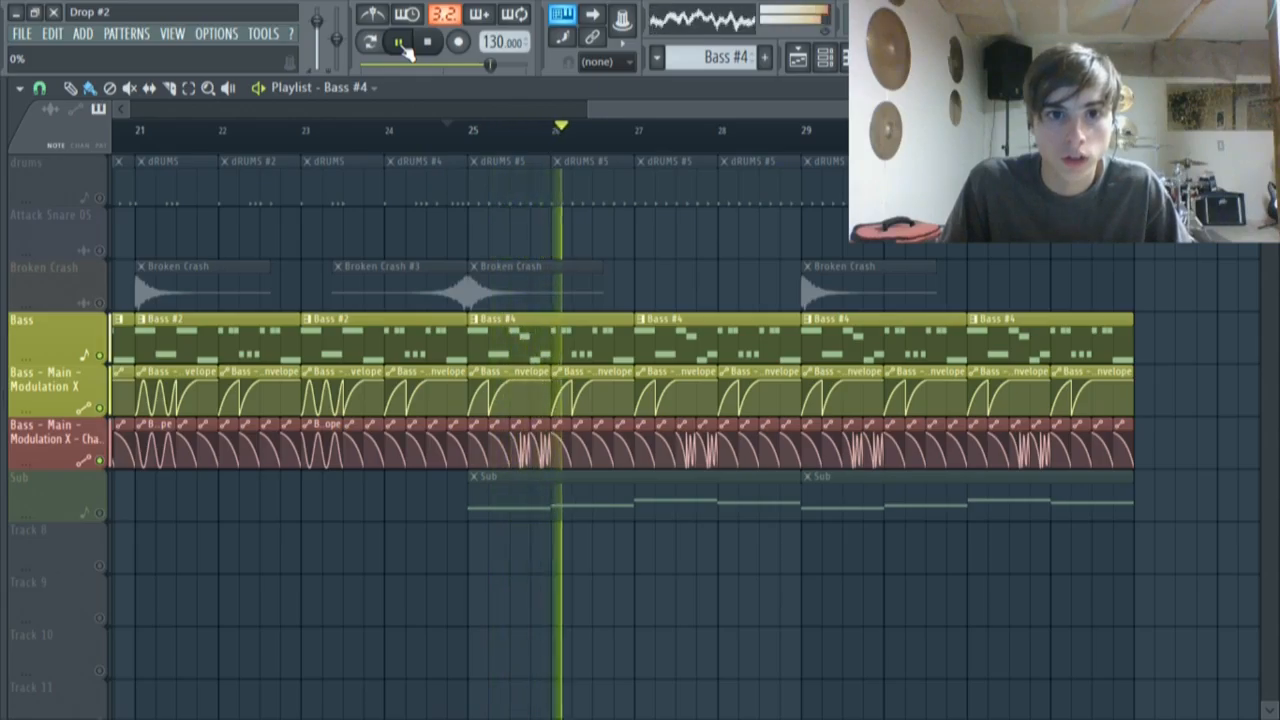
left_click(404, 48)
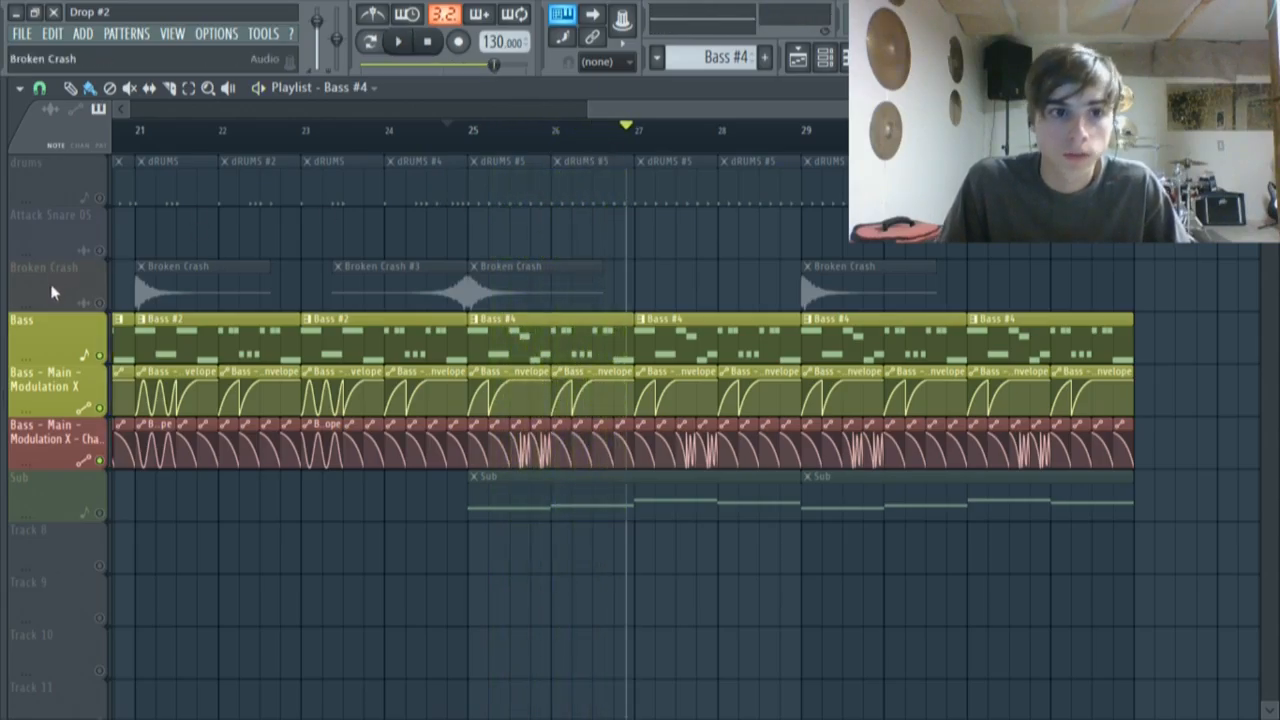
right_click(111, 408)
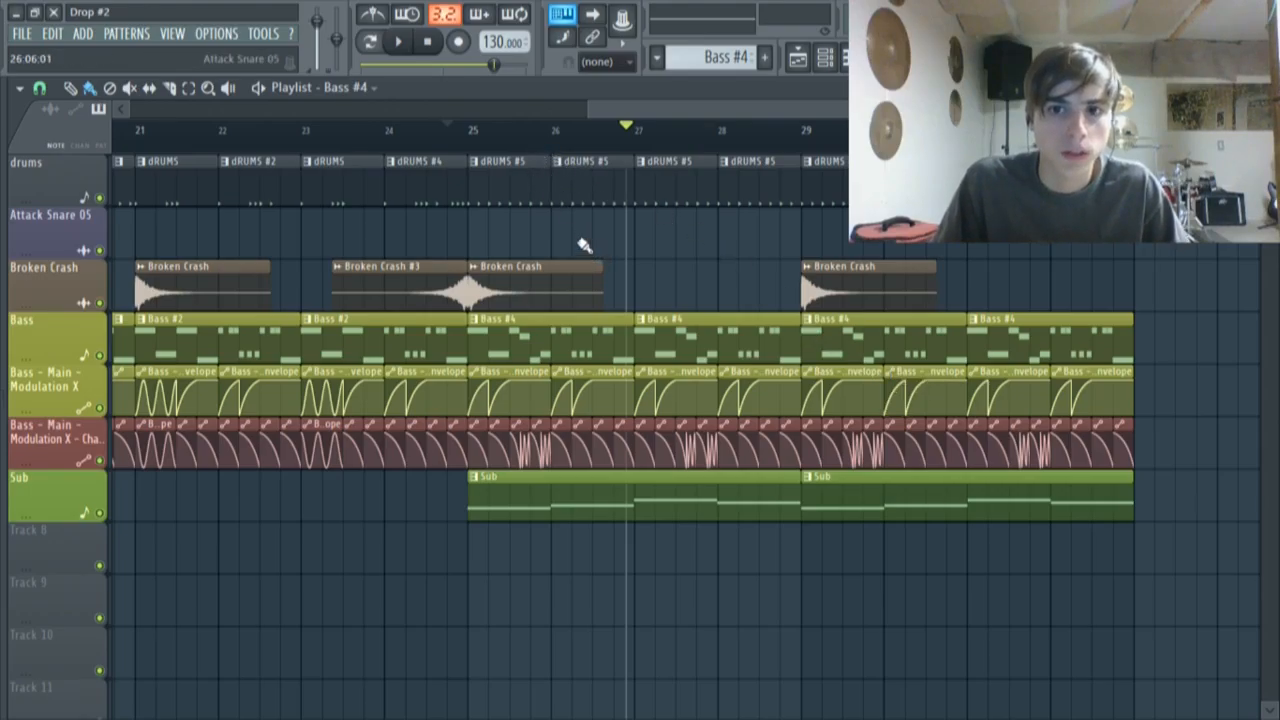
Open the dRUMS #5 pattern at bar 26, play it with the channel rack shown, and stop playback in the playlist
double_click(603, 176)
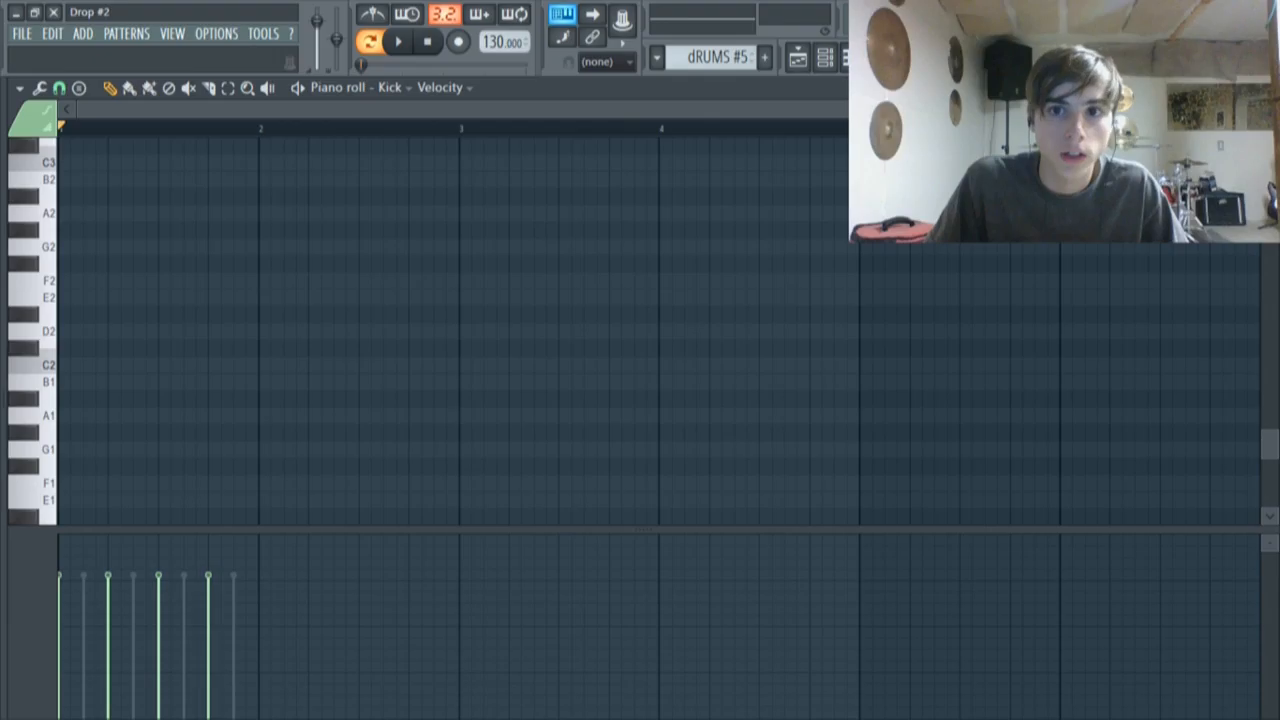
left_click(825, 57)
left_click(397, 41)
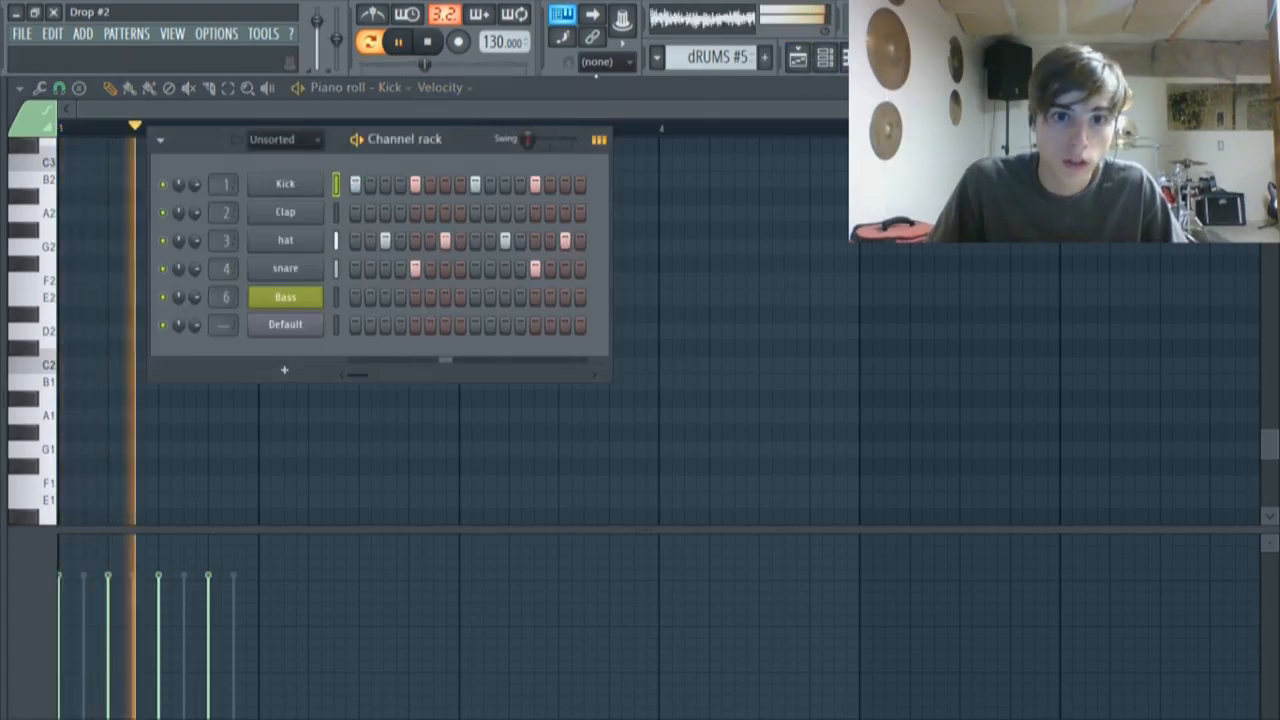
left_click(797, 57)
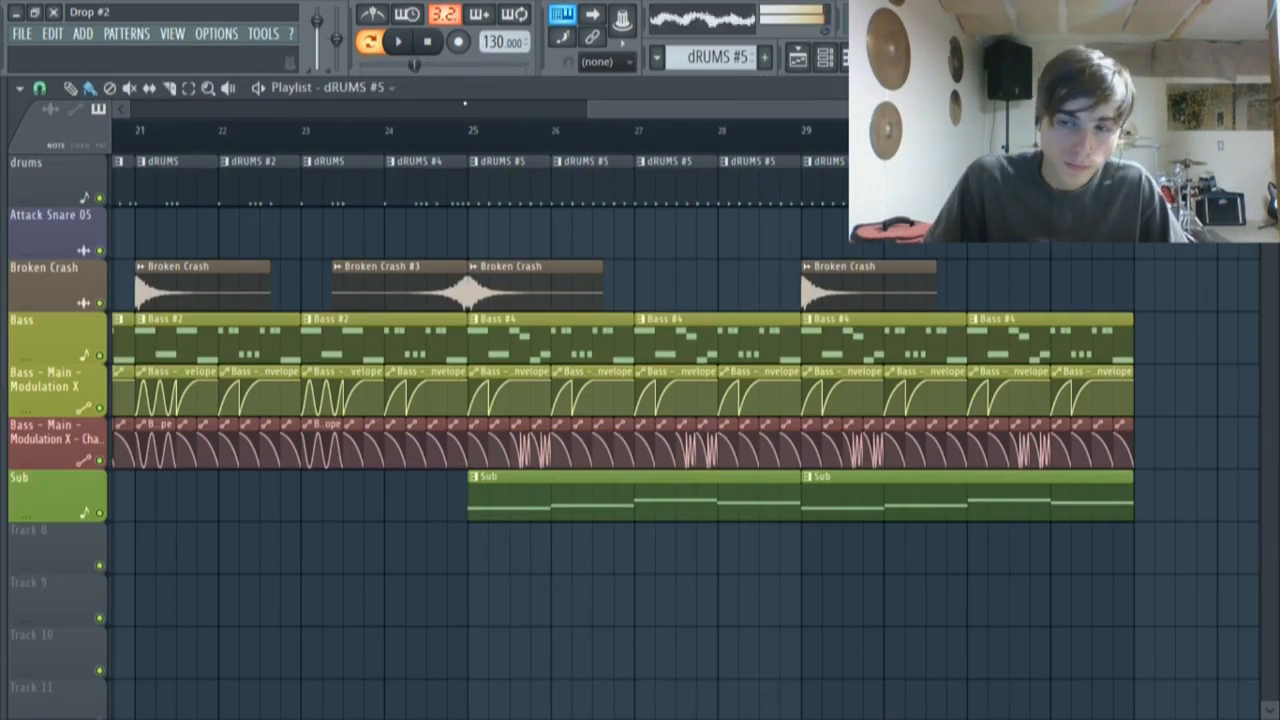
left_click(428, 42)
Show the whole arrangement from Drop through the end of Drop B in the playlist and switch to song mode
left_click_drag(763, 111, 835, 125)
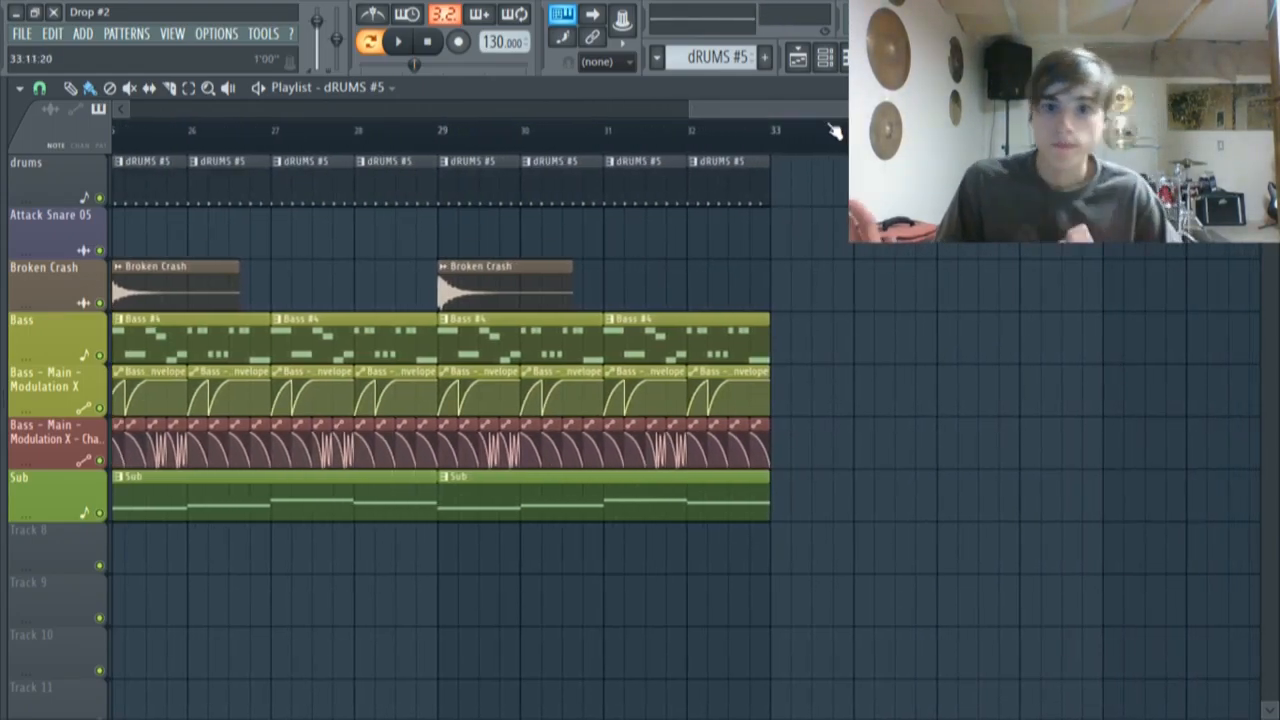
right_click(752, 274, "ctrl")
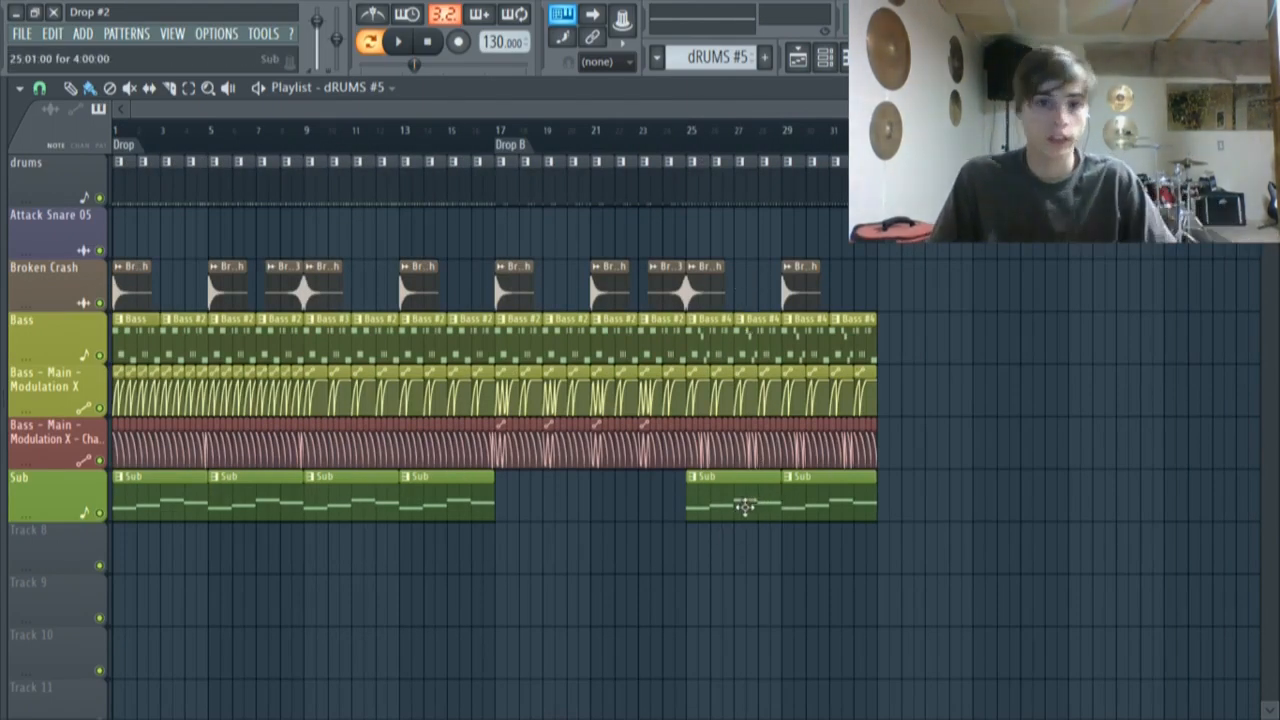
left_click(370, 58)
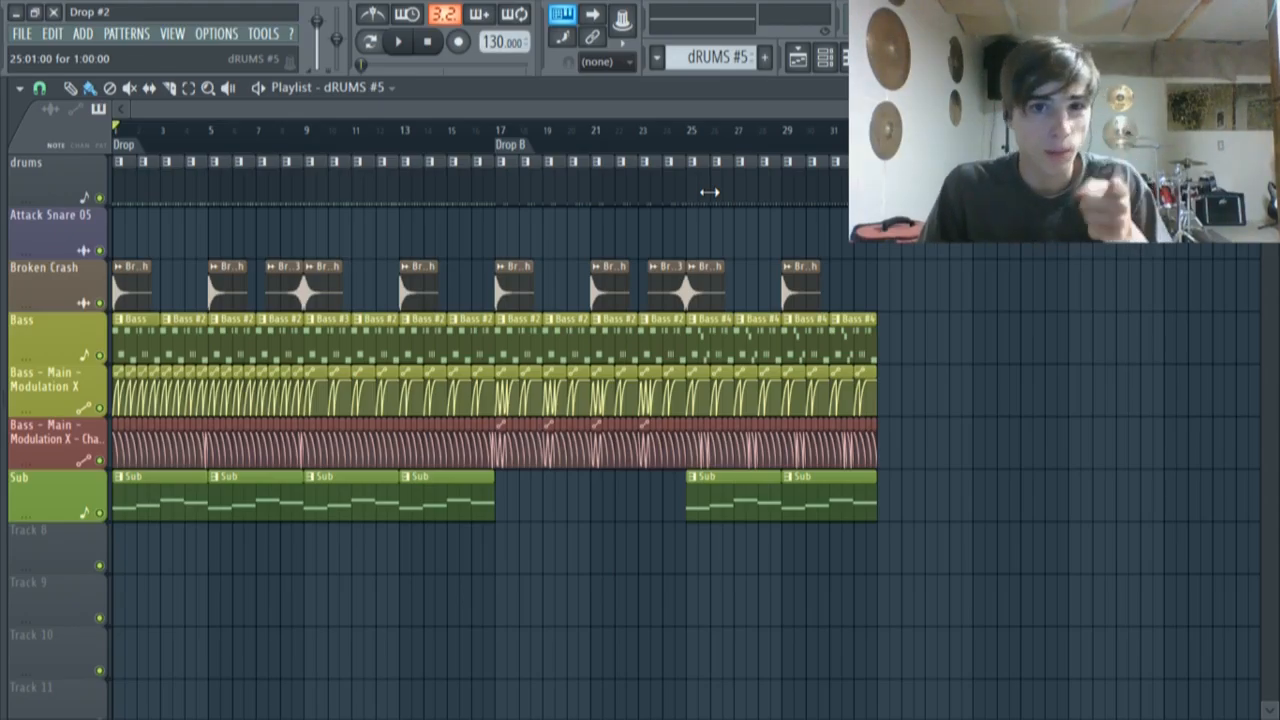
key("r")
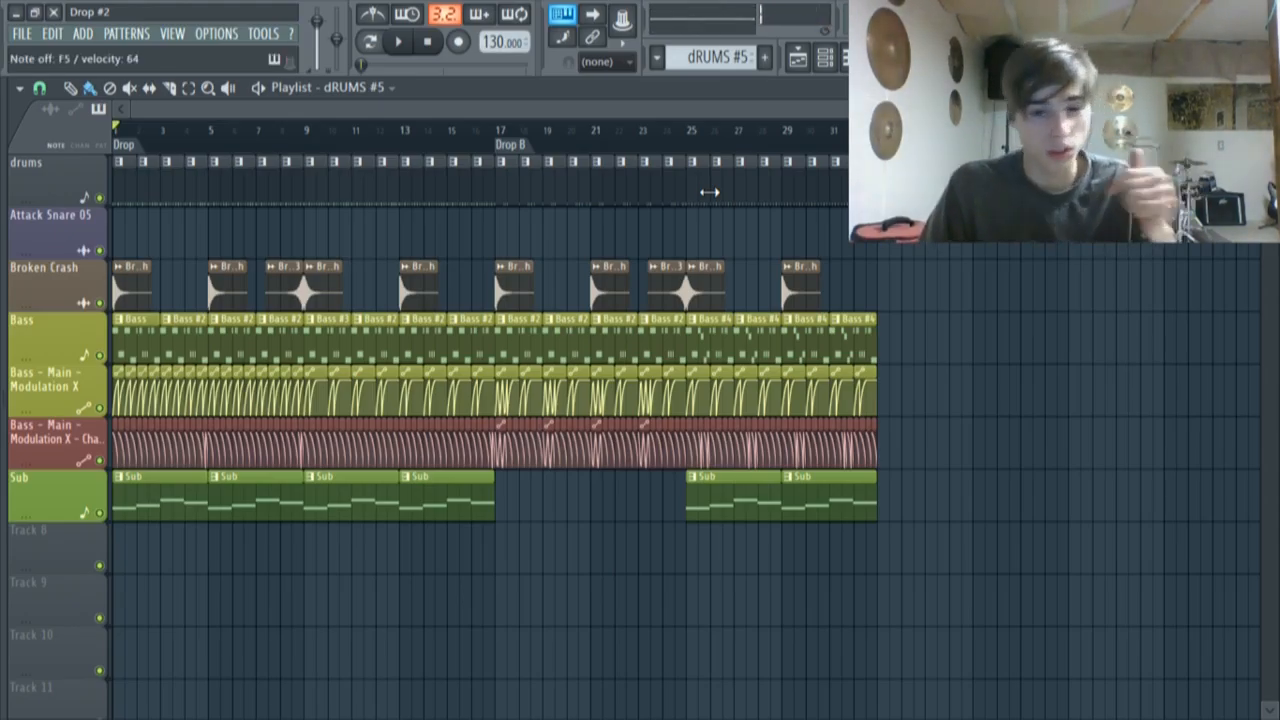